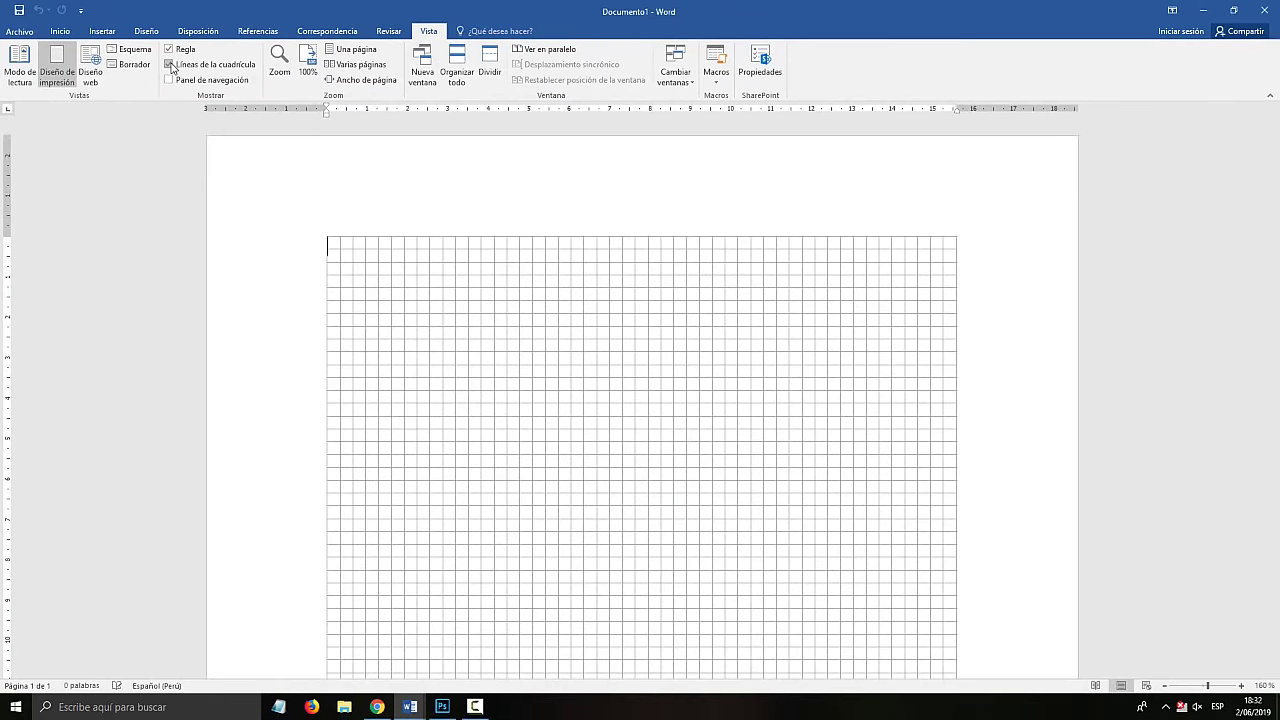
Display the gridlines in the blank document and look over the gridded page.
left_click(178, 68)
left_click(170, 65)
scroll(610, 437, "down", 3)
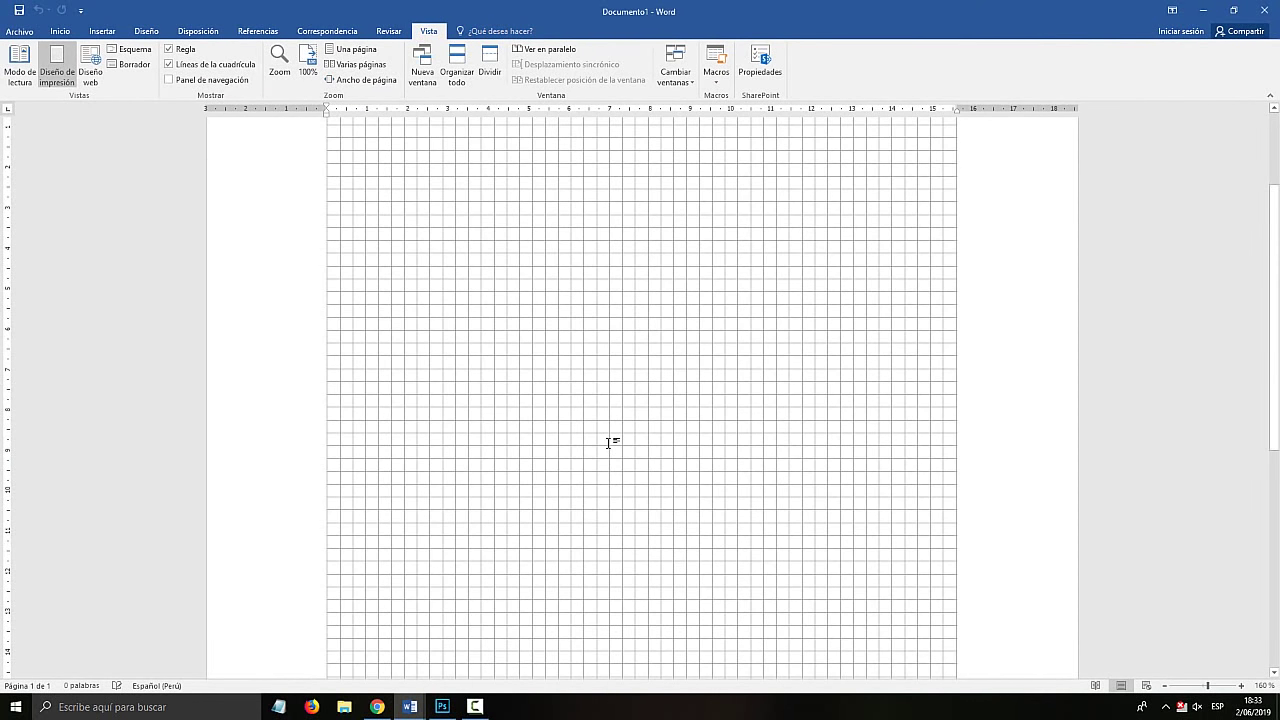
scroll(610, 440, "up", 3)
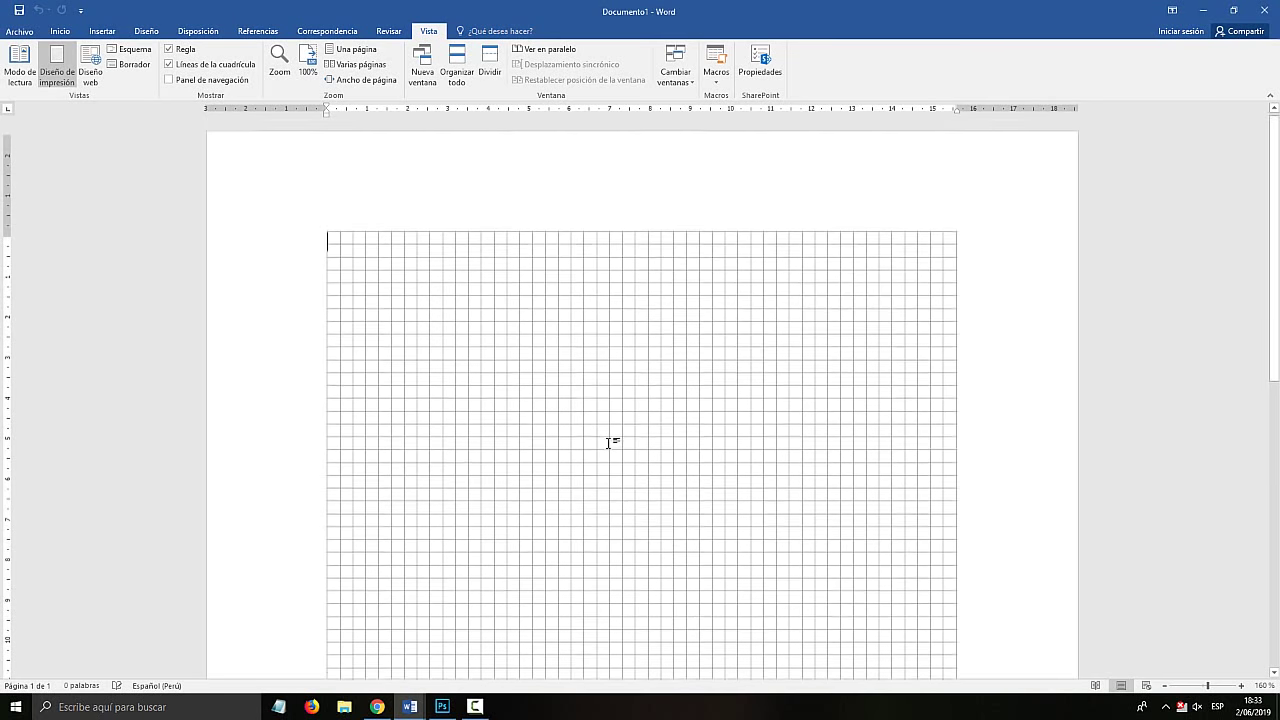
scroll(611, 437, "down", 2)
scroll(615, 456, "up", 1)
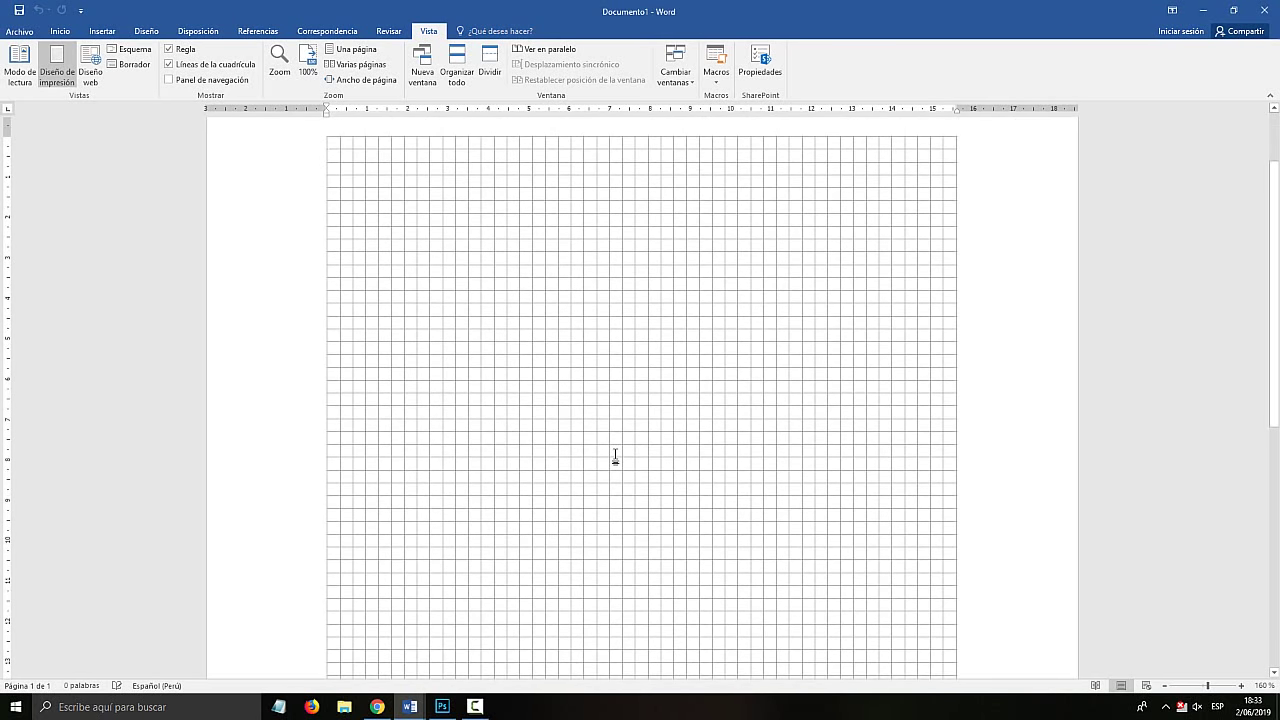
scroll(647, 432, "down", 1)
scroll(645, 431, "up", 1)
Look at the finished circular logo in elaborar_oficio_word.docx and return to the blank Documento1.
mouse_move(410, 706)
left_click(337, 648)
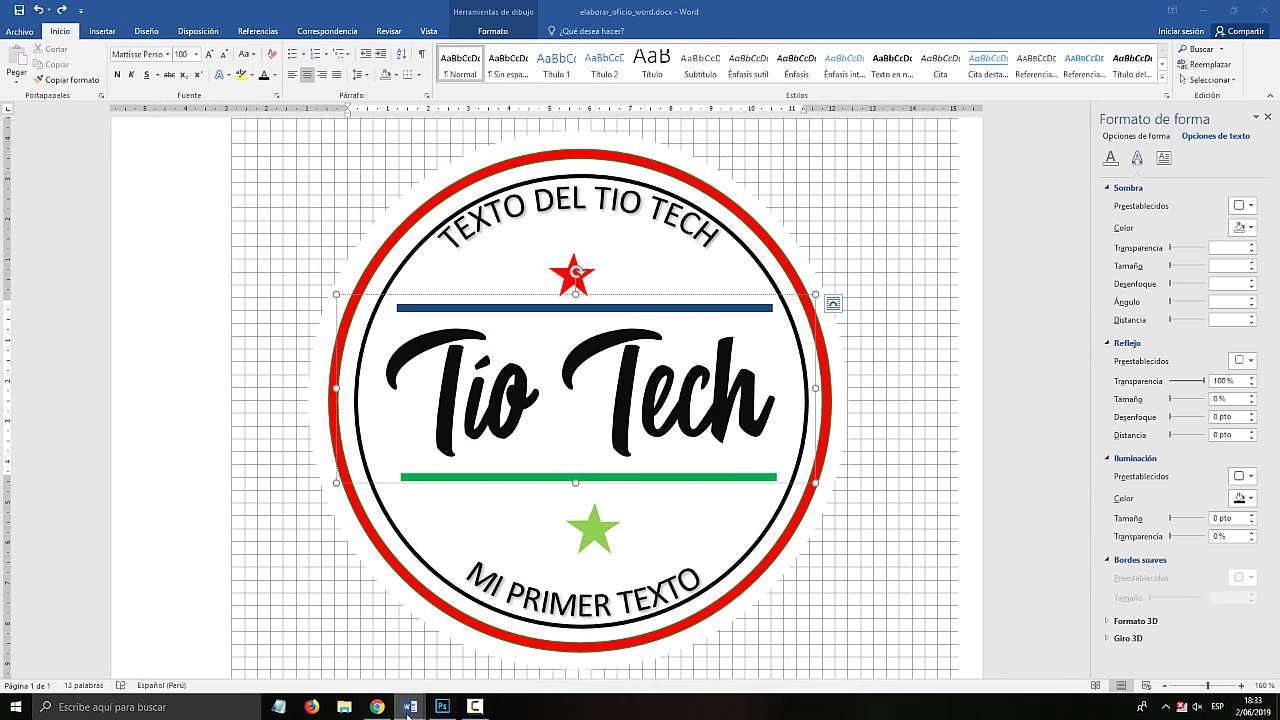
mouse_move(410, 706)
left_click(490, 643)
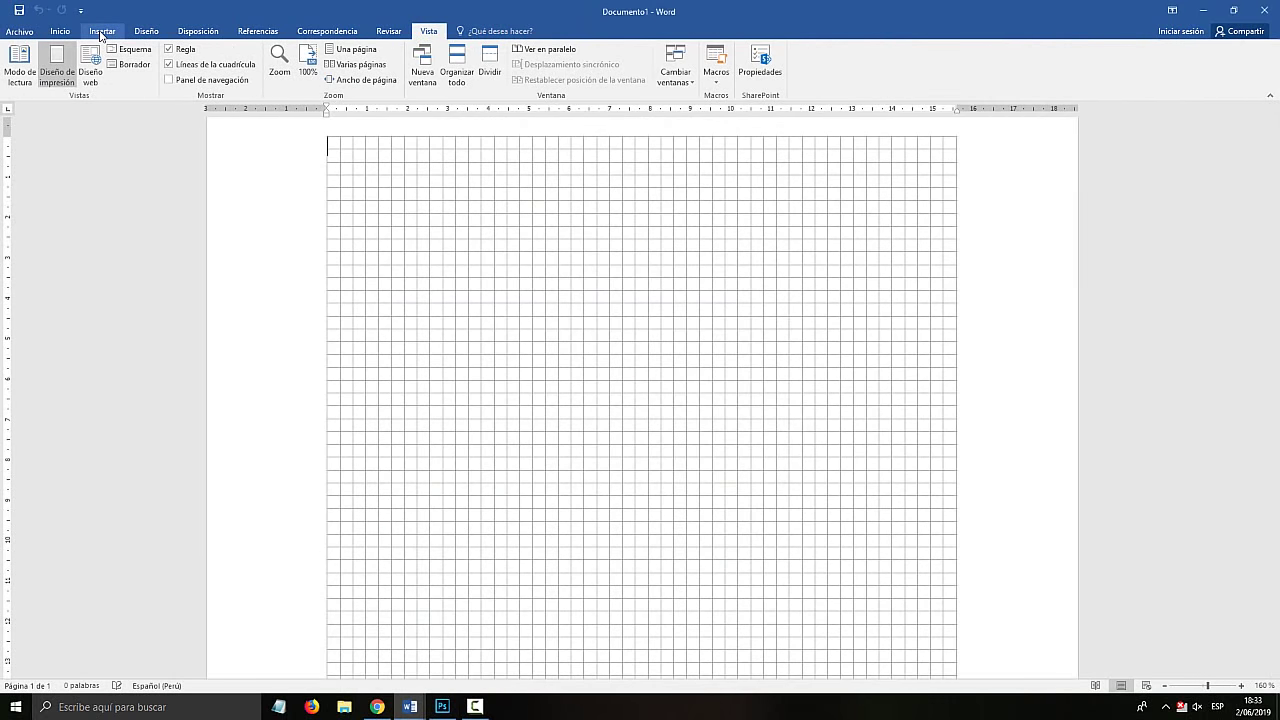
Insert a ring shape (Anillo) about 9.53 cm wide and high on the gridded page.
key("super+plus")
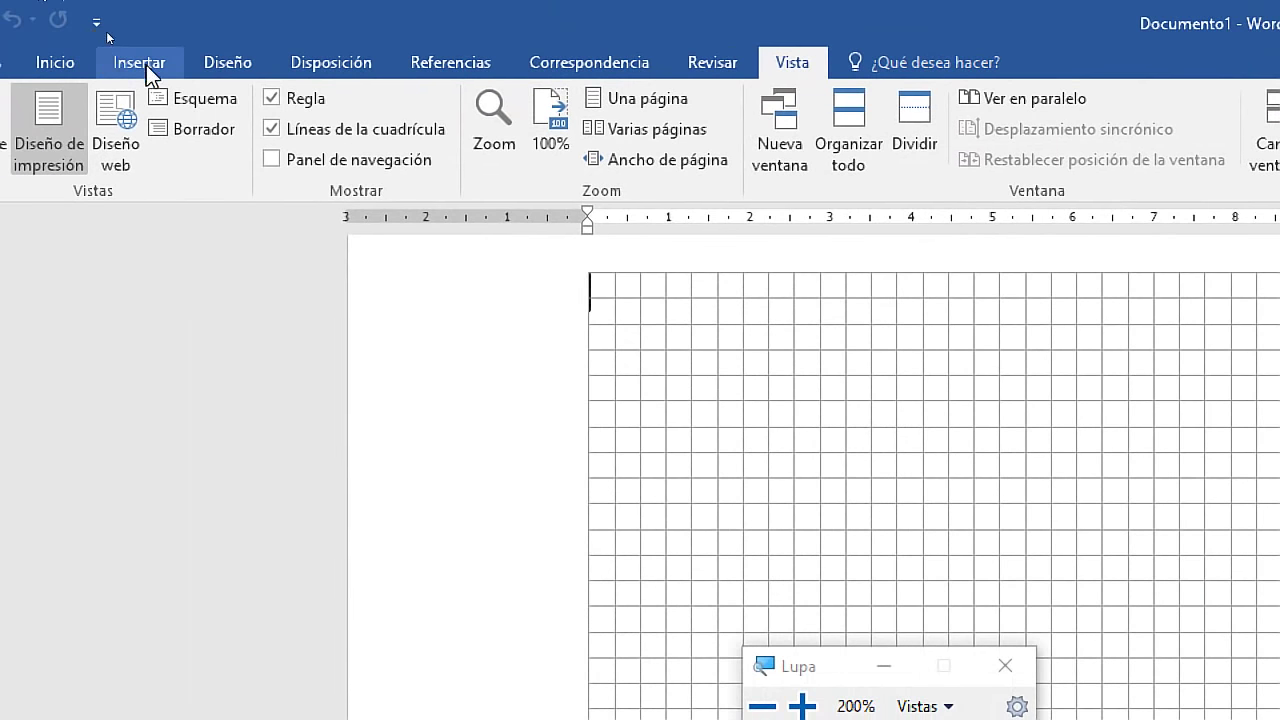
left_click(106, 35)
left_click(396, 160)
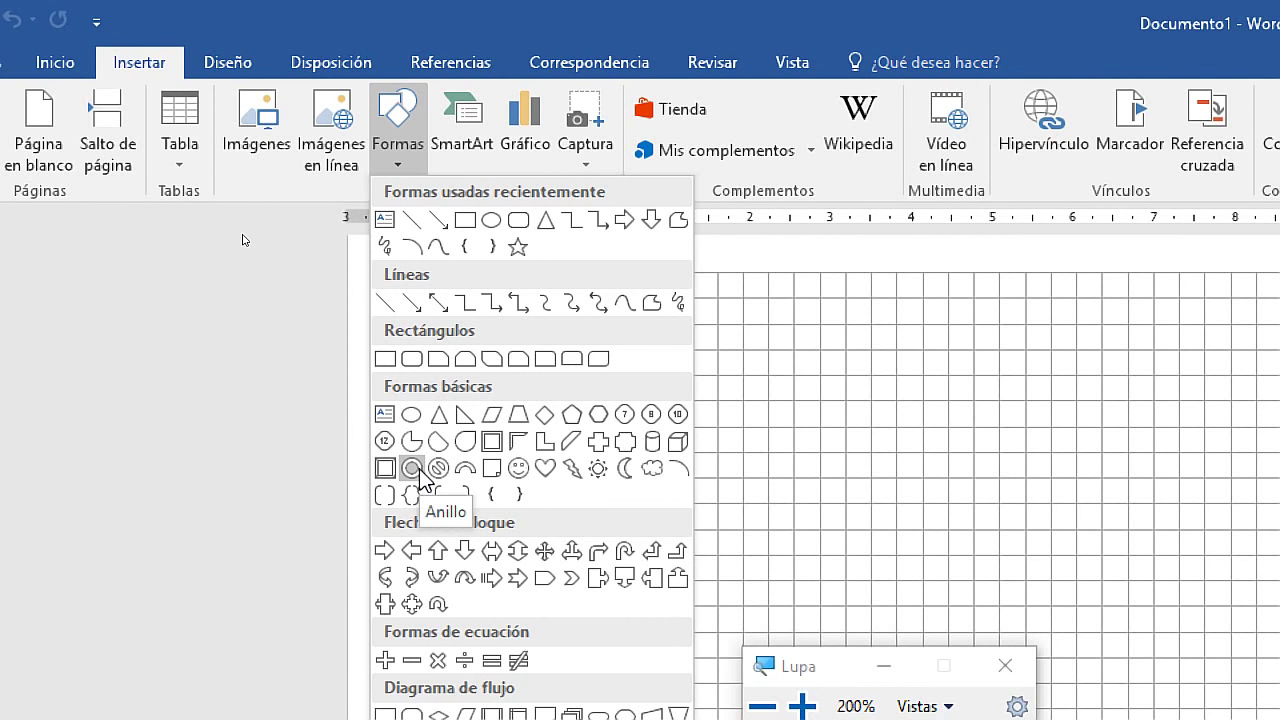
left_click(413, 468)
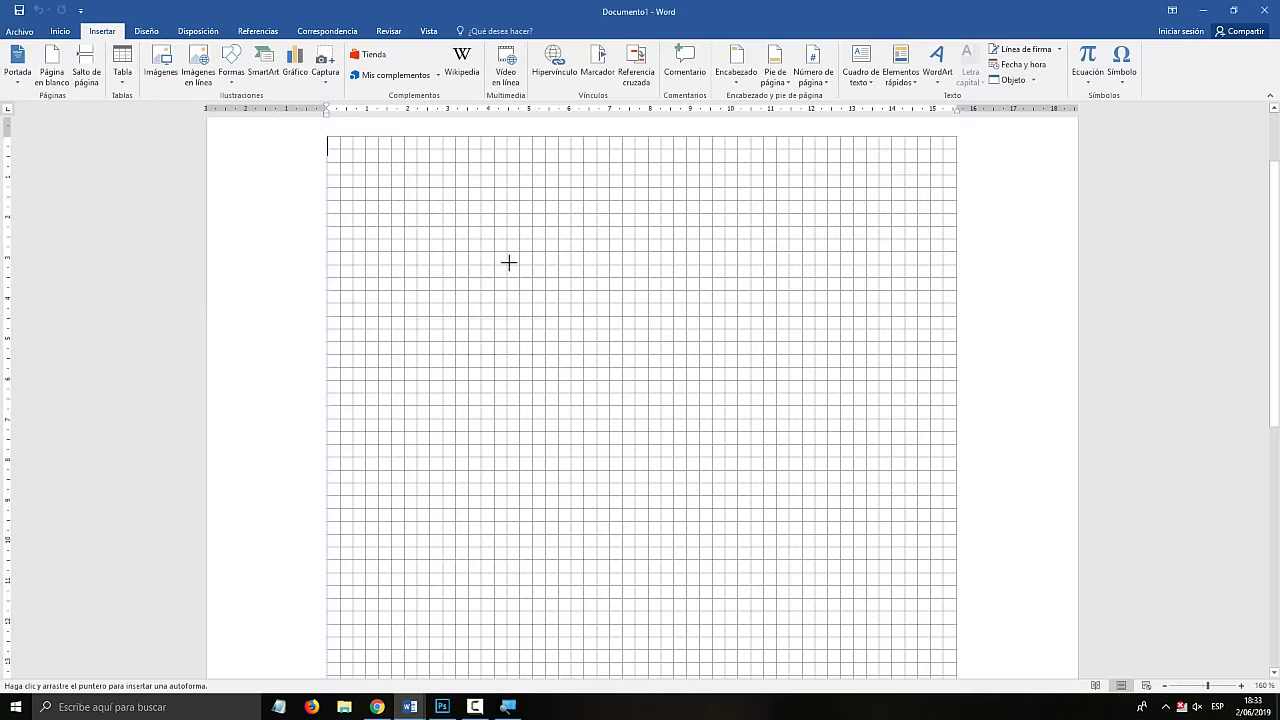
left_click_drag(785, 417, 1035, 667)
left_click_drag(550, 395, 814, 536)
Switch to Photoshop and brush a red circle around the Shift key and an arrow pointing to it on the keyboard image.
left_click(442, 706)
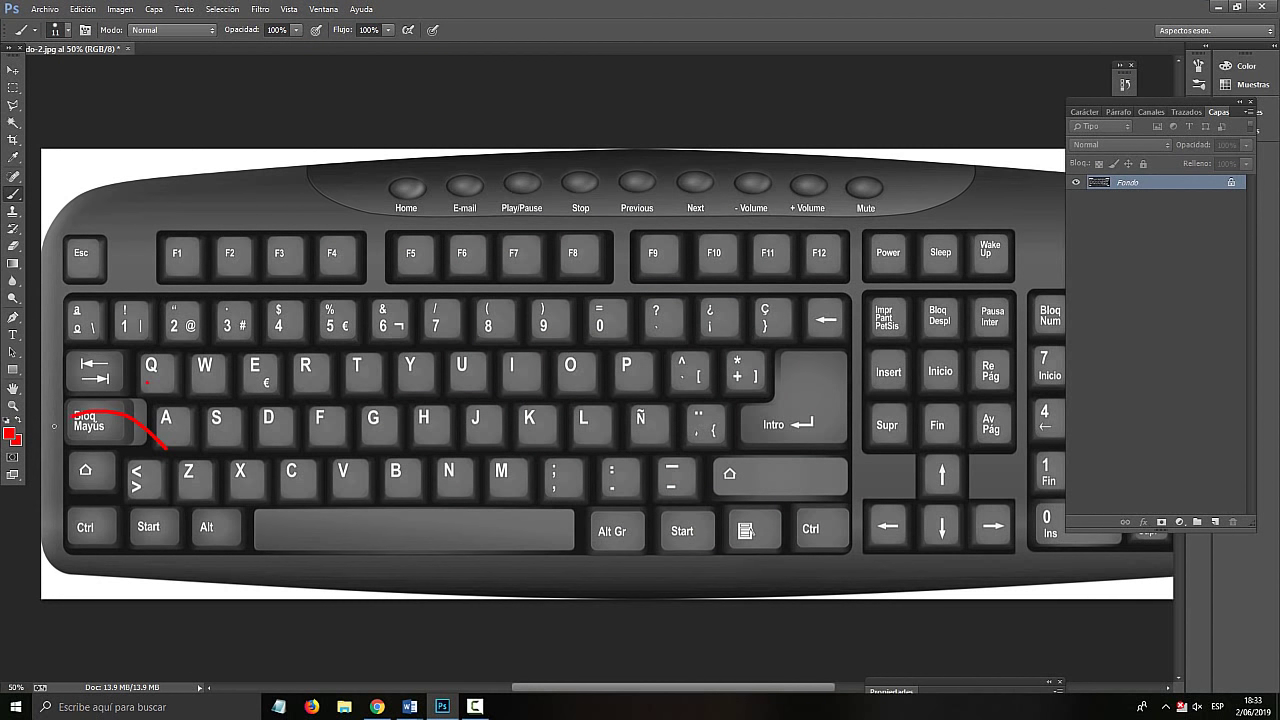
mouse_move(54, 426)
left_mouse_down()
mouse_move(48, 505)
mouse_move(160, 486)
left_mouse_up()
left_click_drag(446, 314, 208, 466)
mouse_move(220, 362)
left_mouse_down()
mouse_move(208, 495)
mouse_move(352, 491)
left_mouse_up()
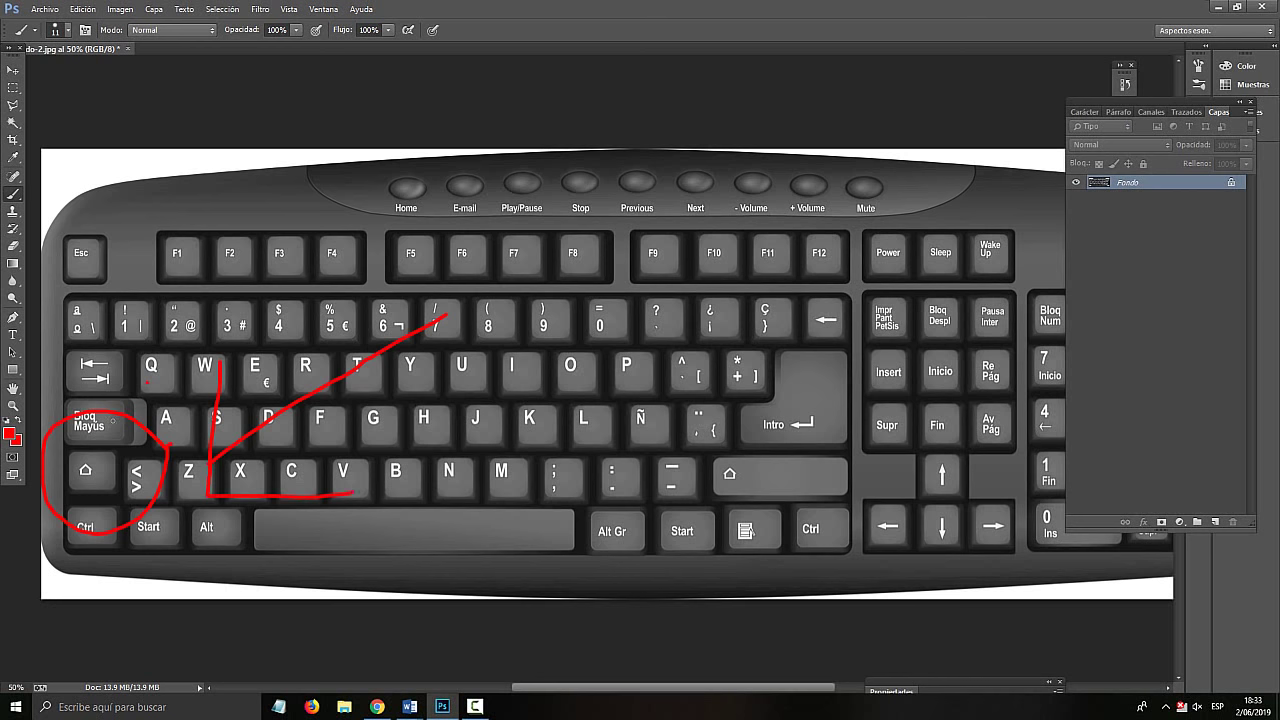
Show the history of the keyboard image and revert it to the Abrir state, removing the brush strokes.
left_click(323, 9)
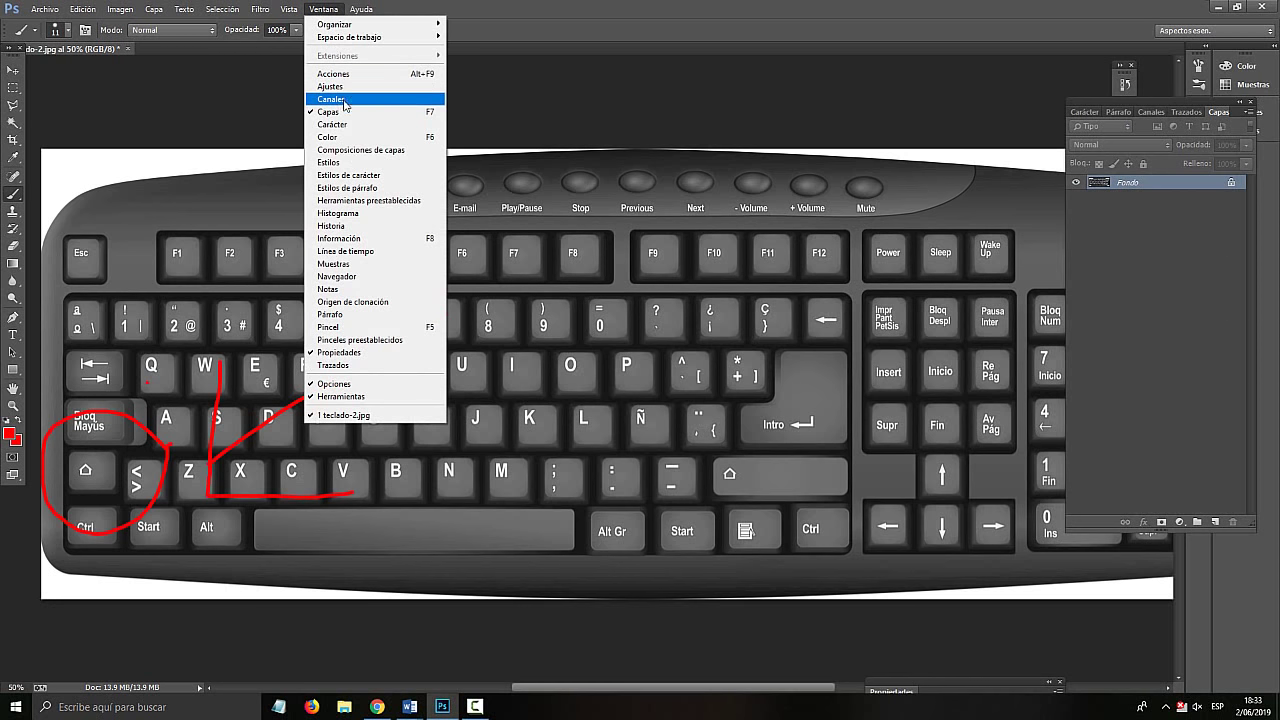
left_click(331, 226)
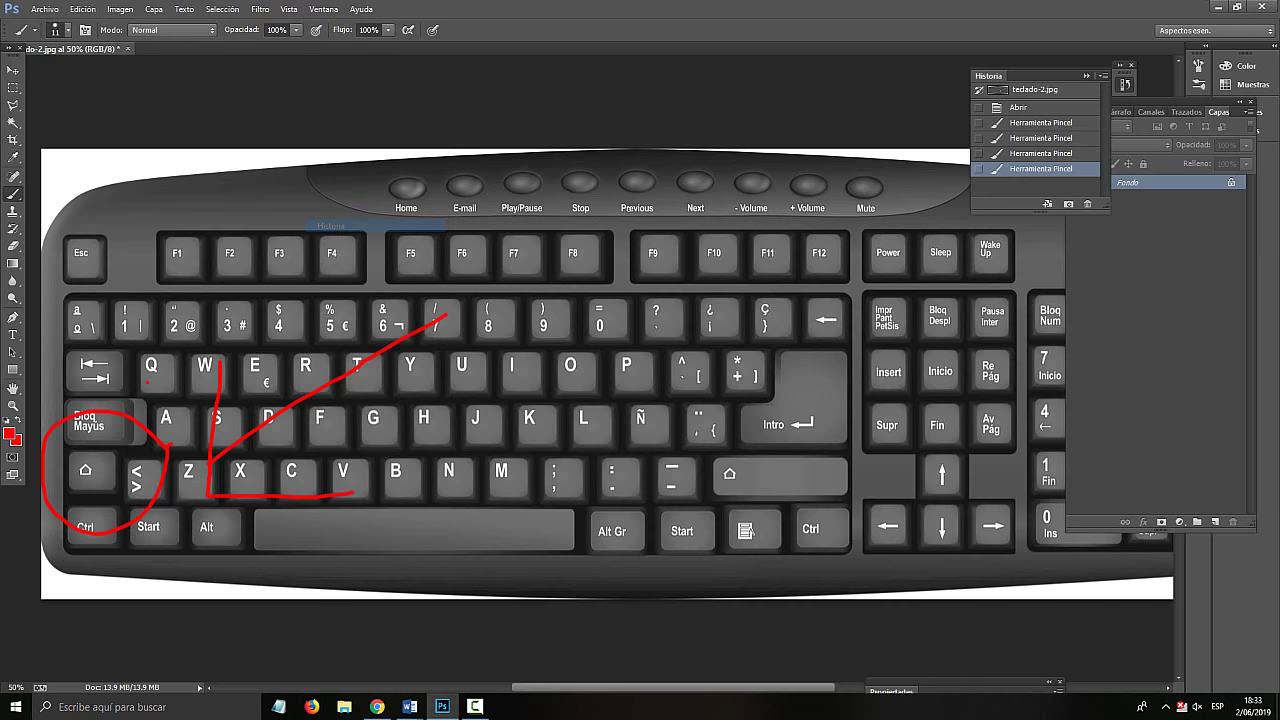
left_click(1018, 107)
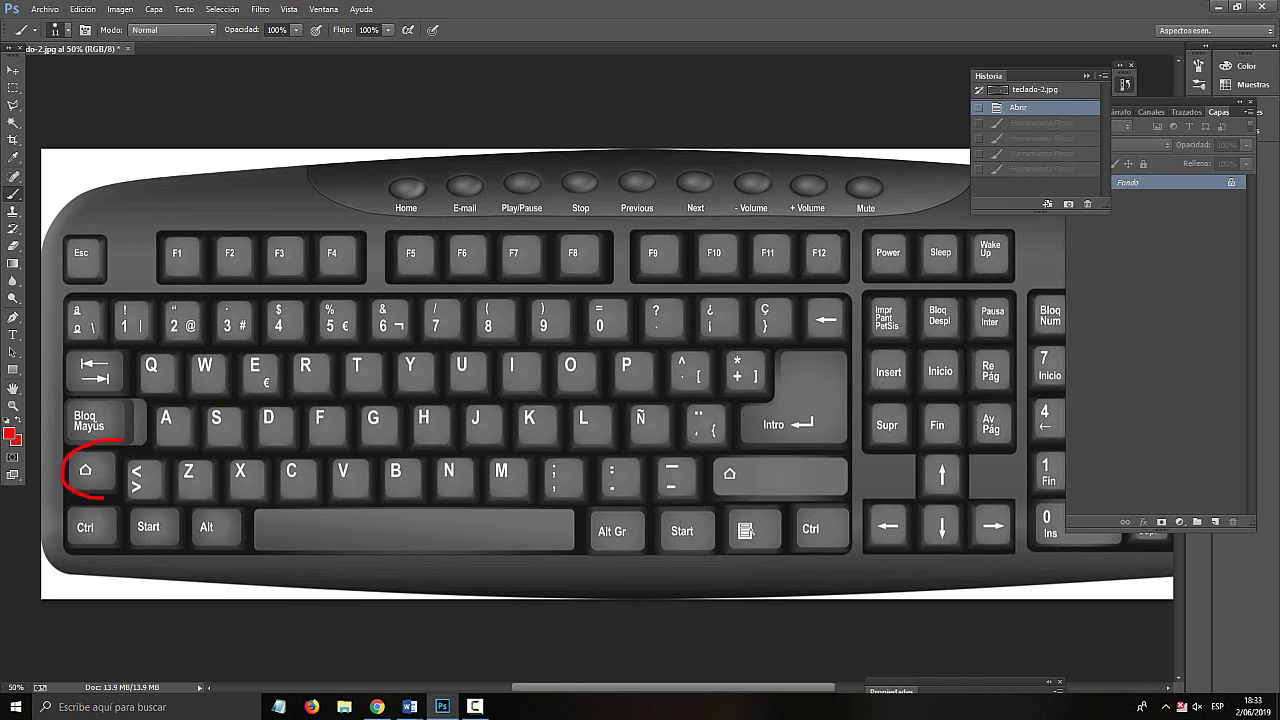
Brush a small red circle around the Shift key with an arrow pointing to it, and switch back to Documento1 in Word.
left_click_drag(100, 496, 118, 452)
left_click_drag(368, 360, 175, 465)
mouse_move(182, 408)
left_mouse_down()
mouse_move(166, 472)
mouse_move(230, 486)
left_mouse_up()
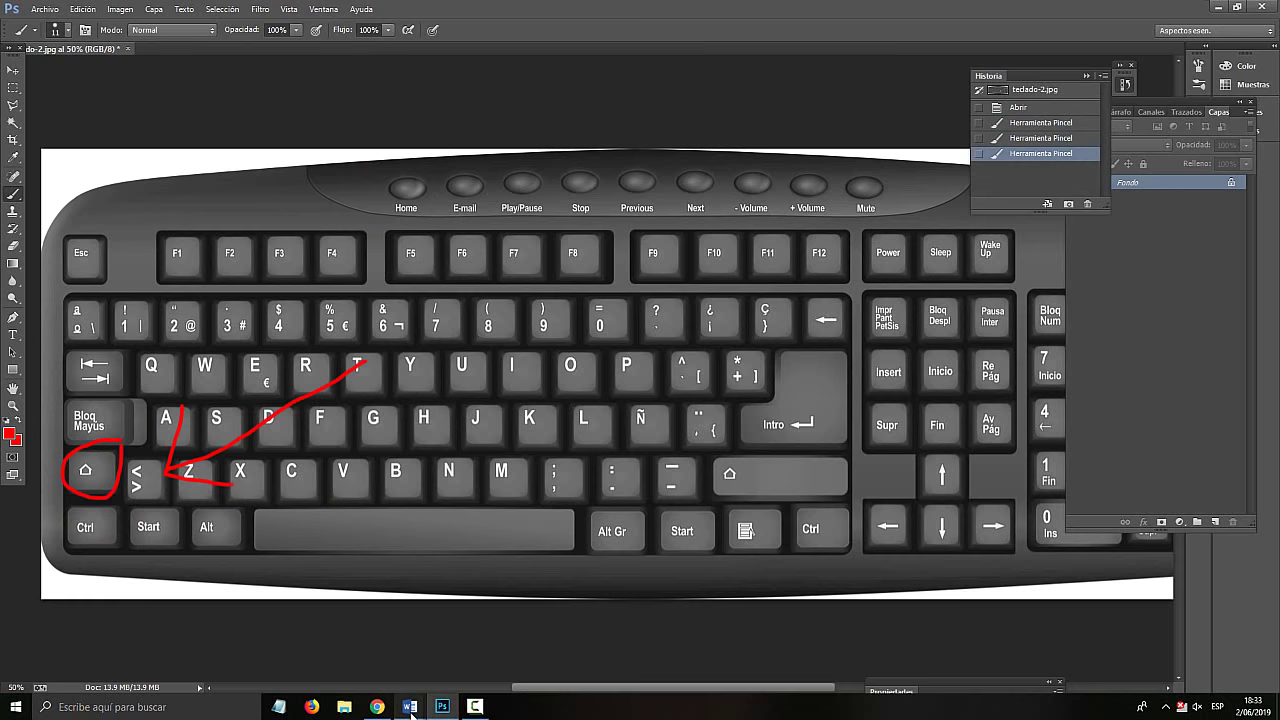
mouse_move(410, 710)
left_click(480, 650)
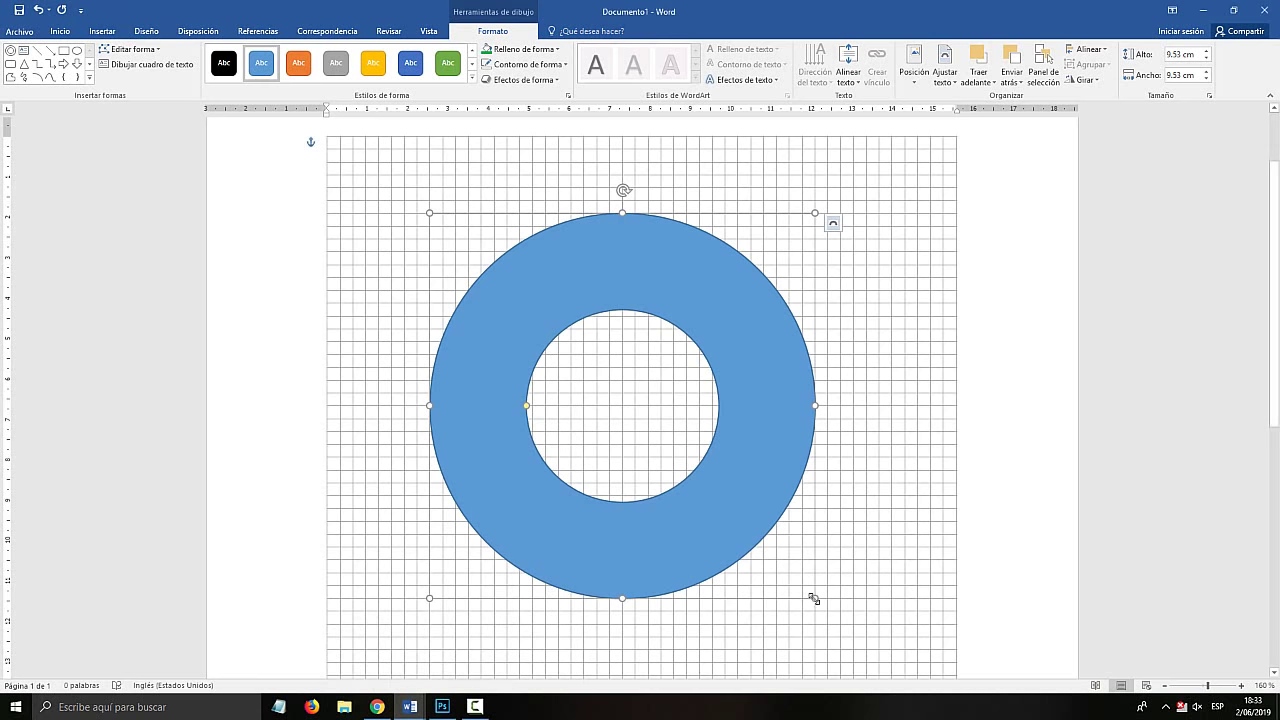
Enlarge the ring proportionally to about 11.11 cm and move it up and to the left on the grid.
left_click_drag(818, 599, 880, 634)
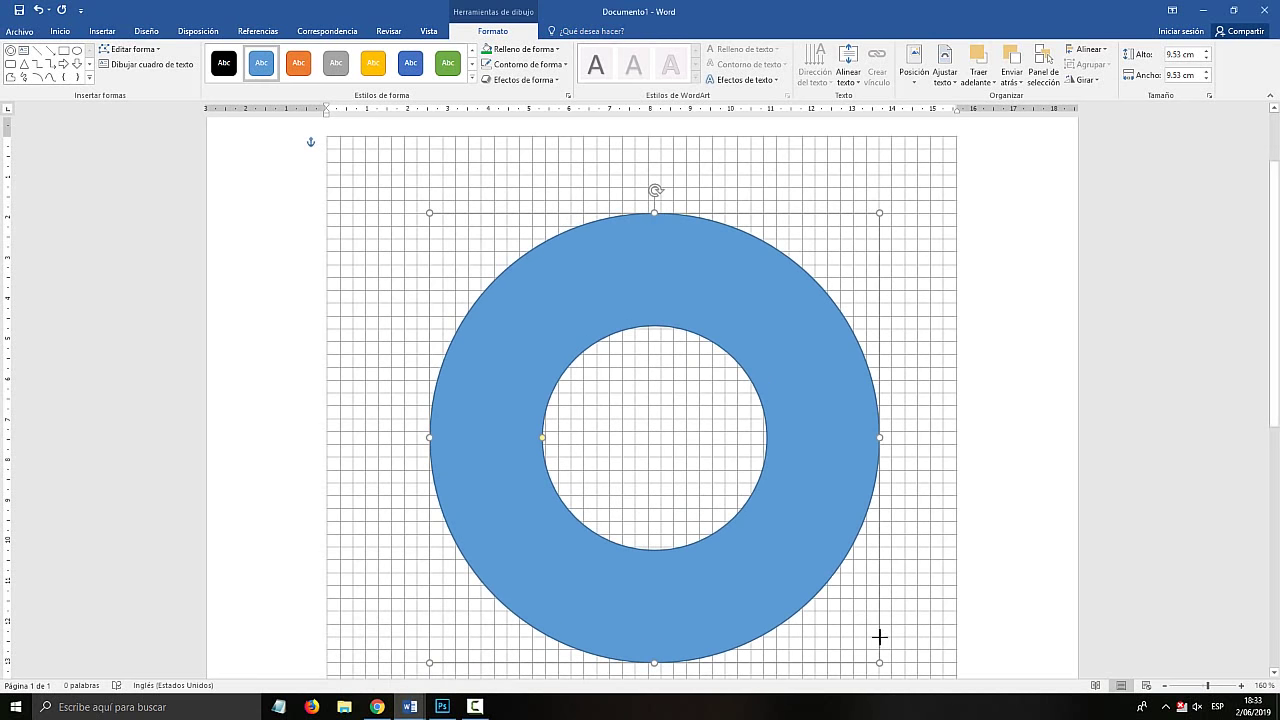
left_click_drag(795, 525, 749, 498)
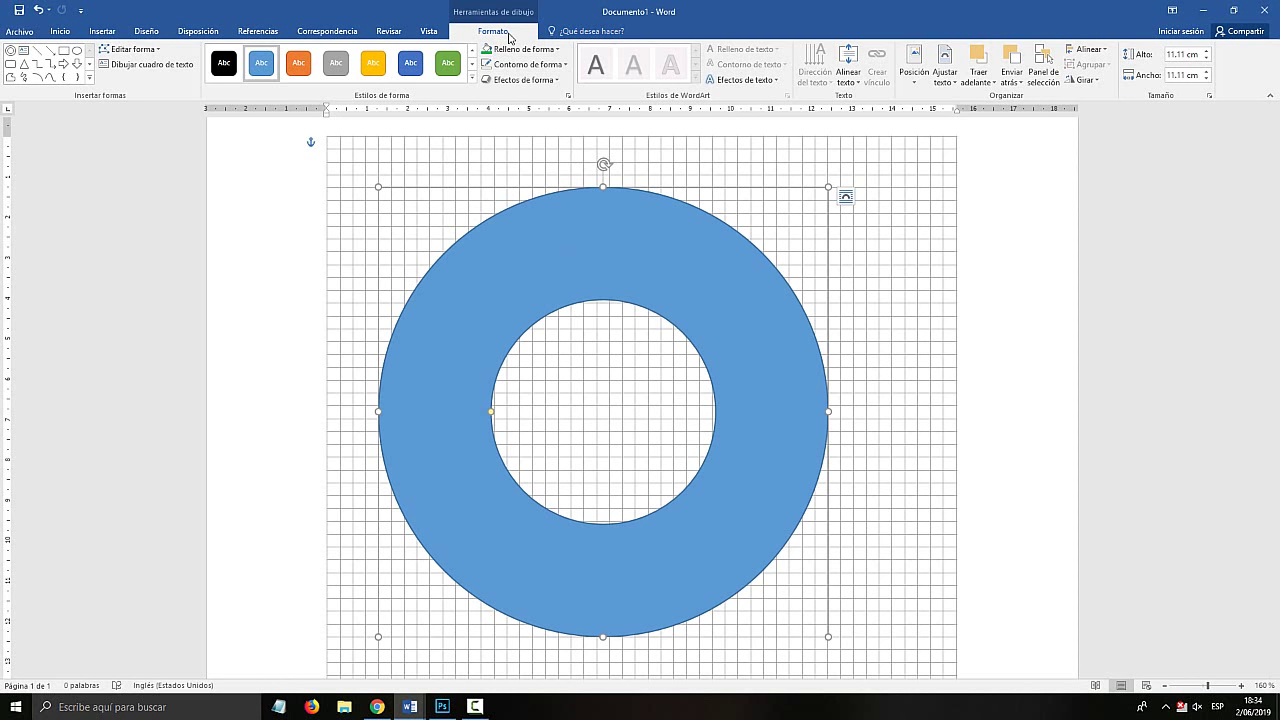
Remove the ring's outline and fill the shape with black.
key("super+plus")
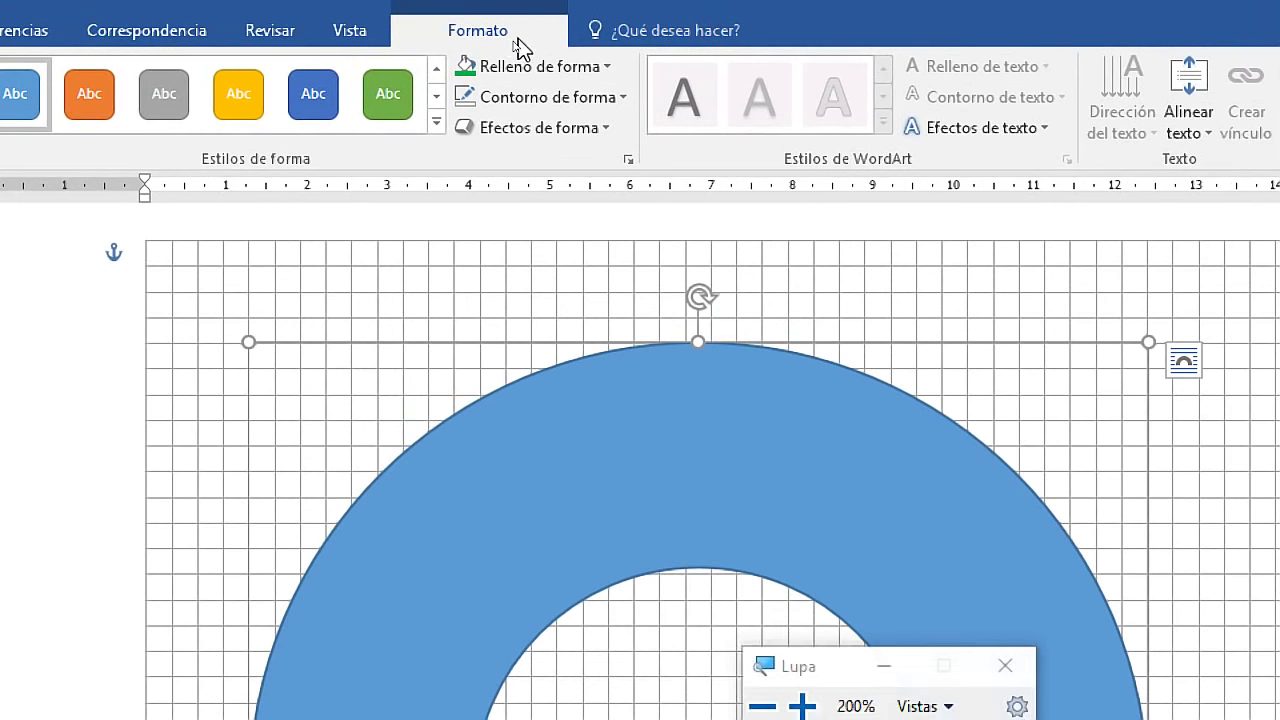
left_click(526, 100)
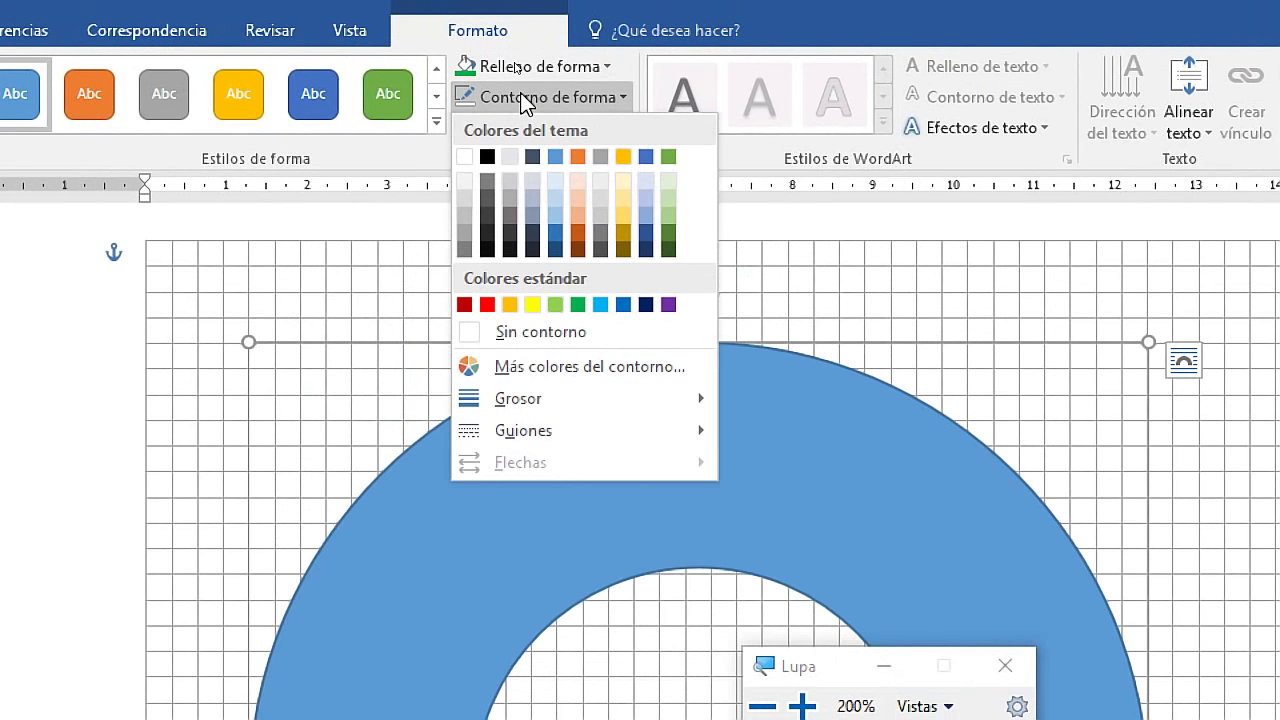
left_click(523, 338)
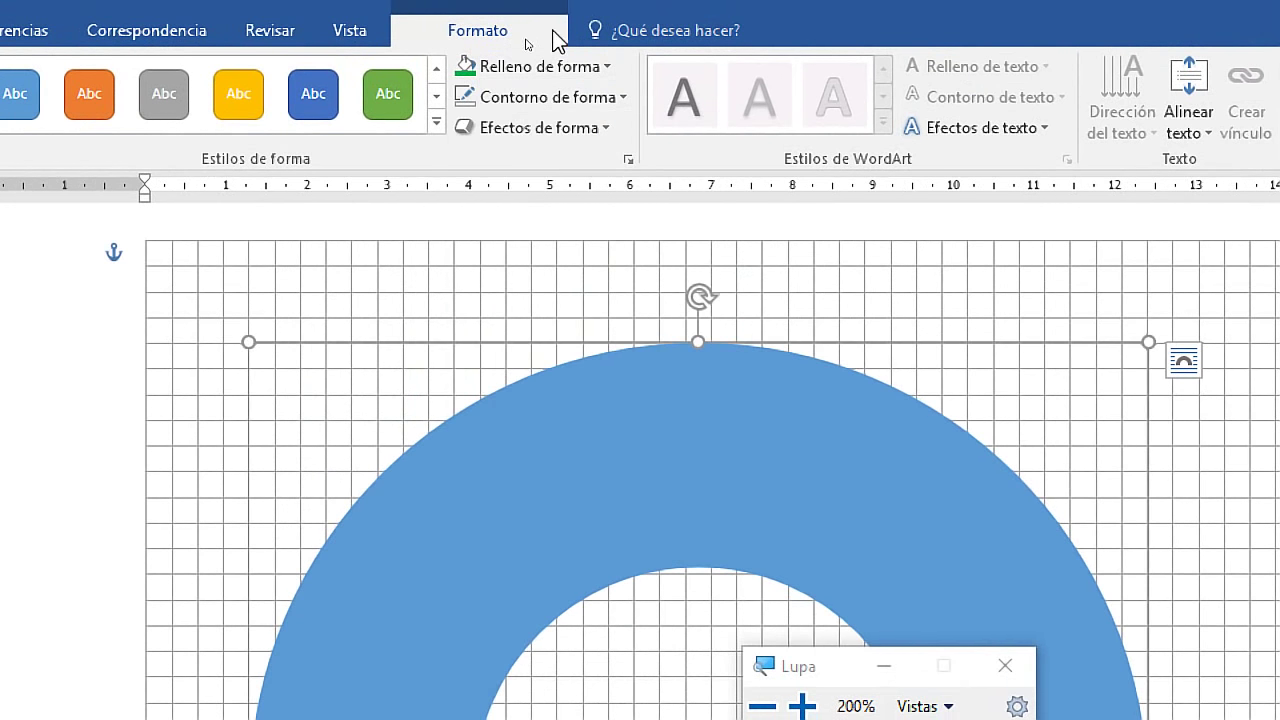
left_click(538, 66)
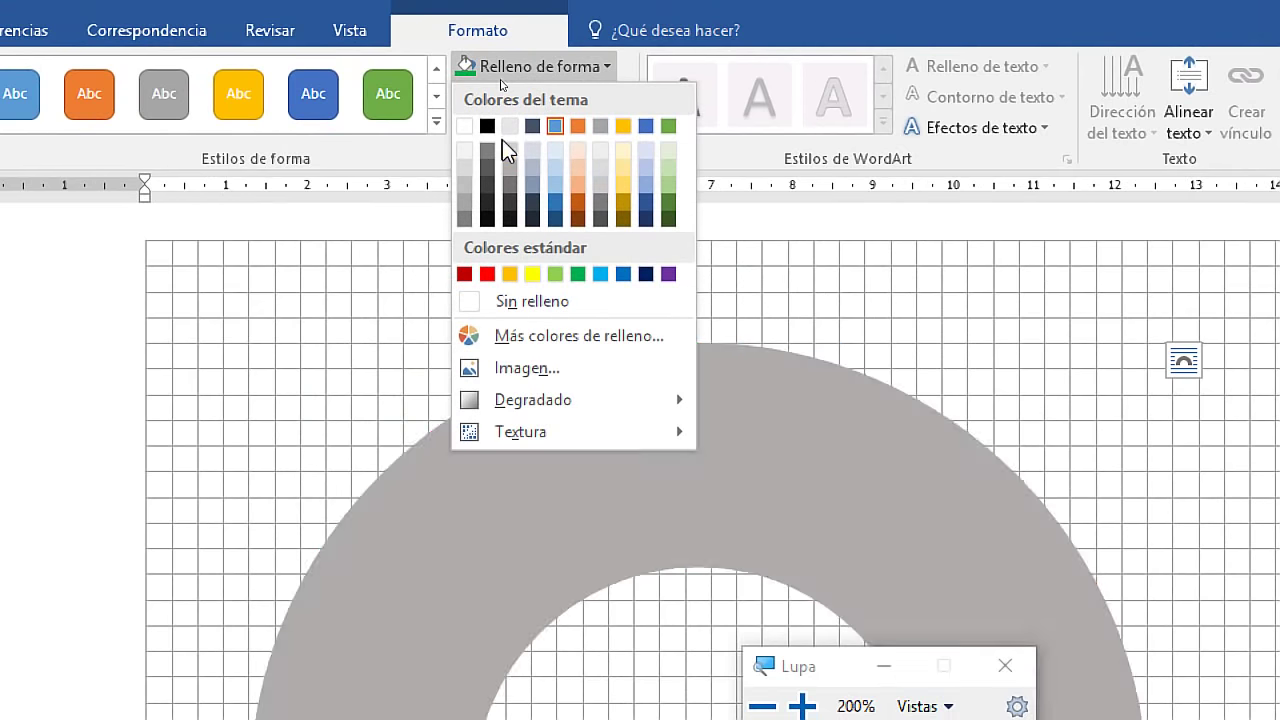
left_click(485, 126)
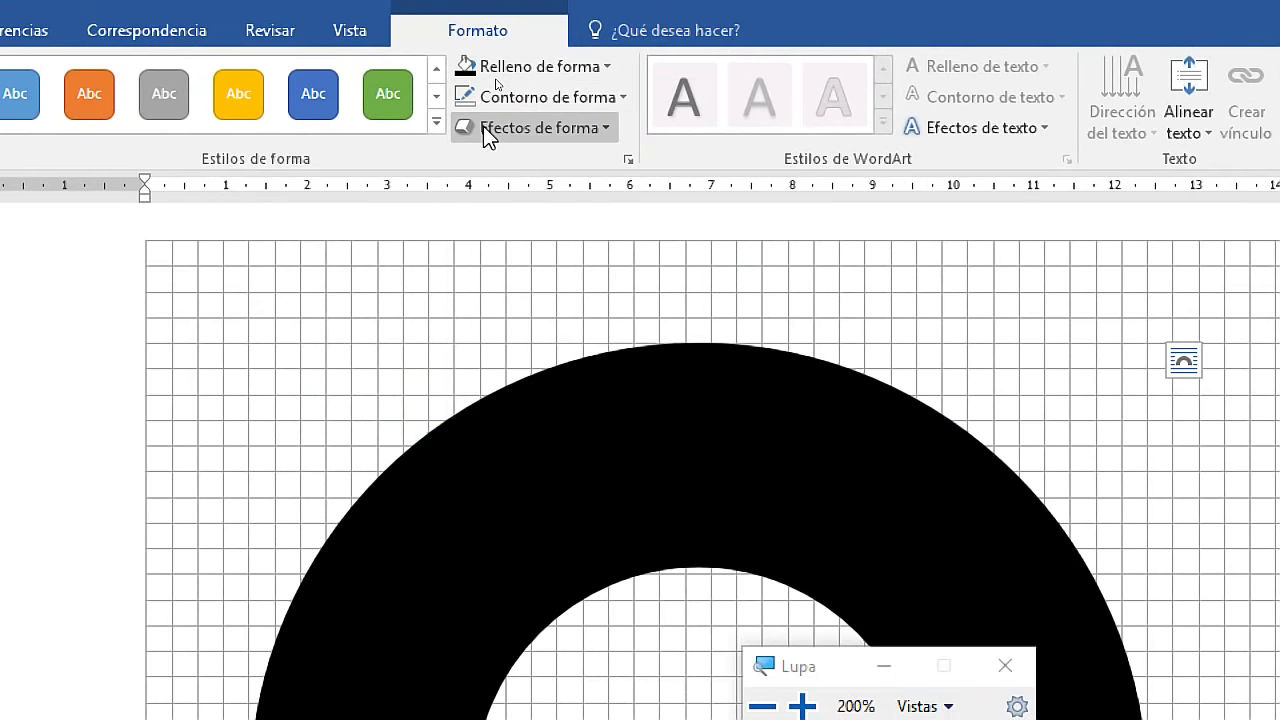
key("super+Escape")
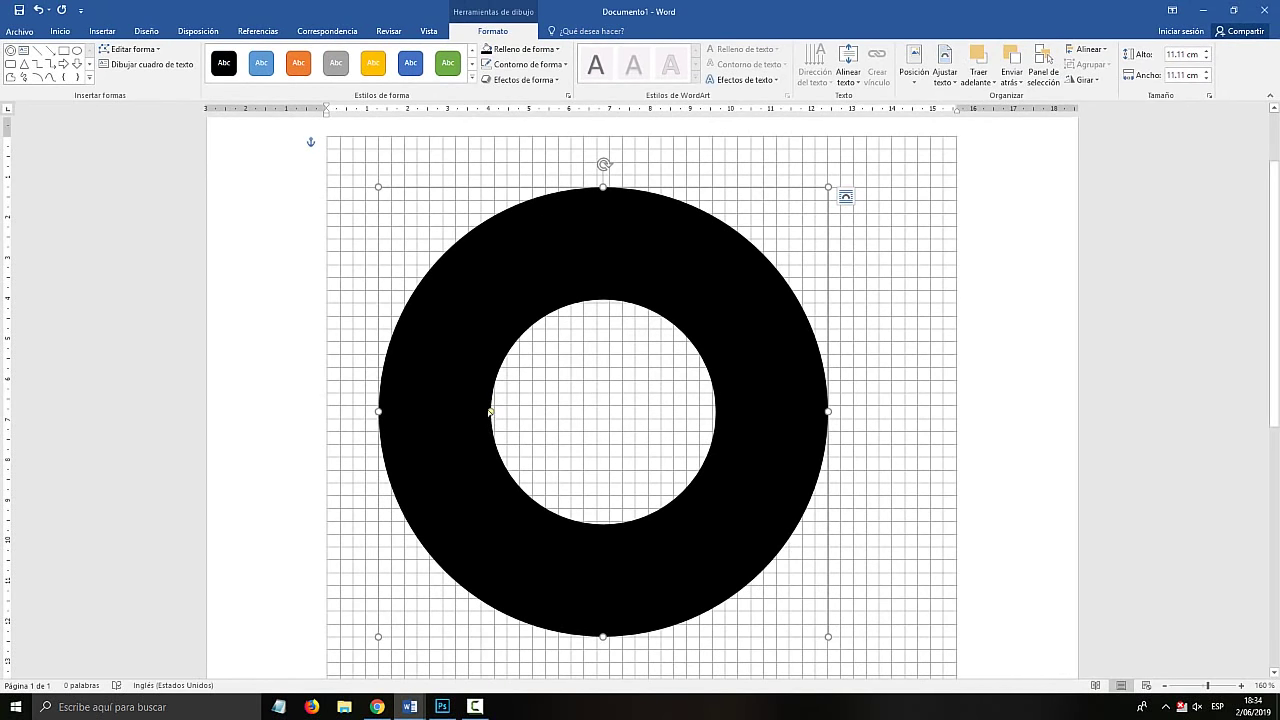
Widen the ring's inner hole until only a narrow black band remains, and thicken the band slightly.
left_click(490, 412)
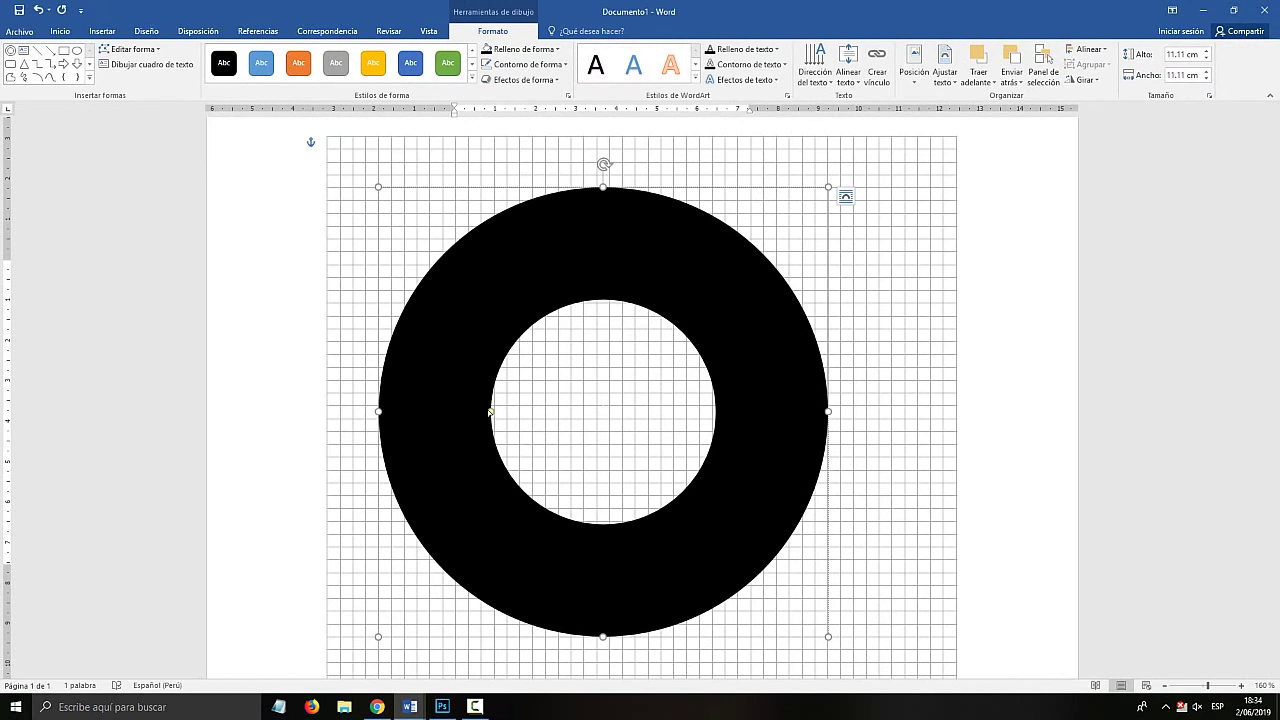
key("super+plus")
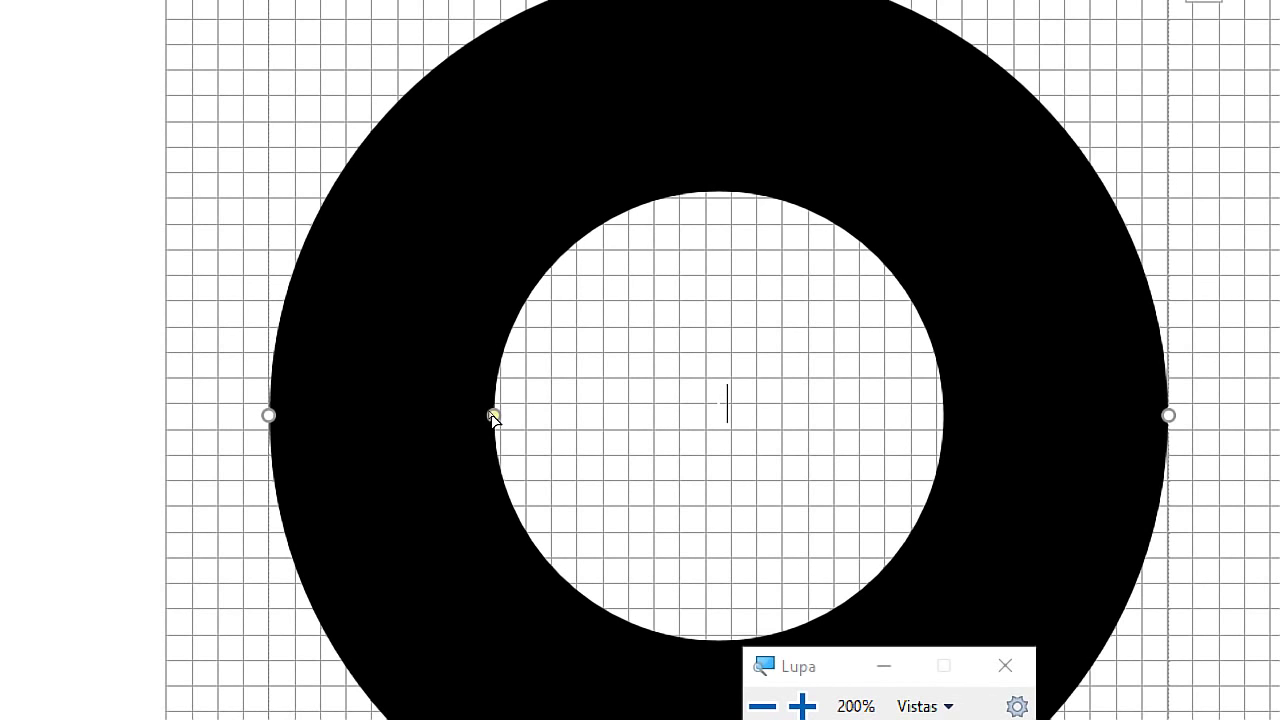
left_click_drag(493, 416, 285, 438)
key("super+Escape")
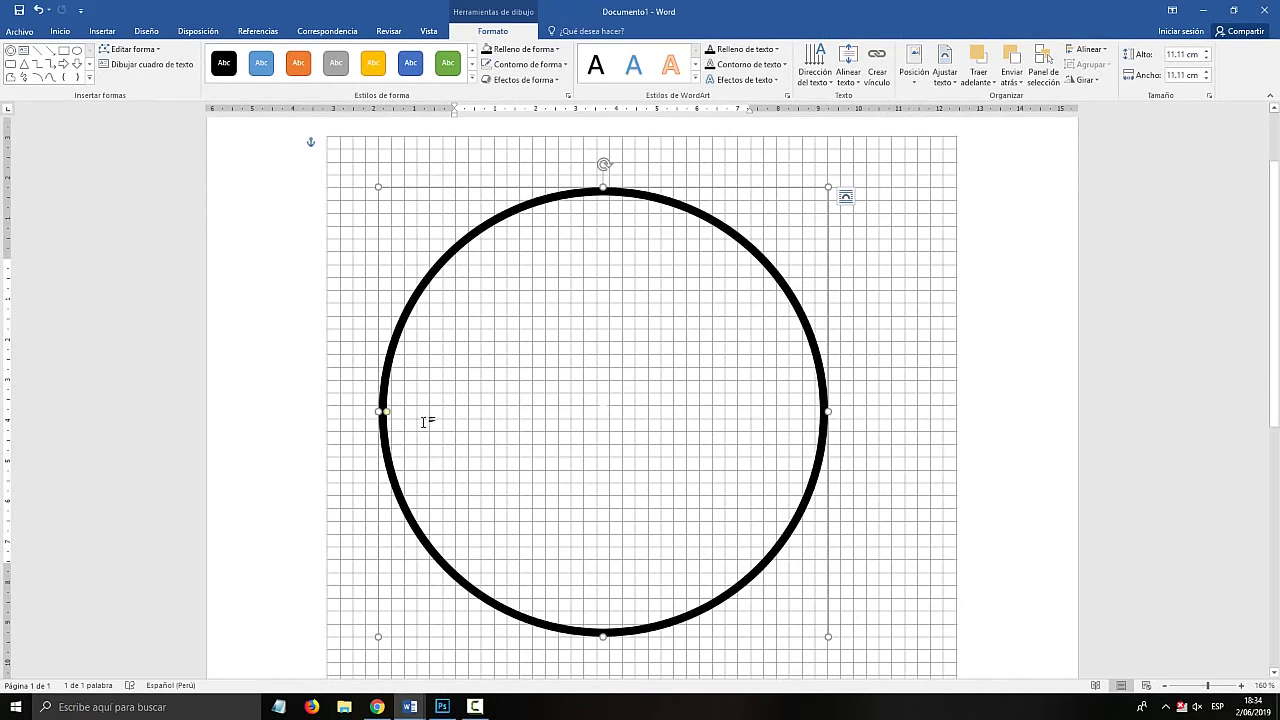
key("super+plus")
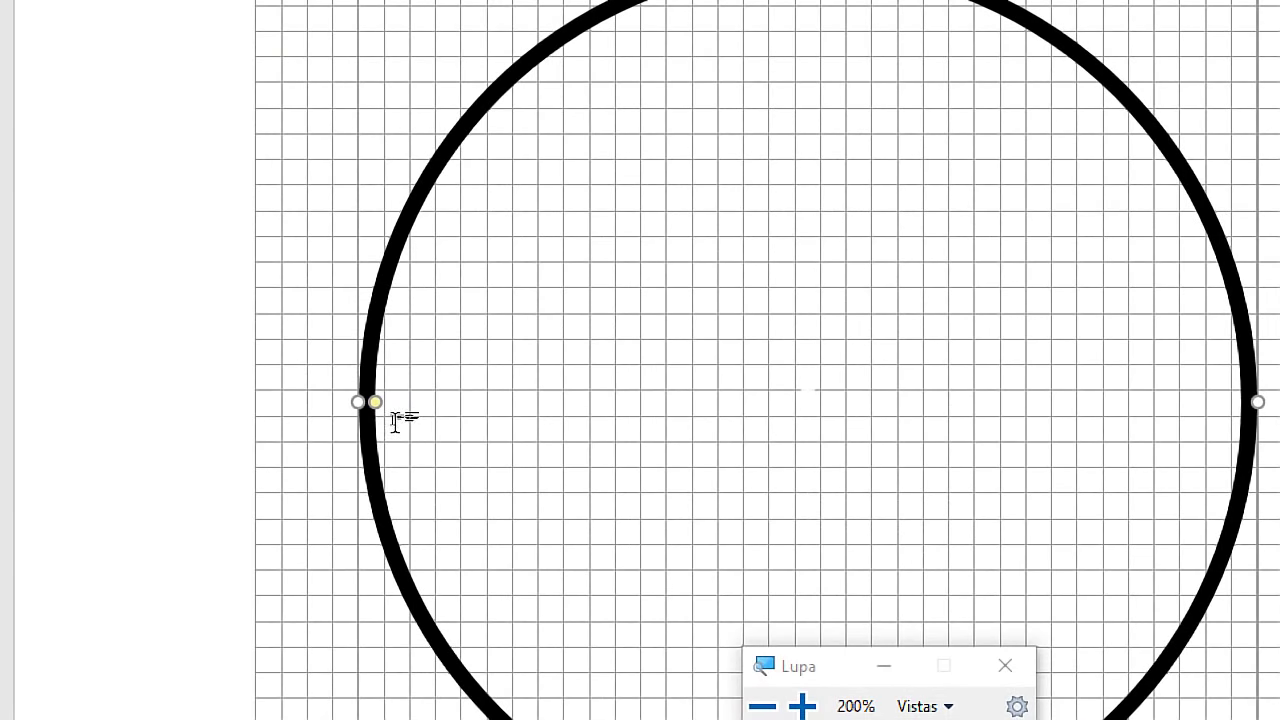
left_click_drag(380, 400, 386, 410)
key("super+Escape")
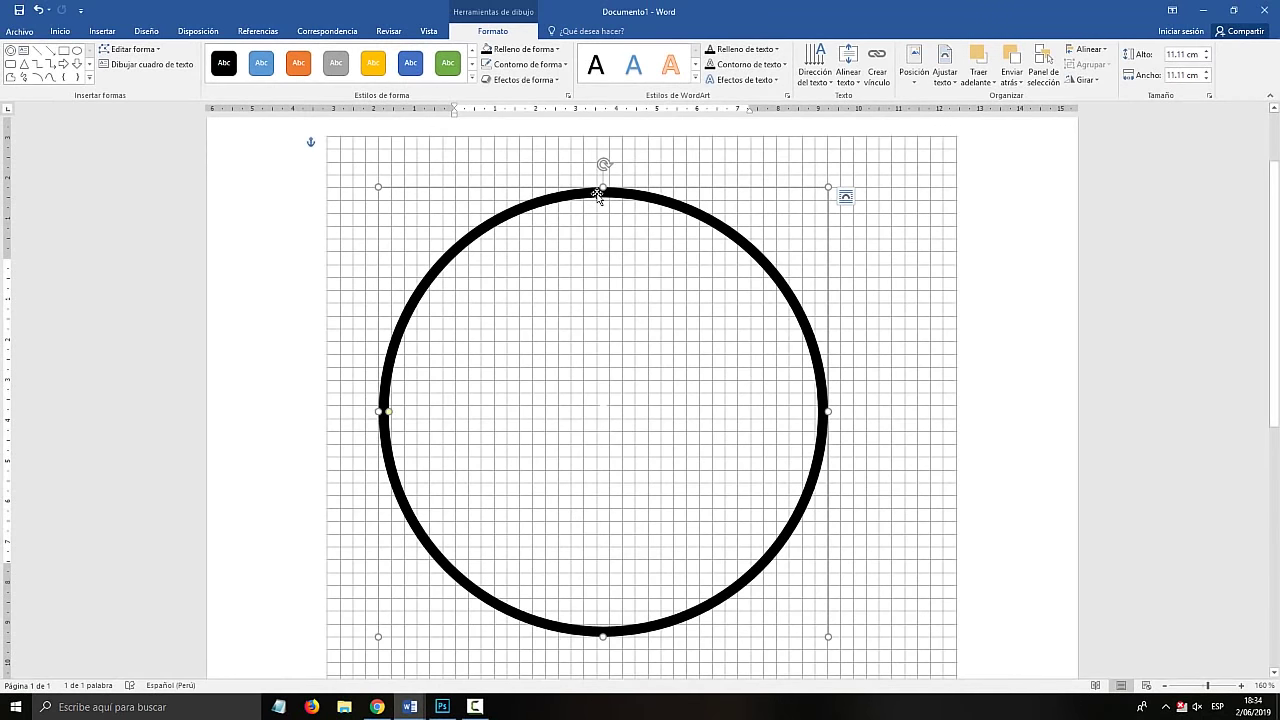
Duplicate the black ring and shrink the copy proportionally to about 10.58 cm, glancing at the marked Shift key in Photoshop.
key("ctrl+v")
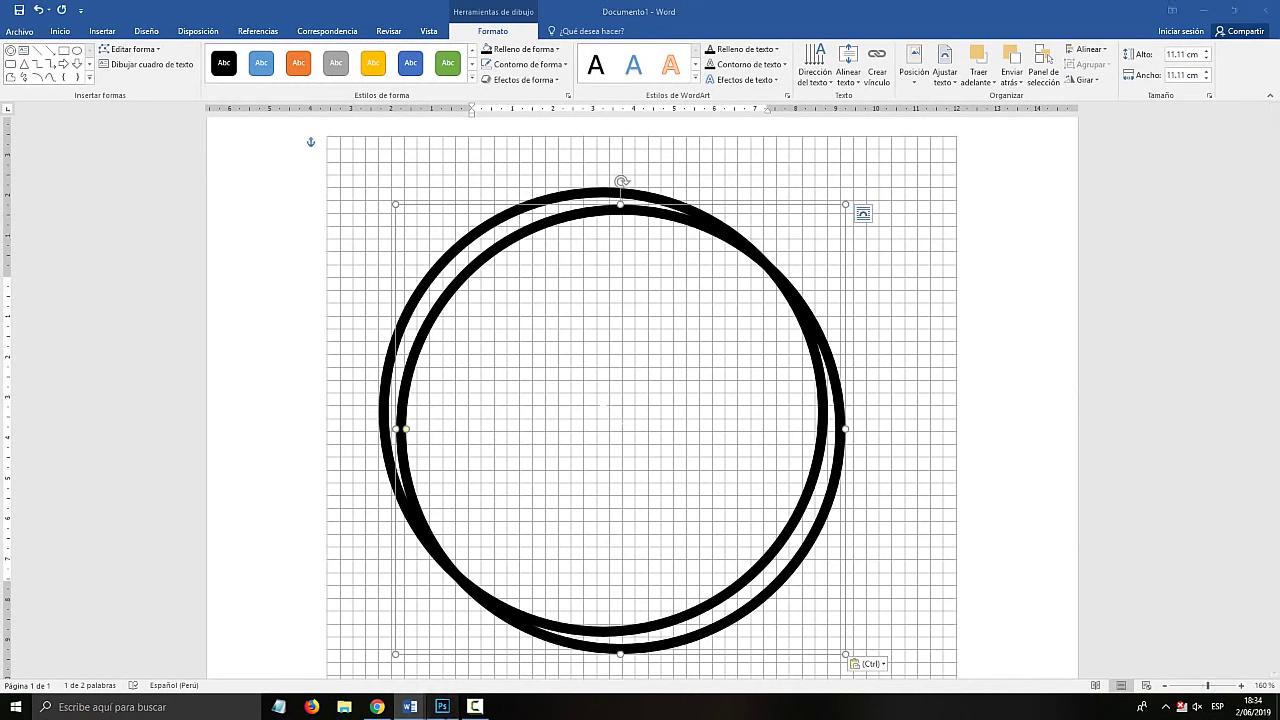
left_click(450, 702)
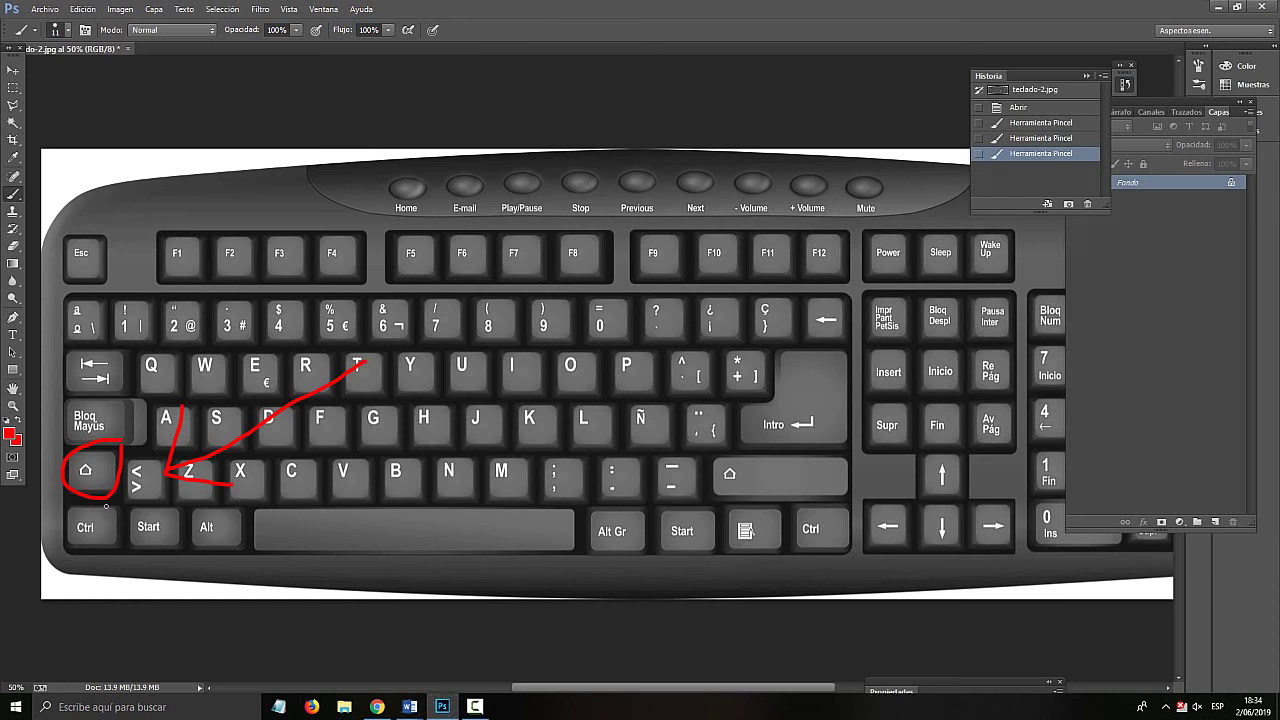
left_click(451, 708)
left_click_drag(394, 205, 418, 226)
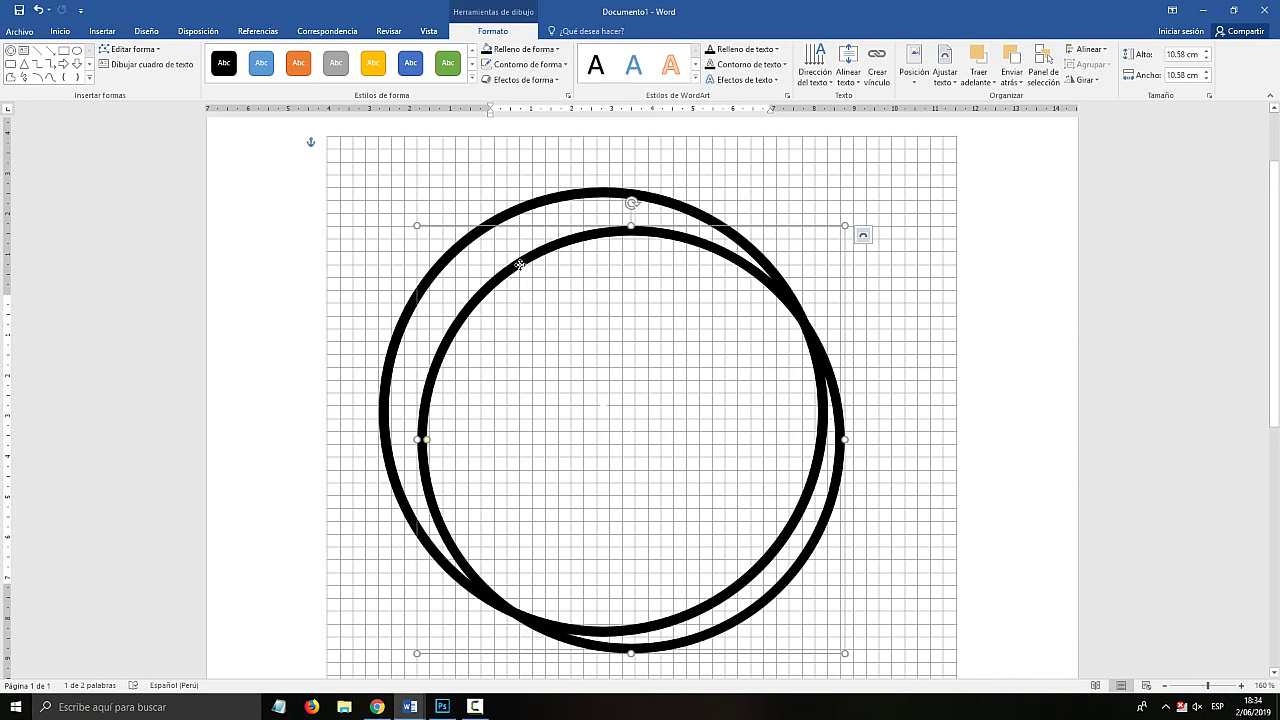
Move the smaller ring up and to the left so that it sits inside the larger ring.
left_click_drag(520, 265, 503, 248)
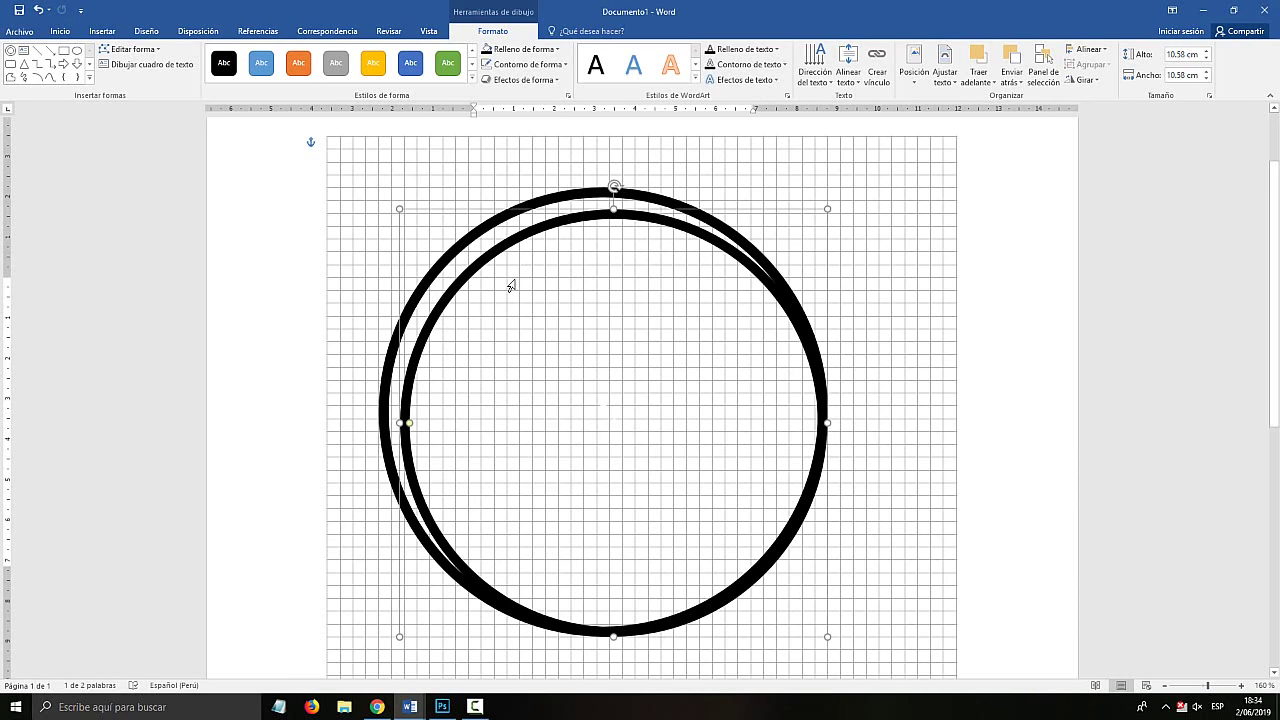
key("Up")
key("Left")
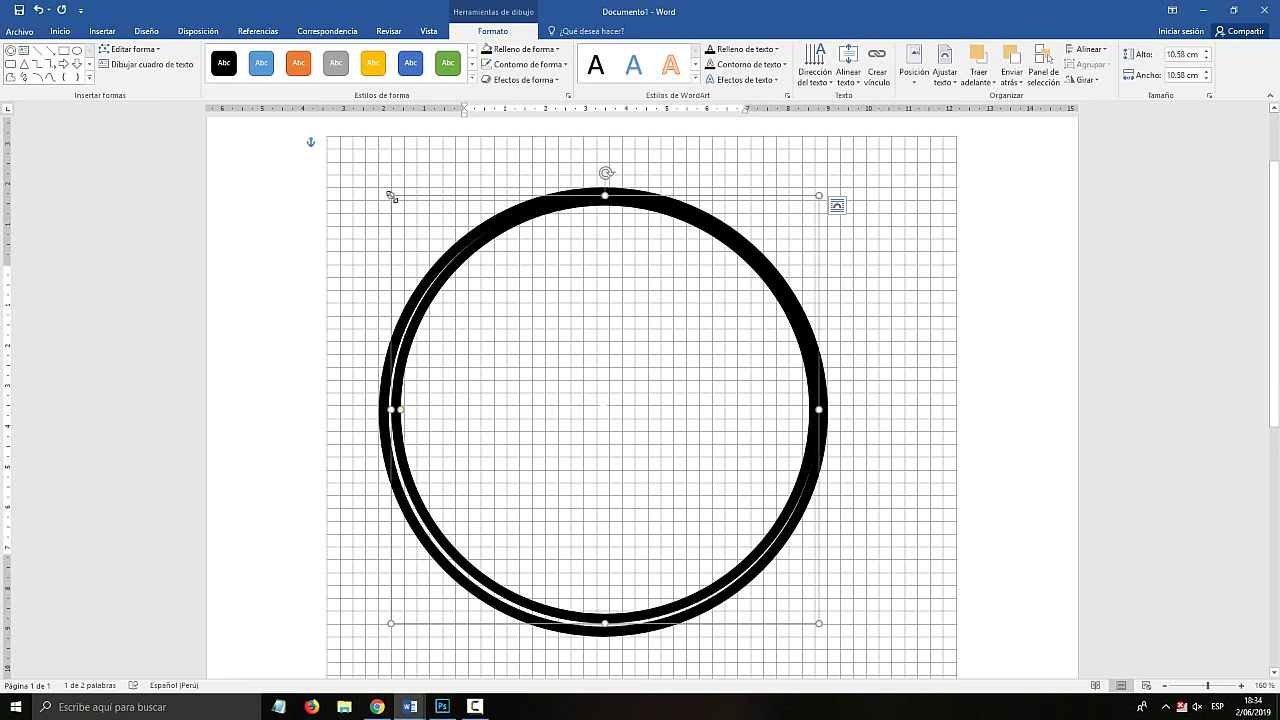
Shrink the inner ring proportionally to about 9.84 cm and nudge it until it is centred within the outer ring.
left_click_drag(391, 196, 410, 209)
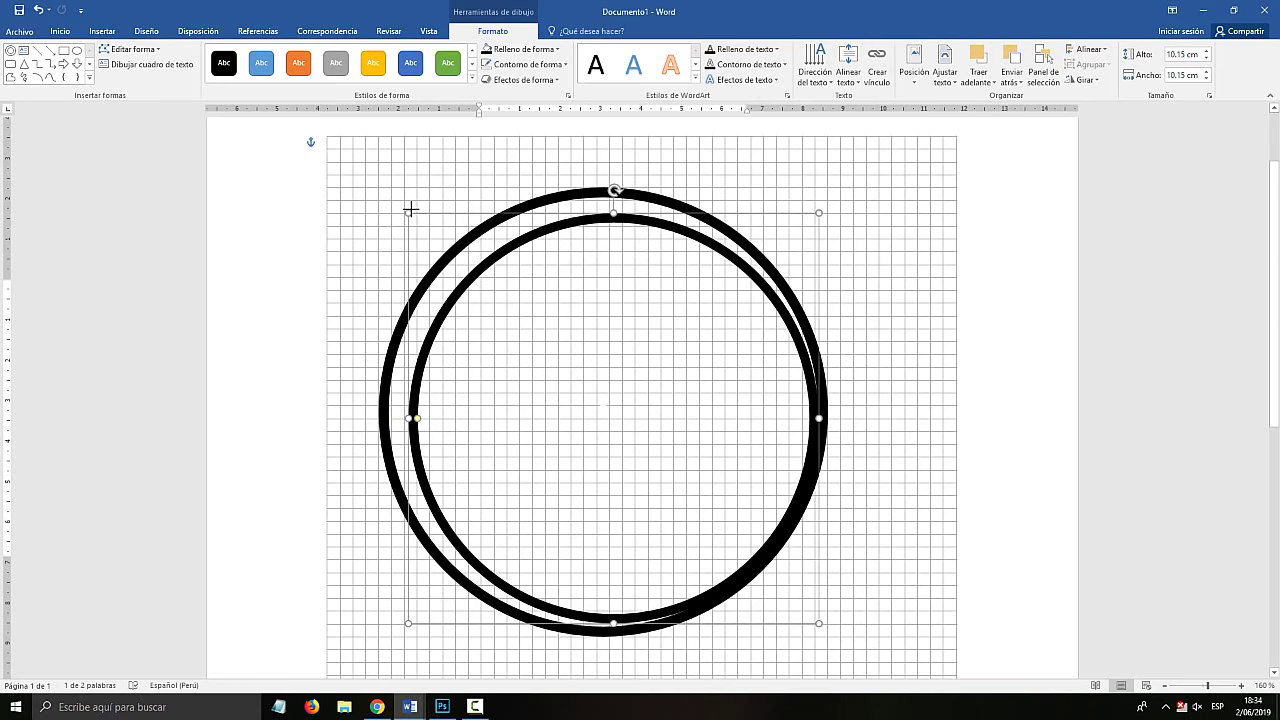
key("Left")
key("Right")
key("Left")
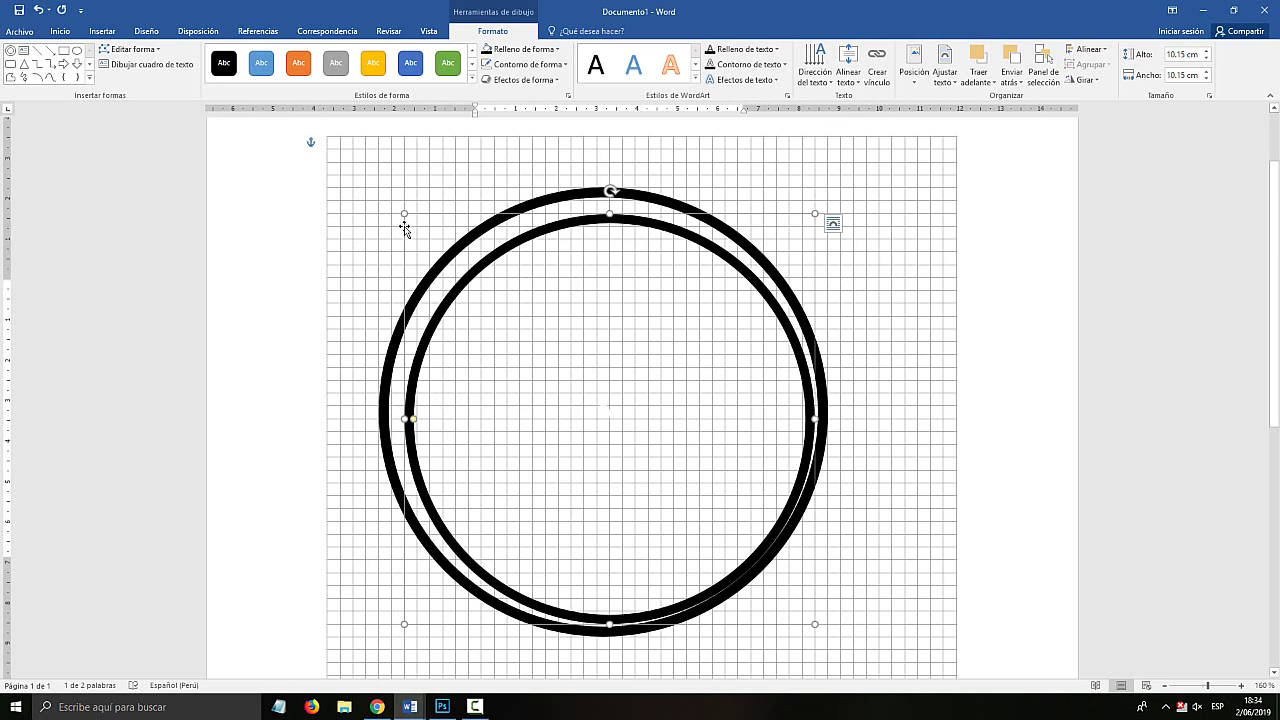
left_click_drag(406, 215, 417, 224)
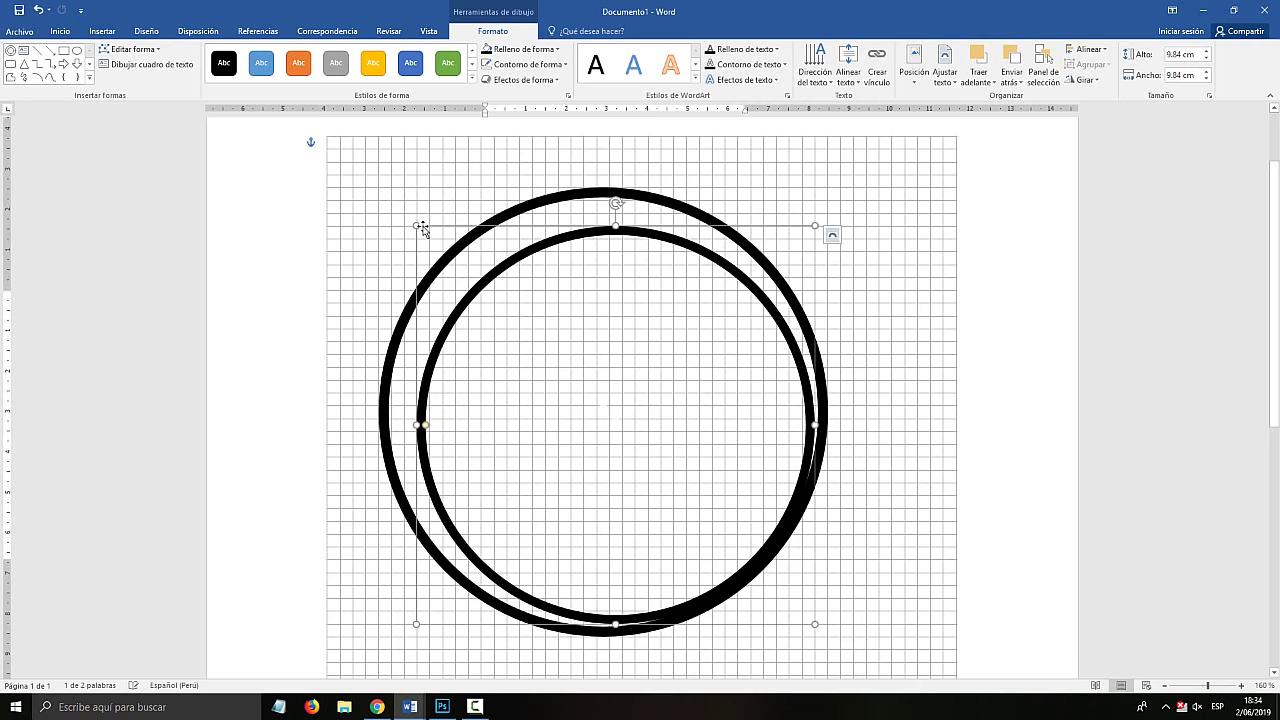
key("Left")
left_click(460, 290)
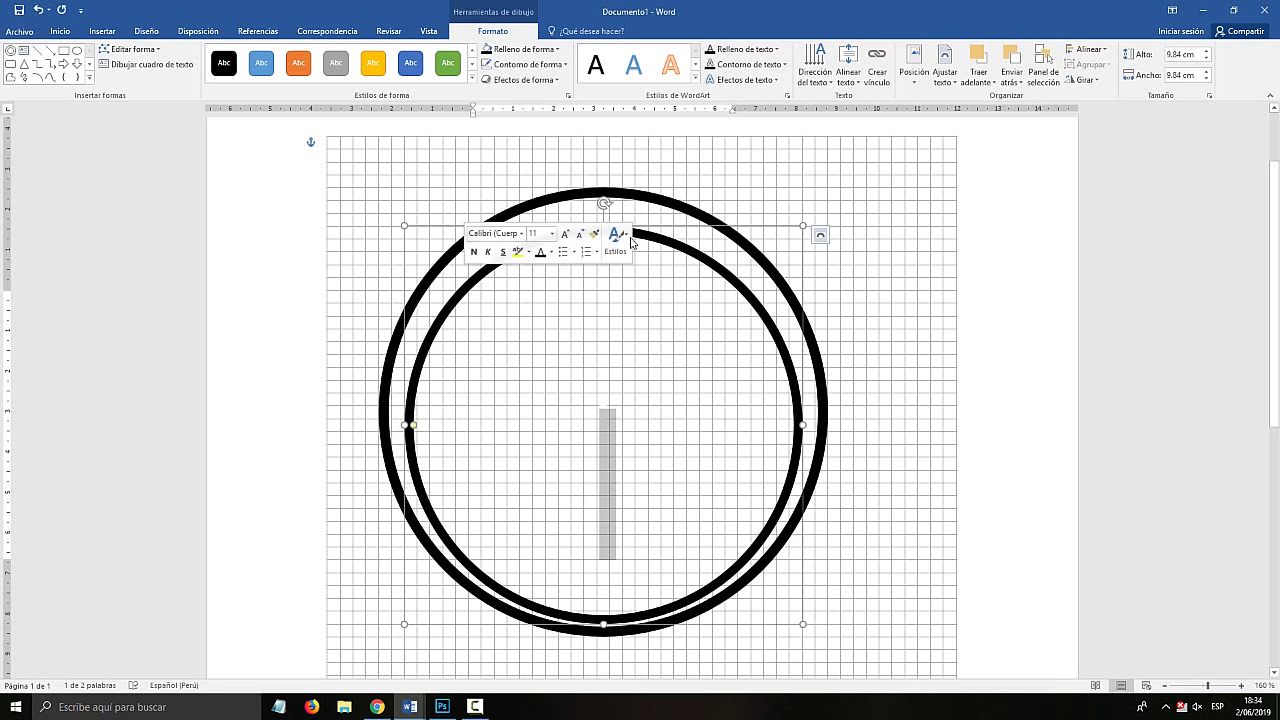
key("Up")
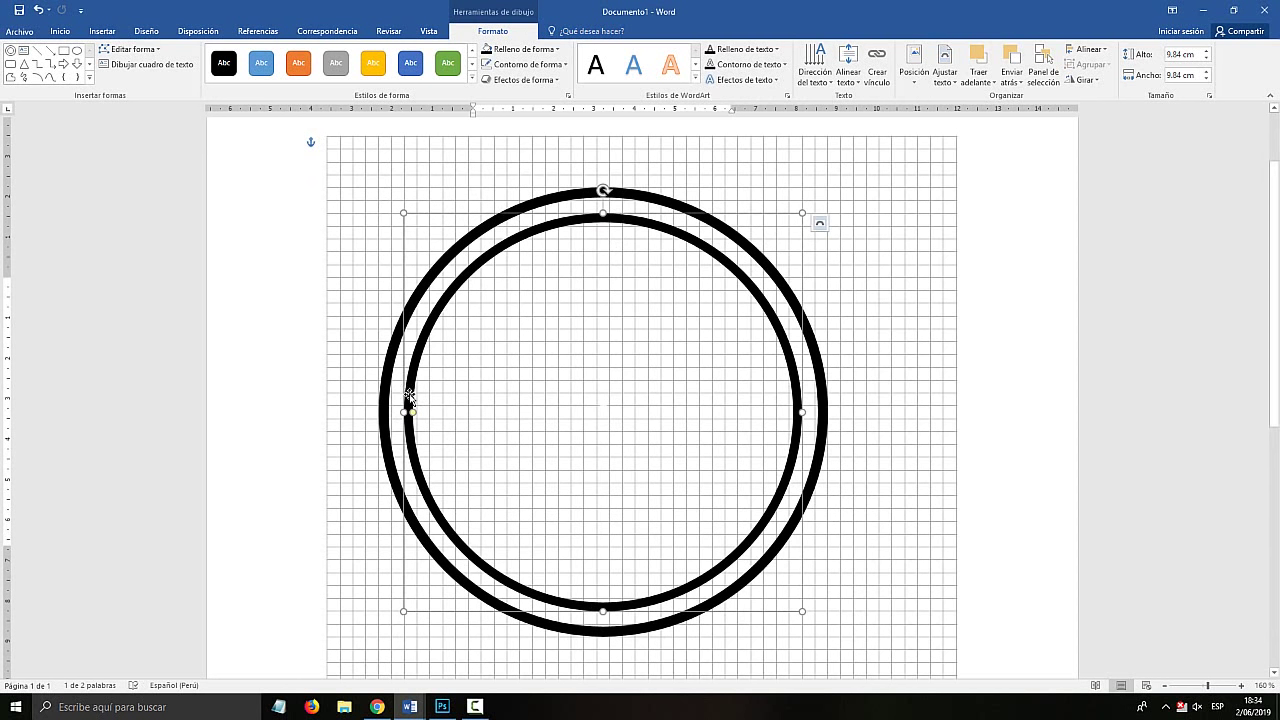
Widen the inner ring's hole until only a thin black line remains, and deselect the shape.
key("super+plus")
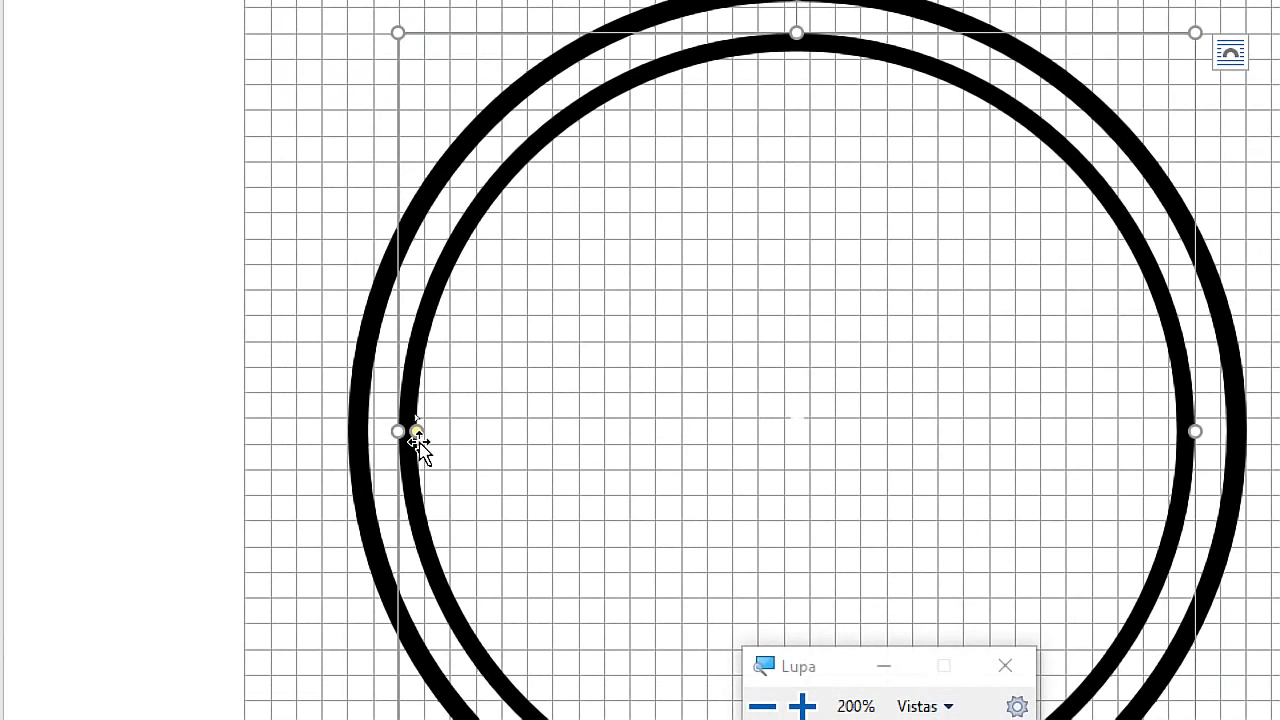
left_click_drag(417, 431, 406, 441)
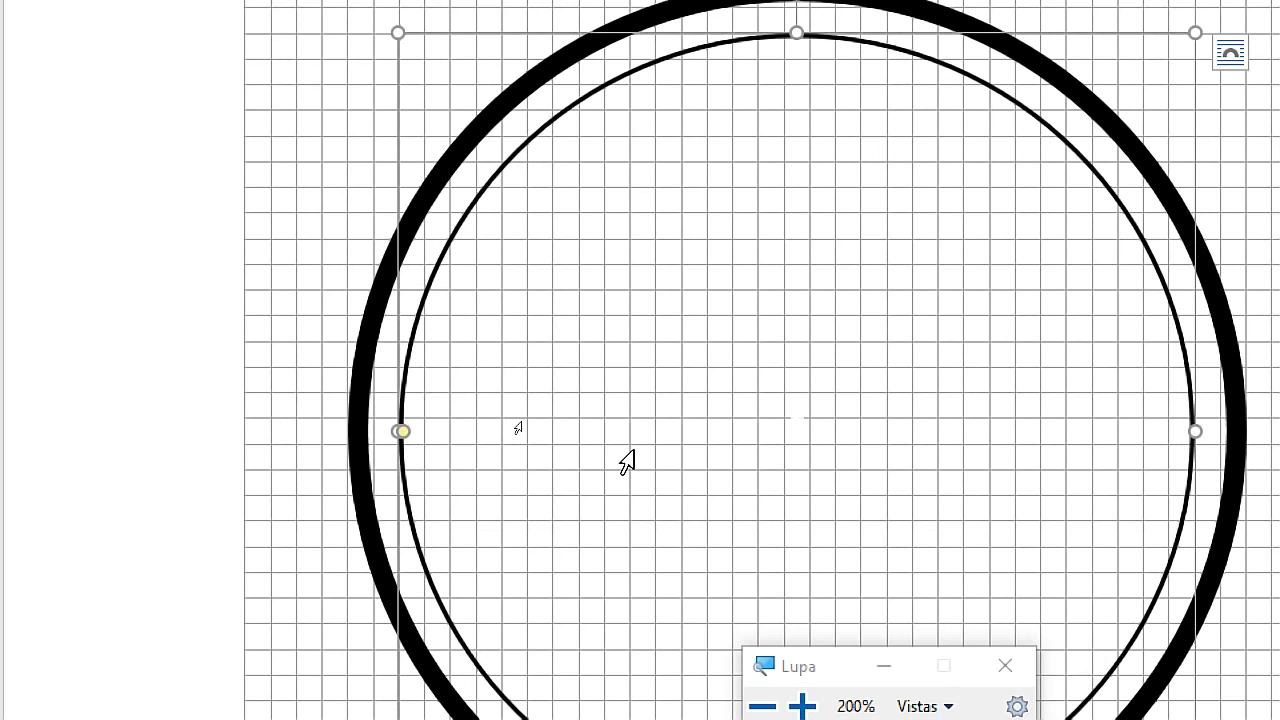
key("super+Escape")
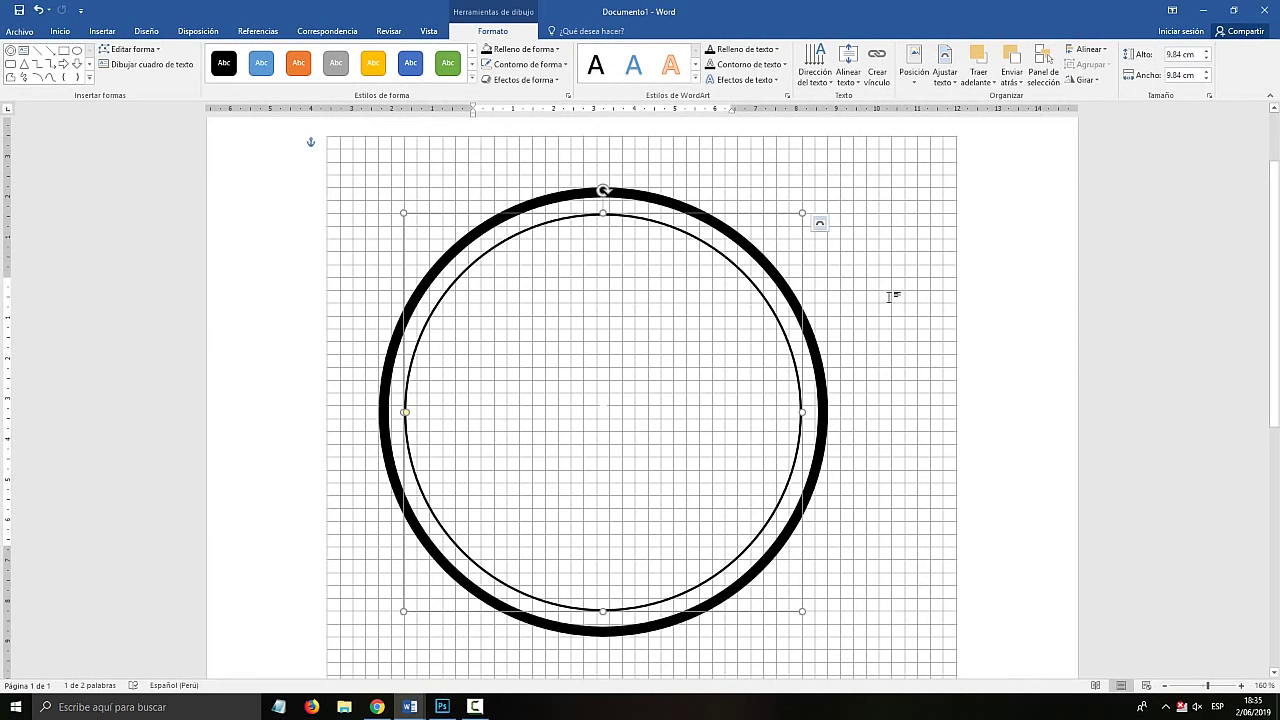
key("Escape")
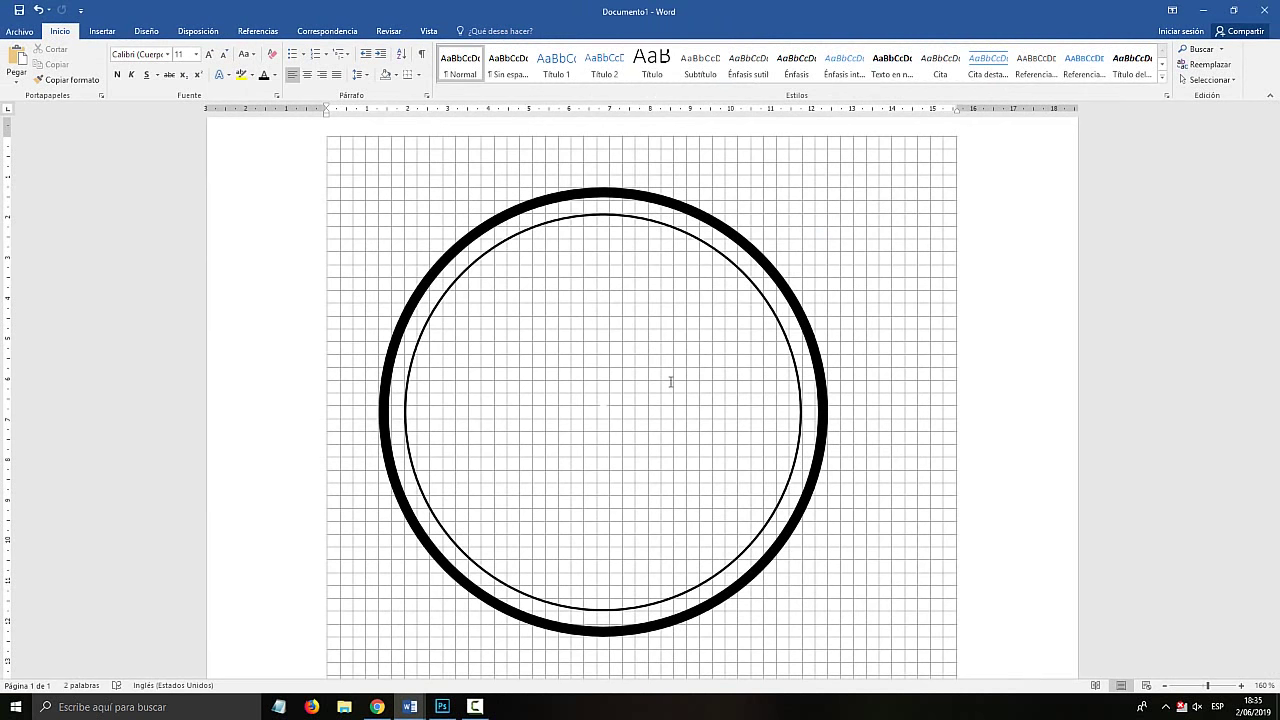
Insert plain black WordArt reading "MI PRIMER TEXTO" and move it down into the rings.
left_click(99, 33)
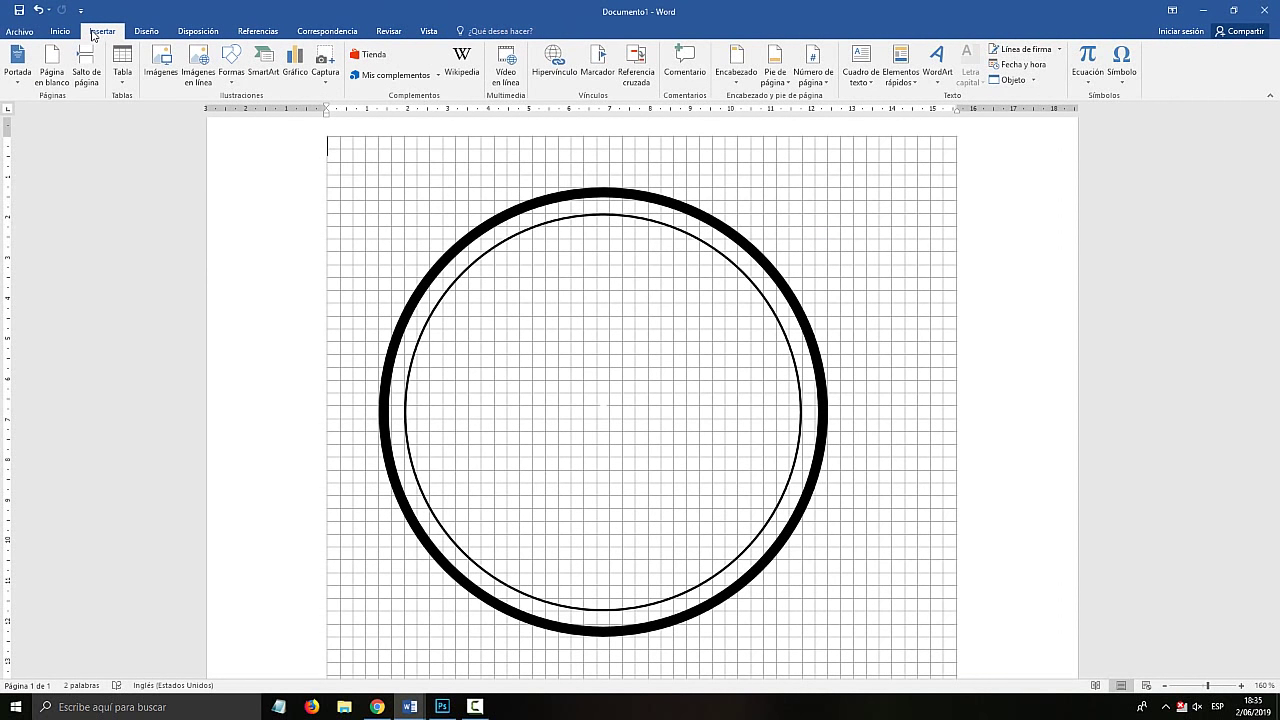
key("super+plus")
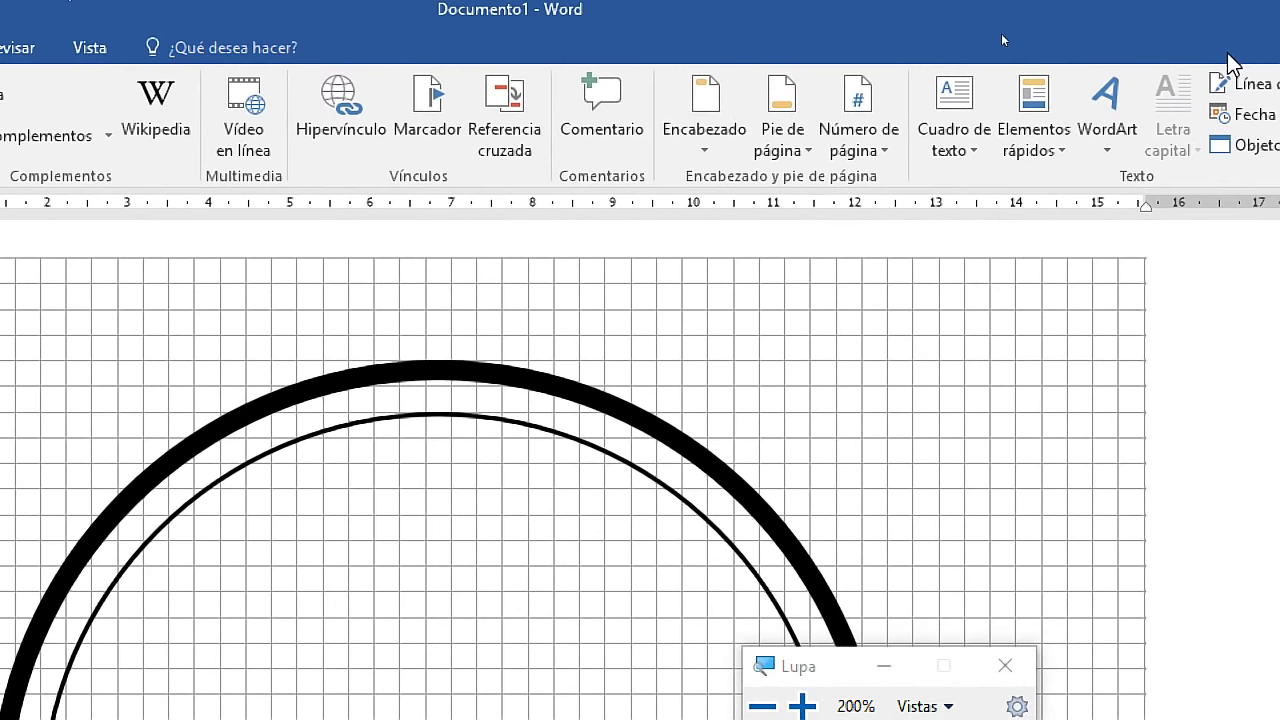
left_click(1107, 152)
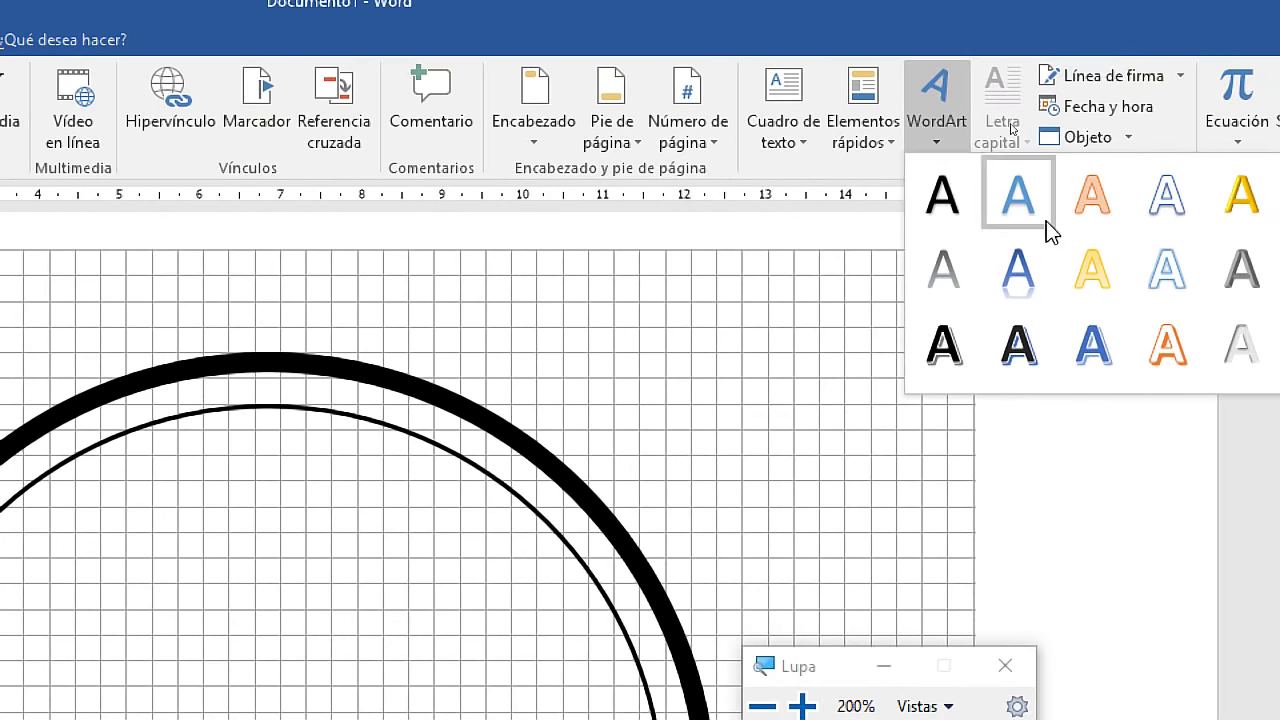
left_click(945, 222)
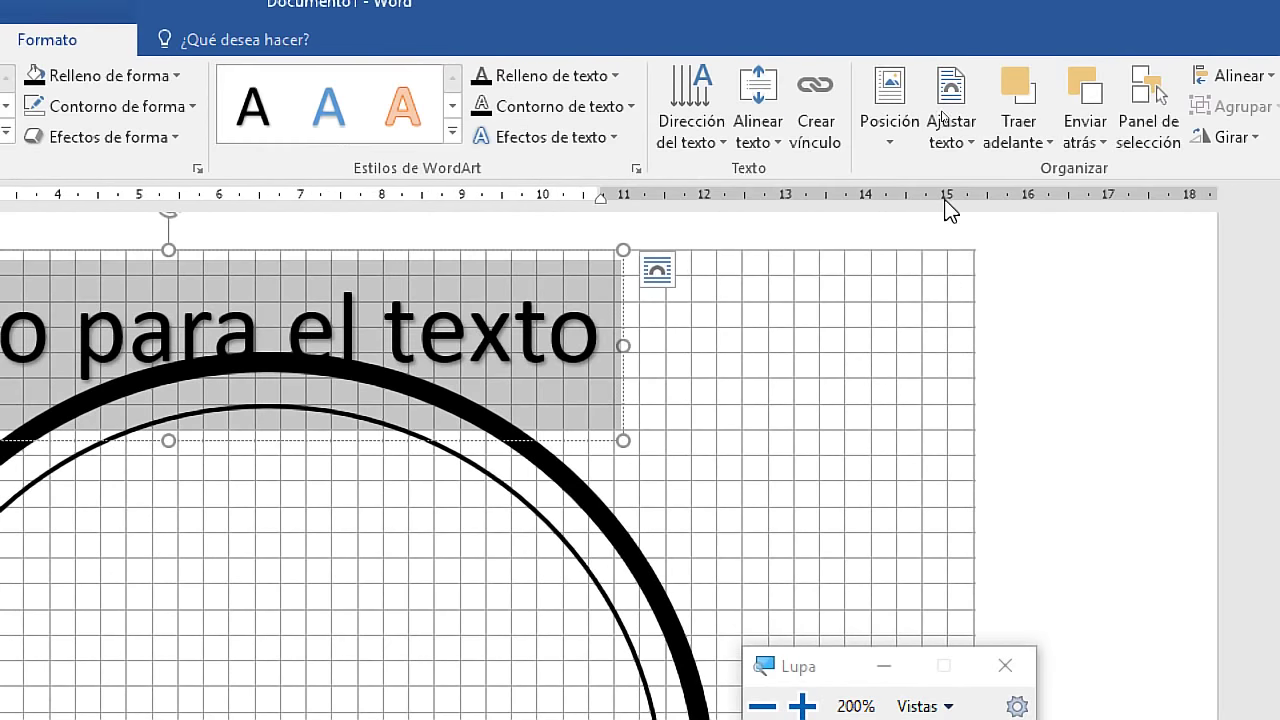
key("super+Escape")
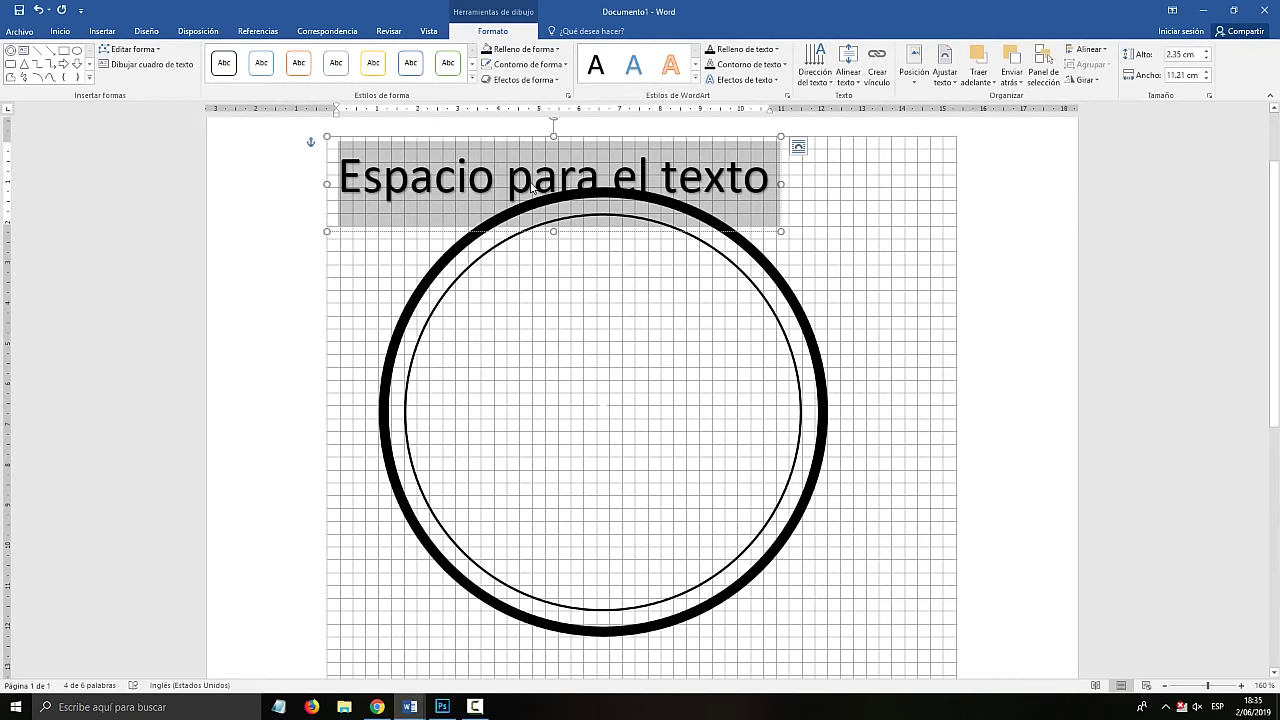
type("MI ")
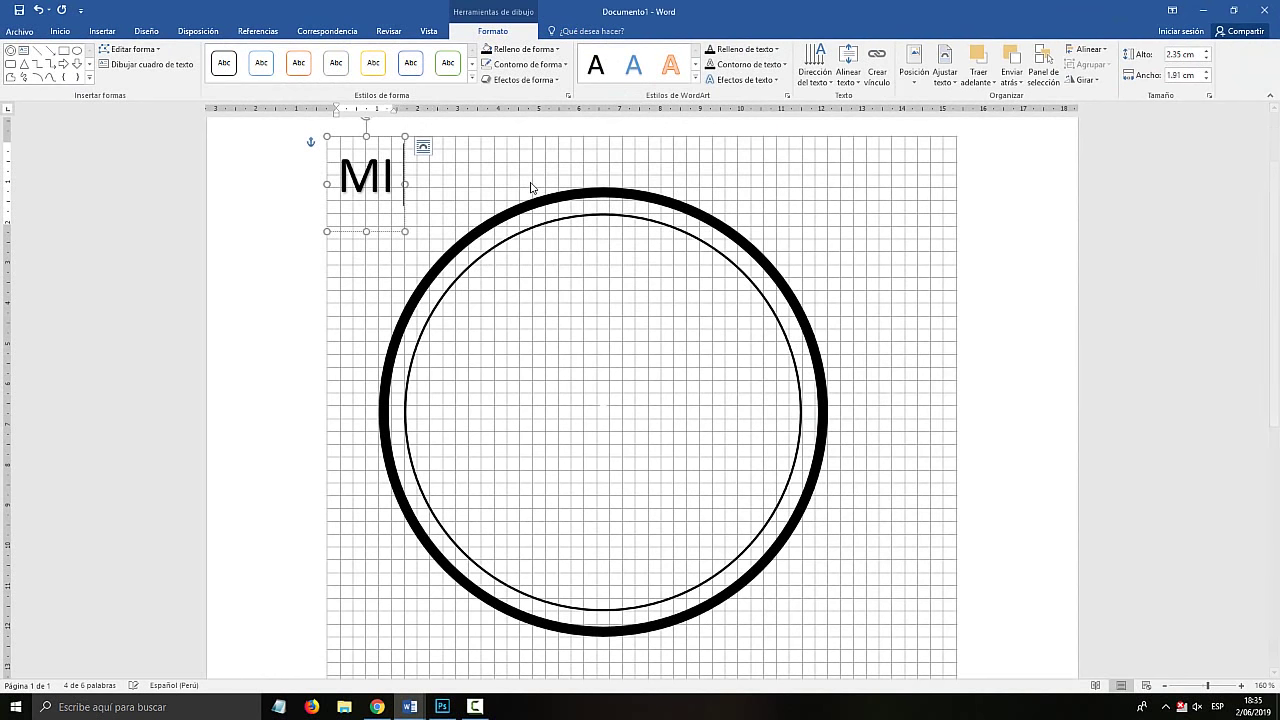
type("PRIMER TEXTO")
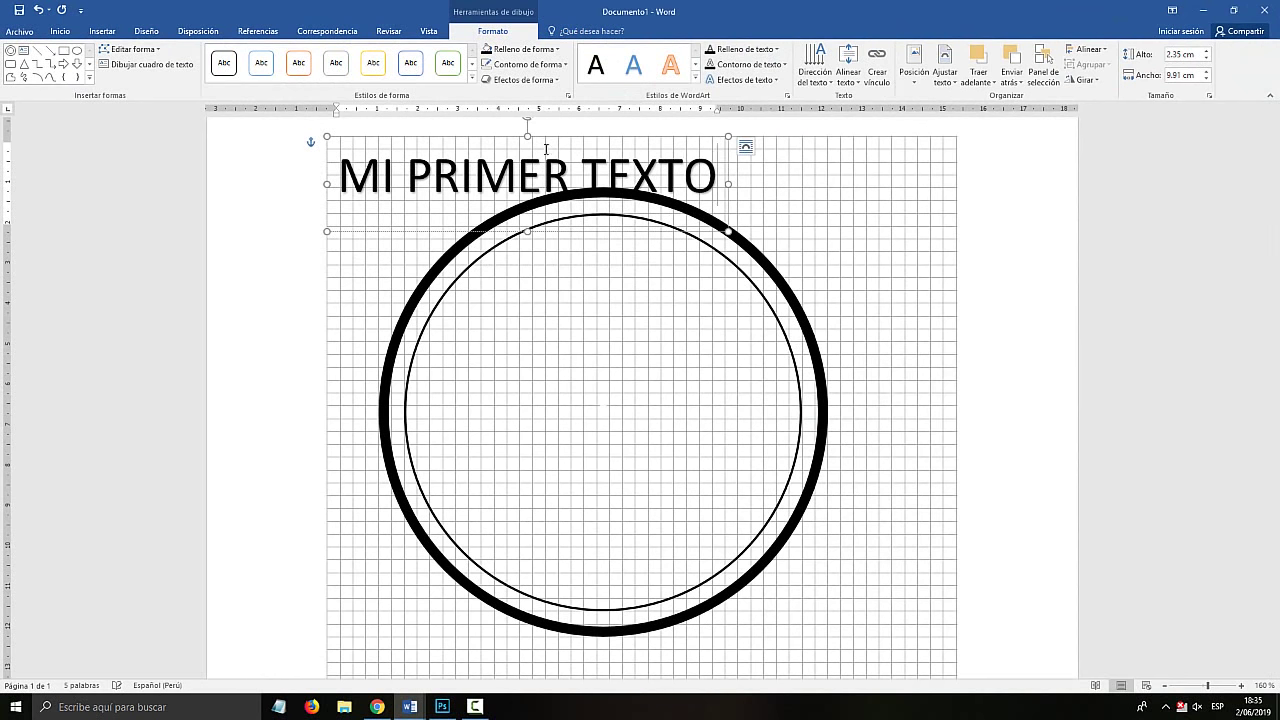
left_click_drag(455, 137, 580, 338)
Select the whole WordArt text and remove its shadow with the Sin sombra option.
key("super+plus")
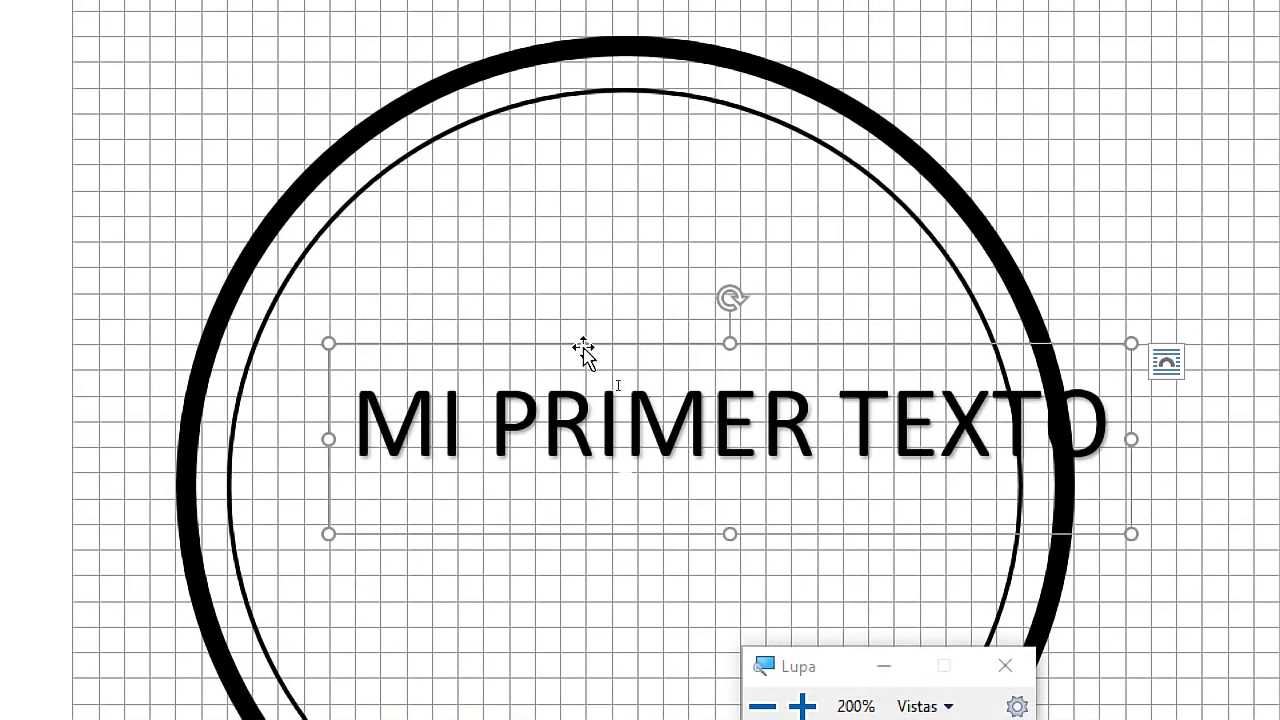
double_click(481, 380)
left_click_drag(655, 418, 850, 462)
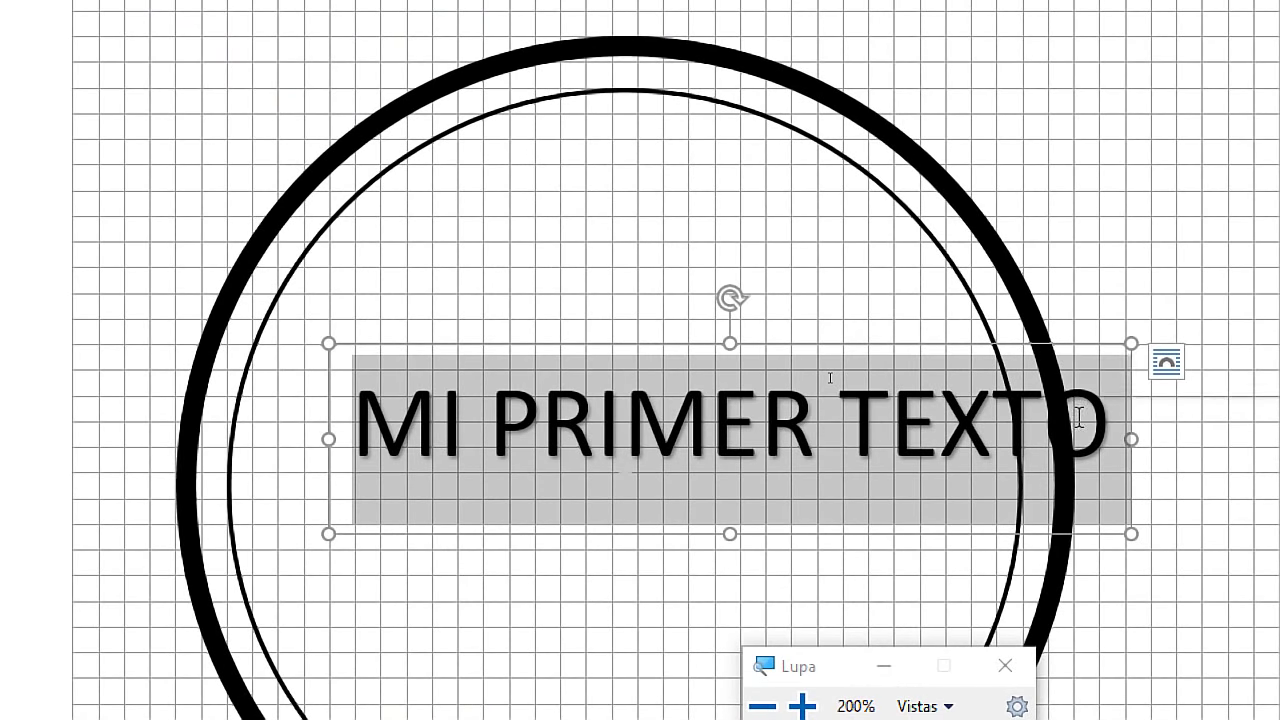
key("super+Escape")
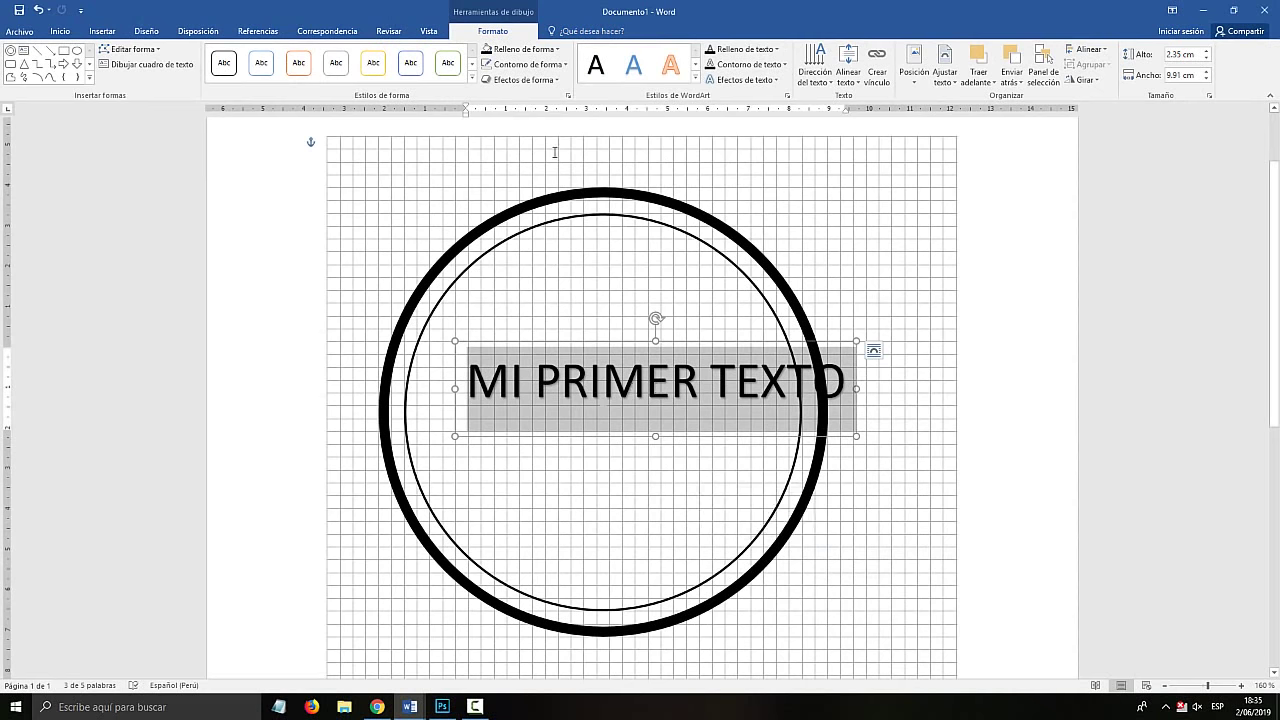
key("super+plus")
left_click(60, 32)
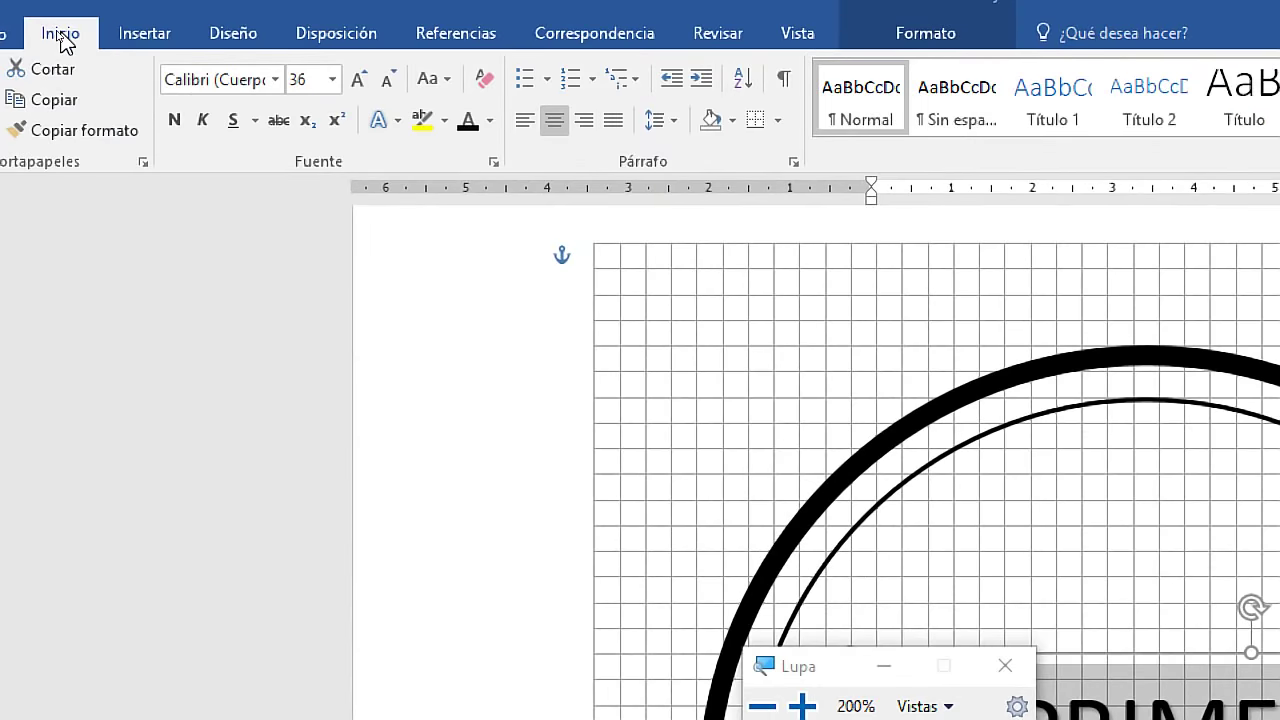
key("super+Escape")
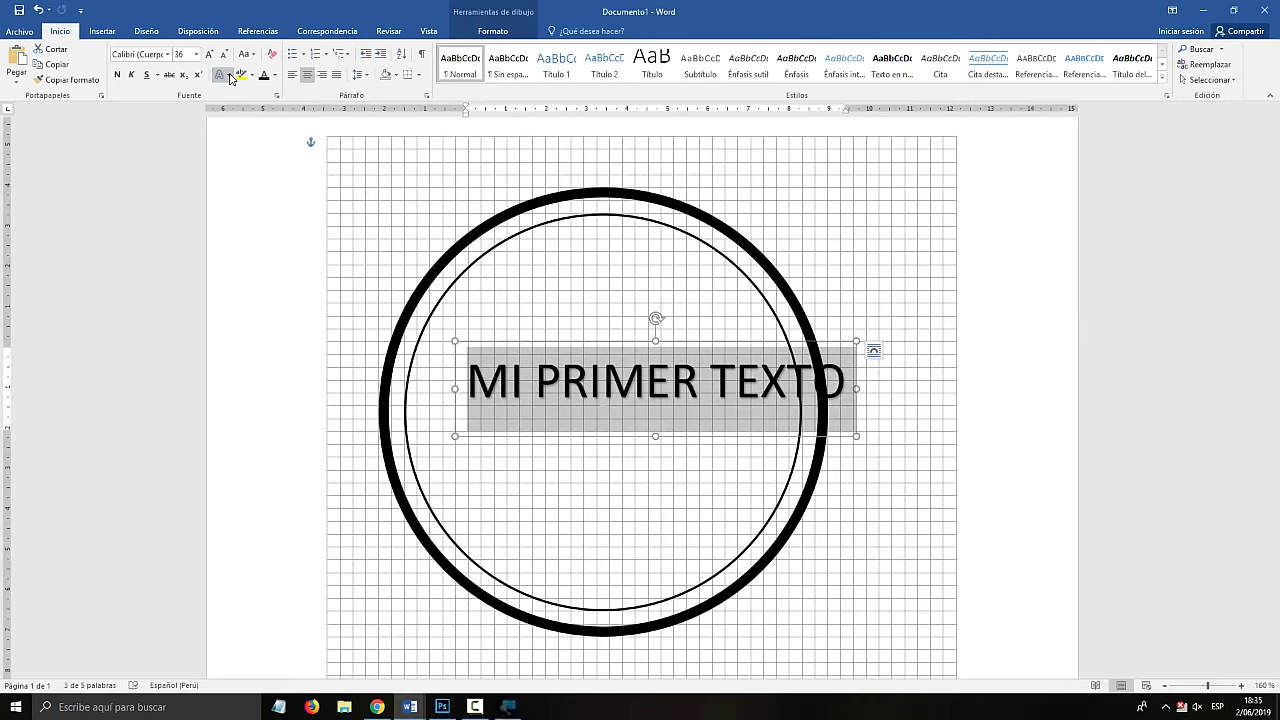
left_click(397, 120)
key("super+plus")
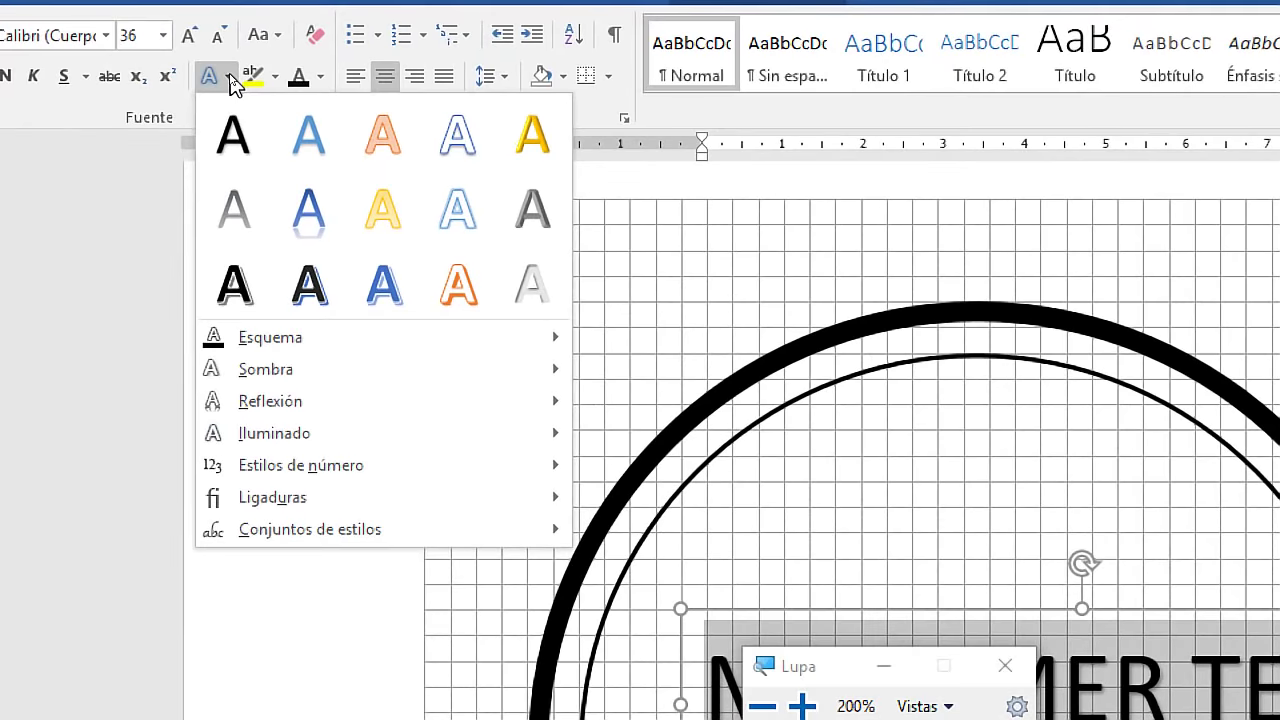
key("super+Escape")
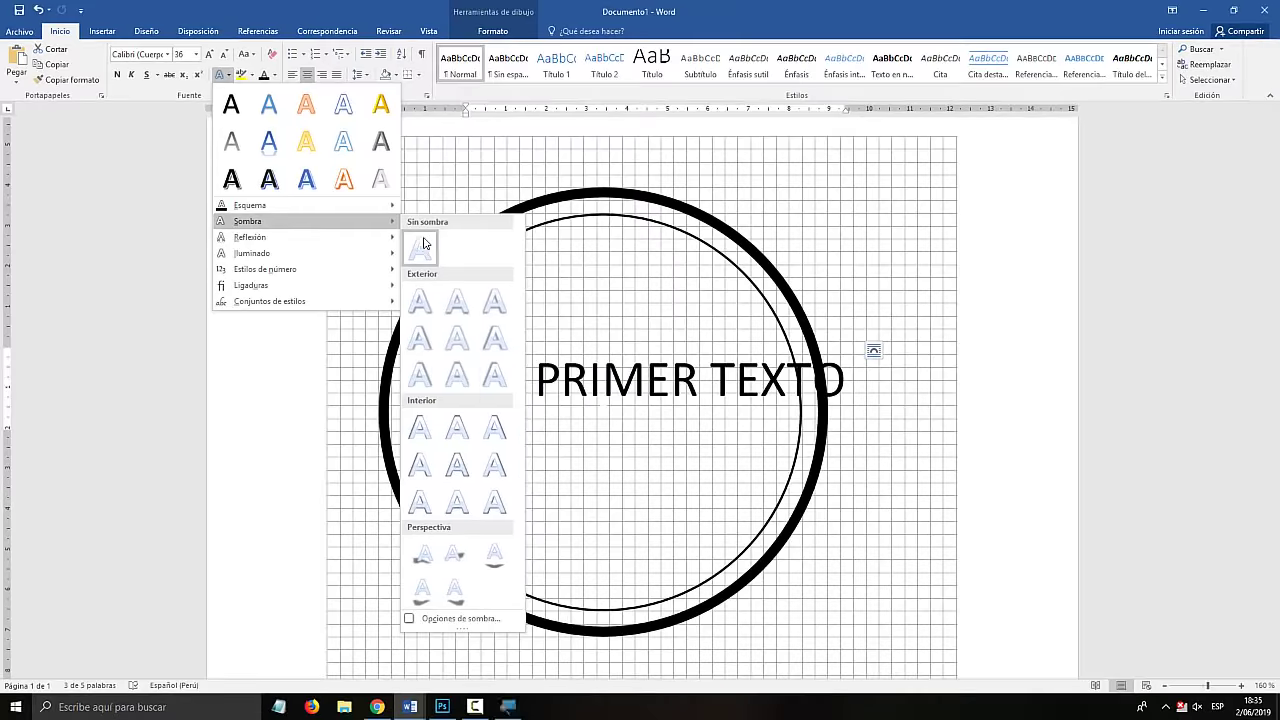
left_click(423, 243)
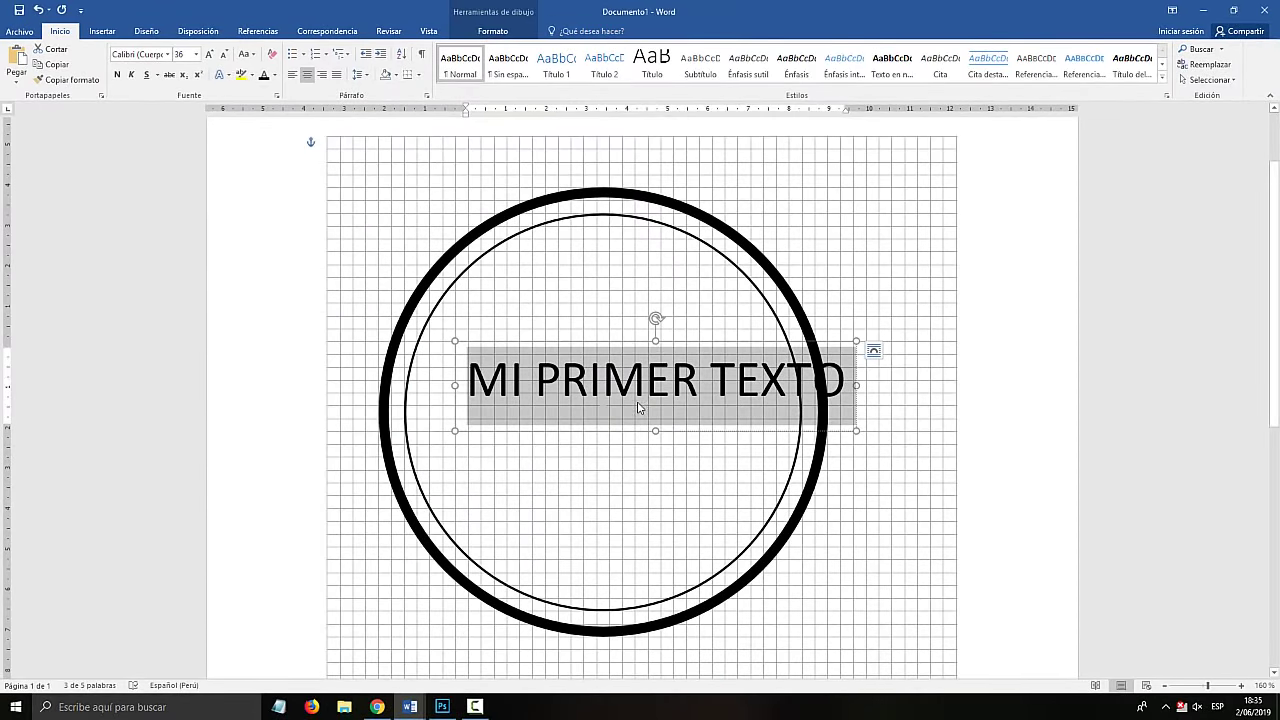
Move the text to the upper part of the rings and apply the upward arch transform from Seguir ruta de acceso.
left_click_drag(620, 344, 580, 218)
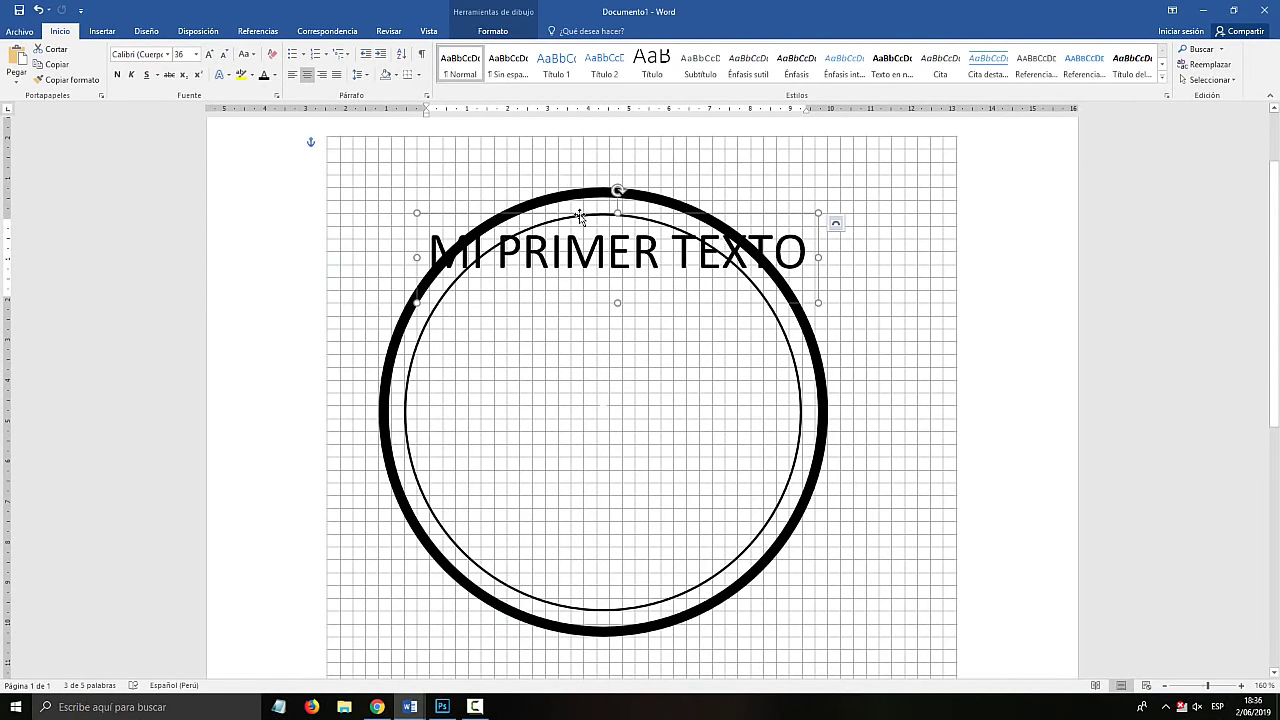
double_click(580, 217)
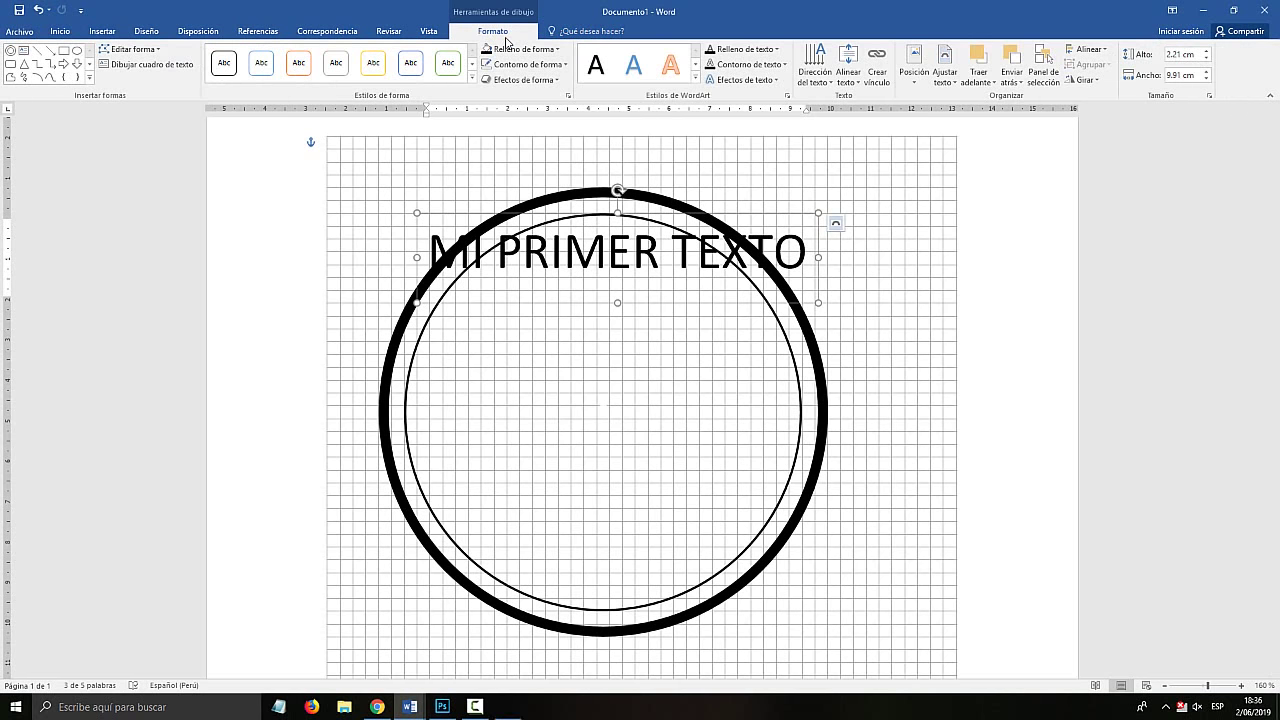
key("super+plus")
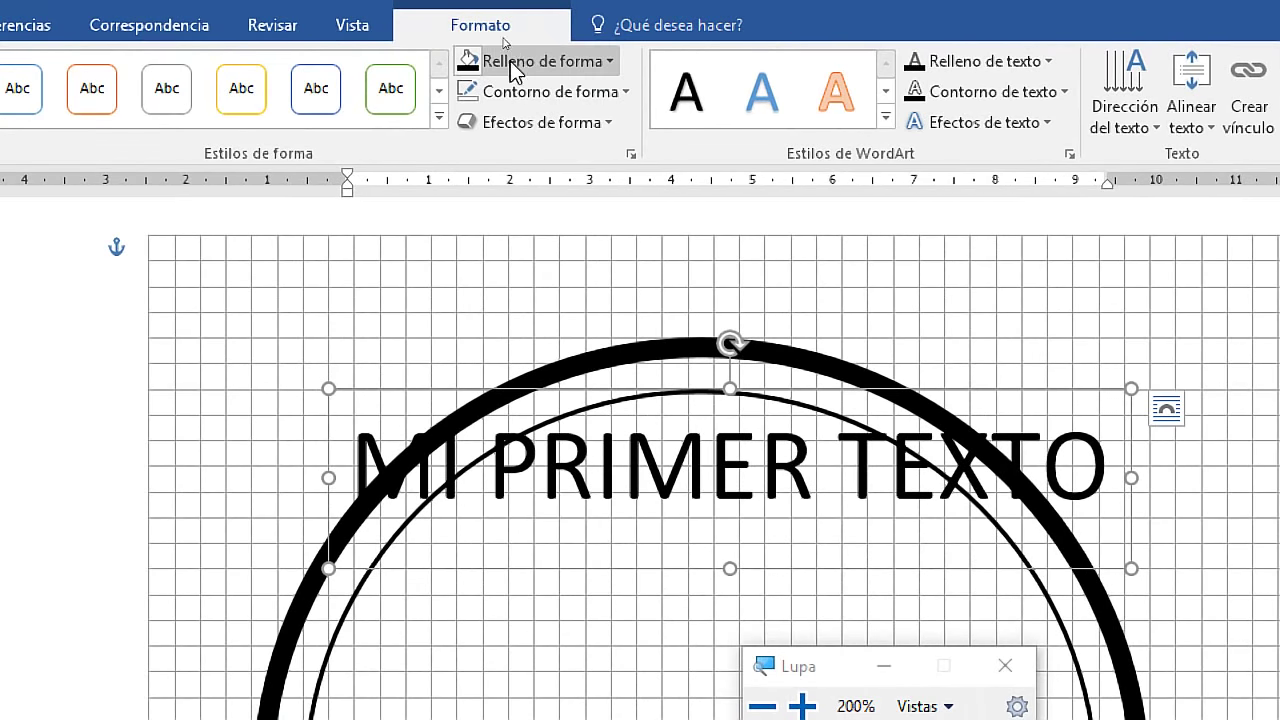
left_click(963, 126)
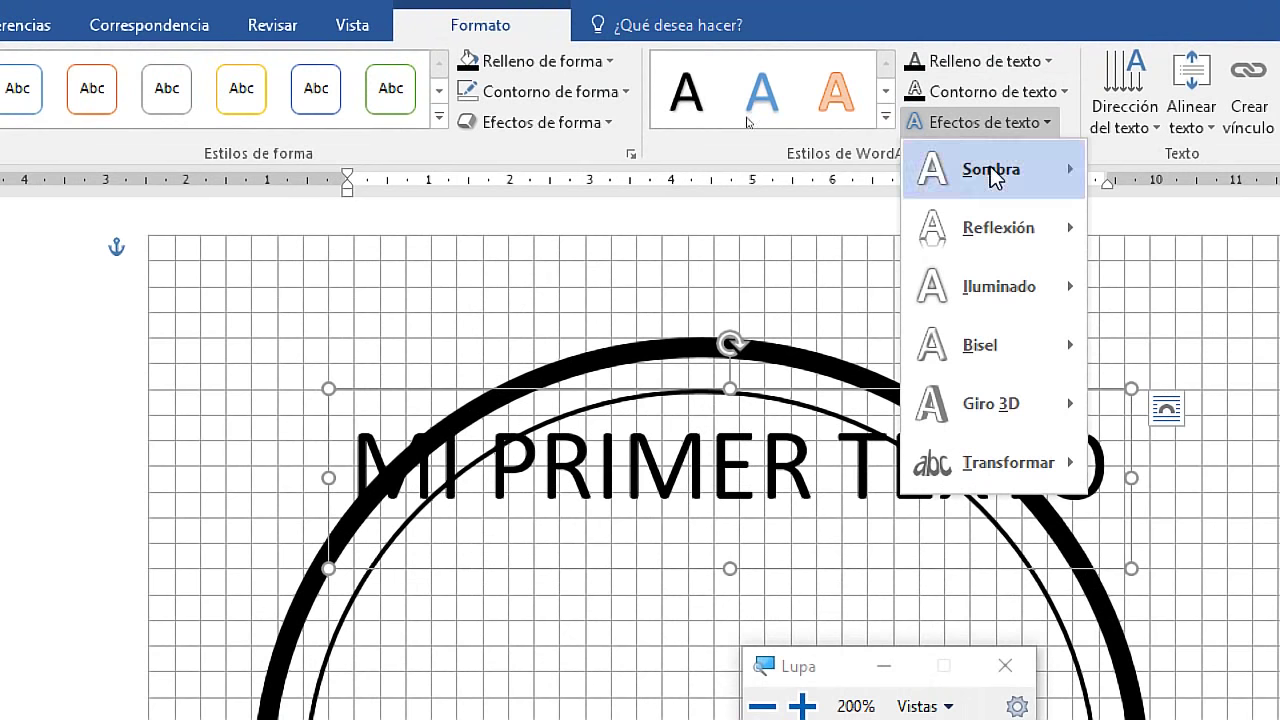
mouse_move(986, 457)
key("super+minus")
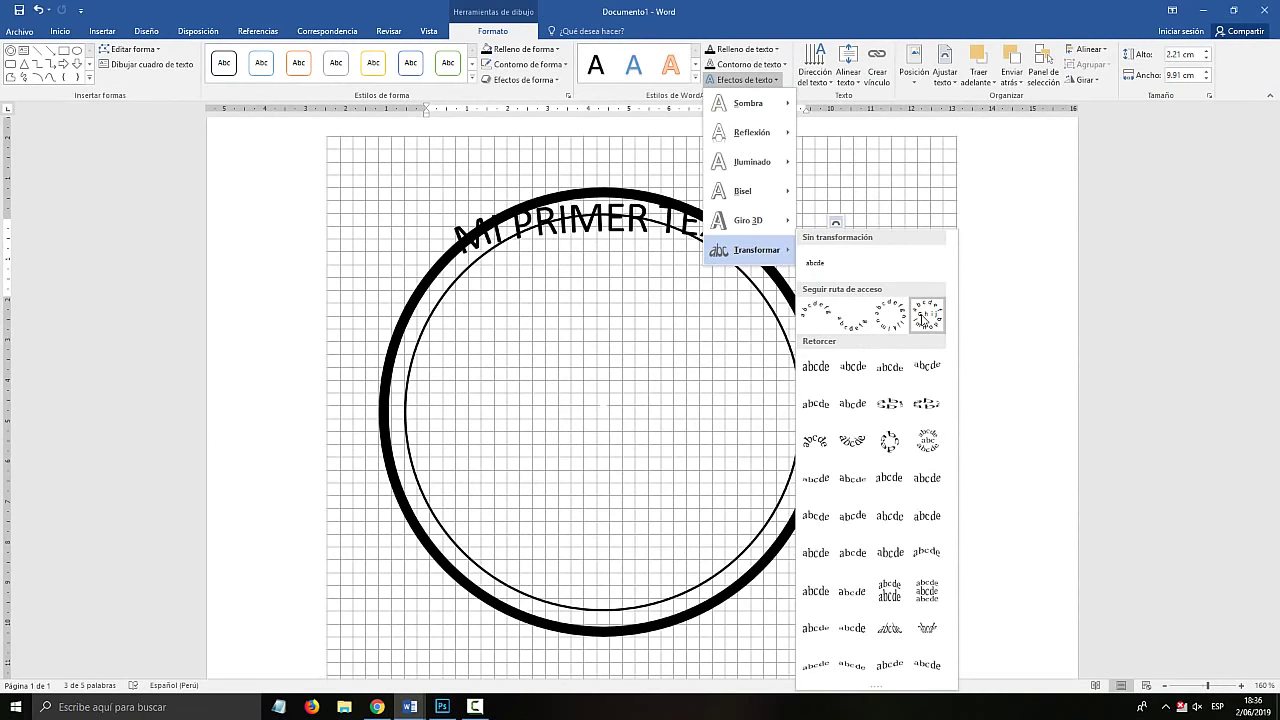
left_click(816, 318)
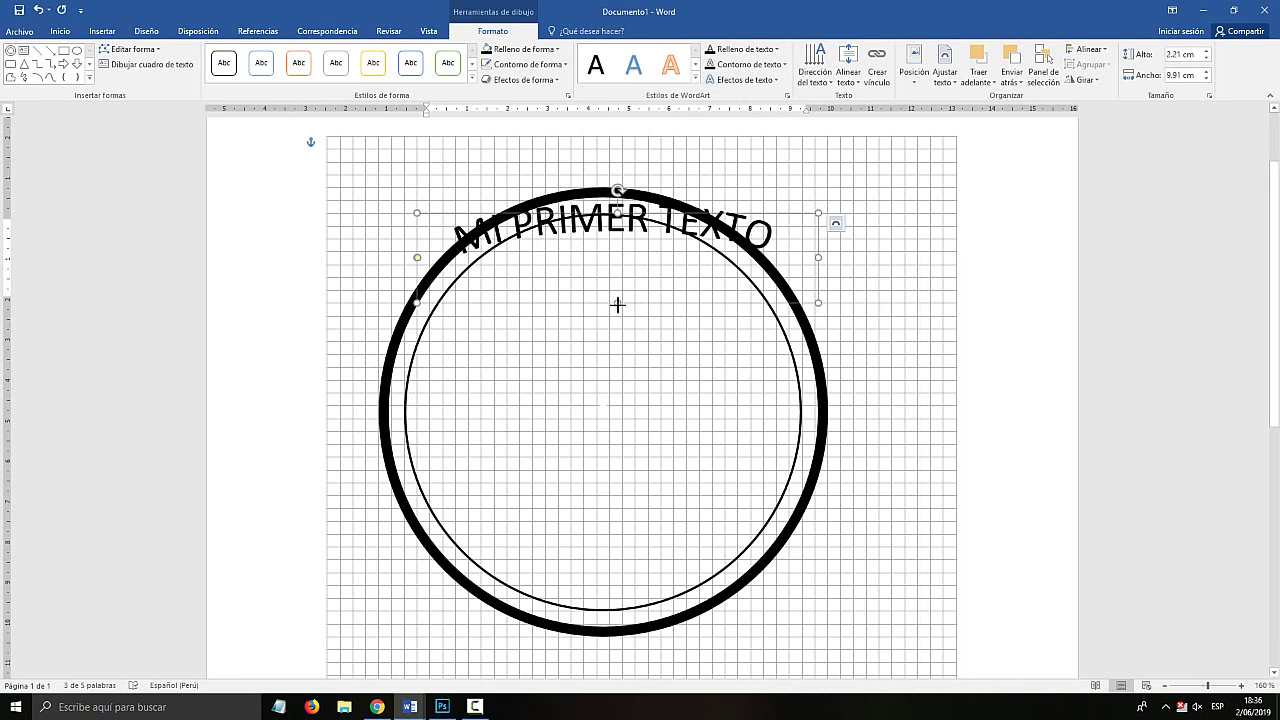
Stretch the text box downward to about 7.94 cm high to deepen the arc, and rotate it slightly clockwise.
left_click_drag(618, 304, 575, 534)
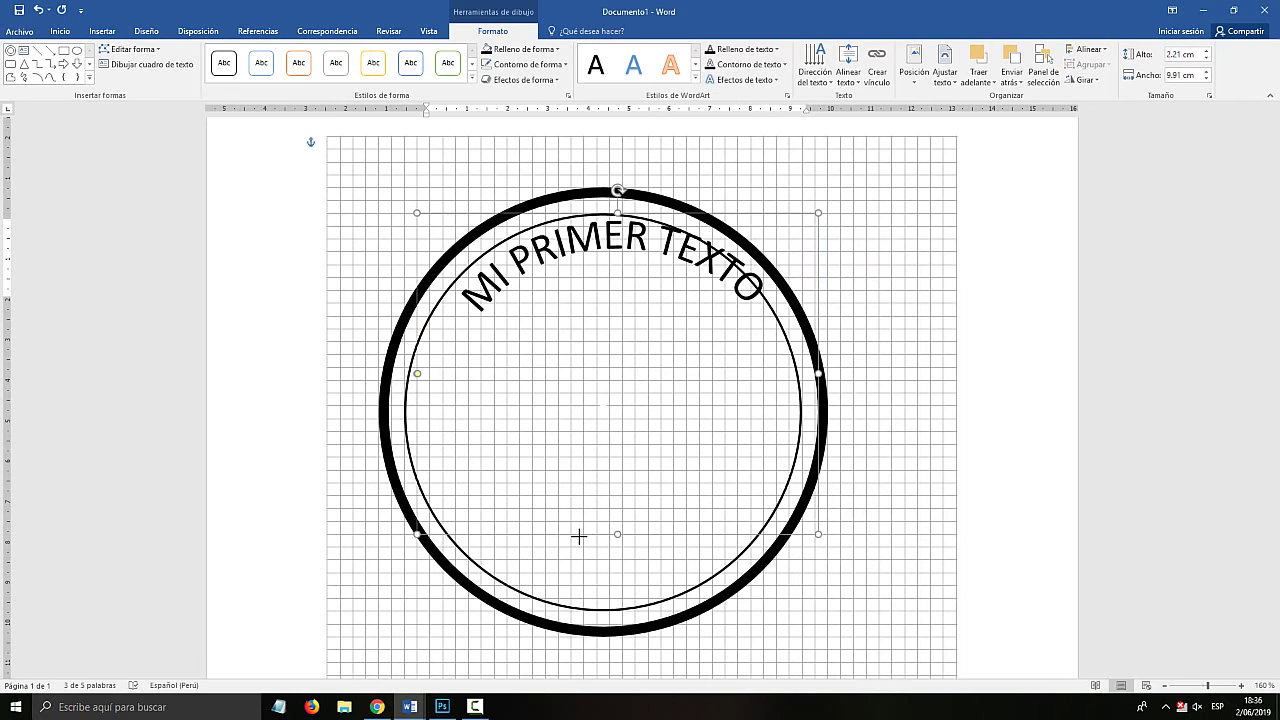
left_click(800, 164)
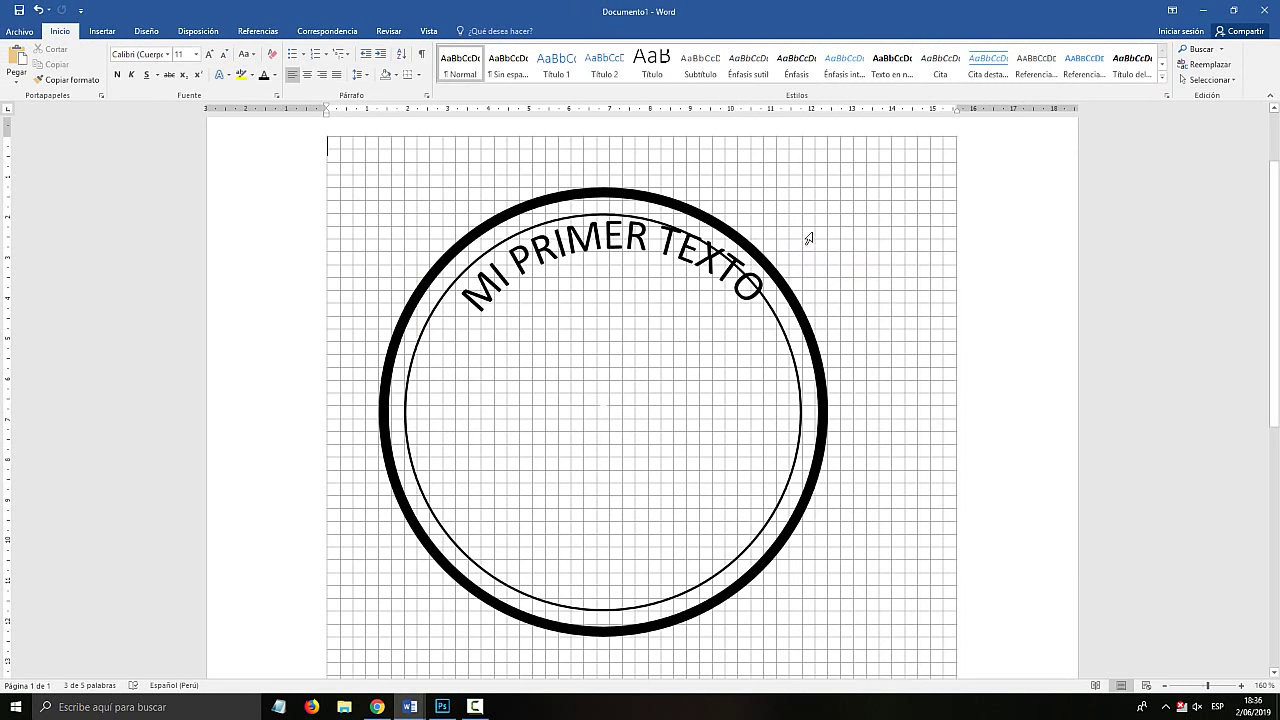
triple_click(620, 235)
left_click(618, 191)
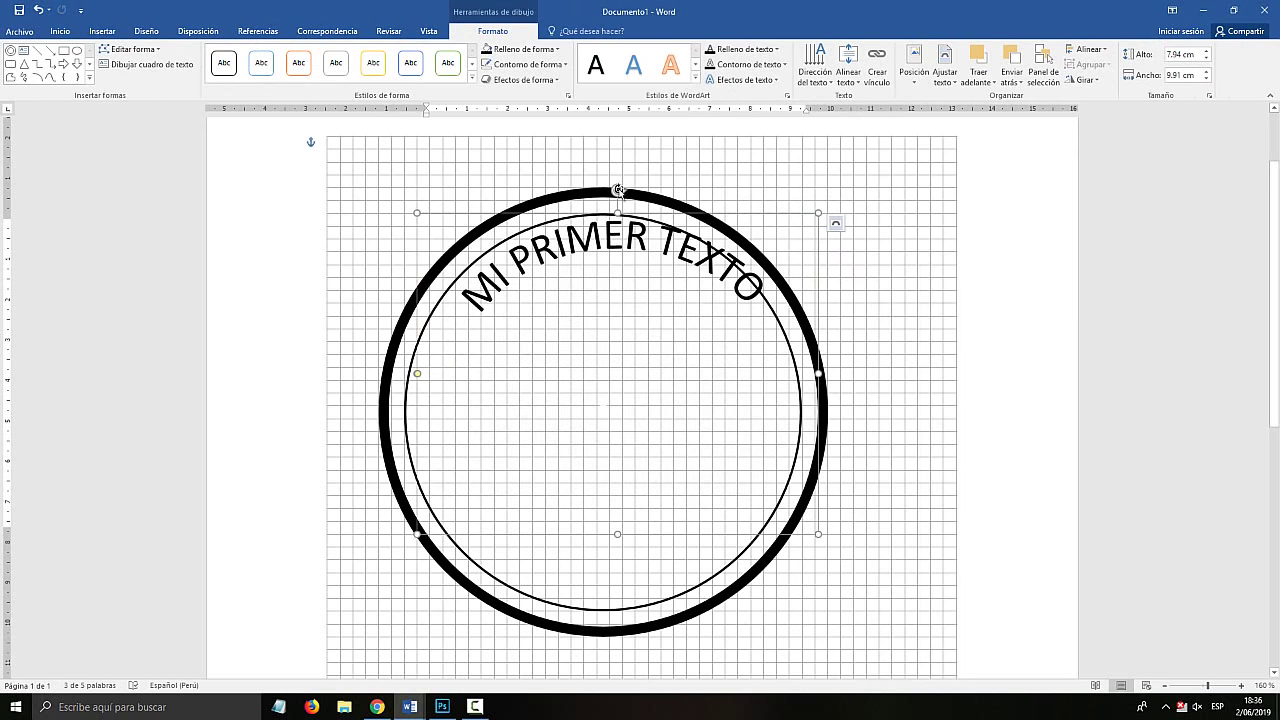
left_click_drag(620, 188, 621, 188)
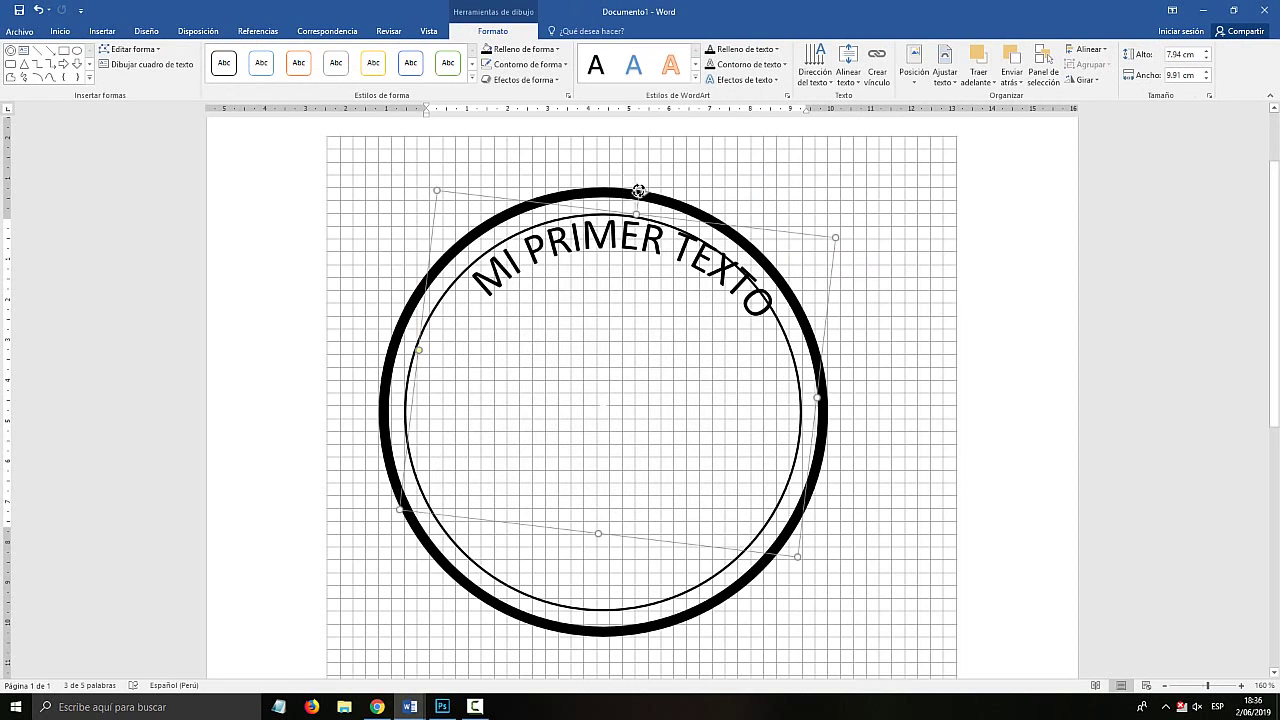
Select the whole "MI PRIMER TEXTO" WordArt text and reduce its font size to 24.
triple_click(611, 238)
triple_click(611, 240)
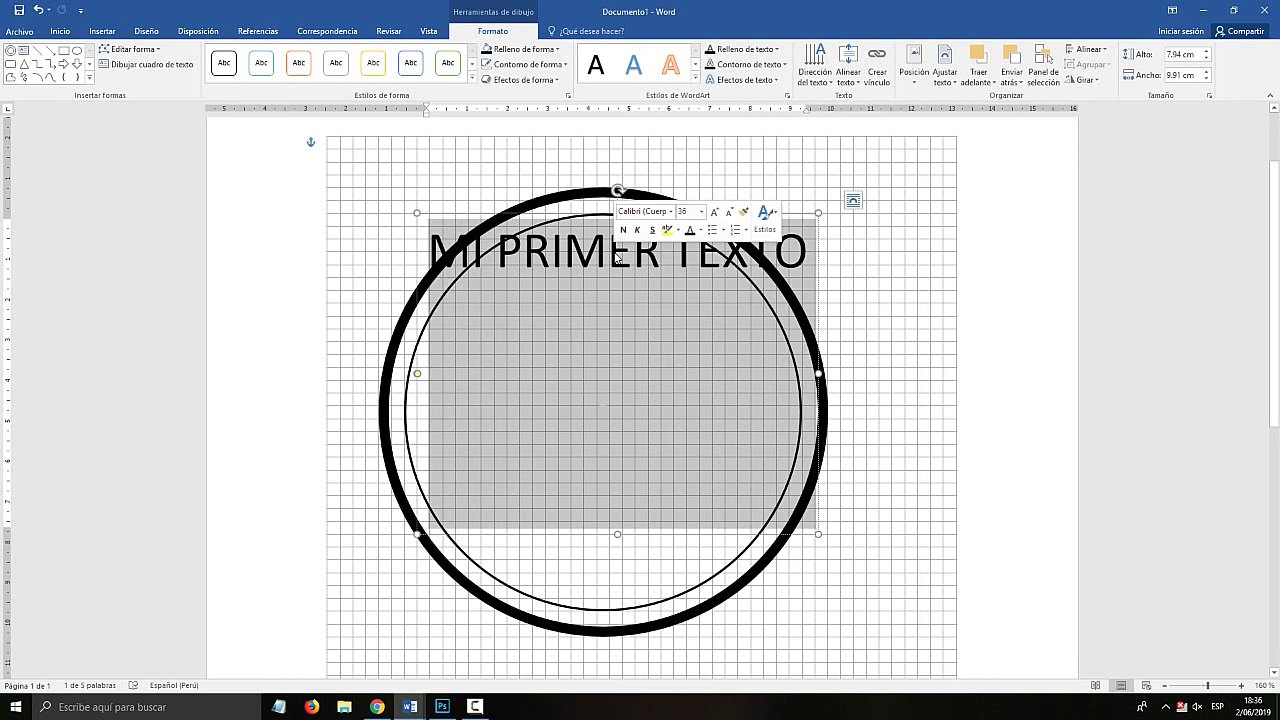
left_click(608, 256)
triple_click(608, 250)
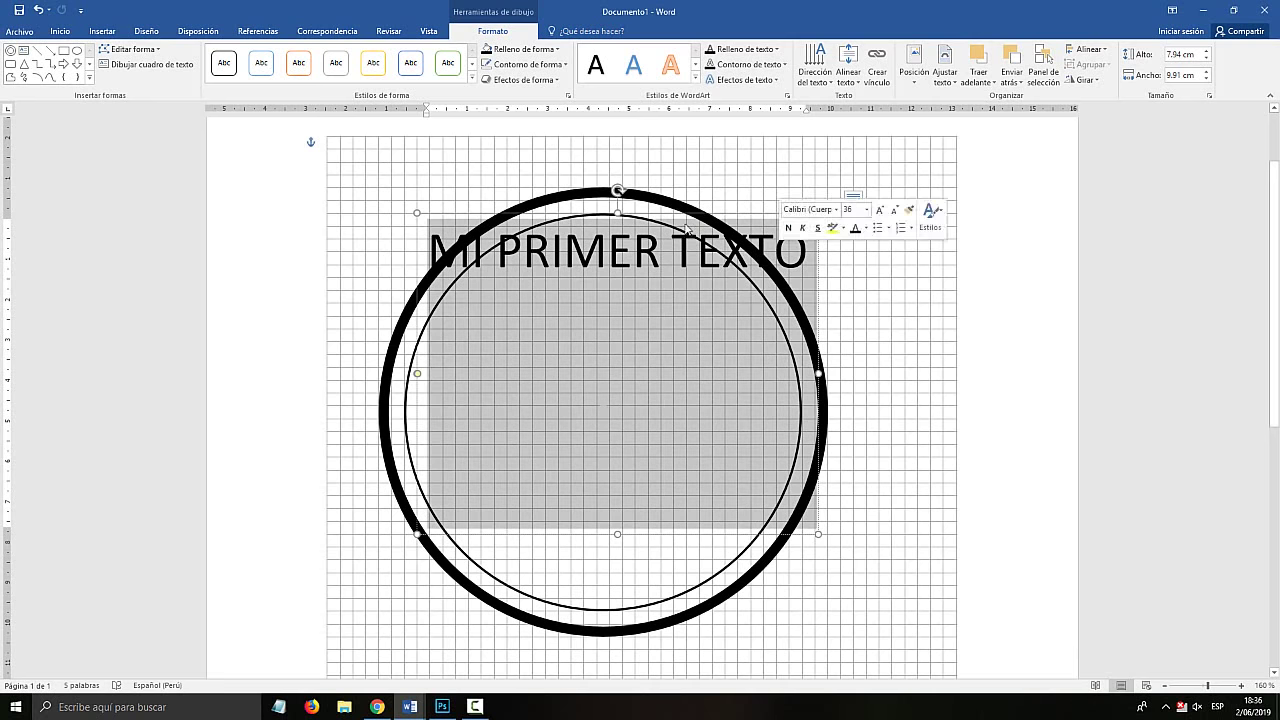
left_click(62, 33)
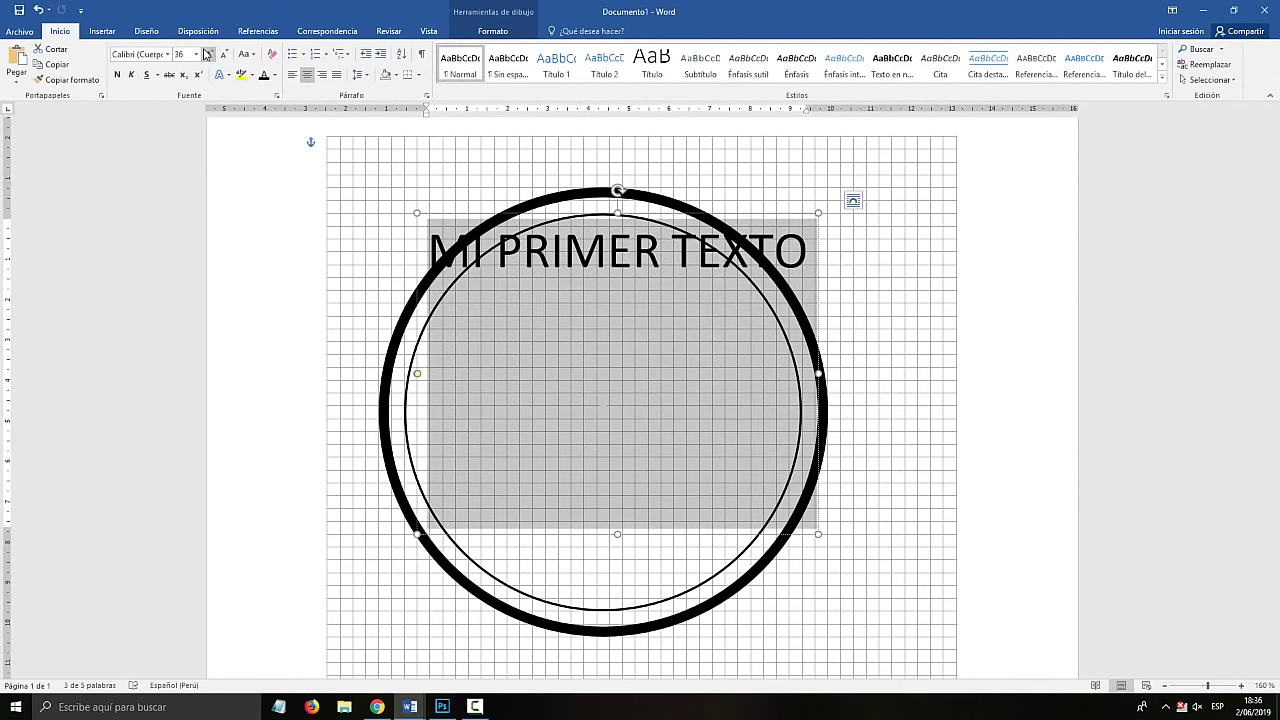
left_click(224, 53)
left_click(224, 53)
left_click(224, 53)
left_click(727, 203)
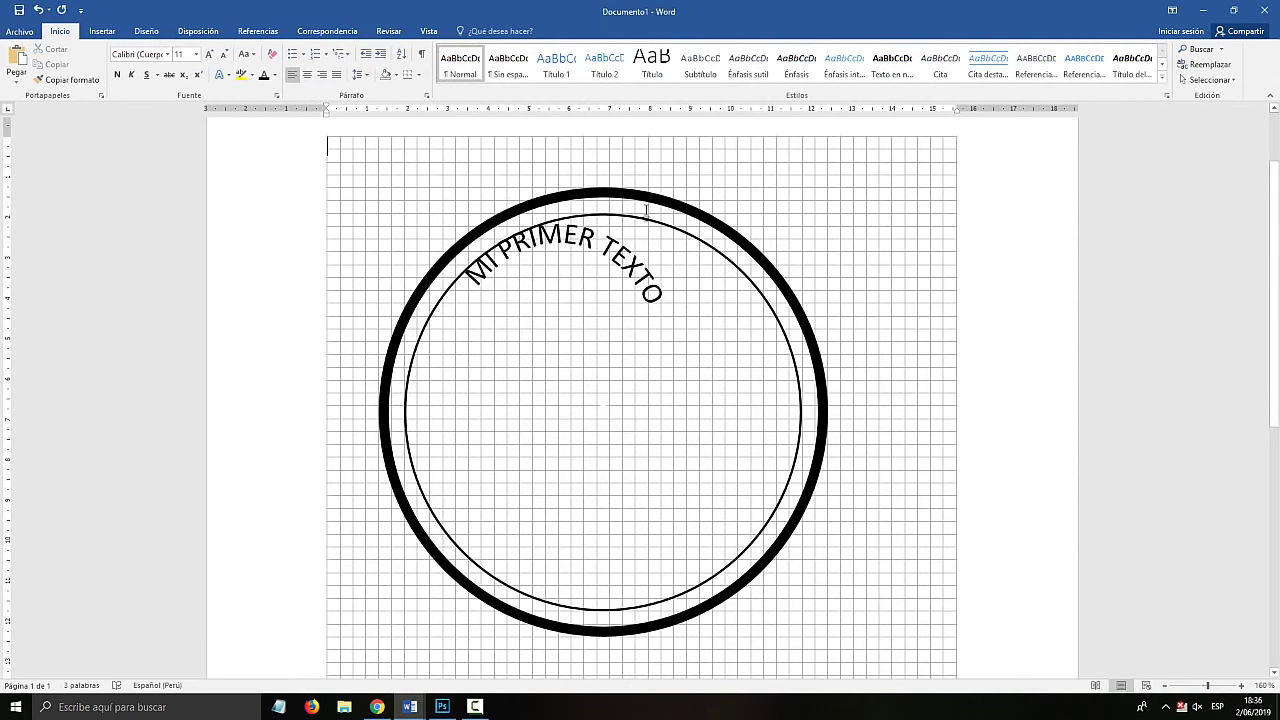
Widen the WordArt box to about 9.42 cm and nudge the text up so it follows the inner ring's upper edge.
left_click(694, 400)
left_click_drag(690, 374, 823, 349)
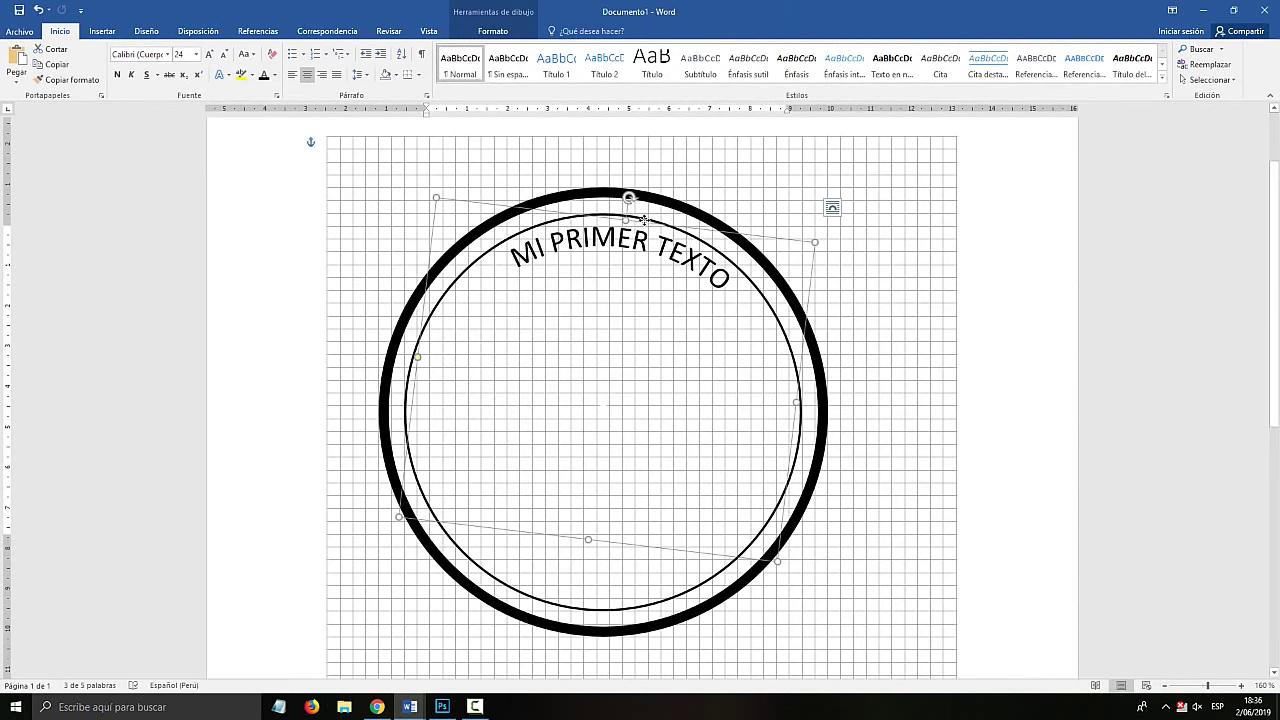
left_click_drag(644, 219, 641, 214)
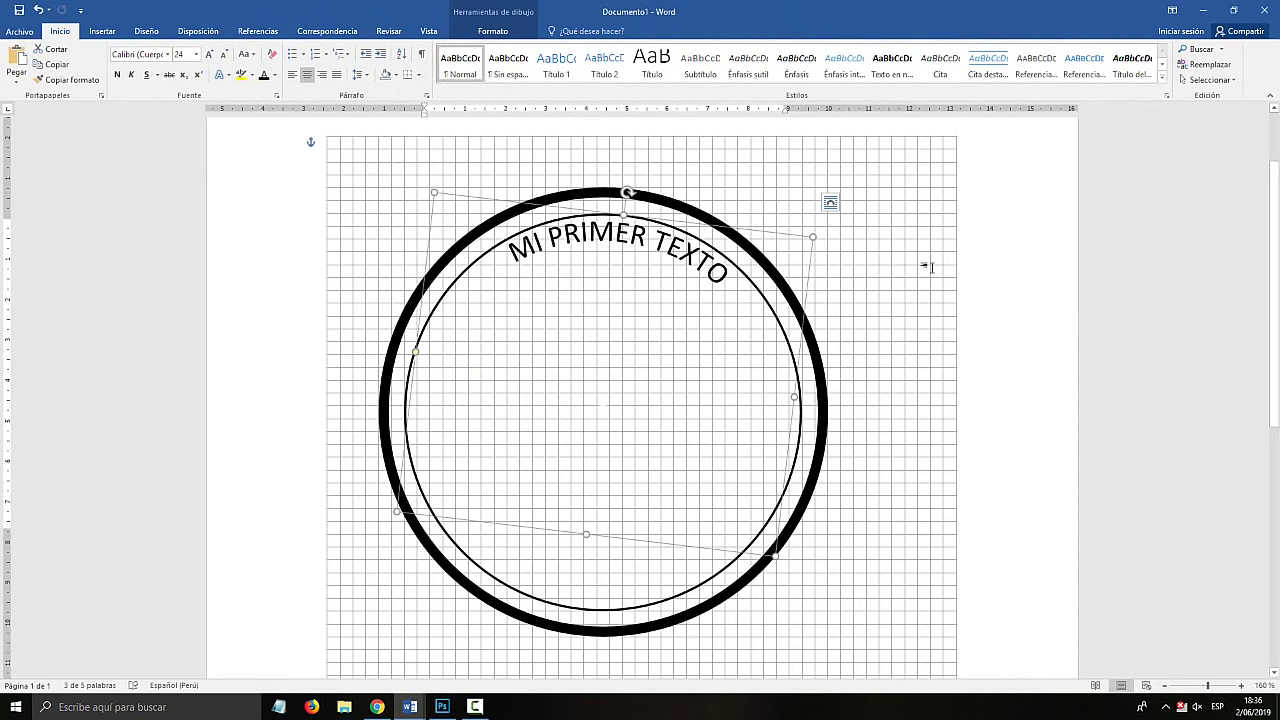
left_click(850, 318)
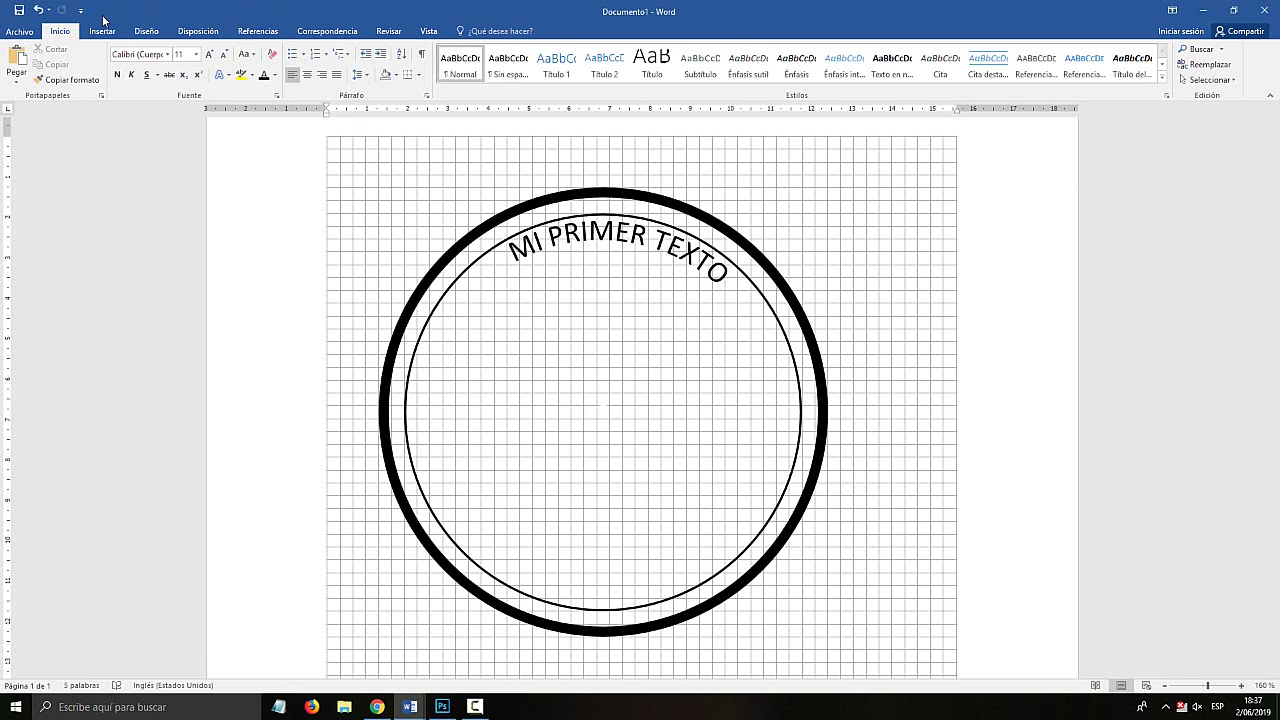
Draw a circle about 12.07 cm in diameter covering both rings and the text.
key("super+plus")
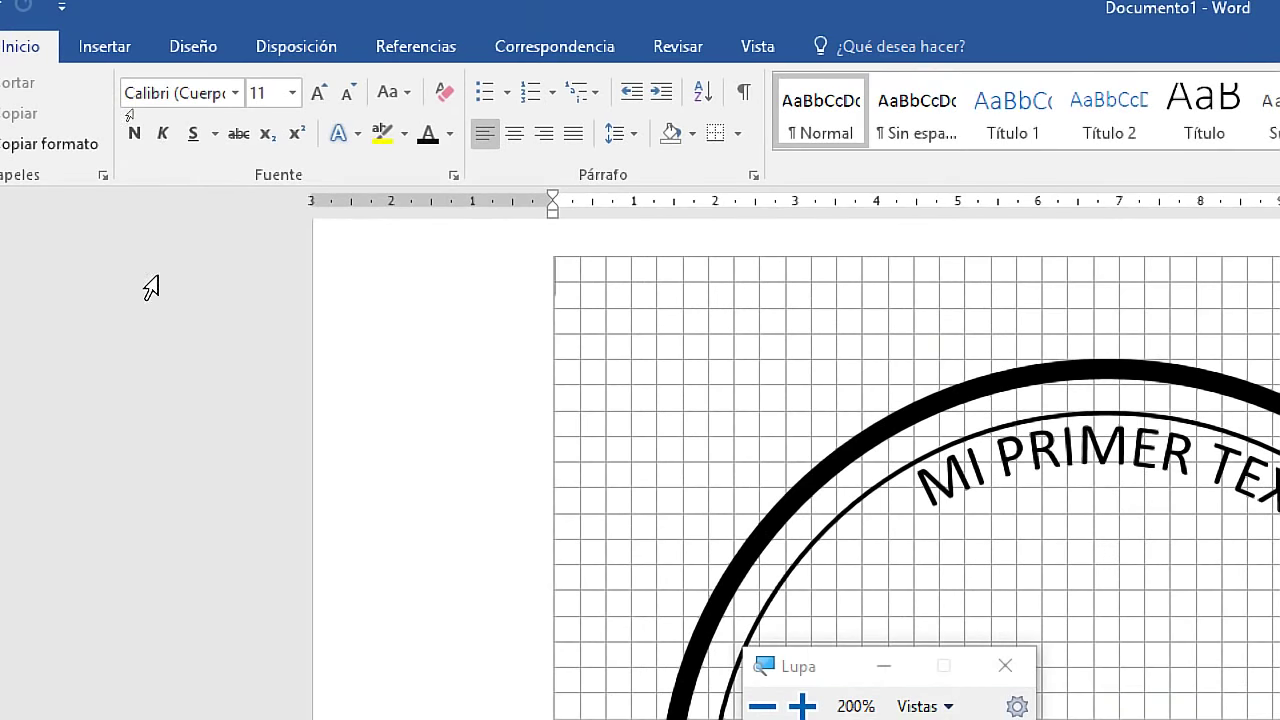
left_click(119, 51)
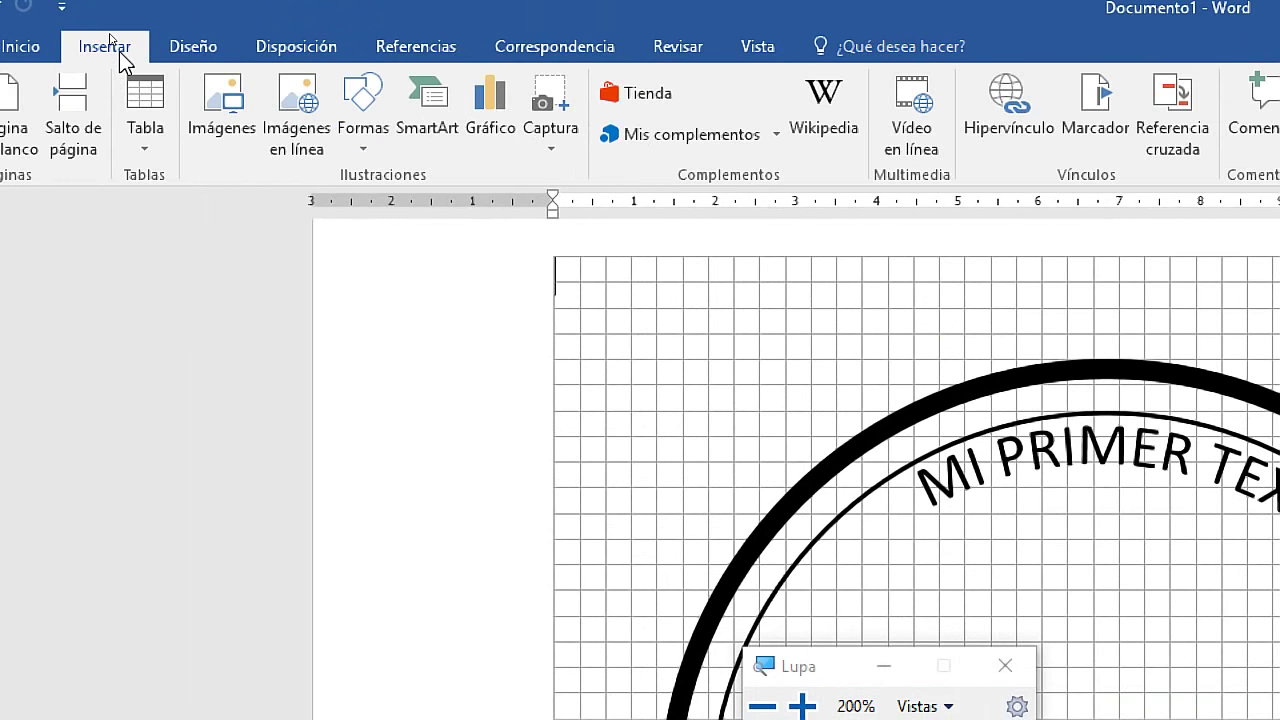
left_click(363, 140)
left_click(483, 205)
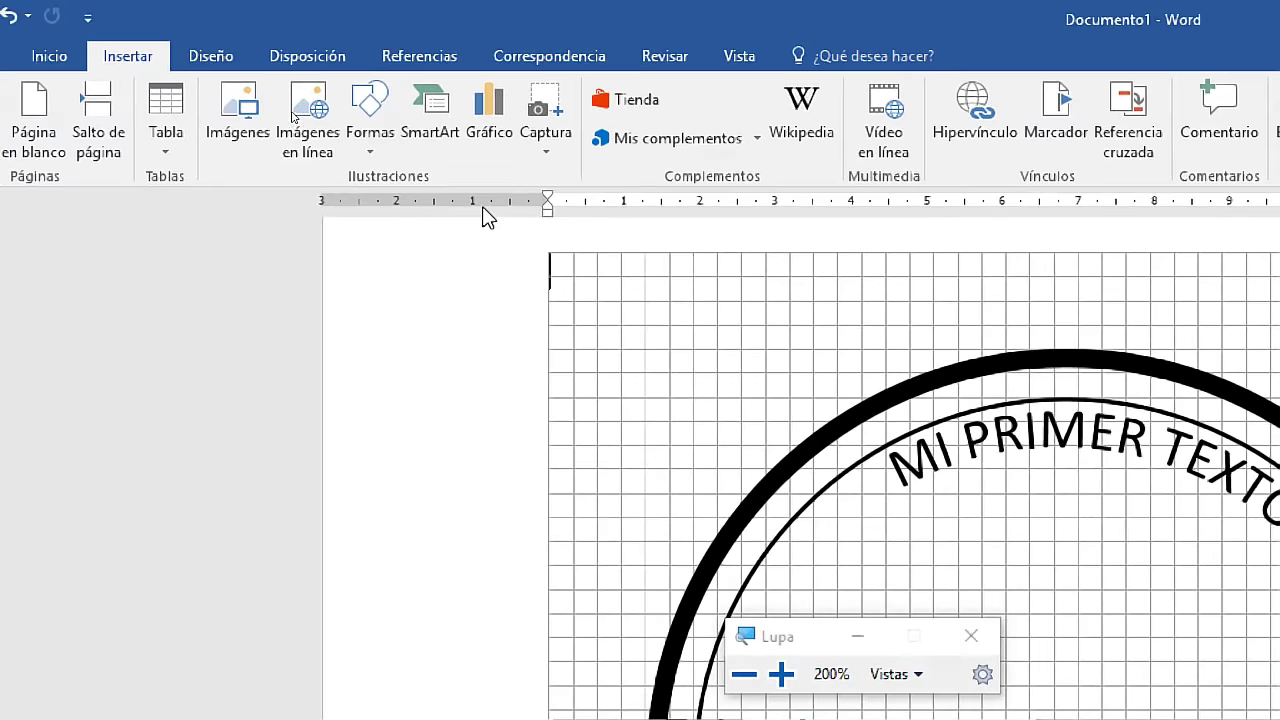
key("super+Escape")
left_click_drag(342, 158, 826, 650)
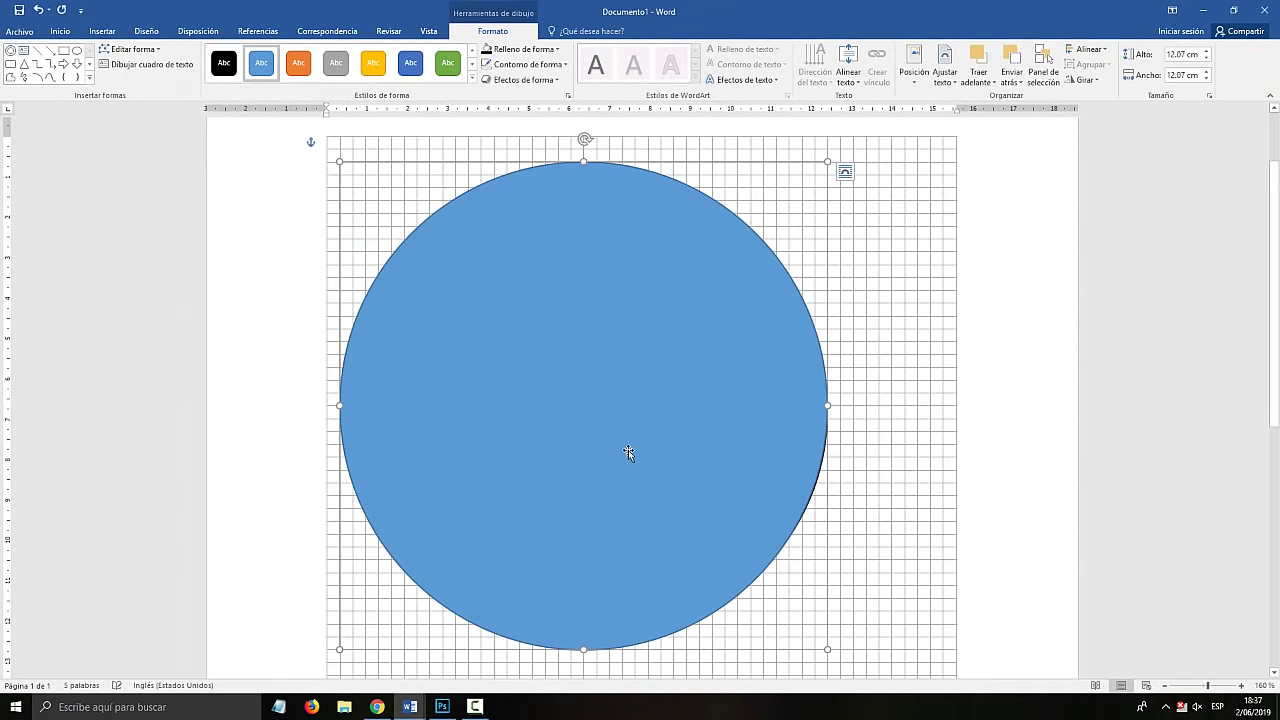
Switch to Photoshop to look at the Shift key marked on the keyboard picture, and return to the Word document.
left_click(442, 706)
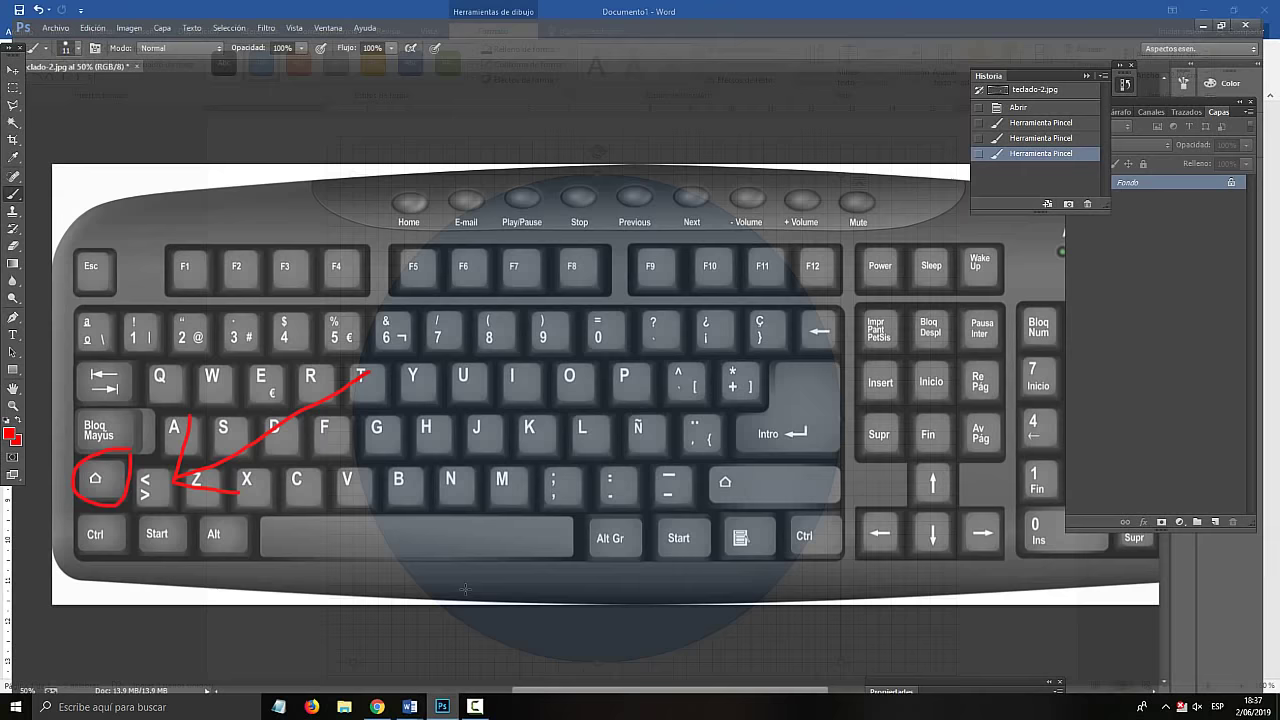
left_click(442, 706)
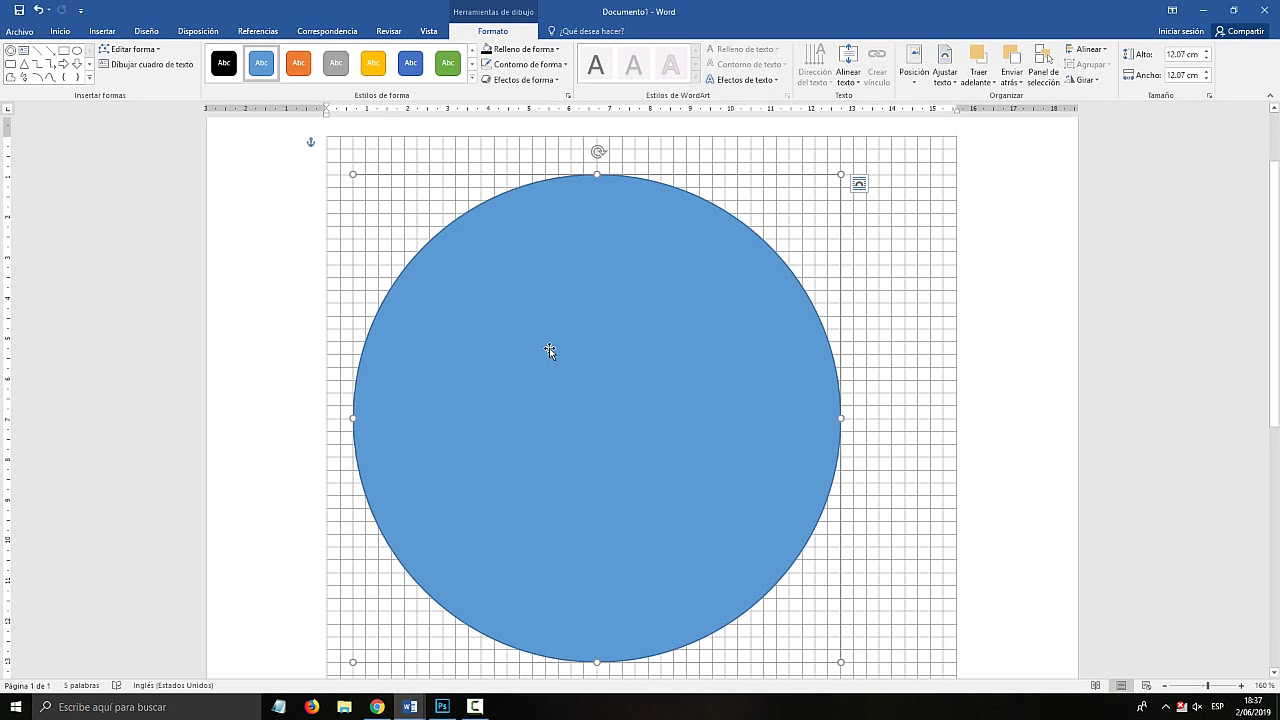
Send the new circle behind the rings and text and give it a white fill.
right_click(549, 342)
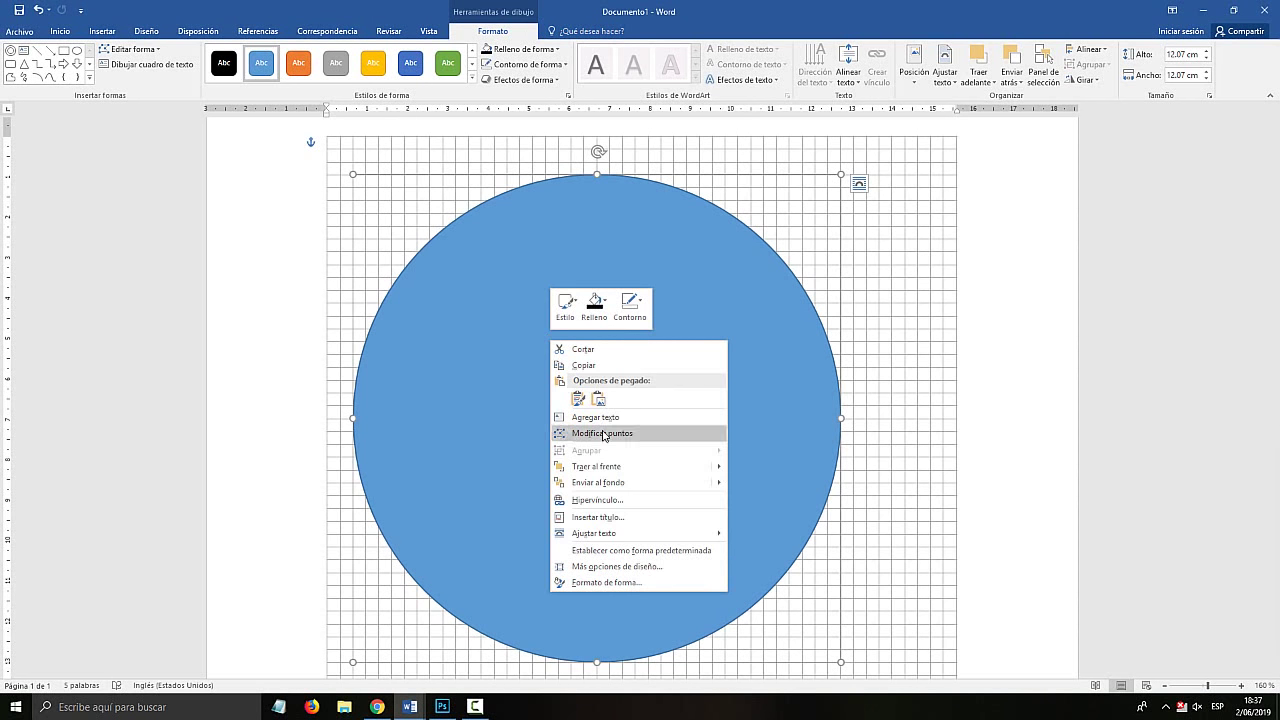
left_click(604, 482)
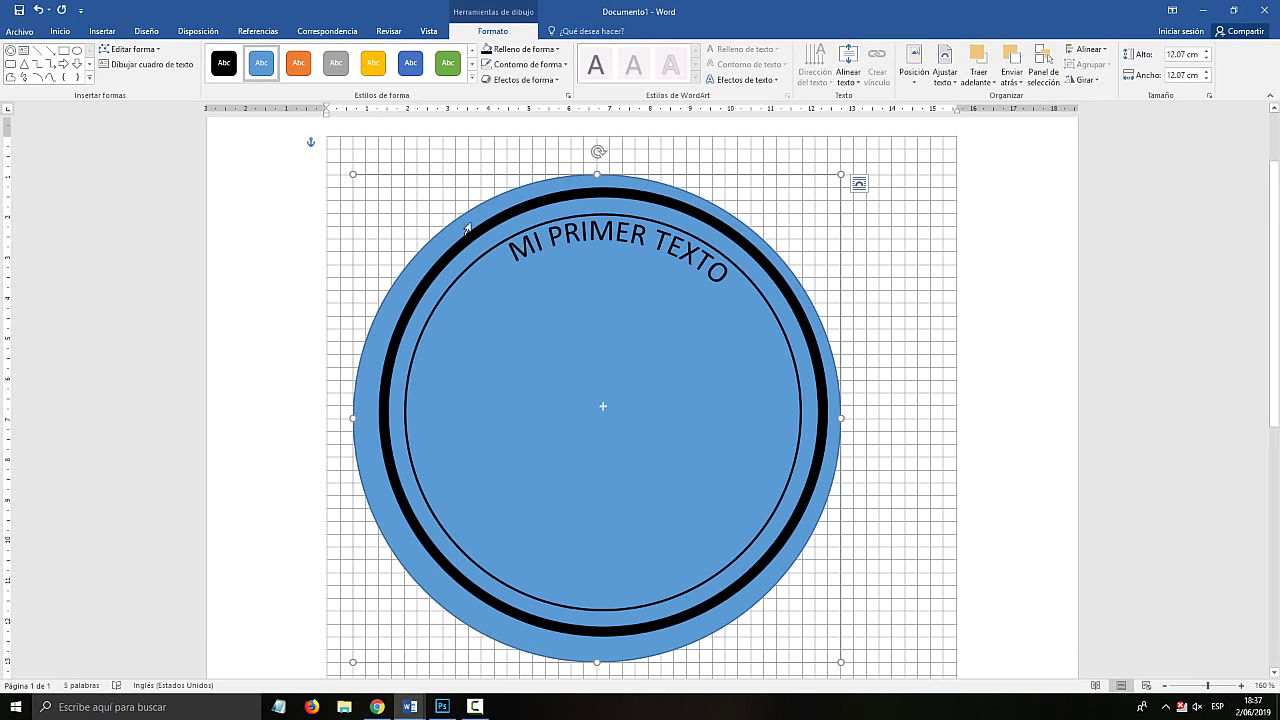
left_click(520, 49)
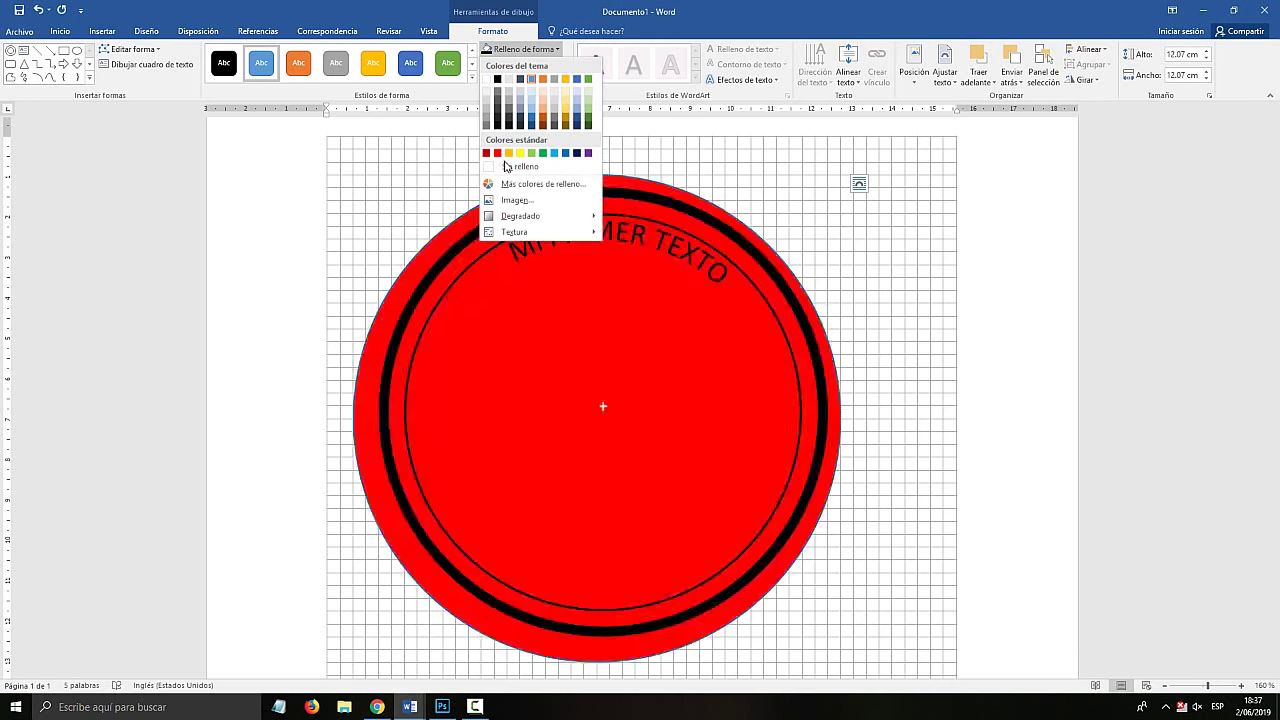
left_click(487, 79)
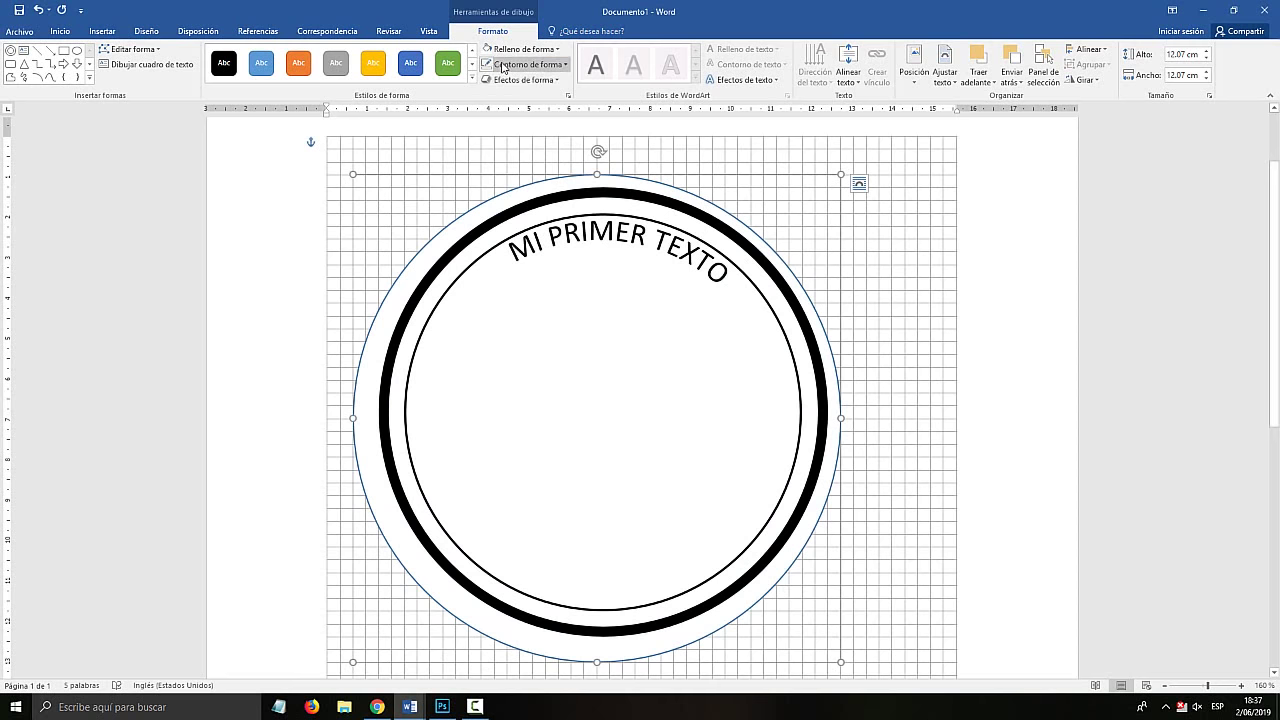
Remove the white circle's outline and shrink it to about 11.76 cm so its margin around the rings is even.
left_click(503, 66)
left_click(514, 188)
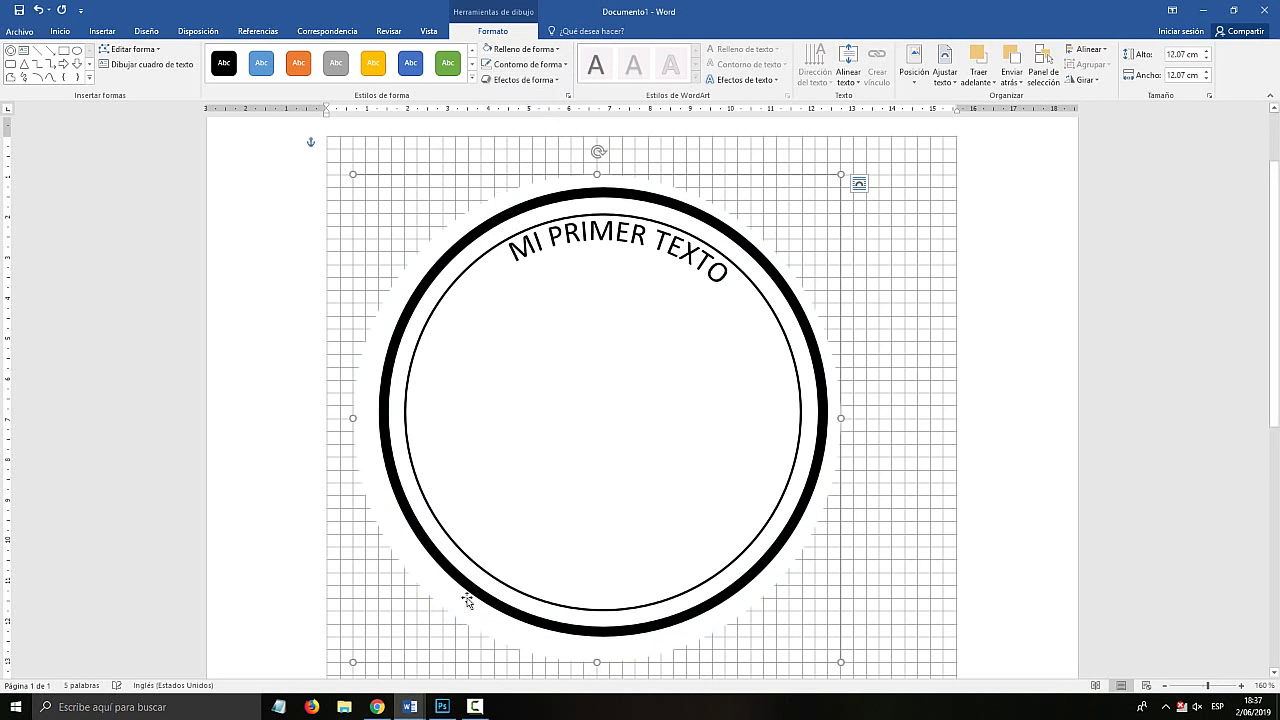
left_click_drag(353, 663, 366, 650)
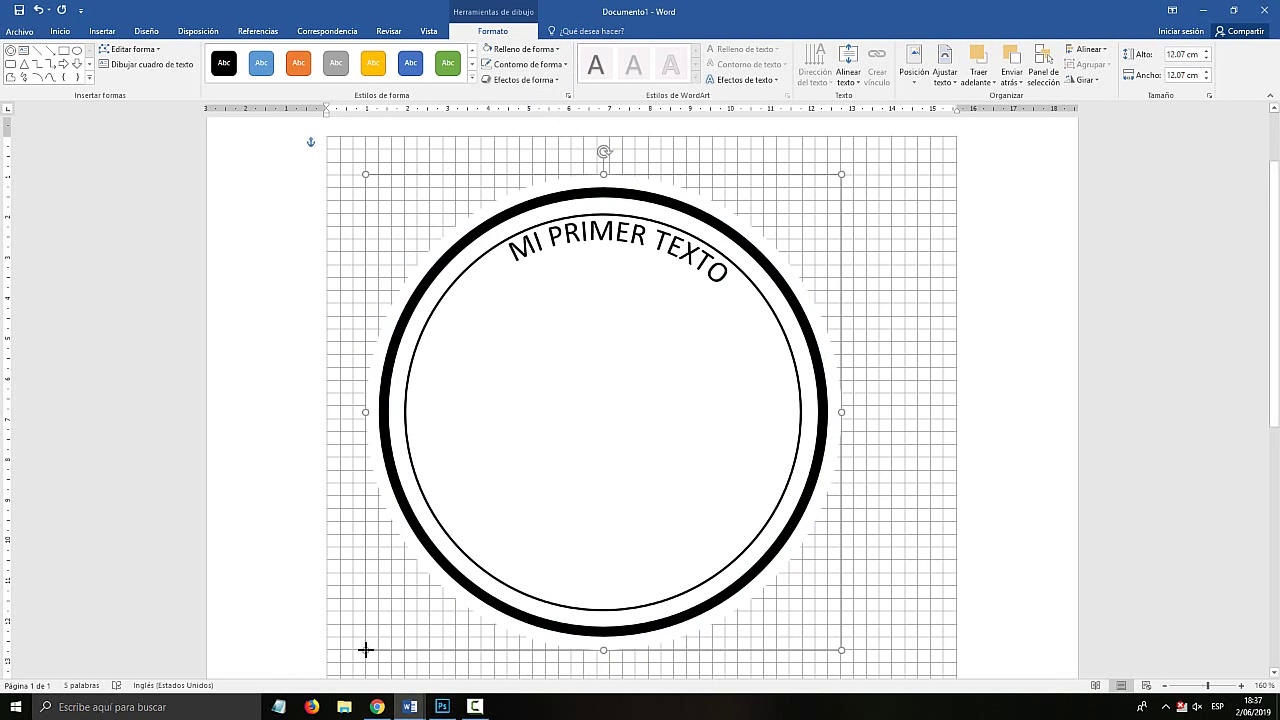
left_click(683, 487)
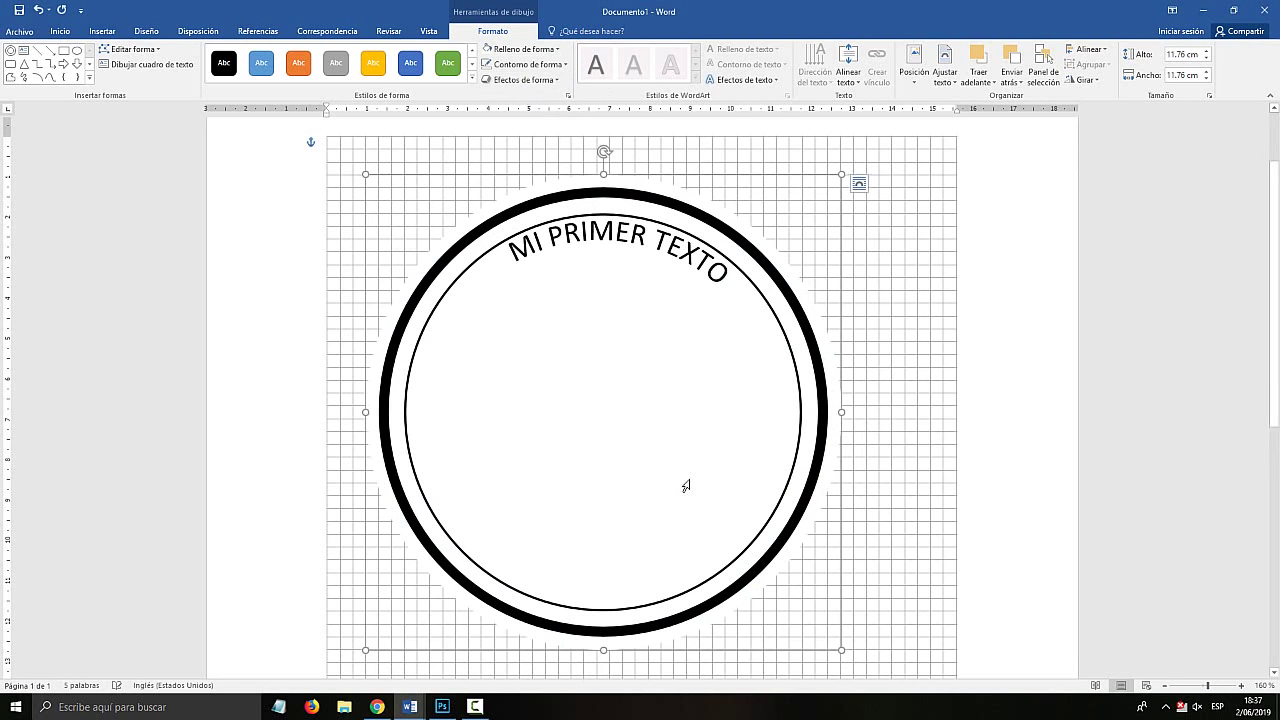
Duplicate the curved "MI PRIMER TEXTO" WordArt and place the copy over the lower-right part of the rings.
triple_click(673, 258)
left_click(578, 214)
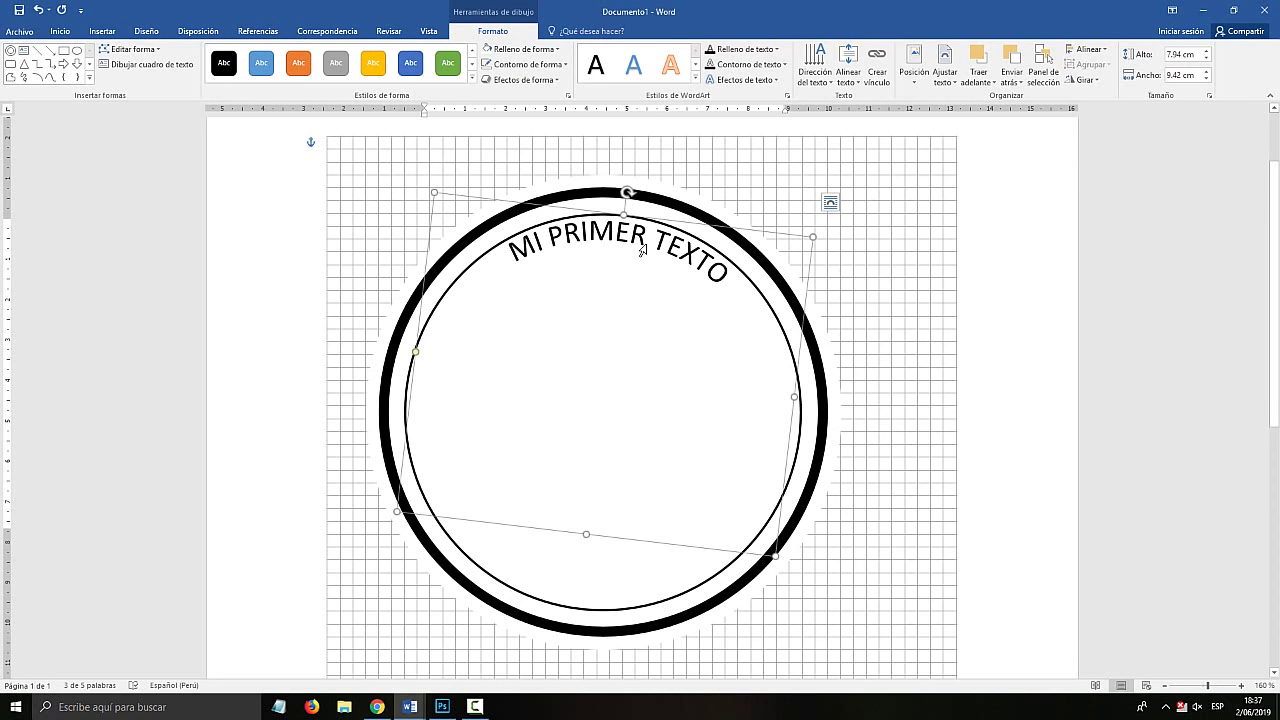
key("ctrl+v")
left_click_drag(690, 245, 891, 508)
scroll(891, 508, "down", 3)
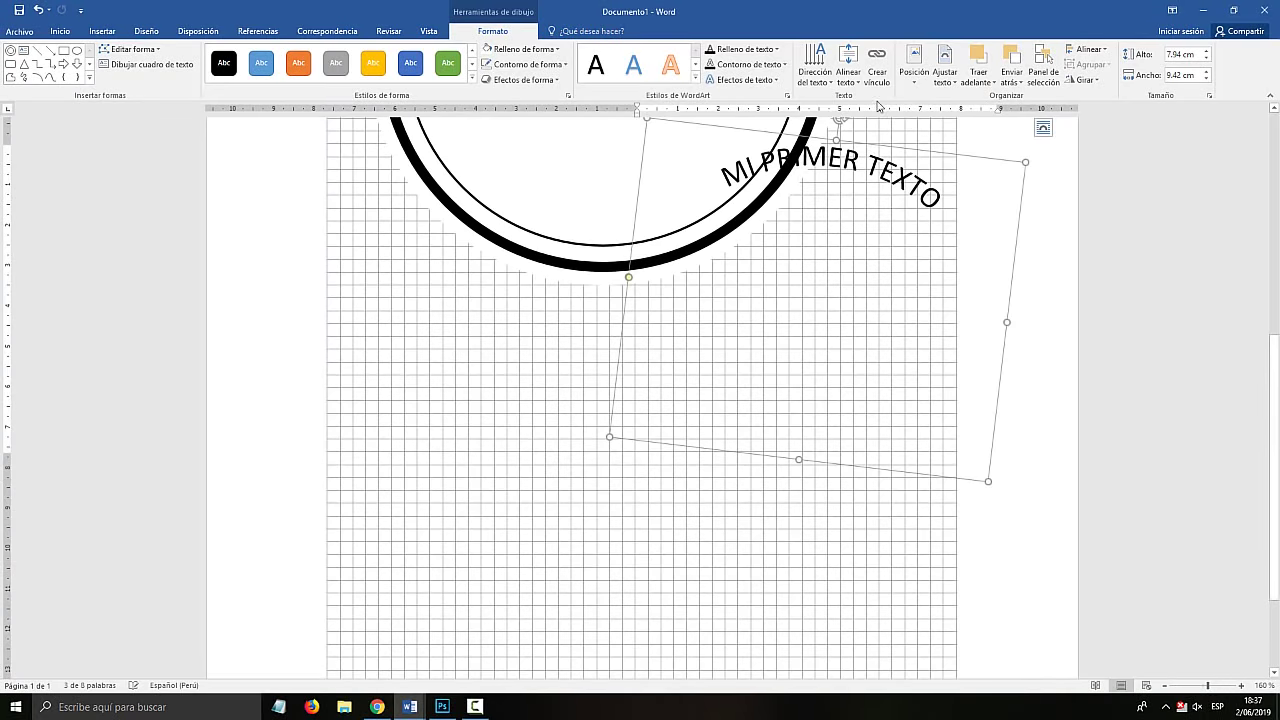
scroll(812, 248, "up", 4)
scroll(843, 443, "down", 1)
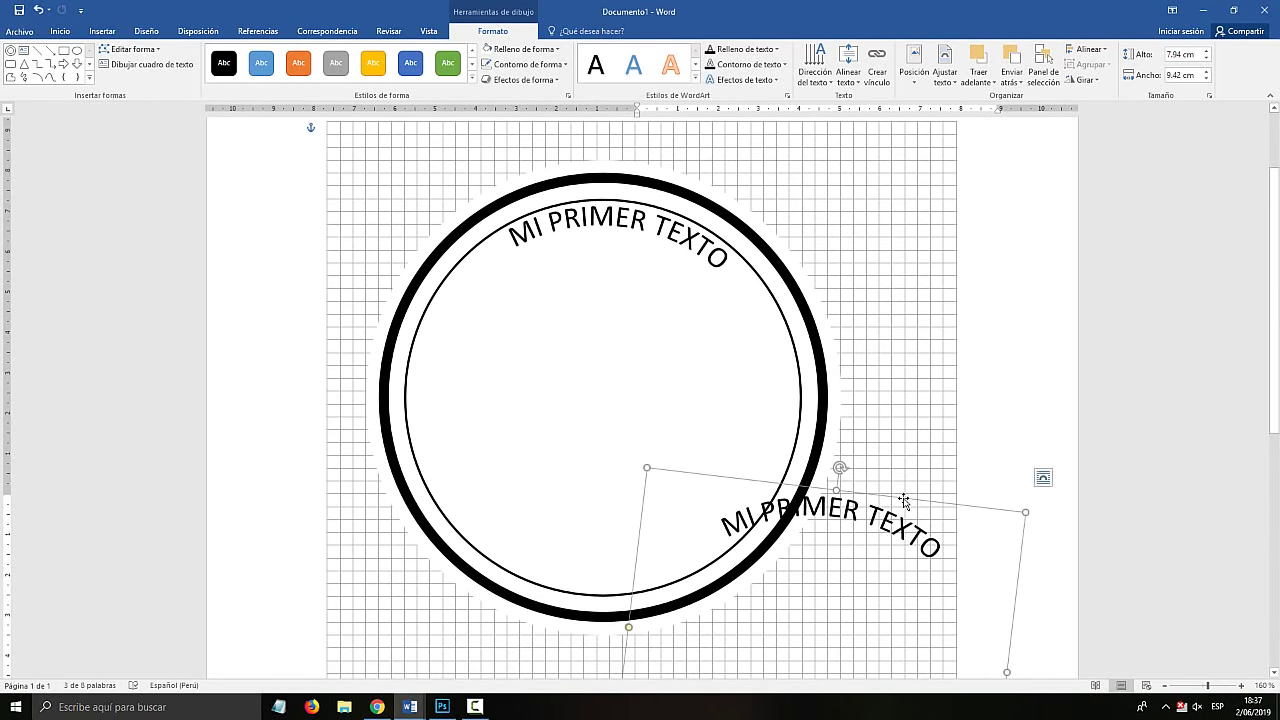
left_click_drag(905, 500, 884, 516)
scroll(884, 516, "down", 3)
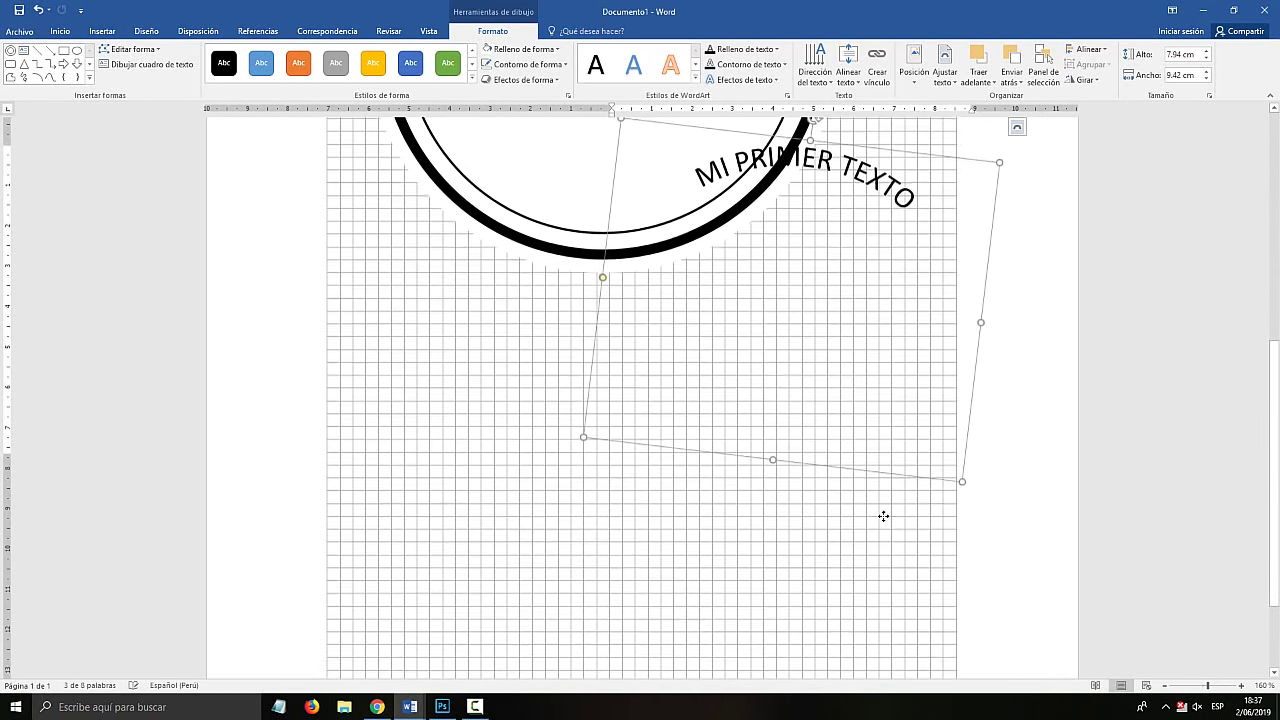
scroll(880, 520, "up", 3)
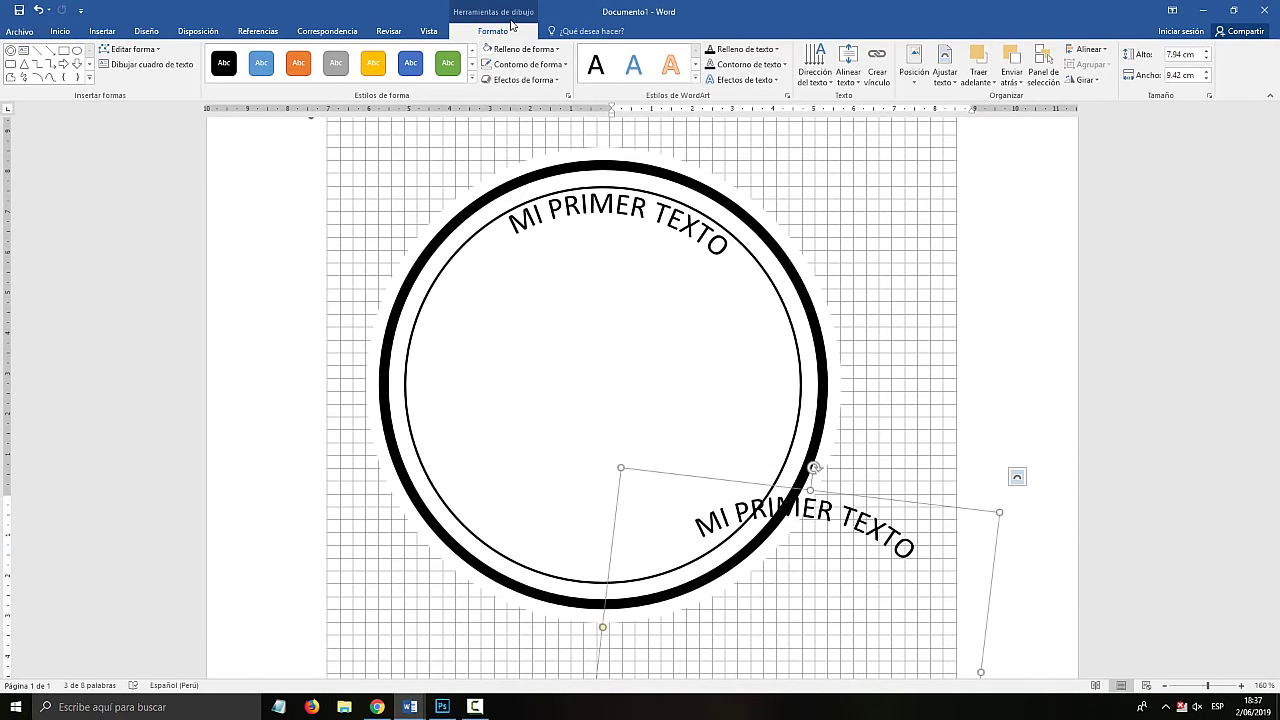
Apply the downward arch from Seguir ruta de acceso to the copied text and fit it along the lower inner ring, rotating it slightly counterclockwise.
key("super+plus")
key("super+minus")
key("super+Escape")
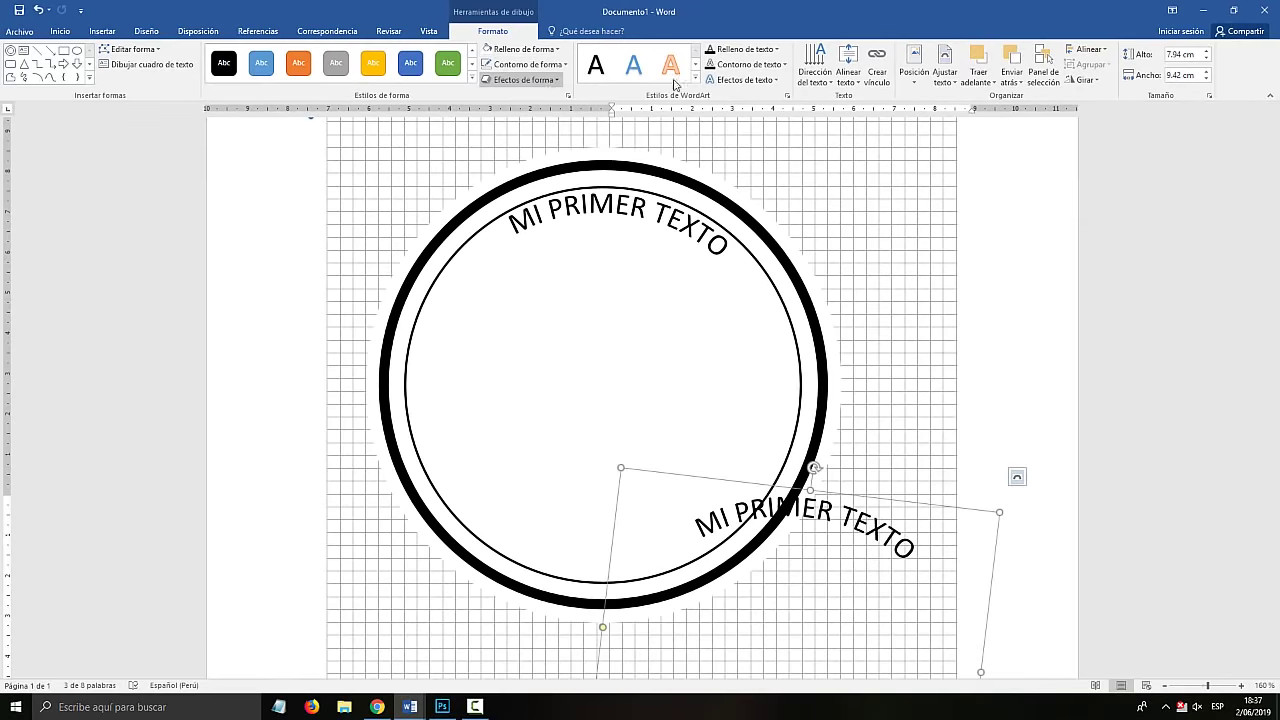
left_click(742, 80)
mouse_move(754, 254)
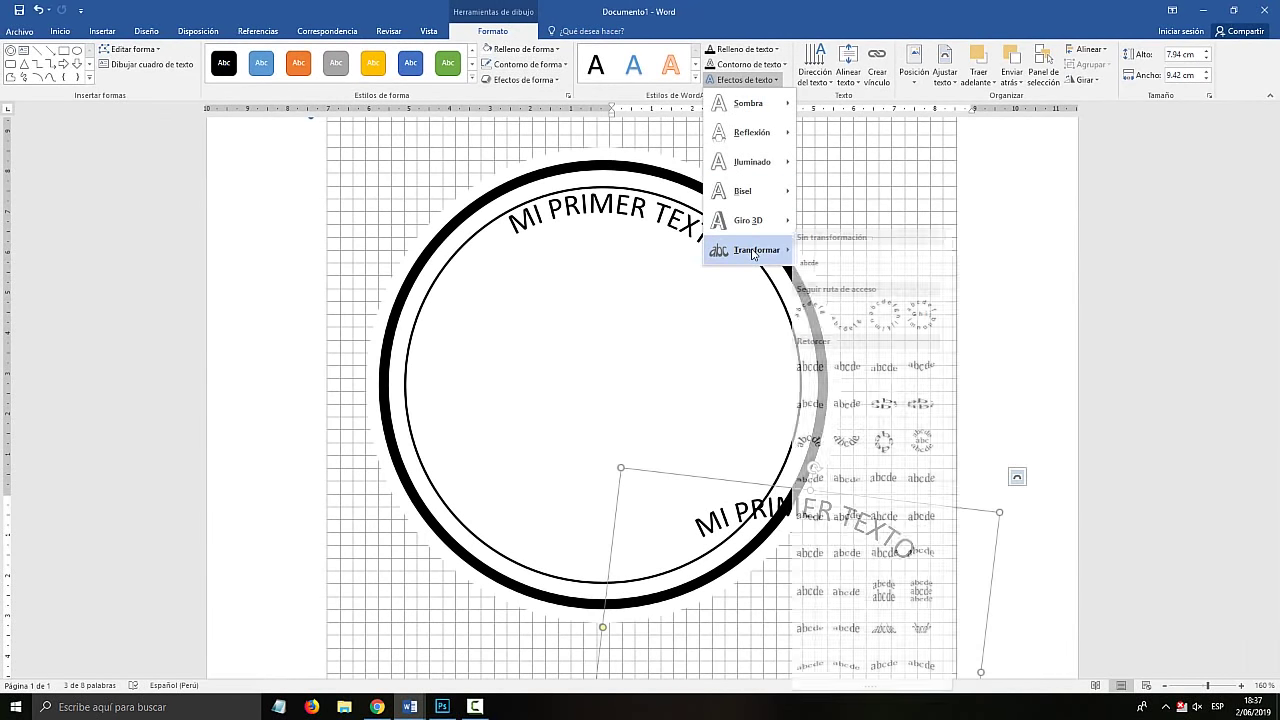
left_click(852, 326)
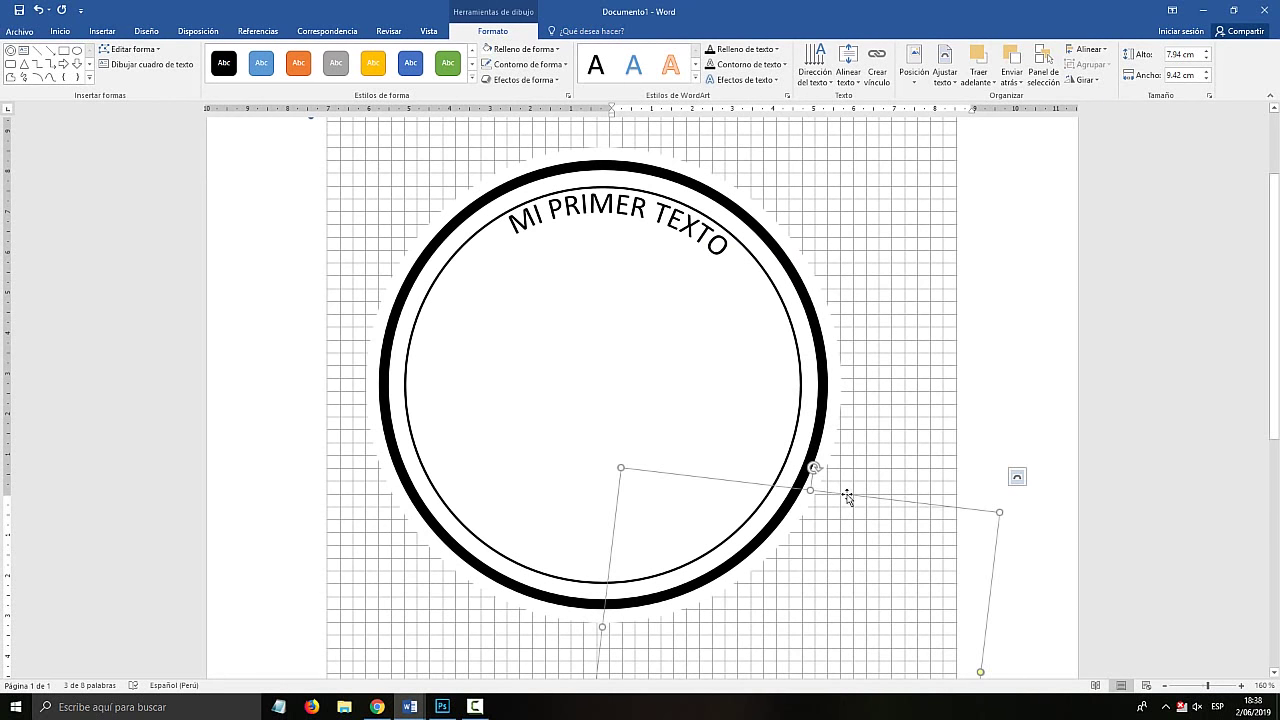
left_click_drag(847, 497, 614, 249)
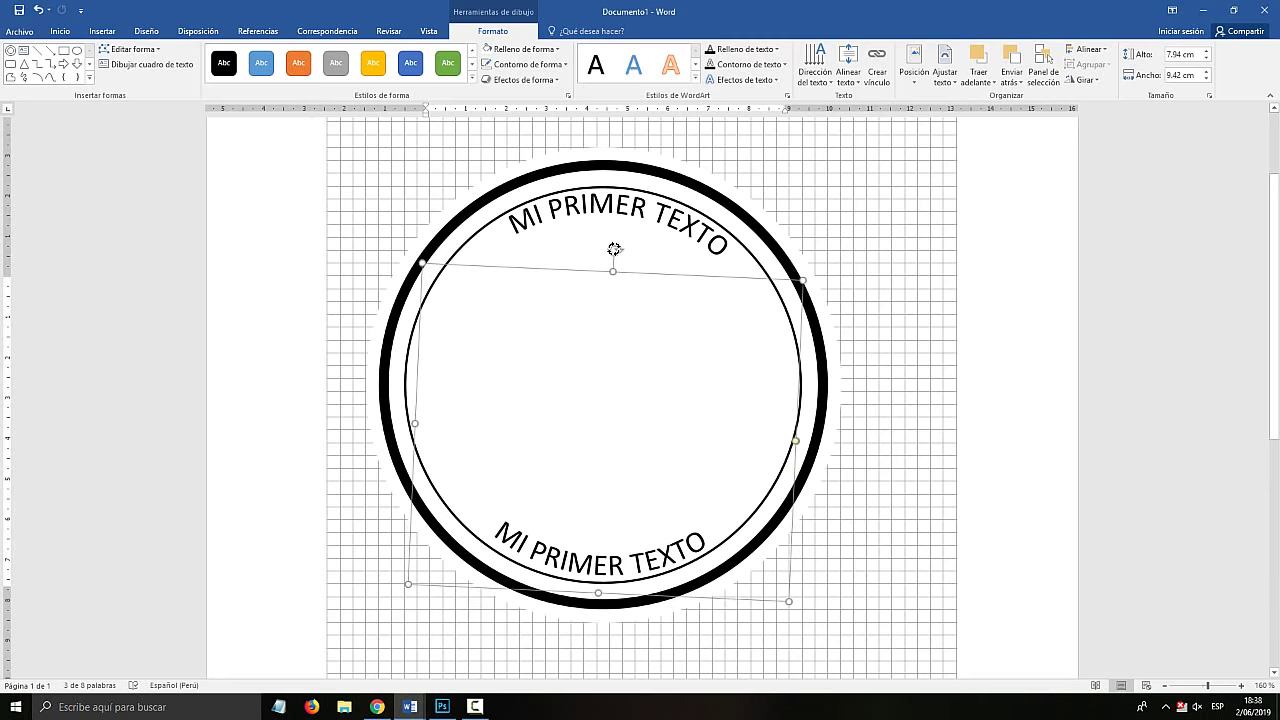
left_click(903, 390)
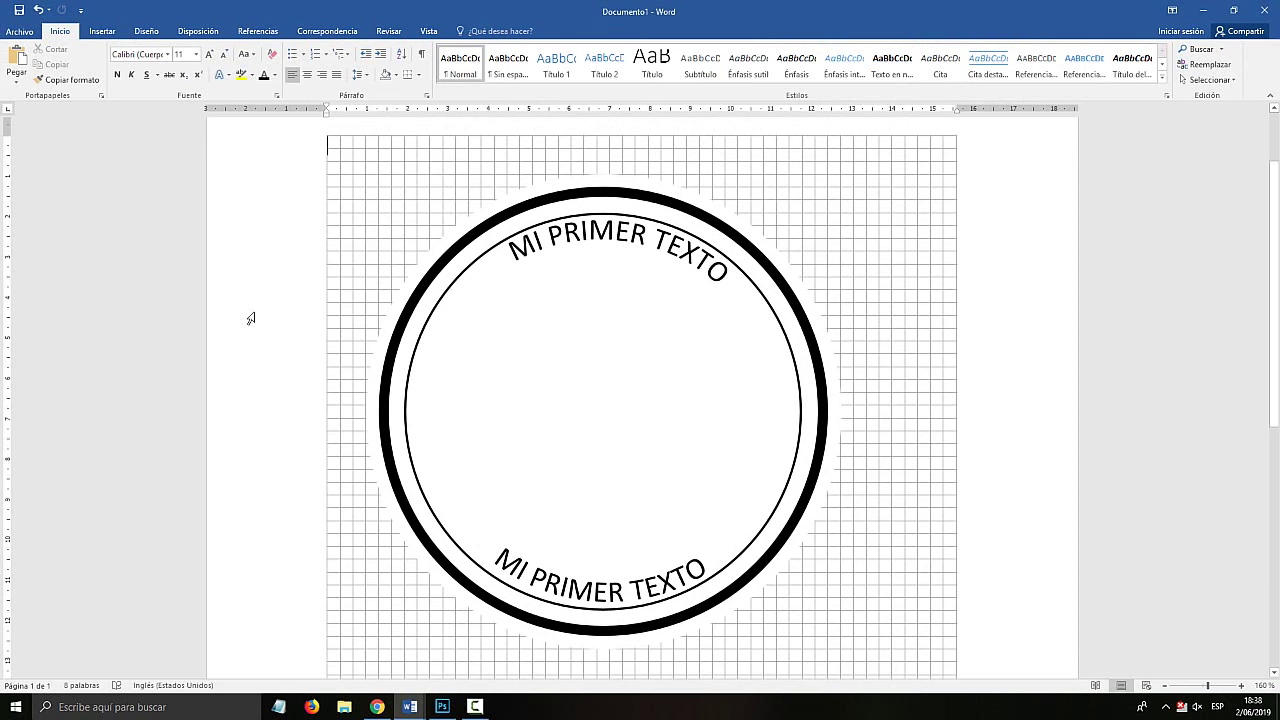
Examine the finished Tio Tech logo in elaborar_oficio_word.docx and return to Documento1.
mouse_move(410, 706)
left_click(335, 650)
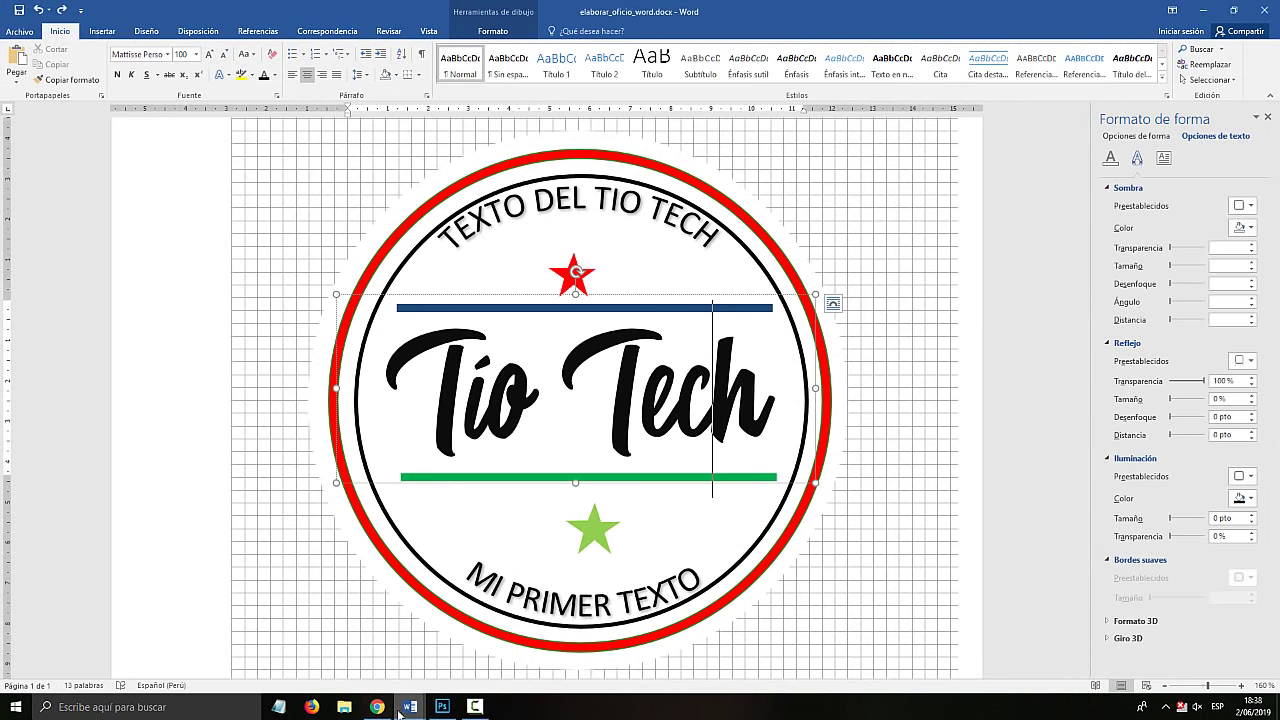
mouse_move(406, 702)
left_click(473, 652)
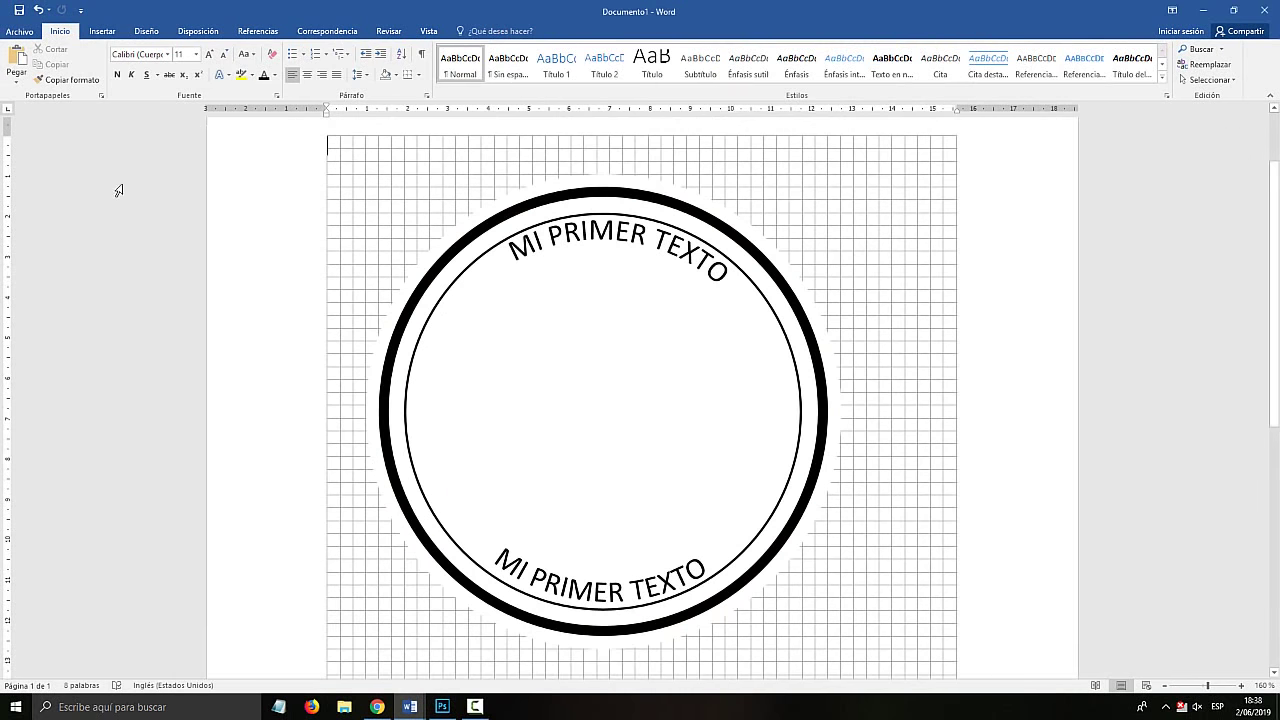
Draw a thin horizontal rectangle about 8.26 cm wide and 0.13 cm high across the upper part of the inner circle.
left_click(106, 31)
left_click(221, 84)
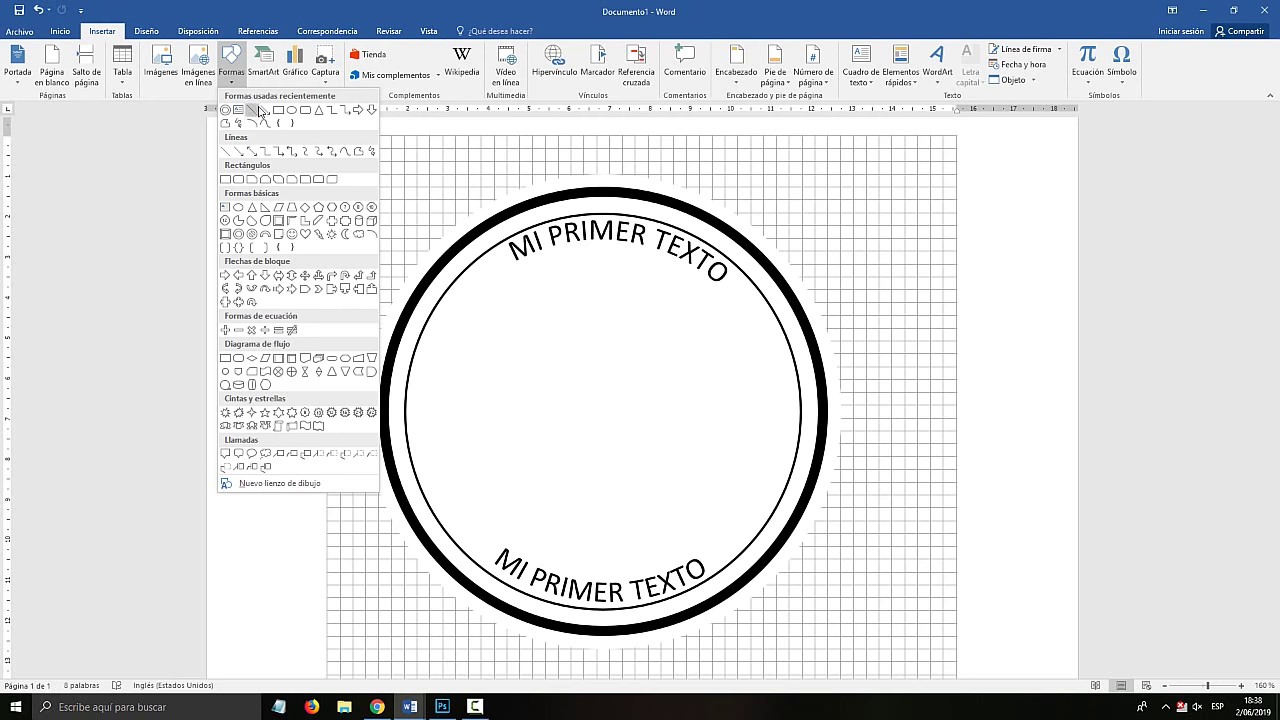
left_click(262, 110)
left_click(229, 66)
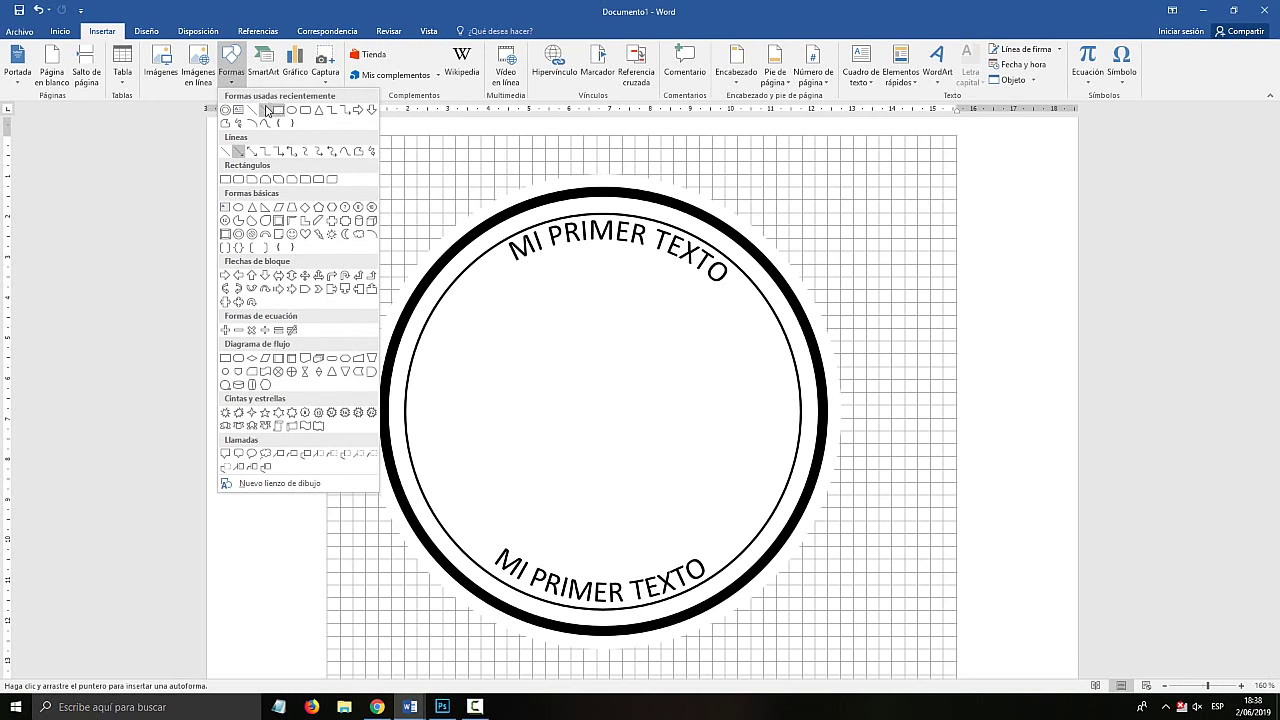
key("super+plus")
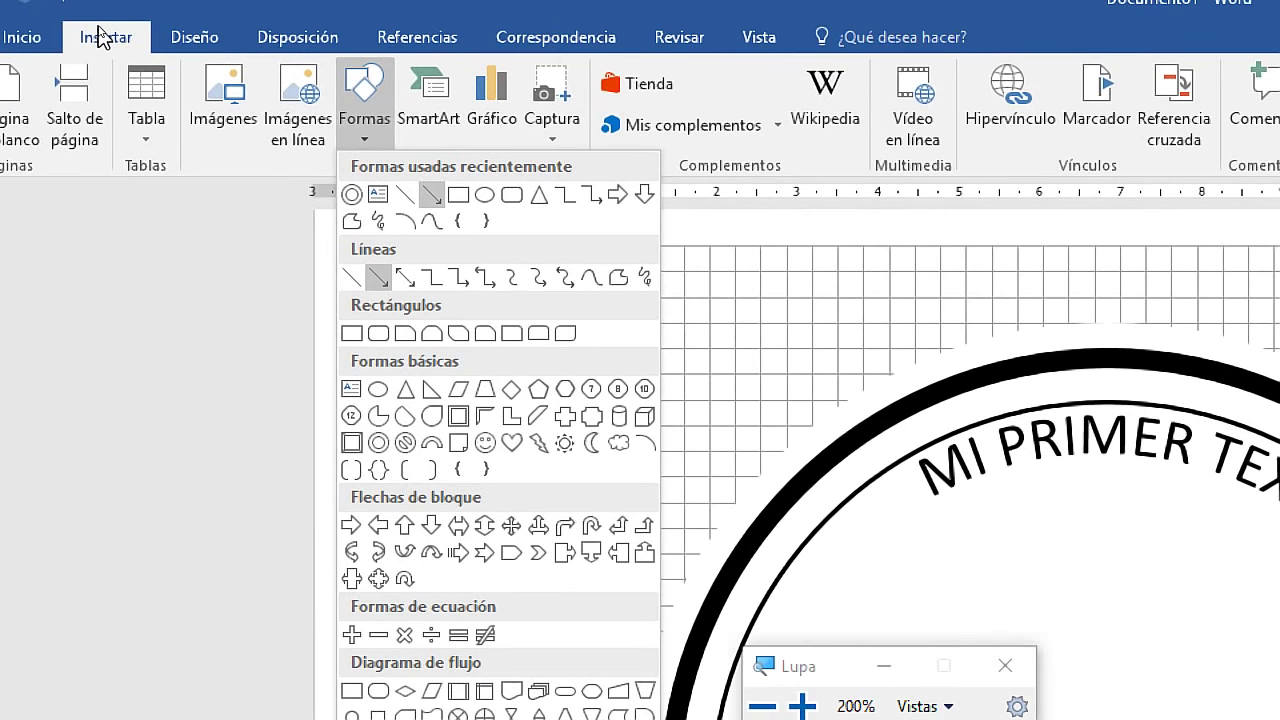
left_click(230, 82)
left_click(358, 130)
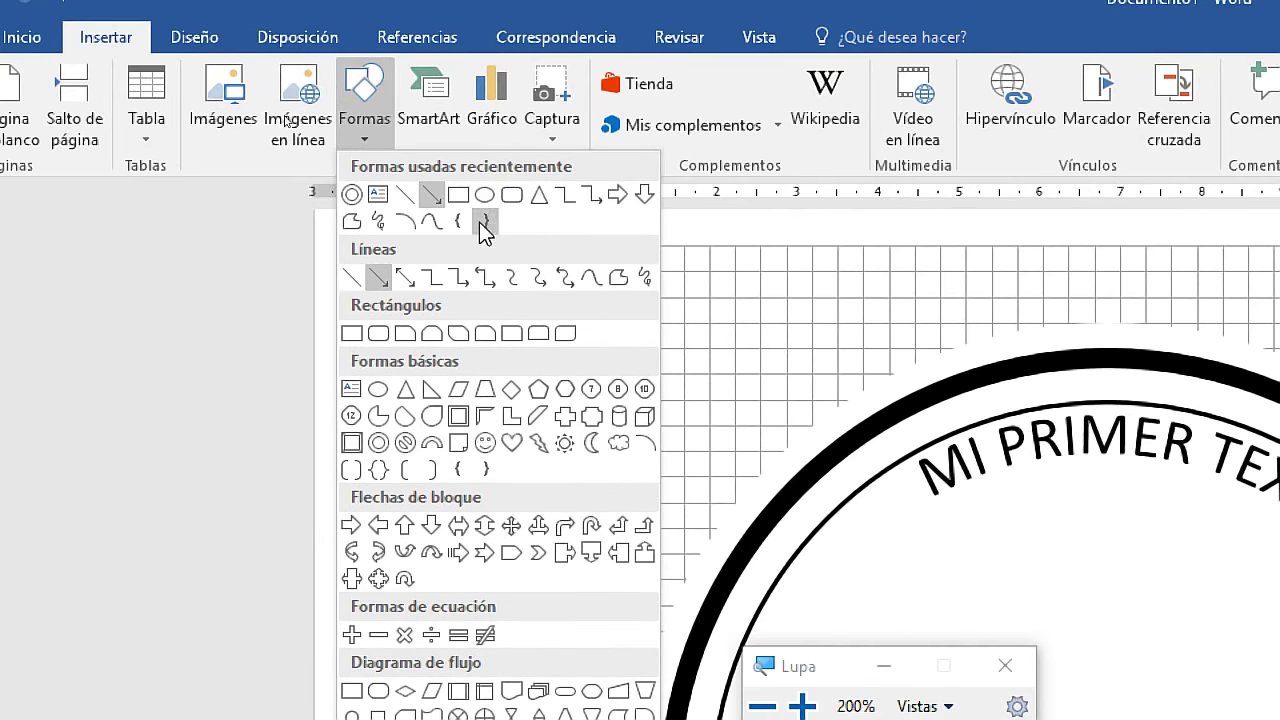
left_click(458, 194)
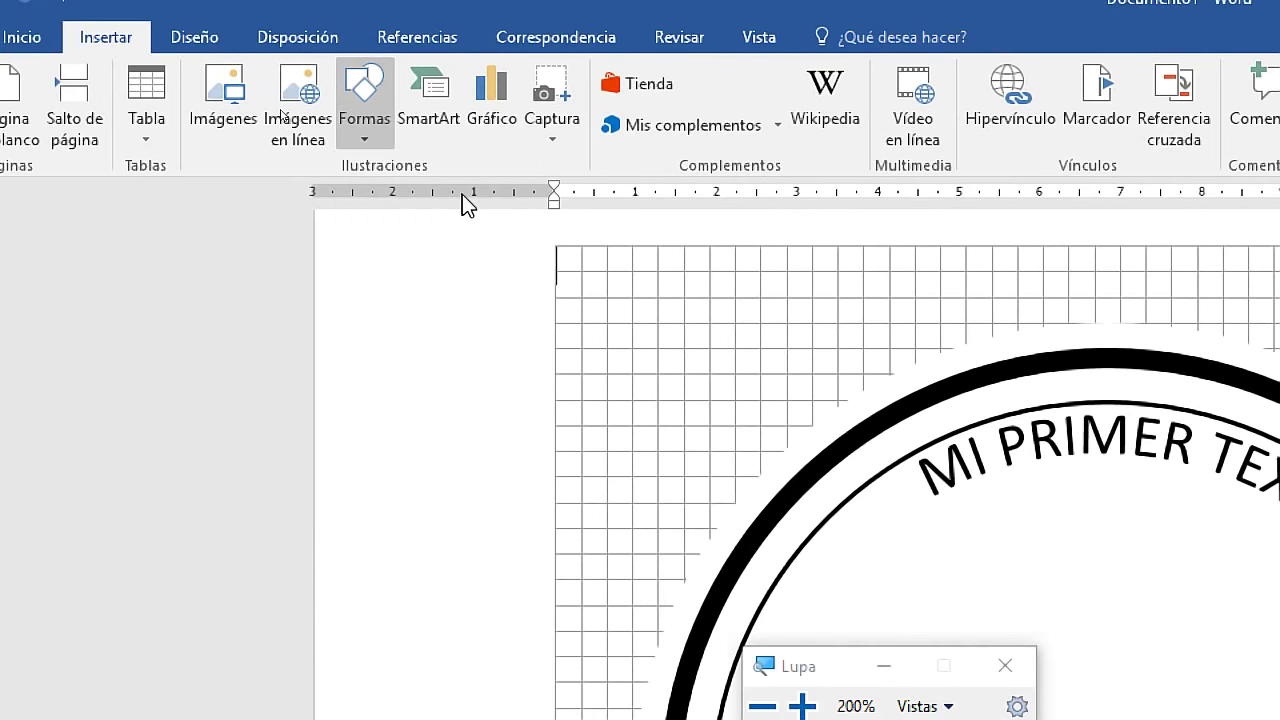
key("super+Escape")
mouse_move(442, 341)
left_mouse_down()
mouse_move(574, 356)
mouse_move(776, 344)
left_mouse_up()
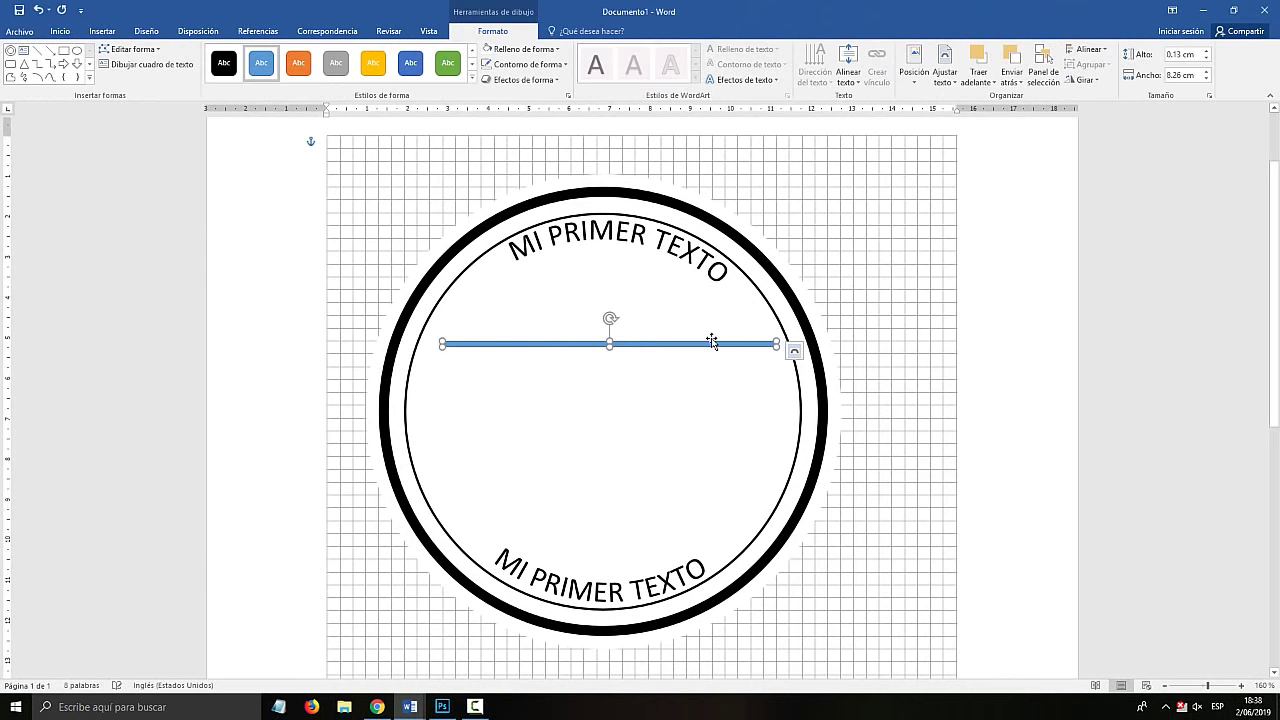
Fill the thin bar black, remove its blue outline, and place a duplicate directly below it, above the lower curved text.
left_click(520, 48)
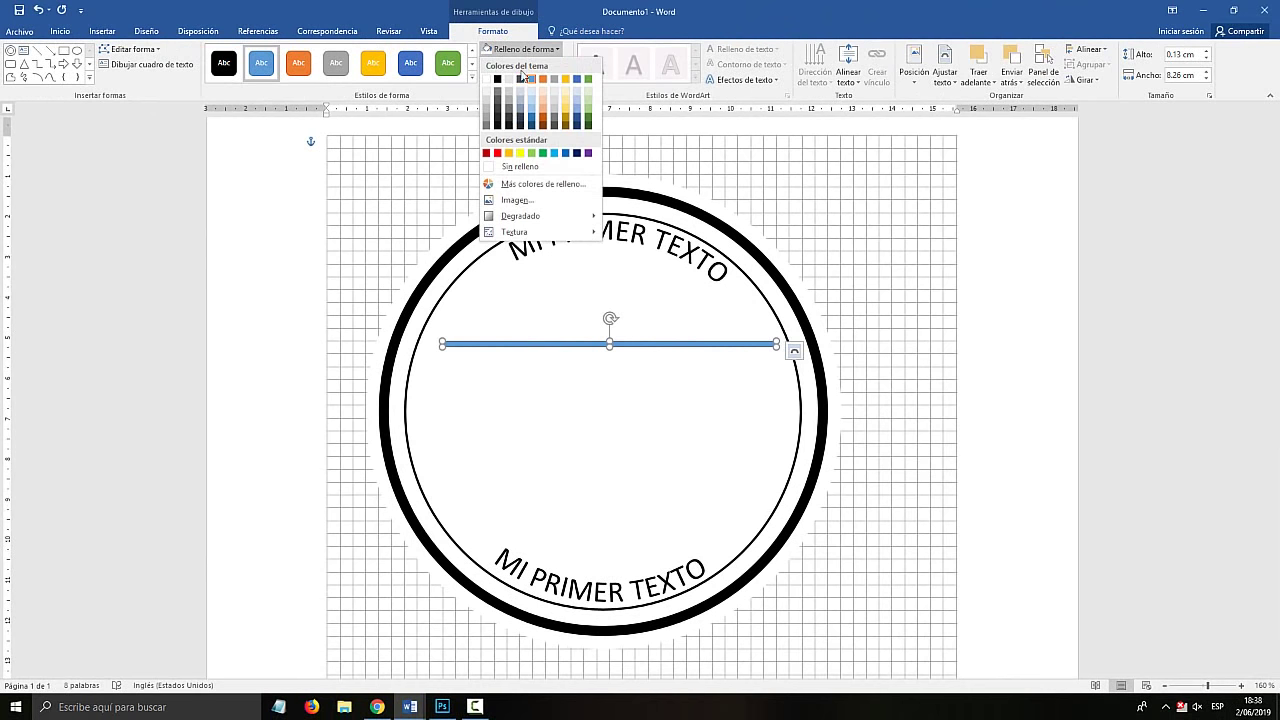
left_click(498, 127)
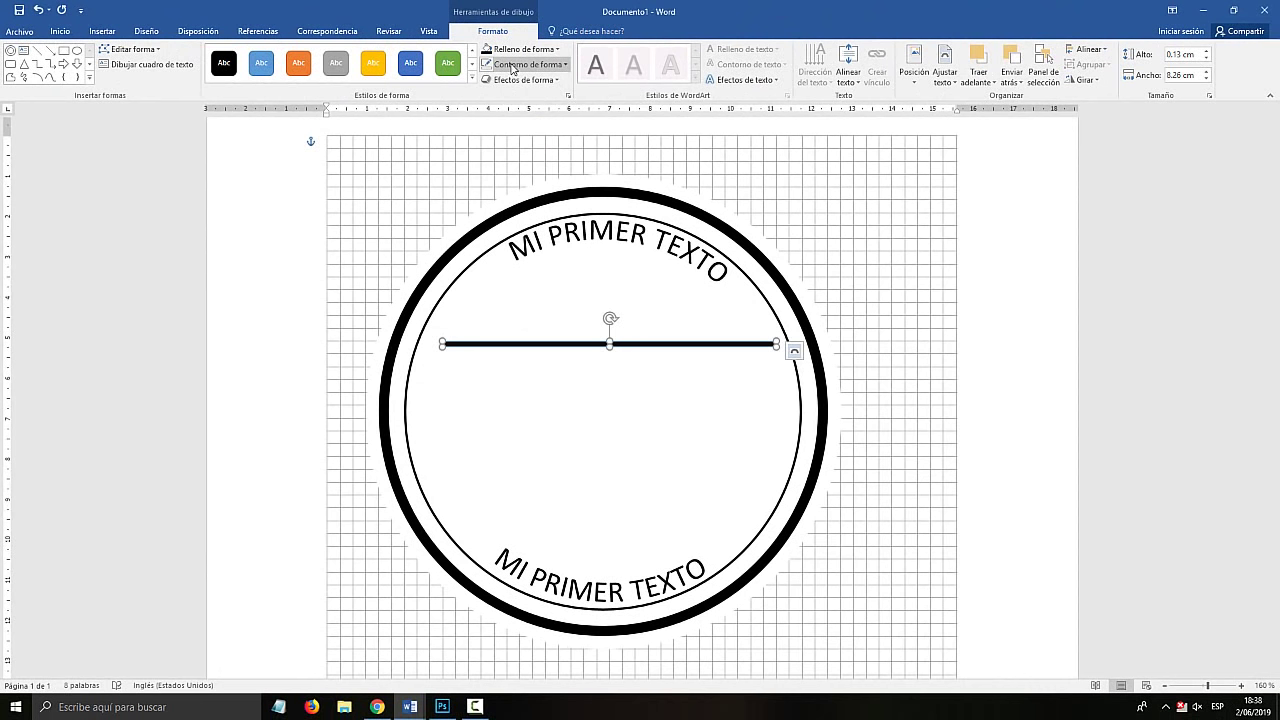
key("super+plus")
left_click(512, 66)
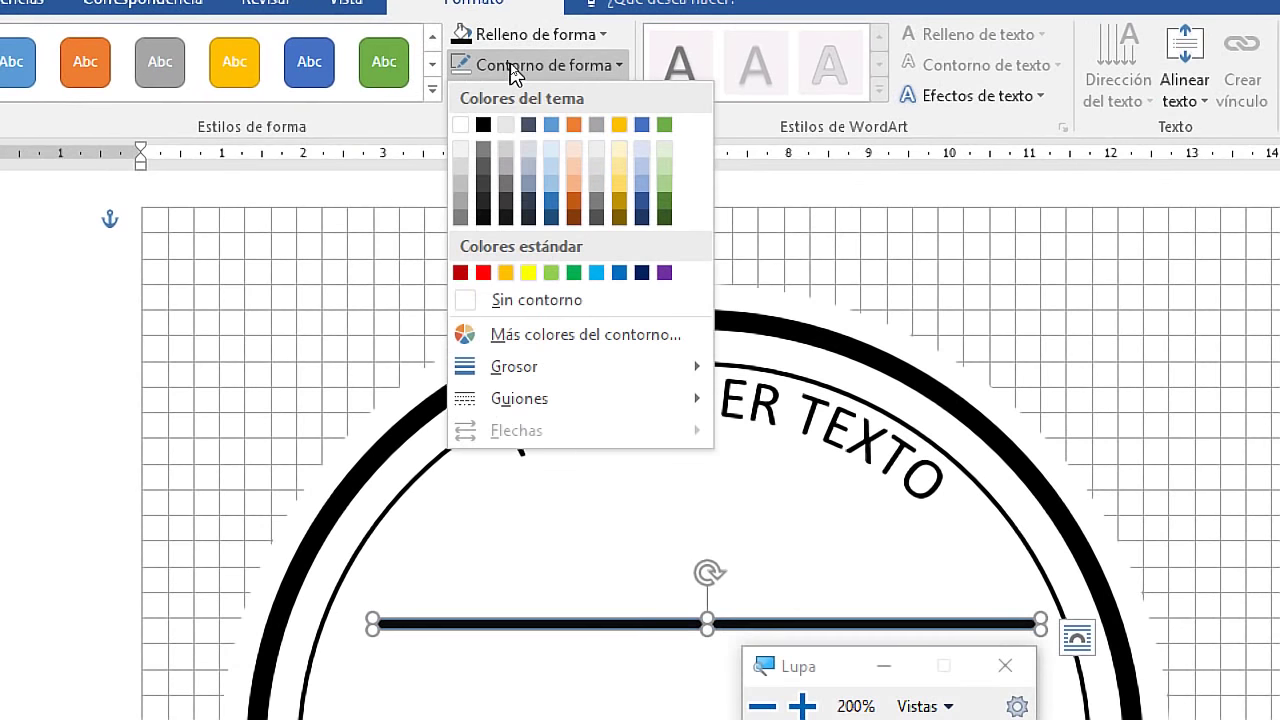
left_click(508, 168)
key("super+Escape")
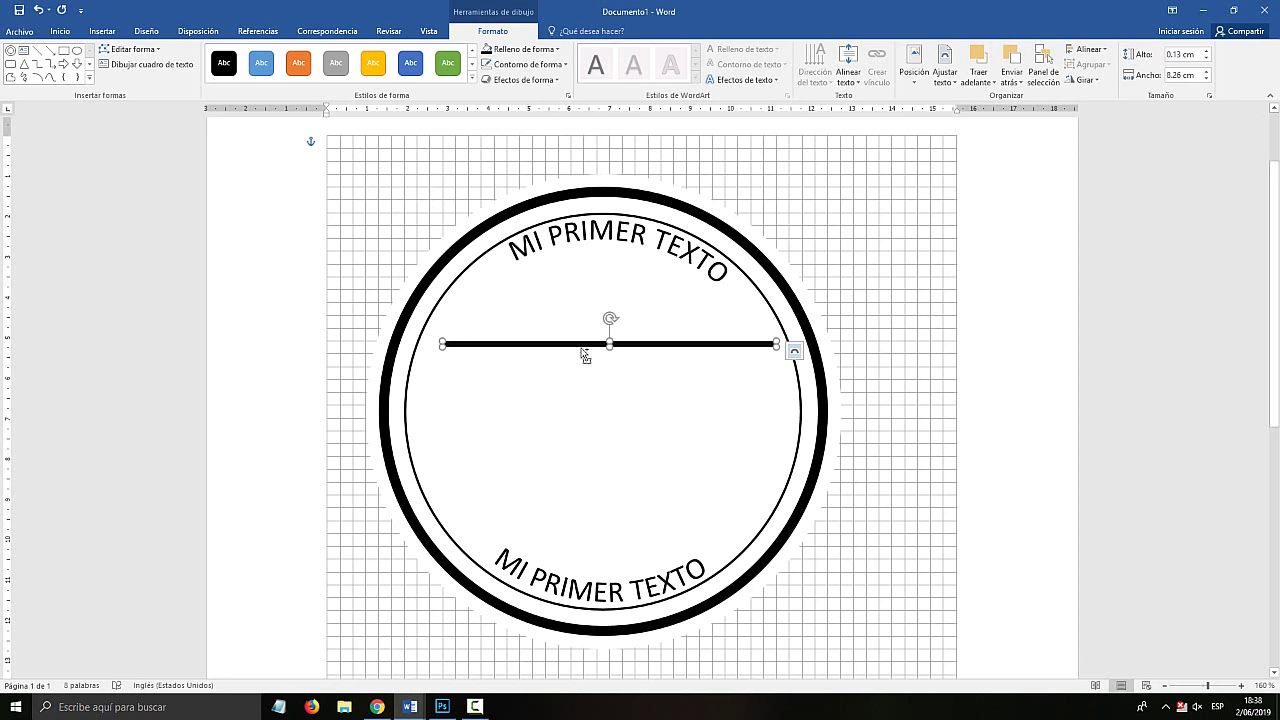
key("ctrl+d")
left_click_drag(582, 374, 571, 471)
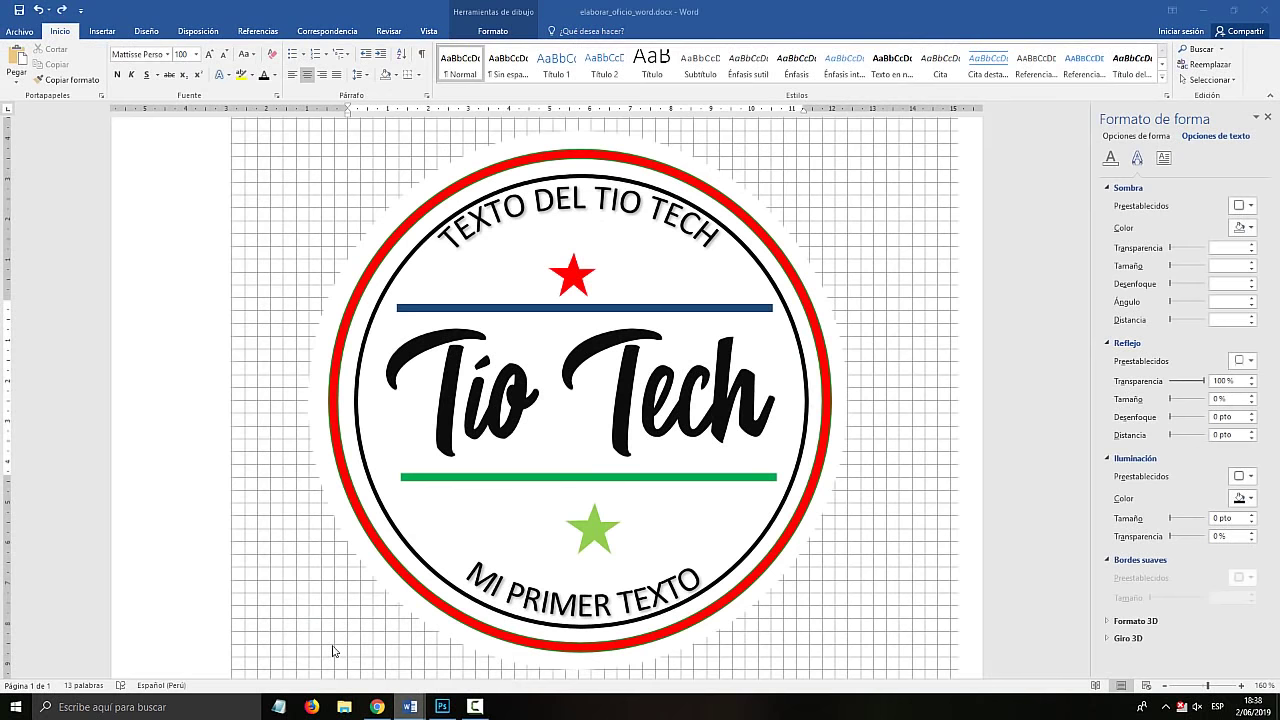
Compare the central text, bars and stars of the finished logo in elaborar_oficio_word.docx with Documento1.
left_click(714, 400)
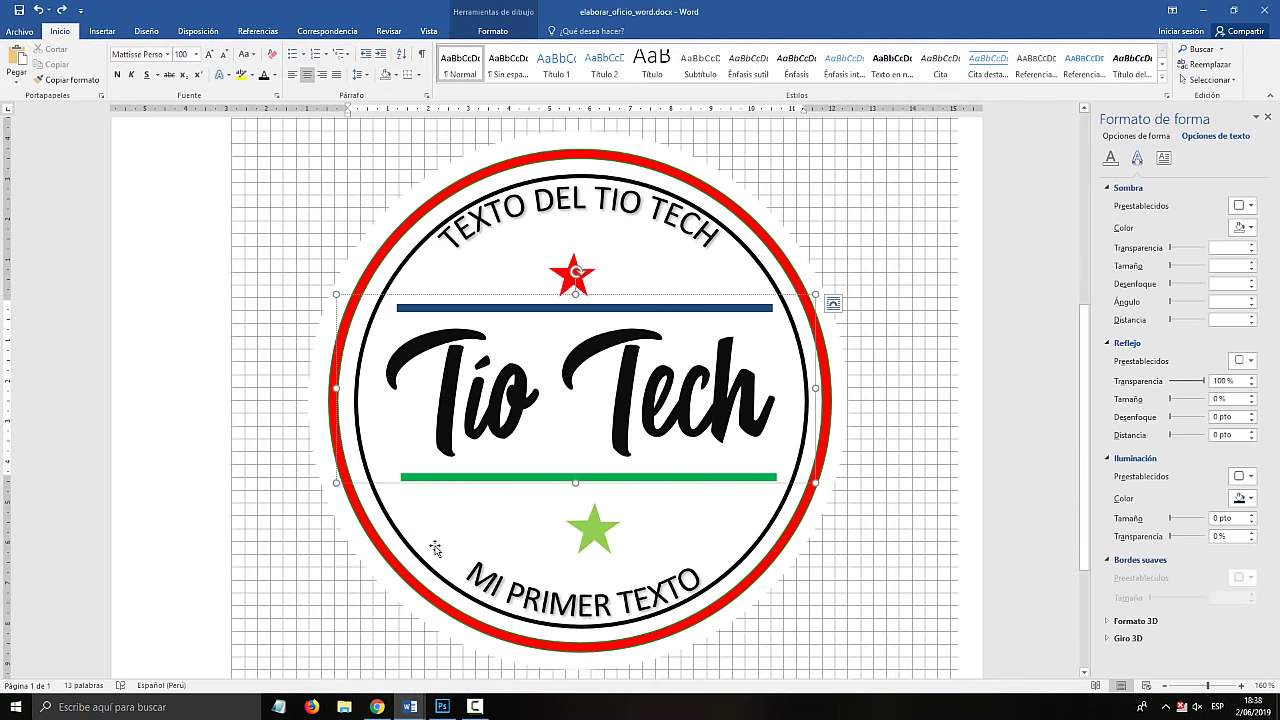
mouse_move(413, 709)
left_click(477, 642)
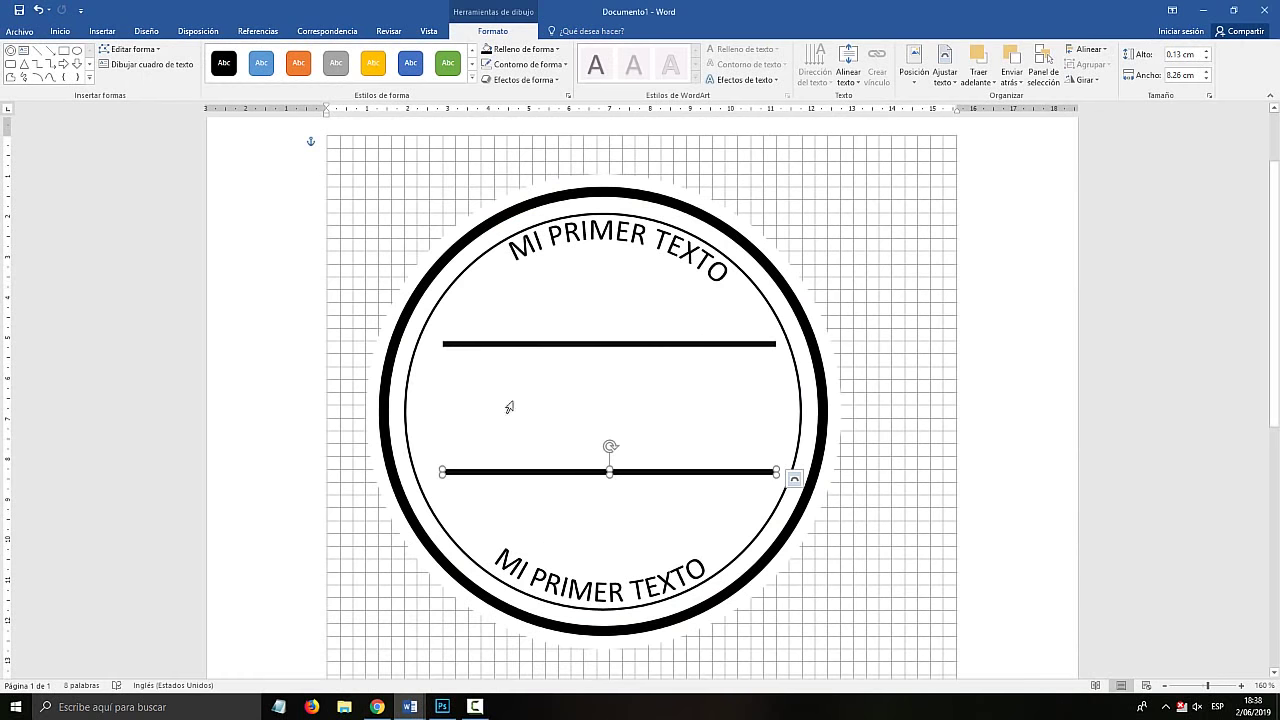
left_click(340, 640)
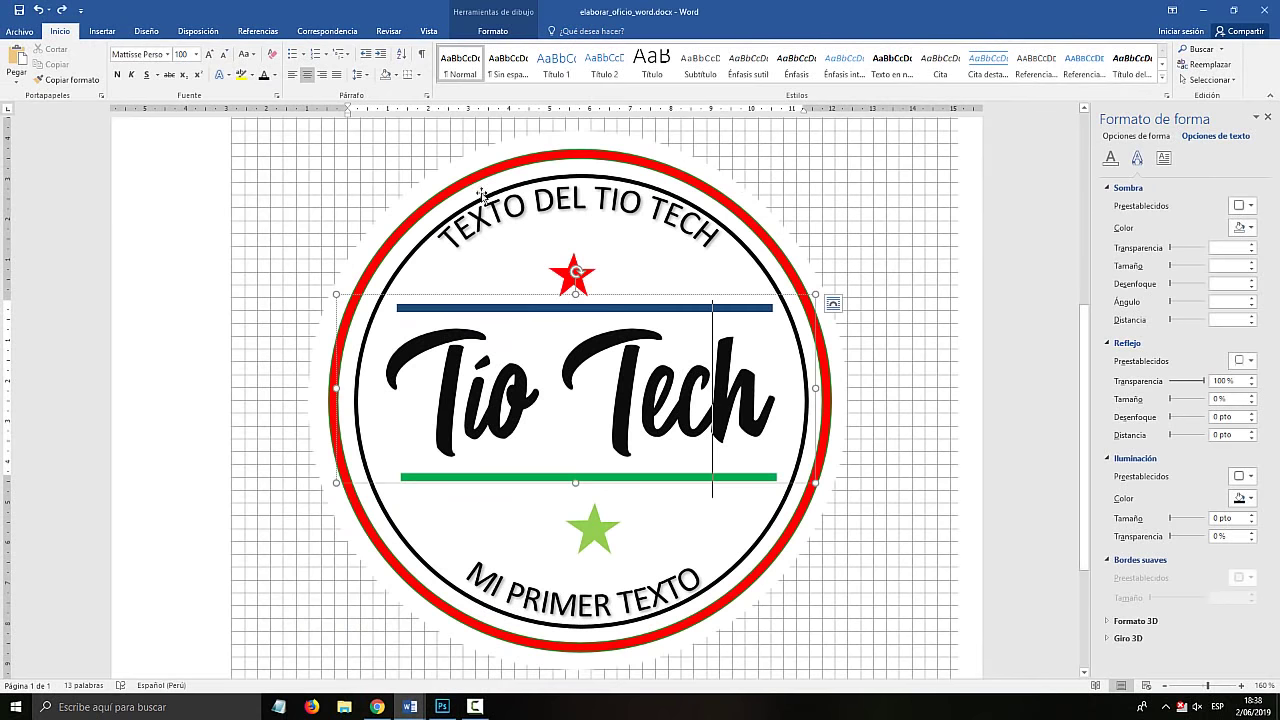
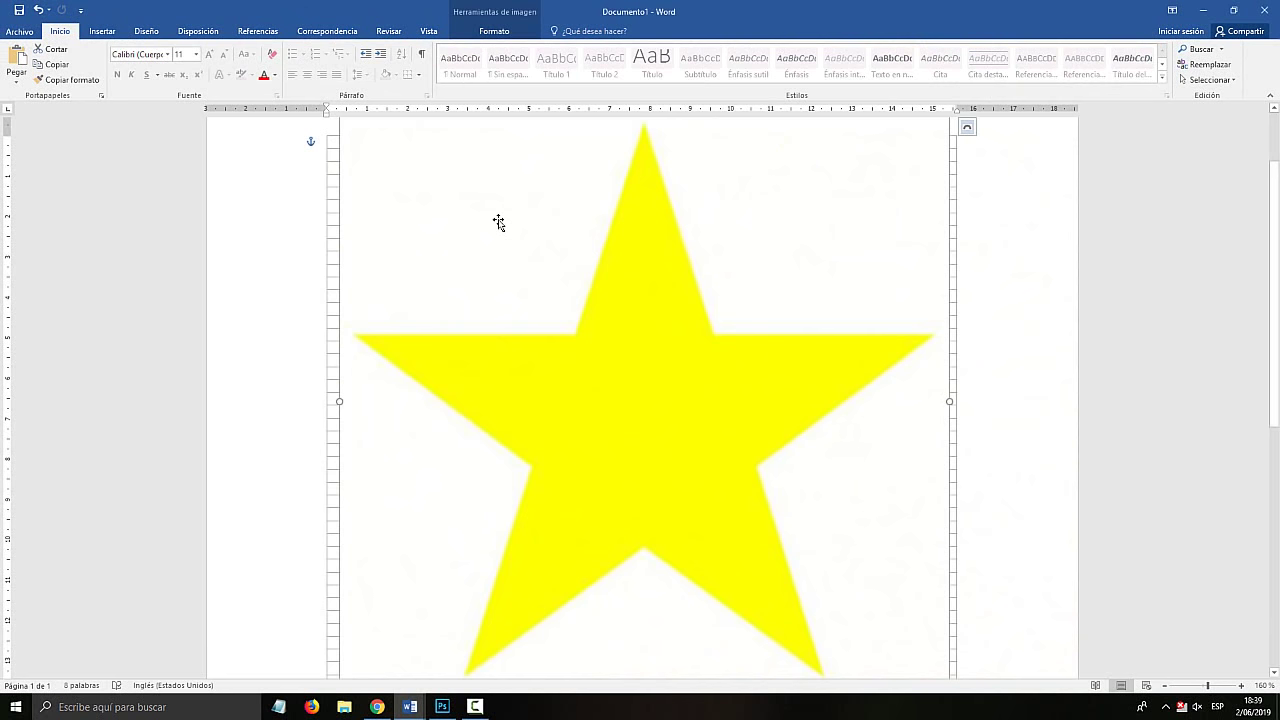
Set the yellow star picture's text wrapping to Delante del texto, shrink it proportionally and position it over the logo.
right_click(498, 221)
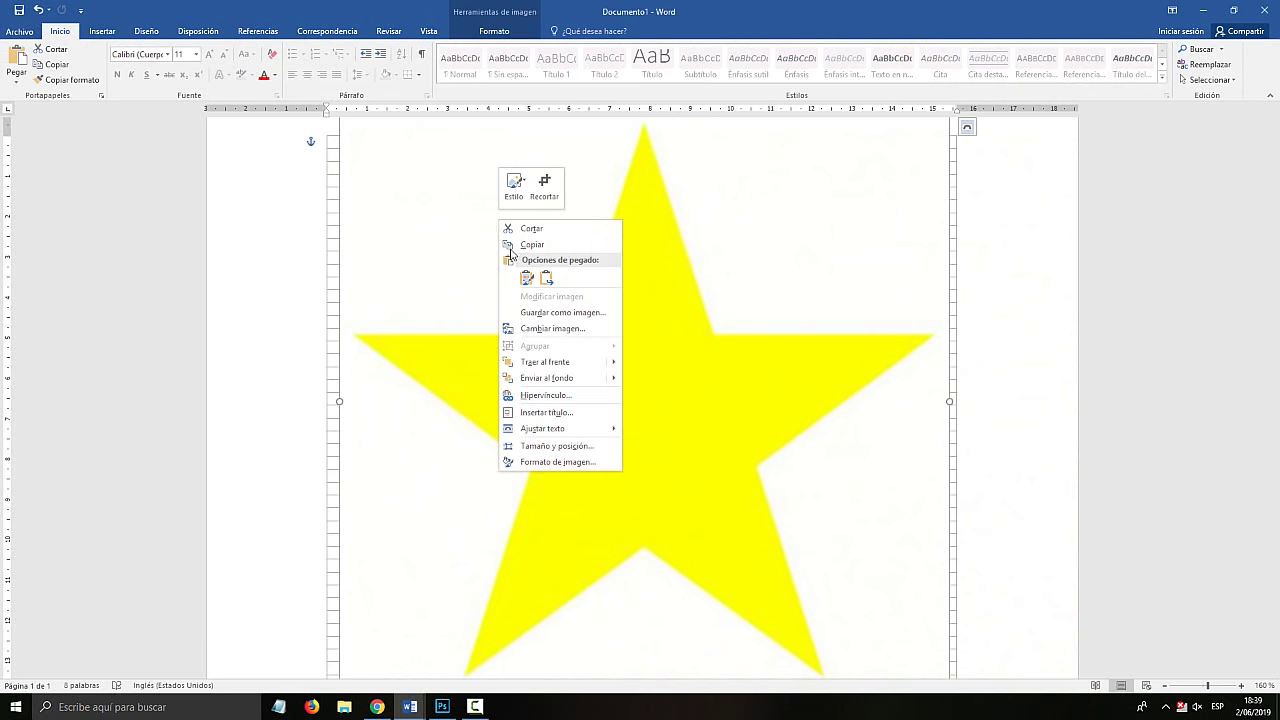
mouse_move(548, 430)
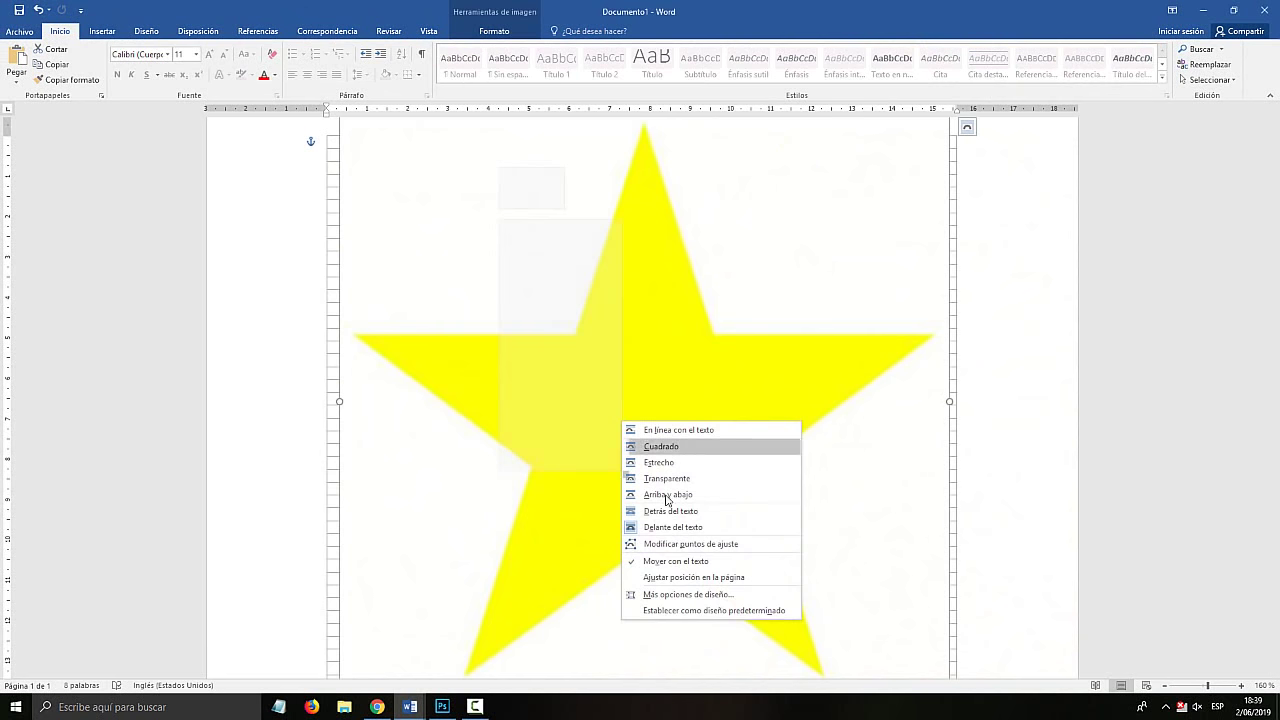
left_click(666, 536)
left_click_drag(640, 397, 551, 423)
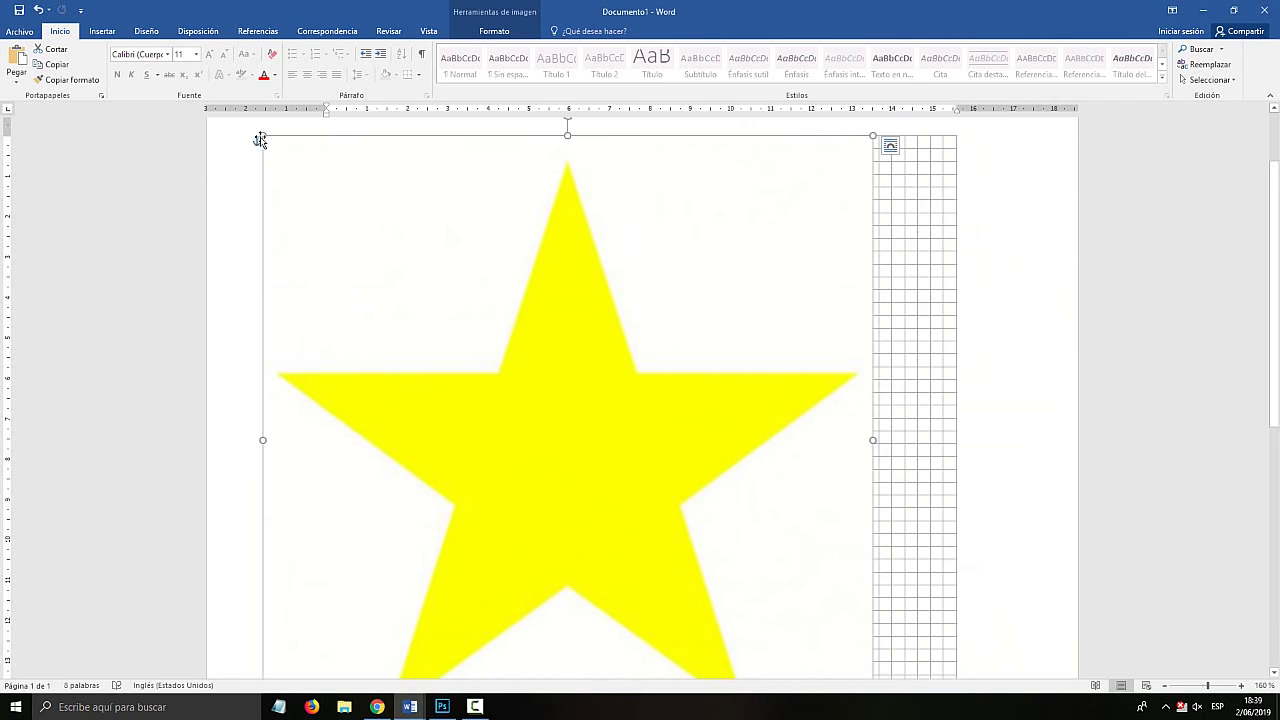
left_click_drag(366, 216, 696, 544)
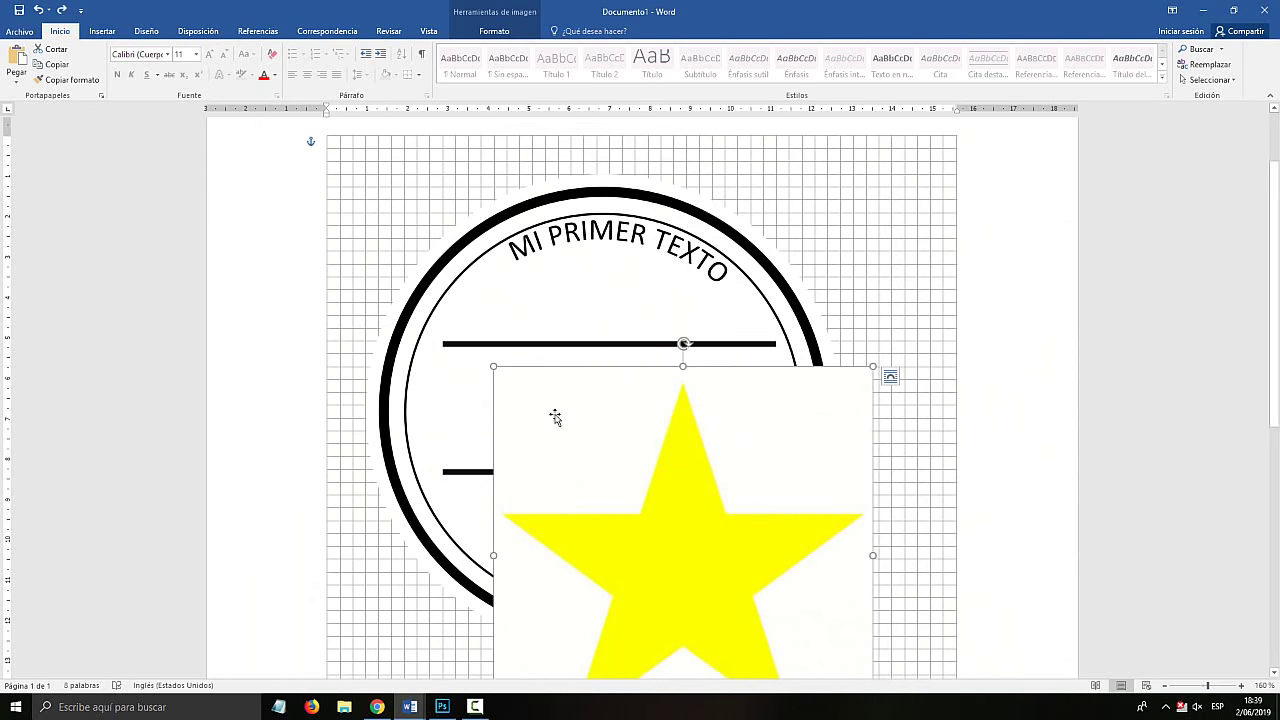
left_click_drag(555, 417, 522, 304)
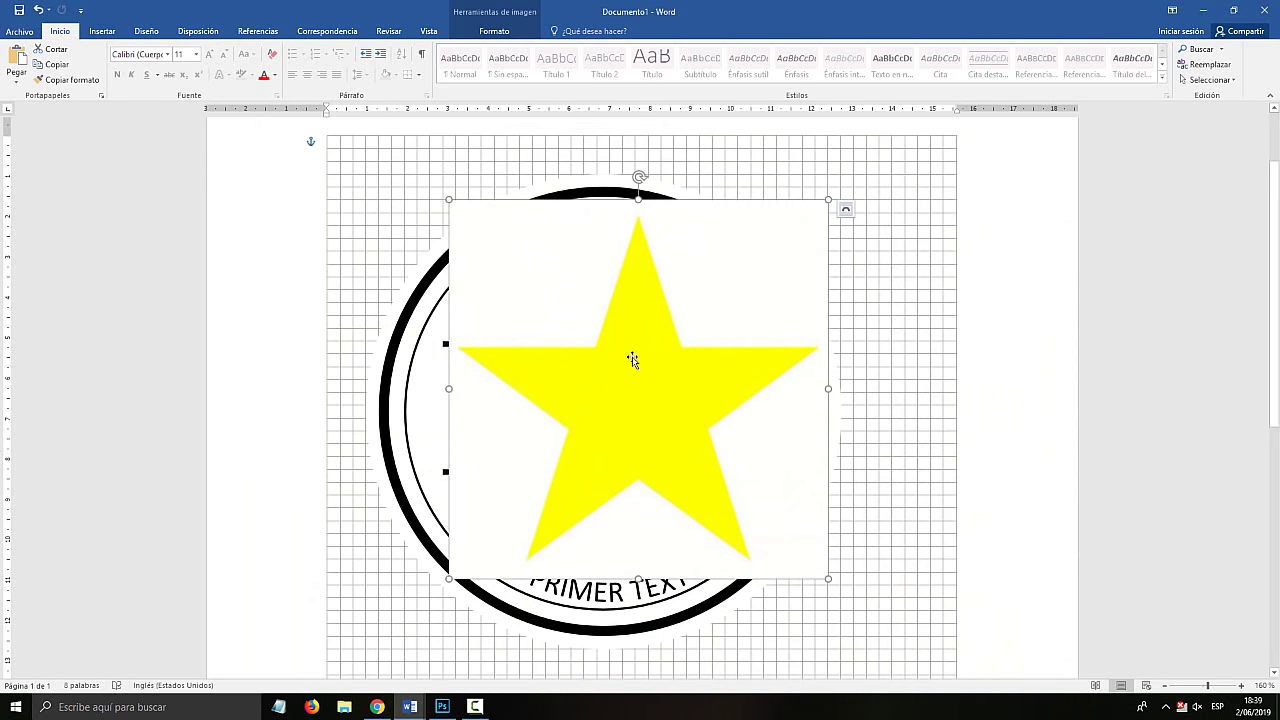
left_click_drag(632, 360, 632, 419)
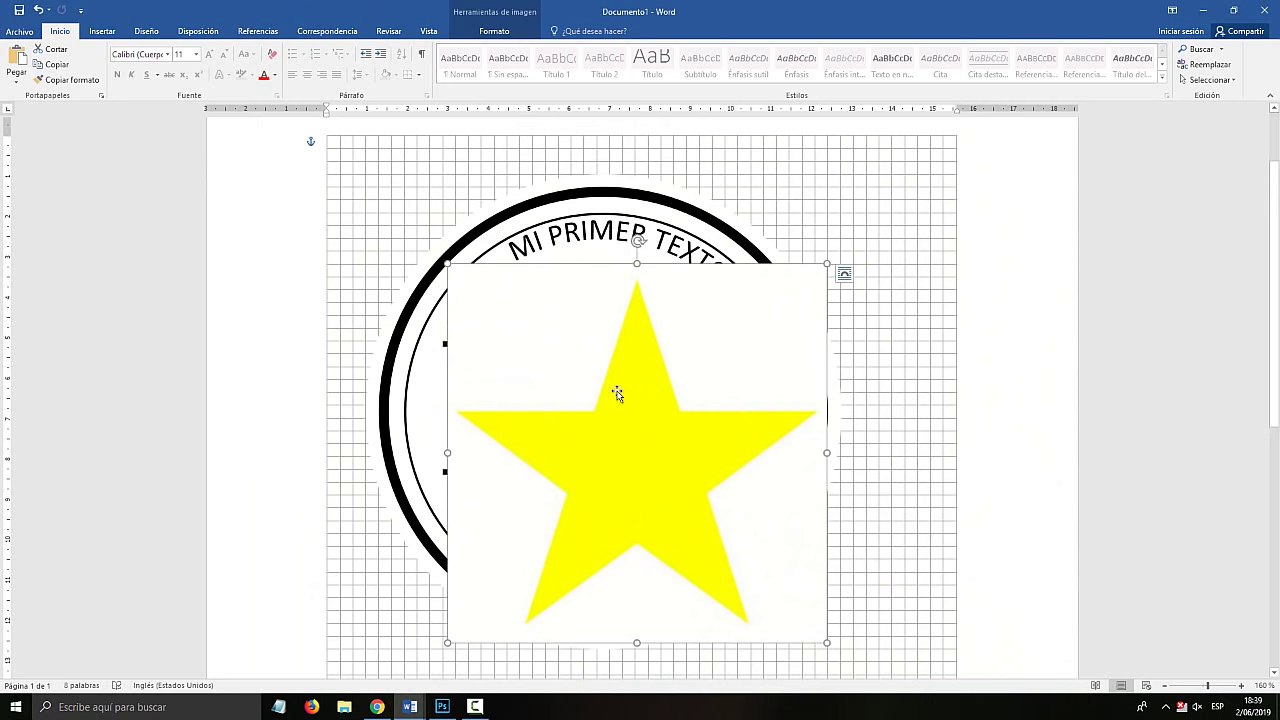
Draw a rectangle about 9 cm high and 9.21 cm wide covering the yellow star picture.
key("super+plus")
left_click(113, 36)
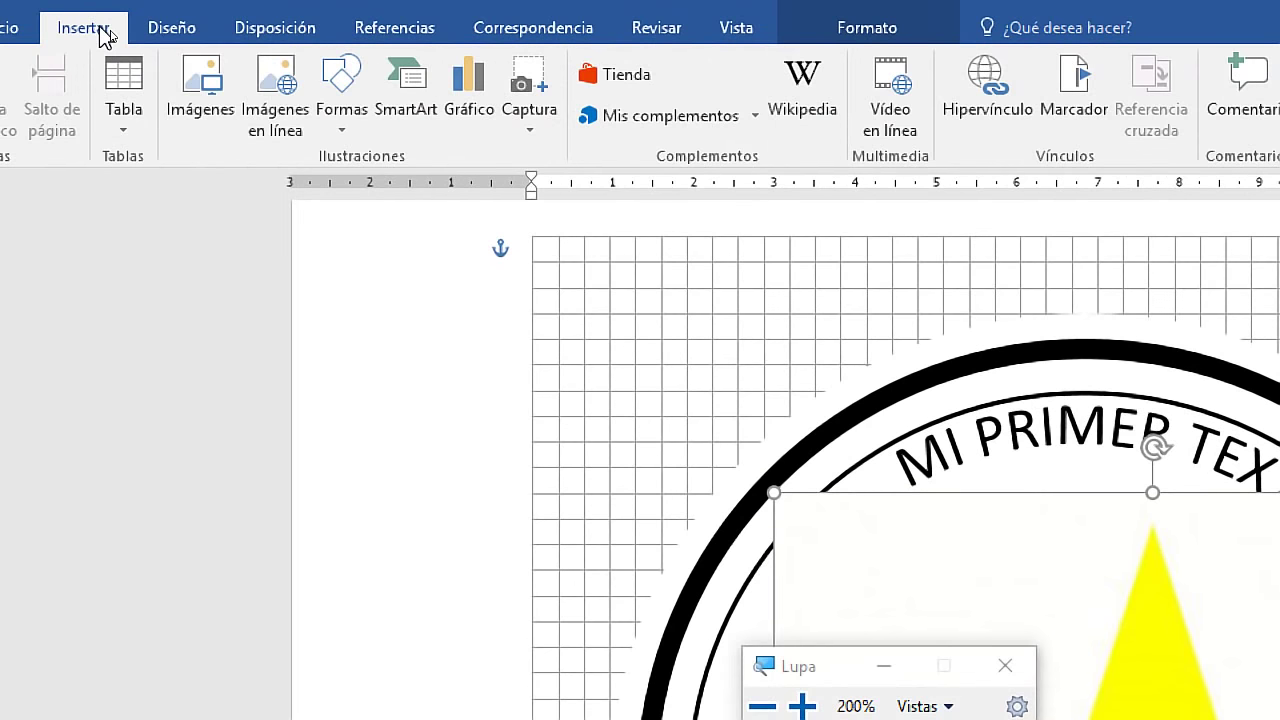
left_click(341, 110)
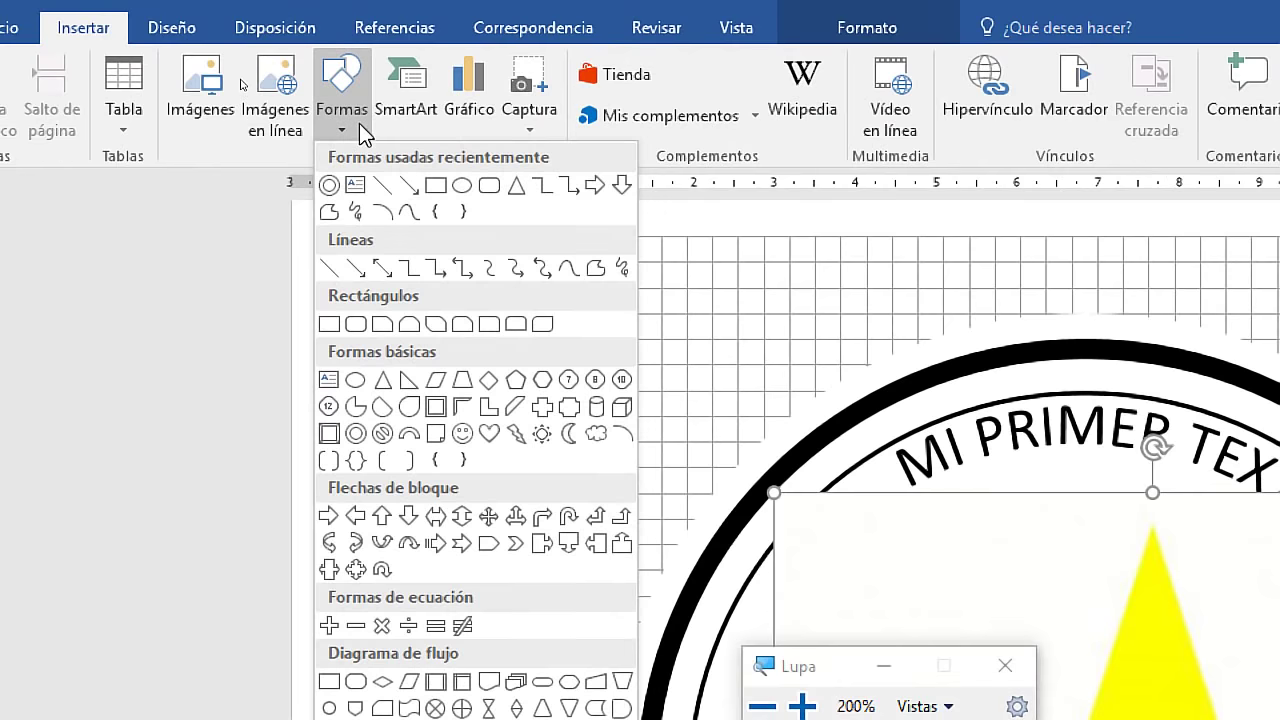
left_click(439, 190)
key("super+Escape")
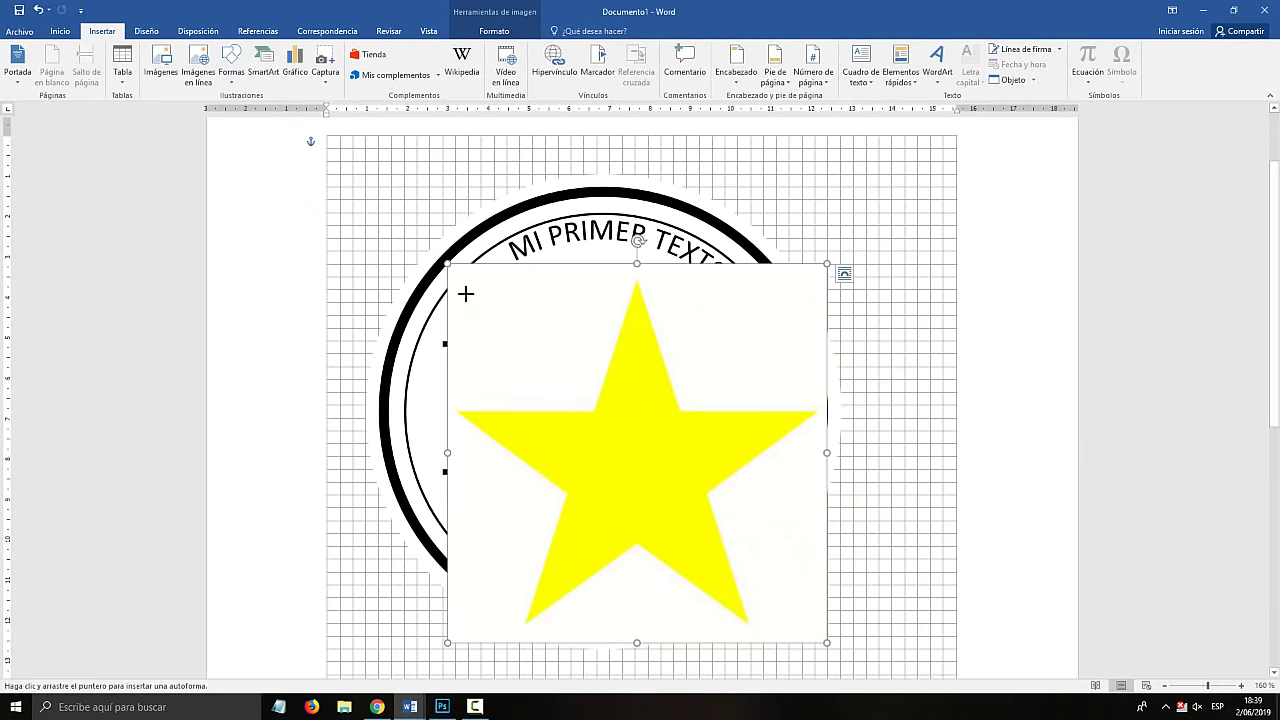
mouse_move(455, 264)
left_mouse_down()
mouse_move(680, 511)
mouse_move(827, 628)
left_mouse_up()
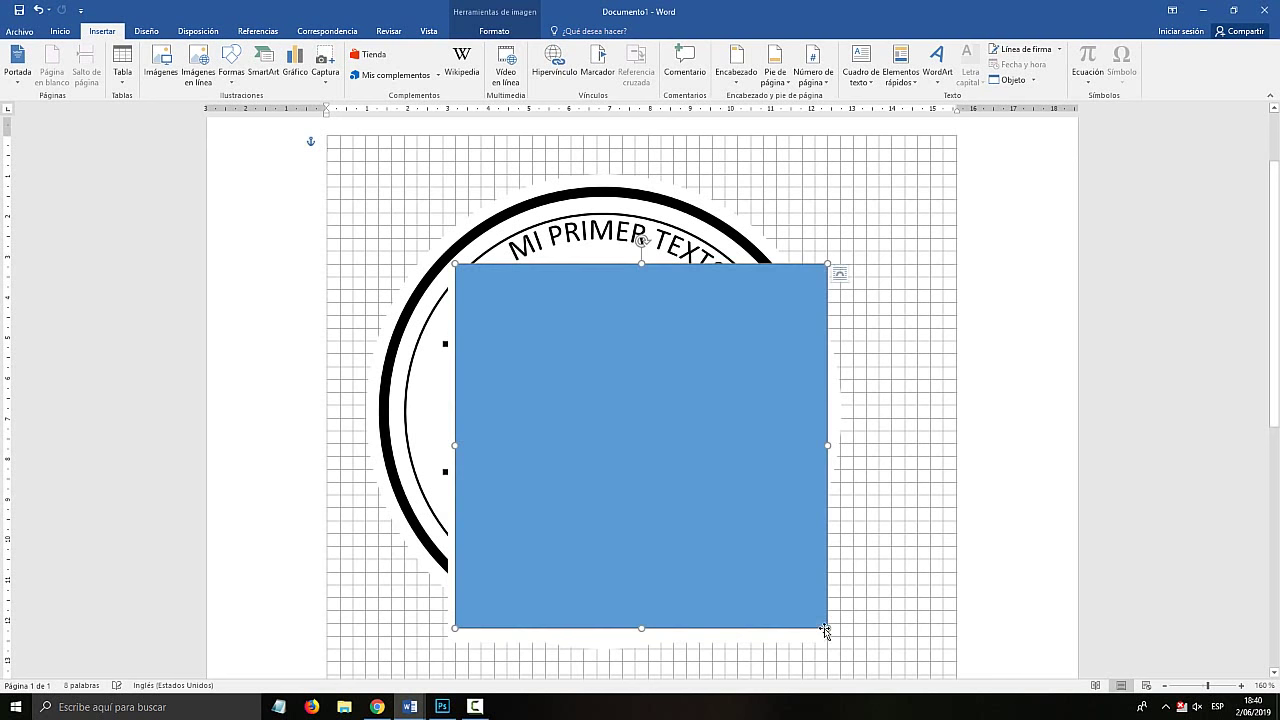
Set the blue rectangle's solid fill transparency to 42% and remove its outline.
right_click(648, 385)
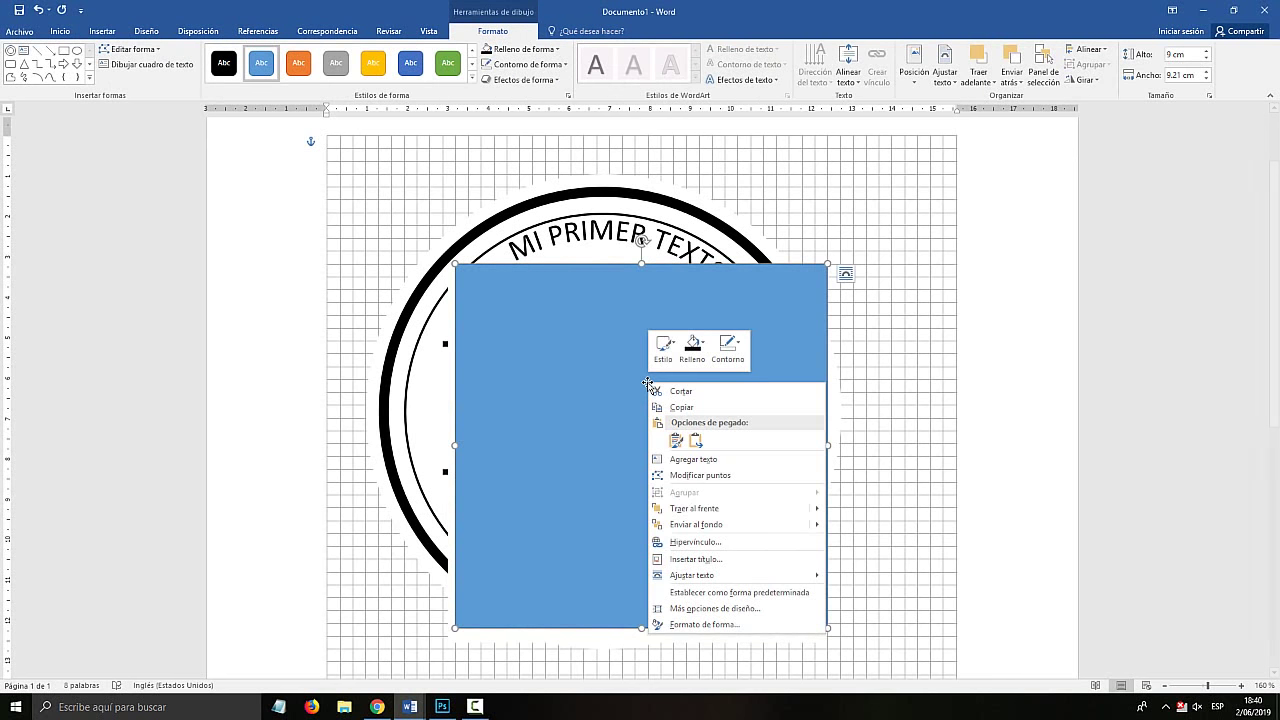
left_click(716, 621)
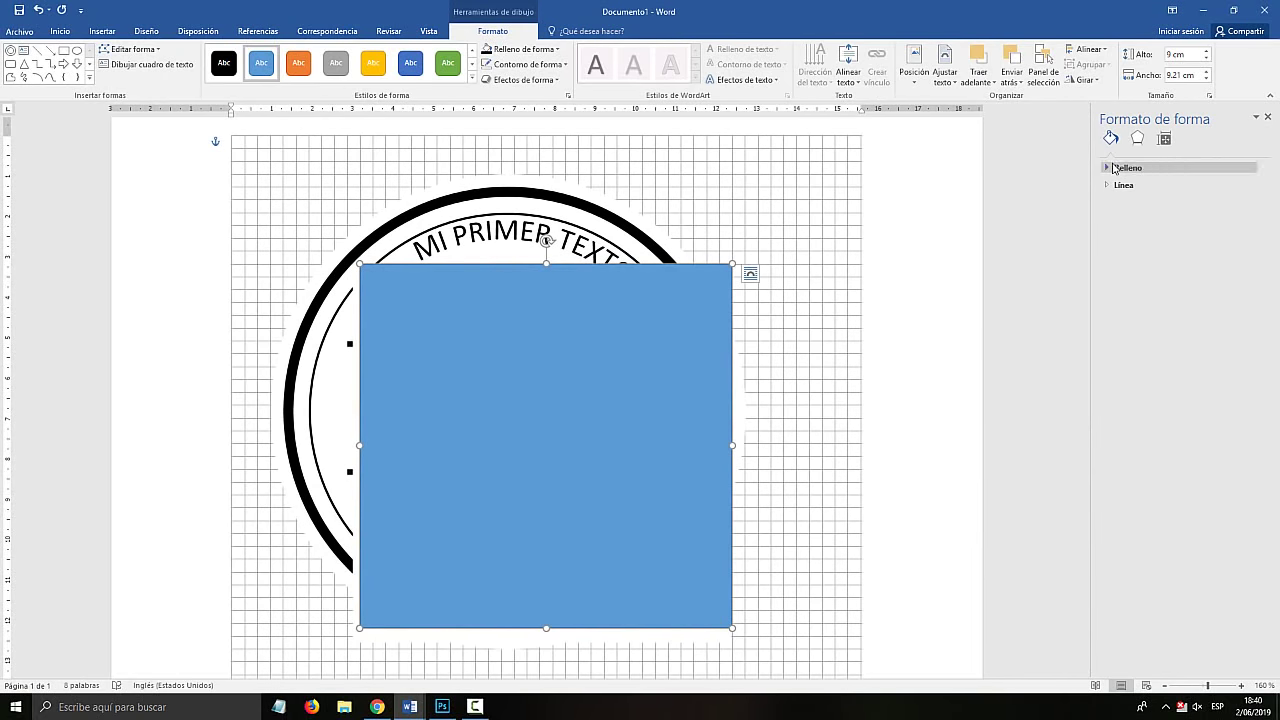
key("super+plus")
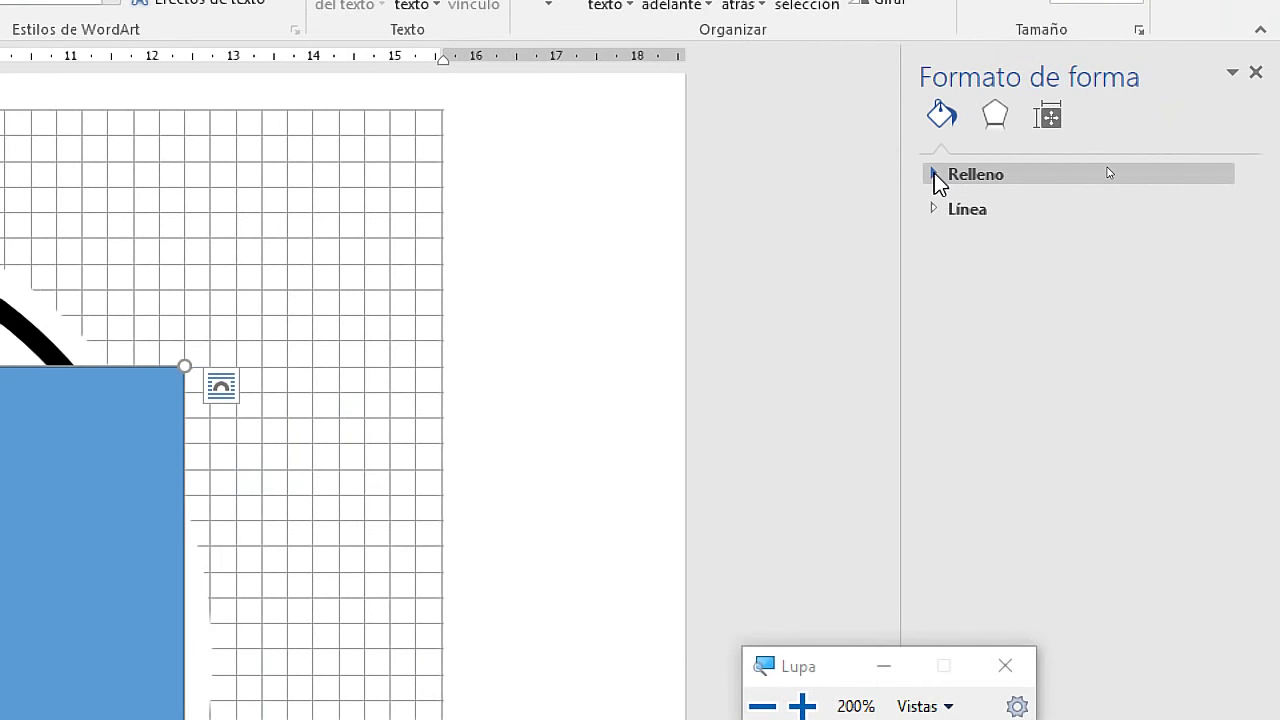
left_click(934, 174)
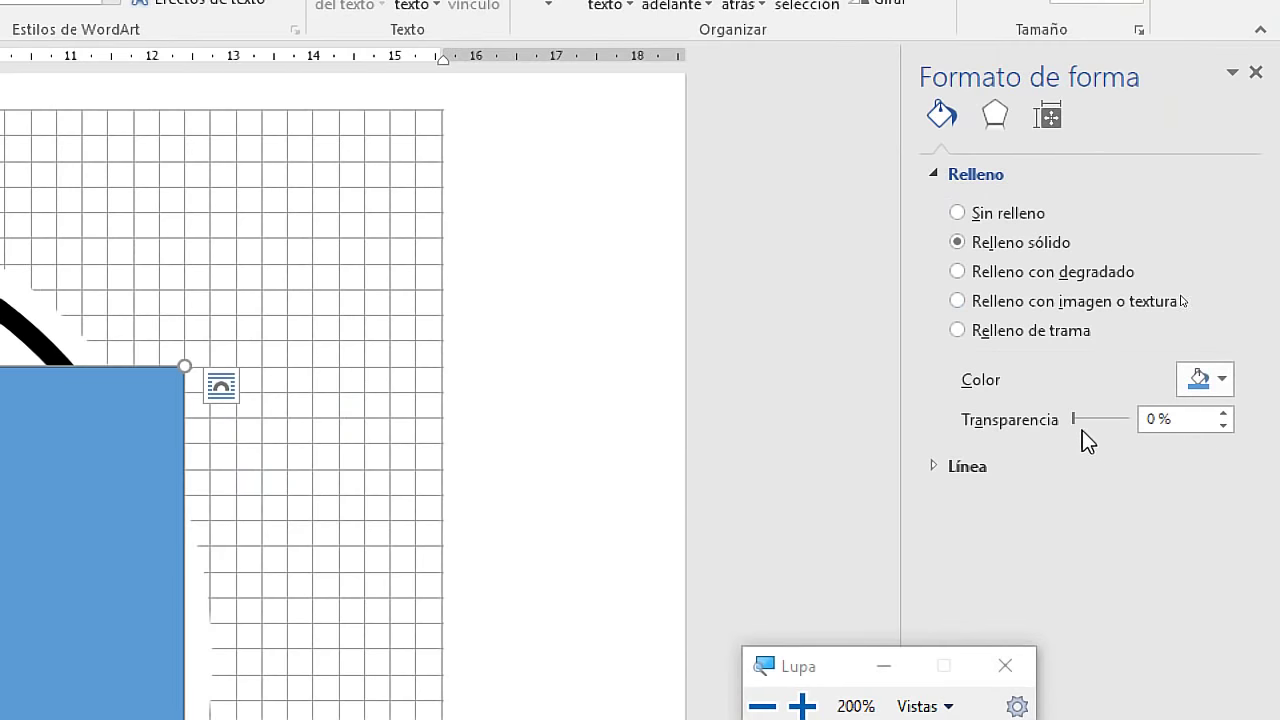
left_click_drag(1074, 419, 1097, 420)
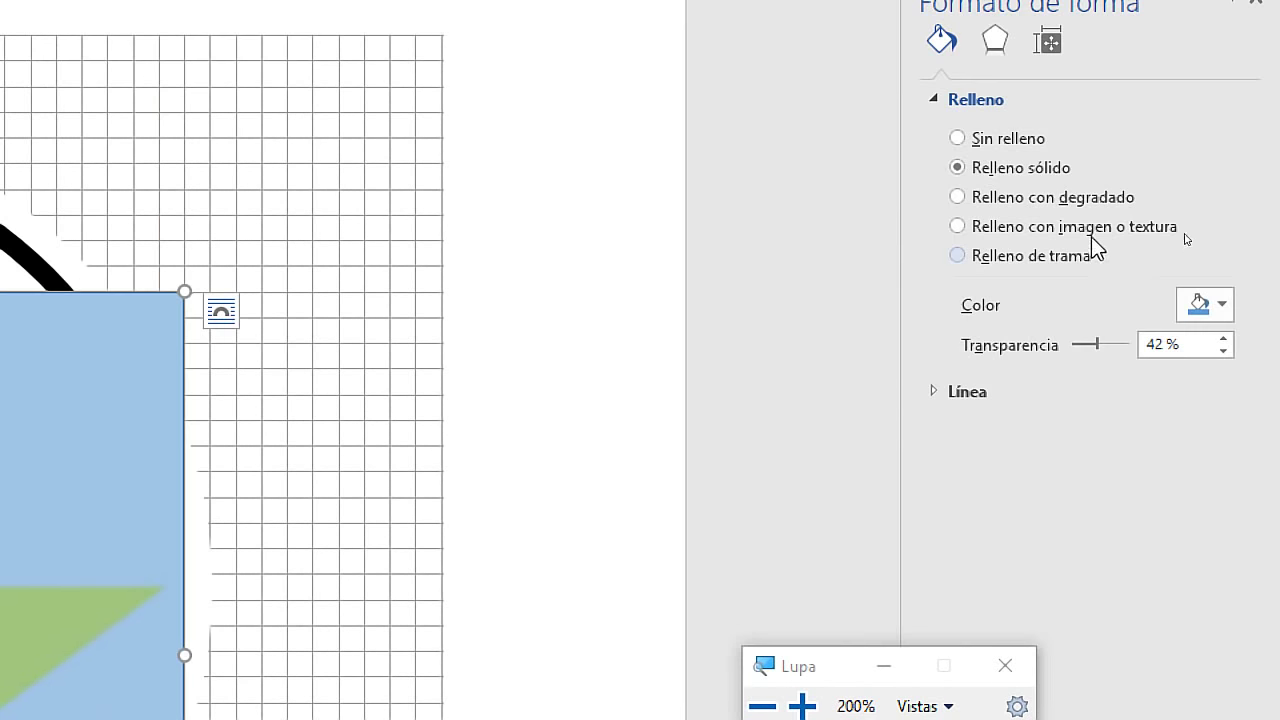
key("super+Escape")
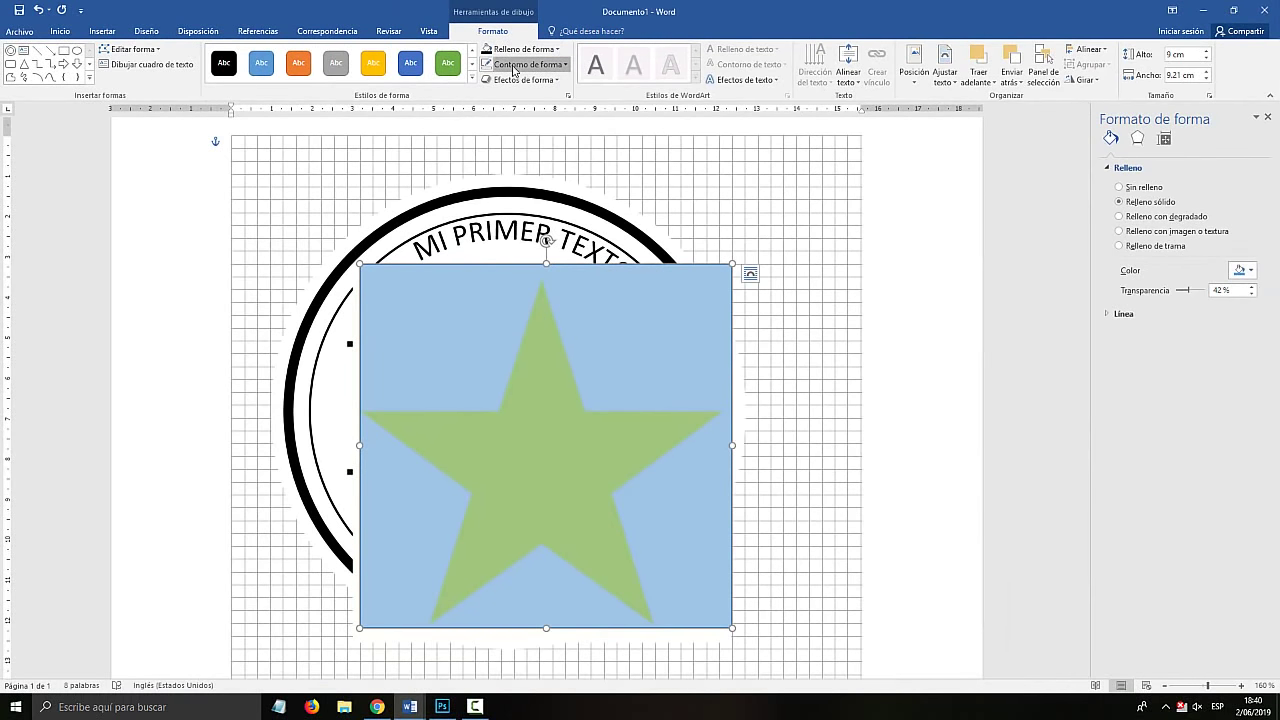
left_click(515, 70)
left_click(523, 177)
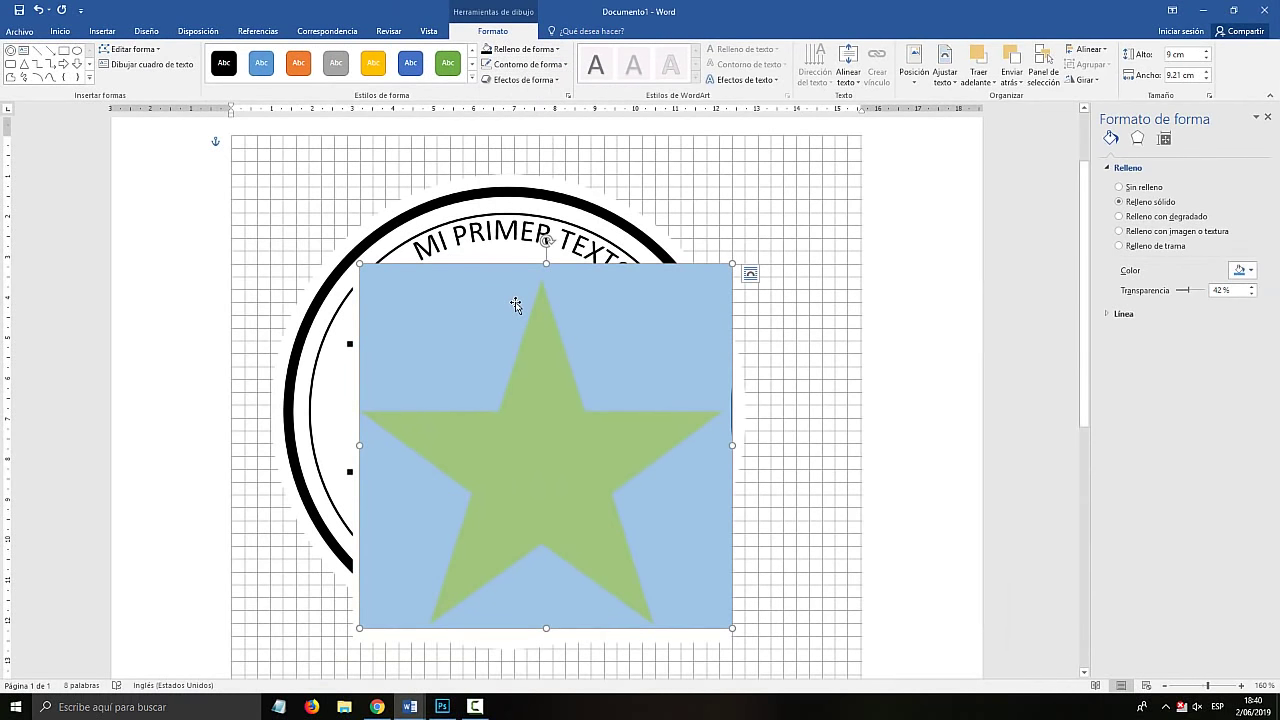
Start editing the blue rectangle's points and add one above the star's top tip and one beside its right tip.
right_click(537, 368)
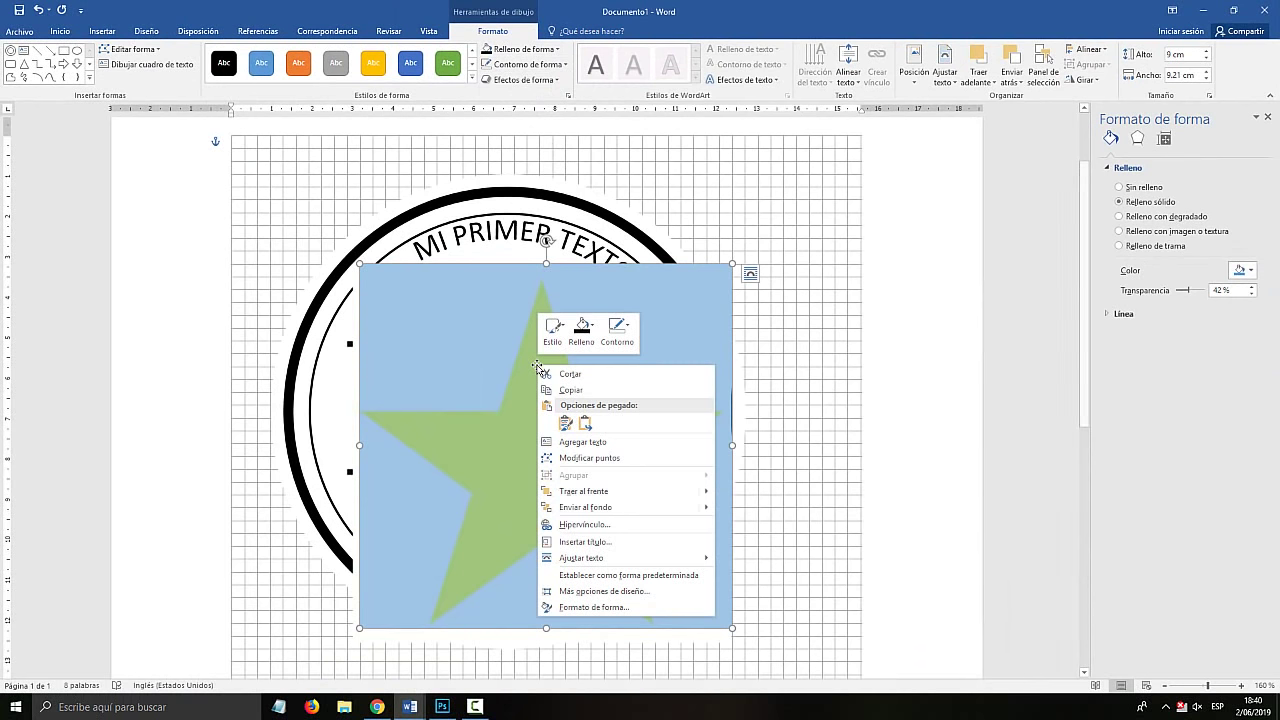
left_click(587, 458)
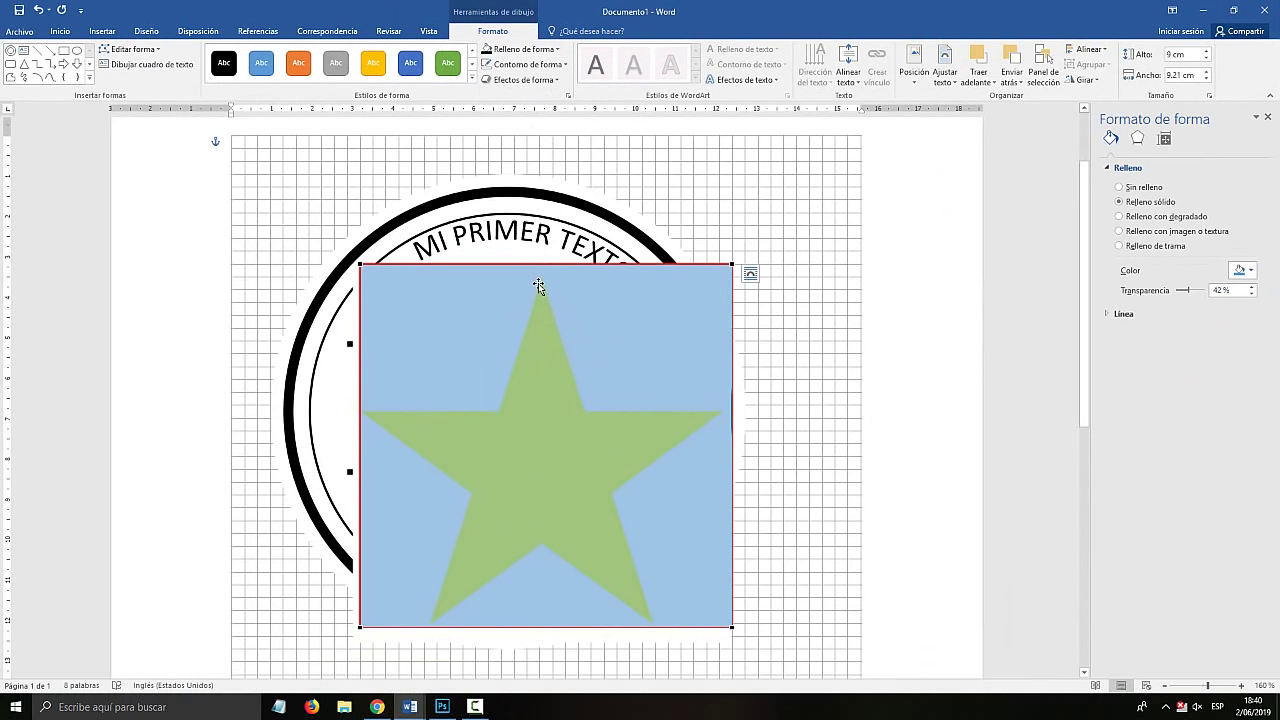
key("super+plus")
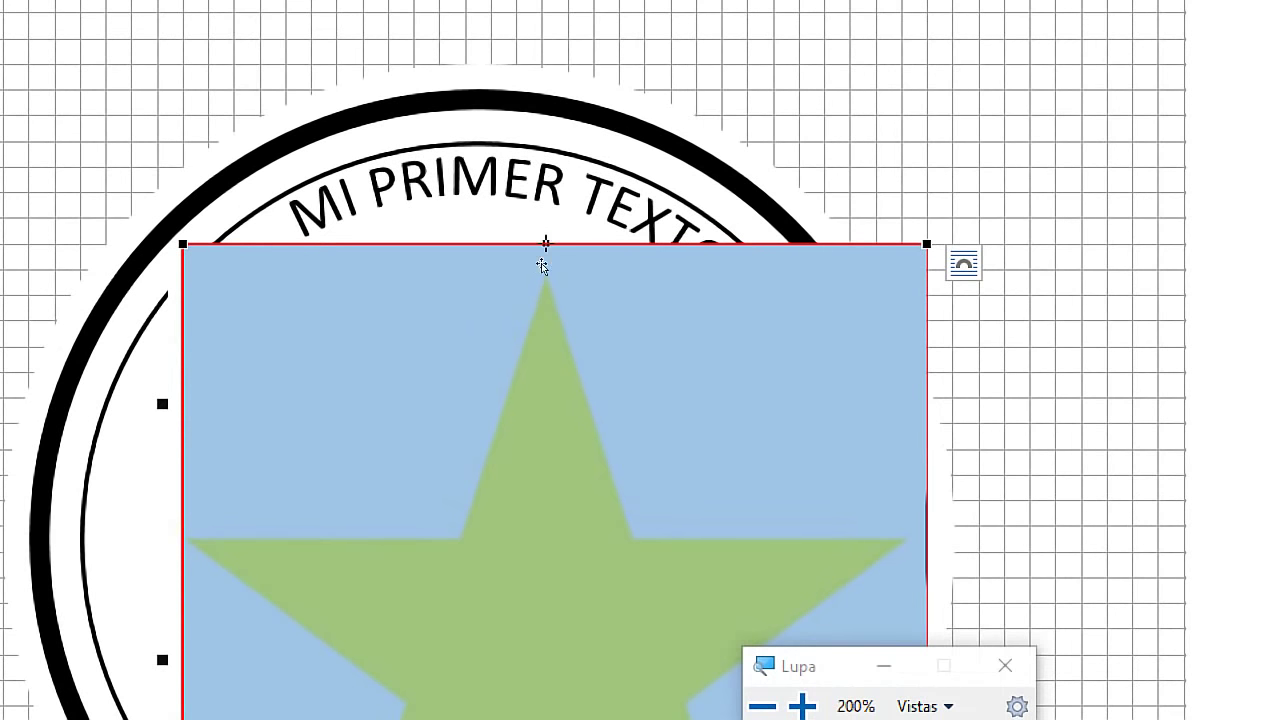
right_click(546, 243)
left_click(590, 263)
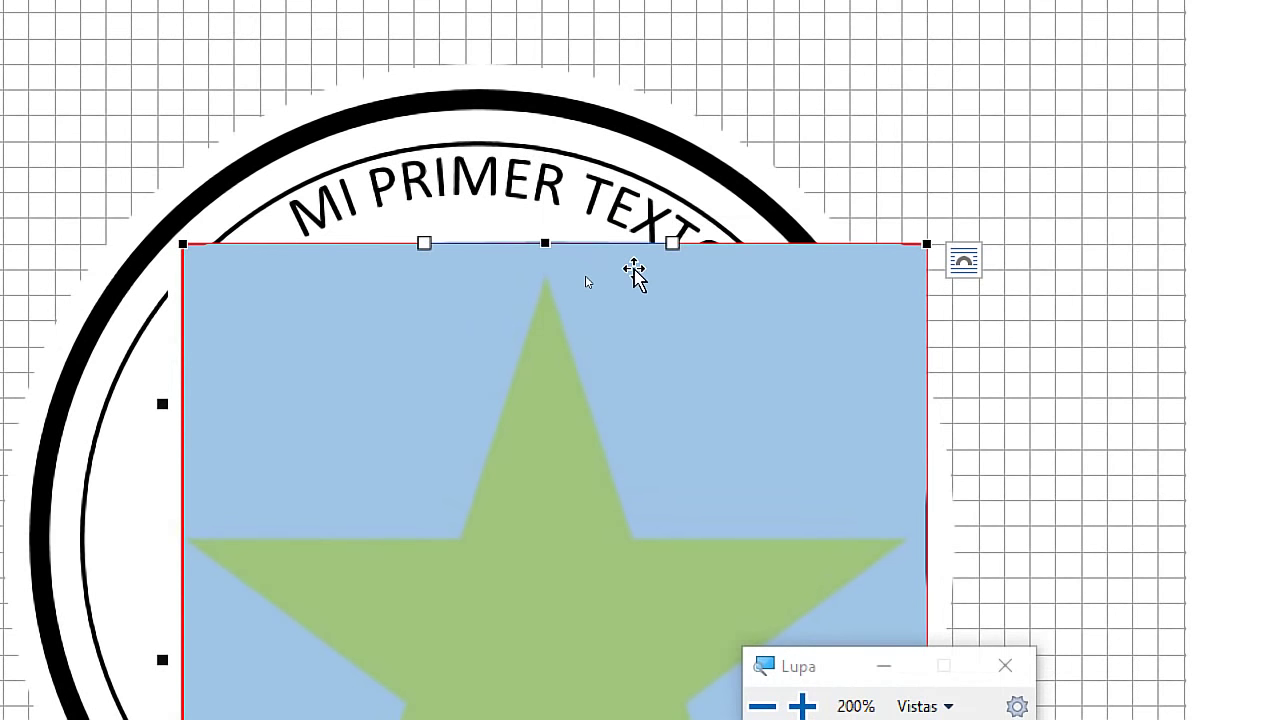
right_click(881, 103)
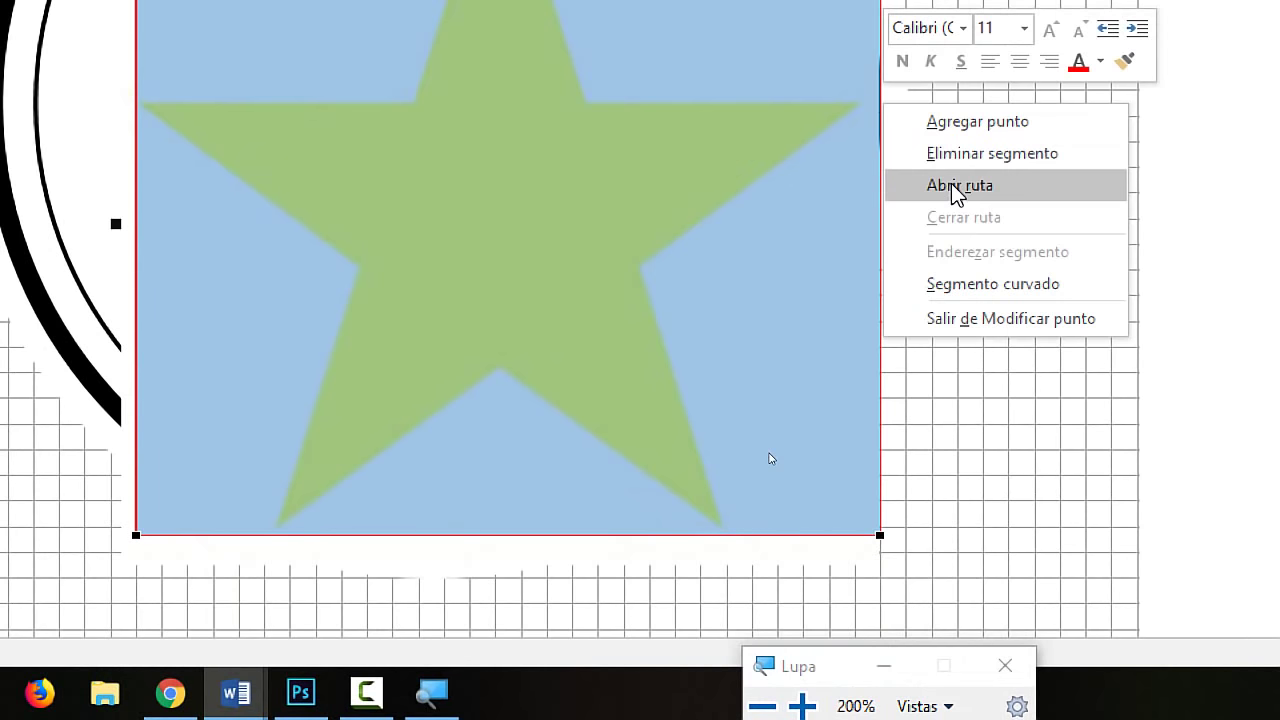
left_click(963, 125)
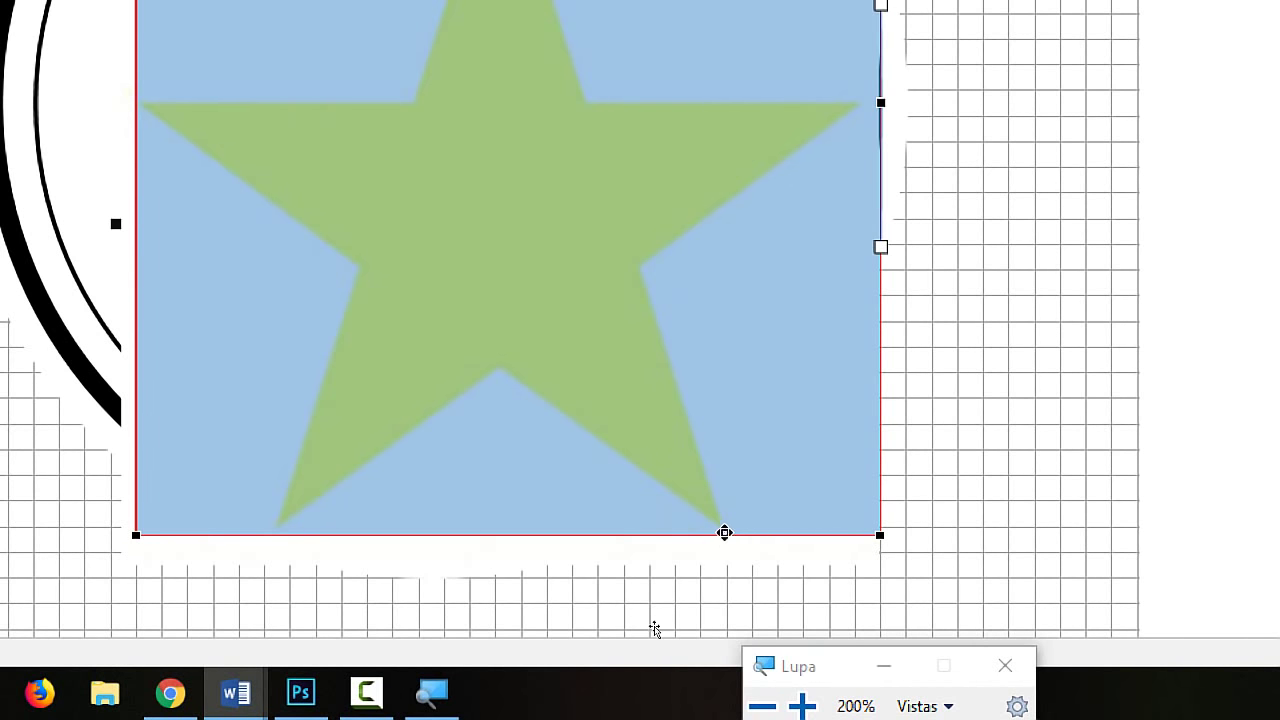
Add points on the rectangle's outline at the star's two lower tips and at its left tip.
right_click(724, 532)
left_click(822, 289)
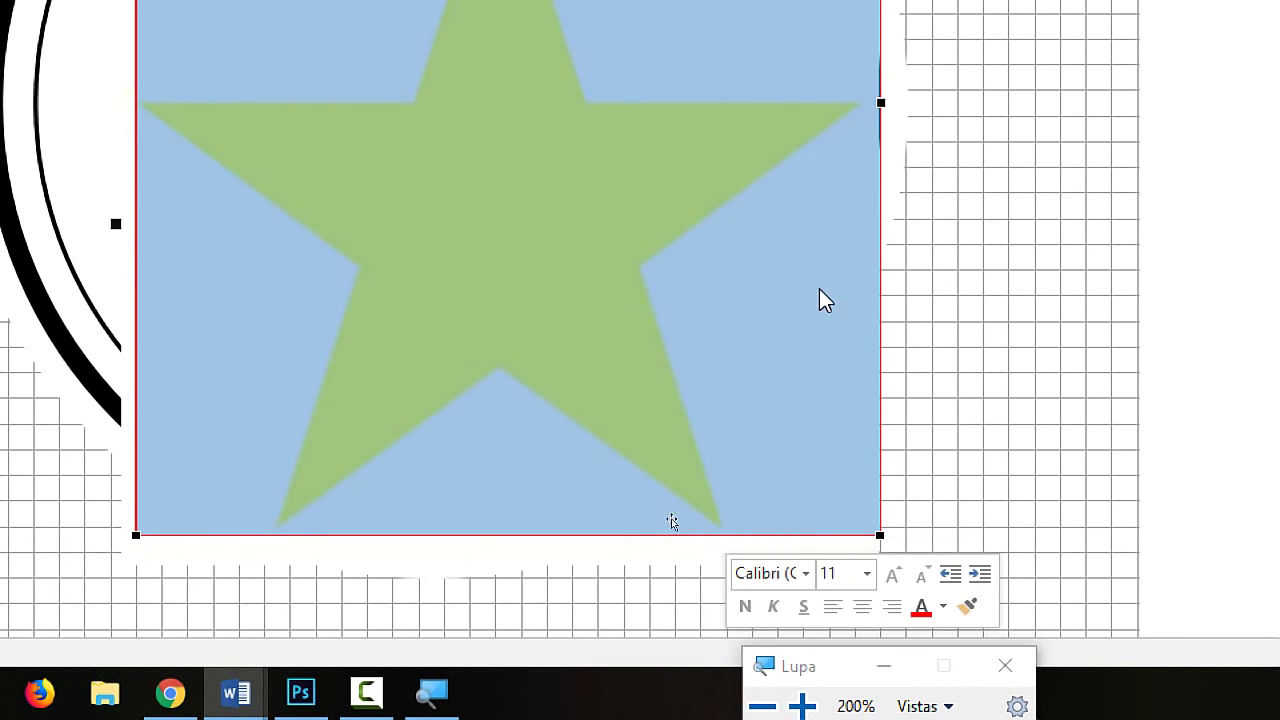
right_click(280, 532)
left_click(354, 328)
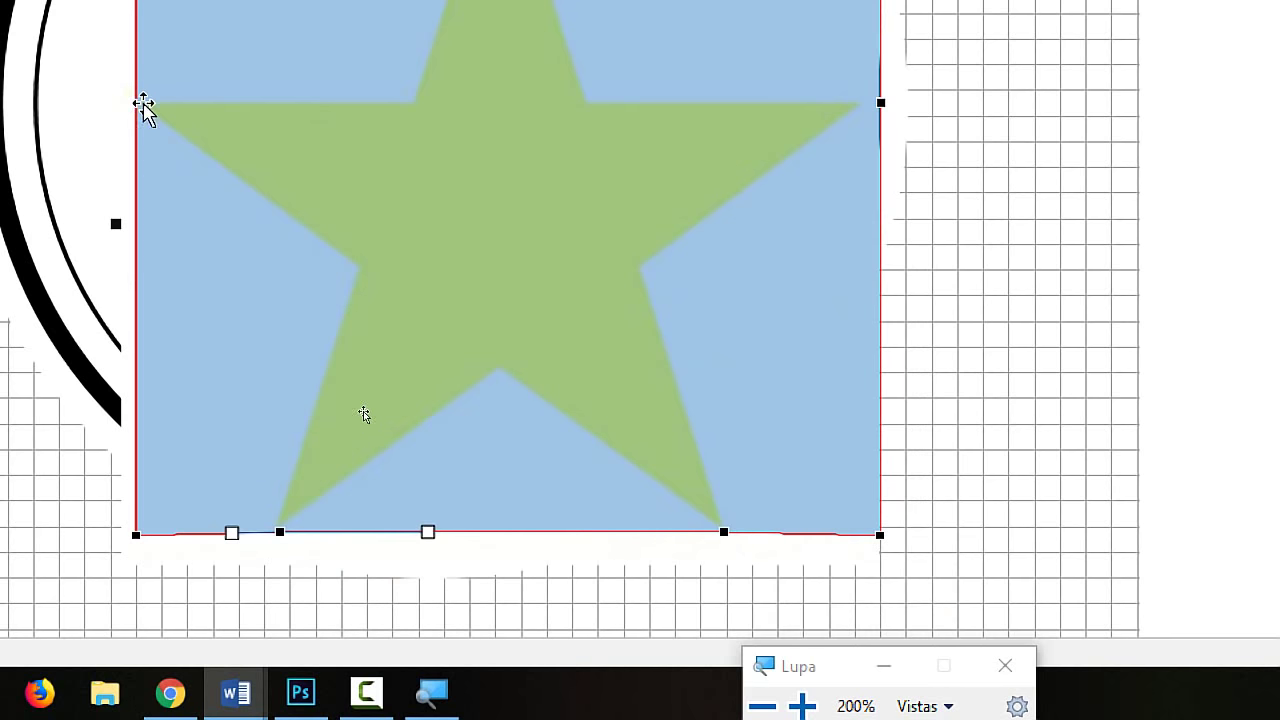
right_click(135, 104)
left_click(189, 126)
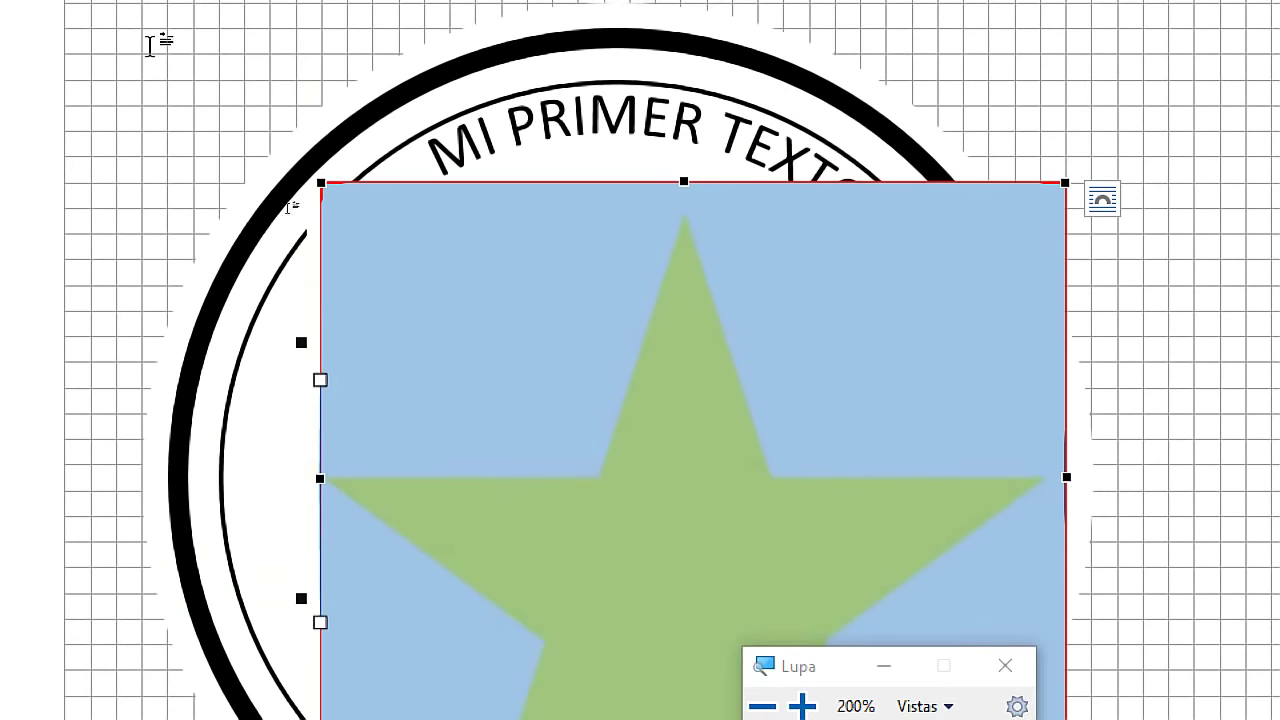
Move the rectangle's upper-left corner point to the star's upper-left notch and collapse its lower curve handle onto the point.
left_click_drag(323, 186, 605, 462)
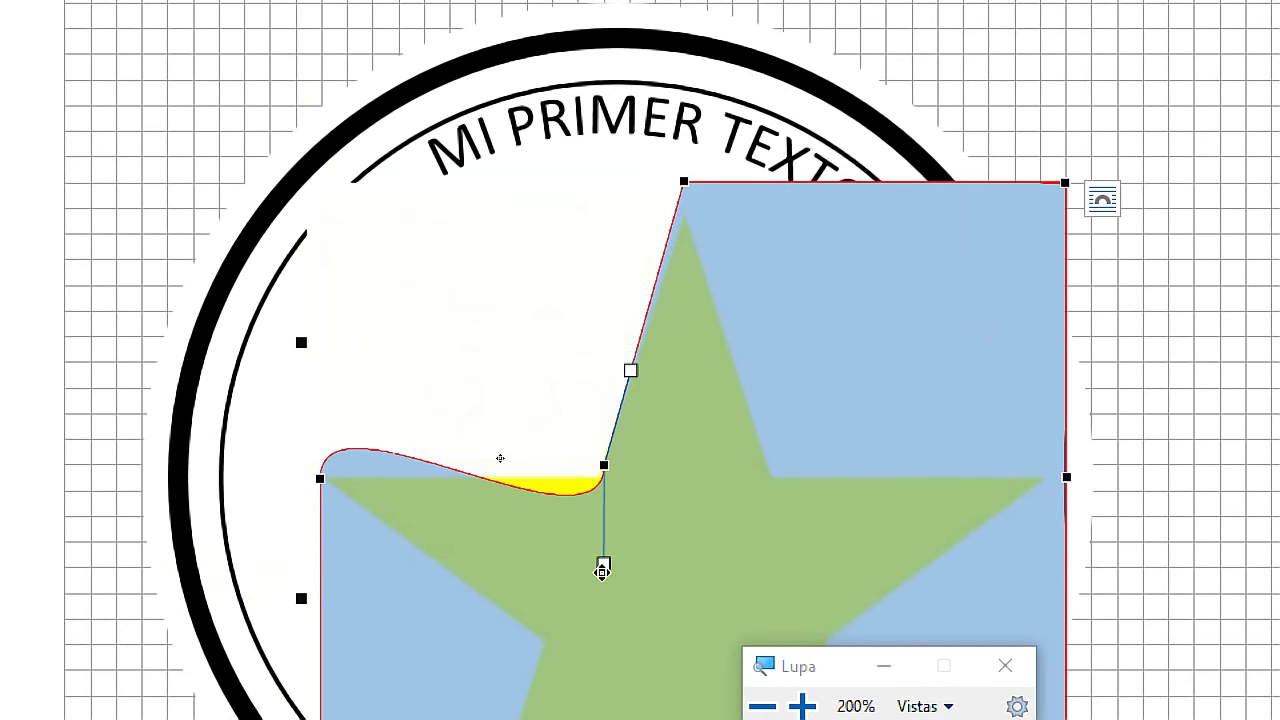
left_click_drag(603, 563, 605, 462)
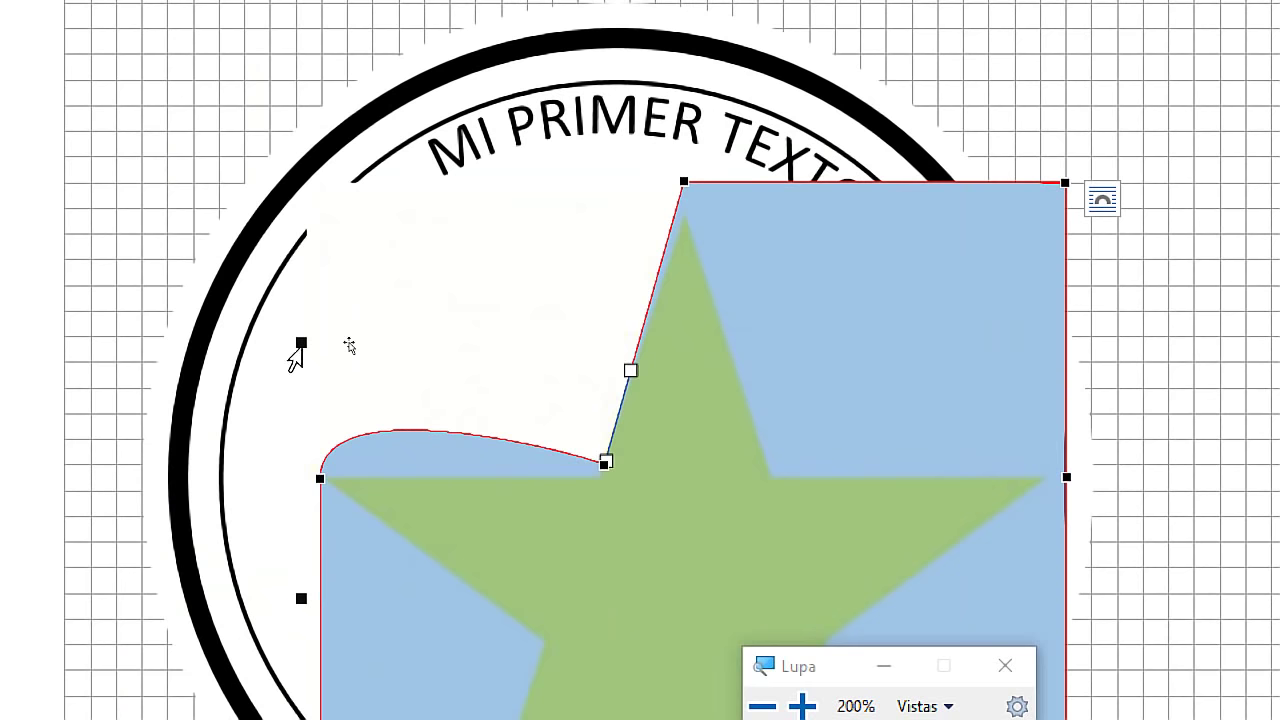
left_click_drag(295, 352, 308, 452)
key("ctrl+z")
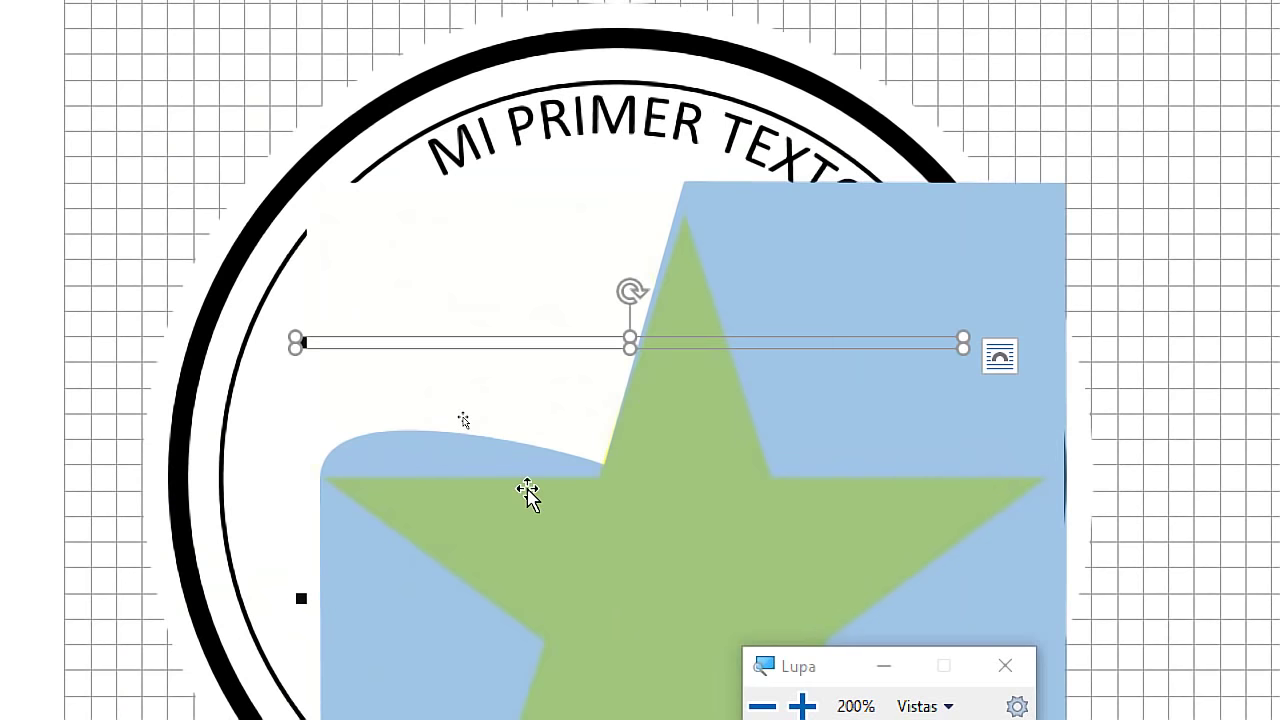
Reopen the blue shape's points and straighten the edge between the star's left tip and upper-left notch.
left_click(578, 508)
right_click(492, 506)
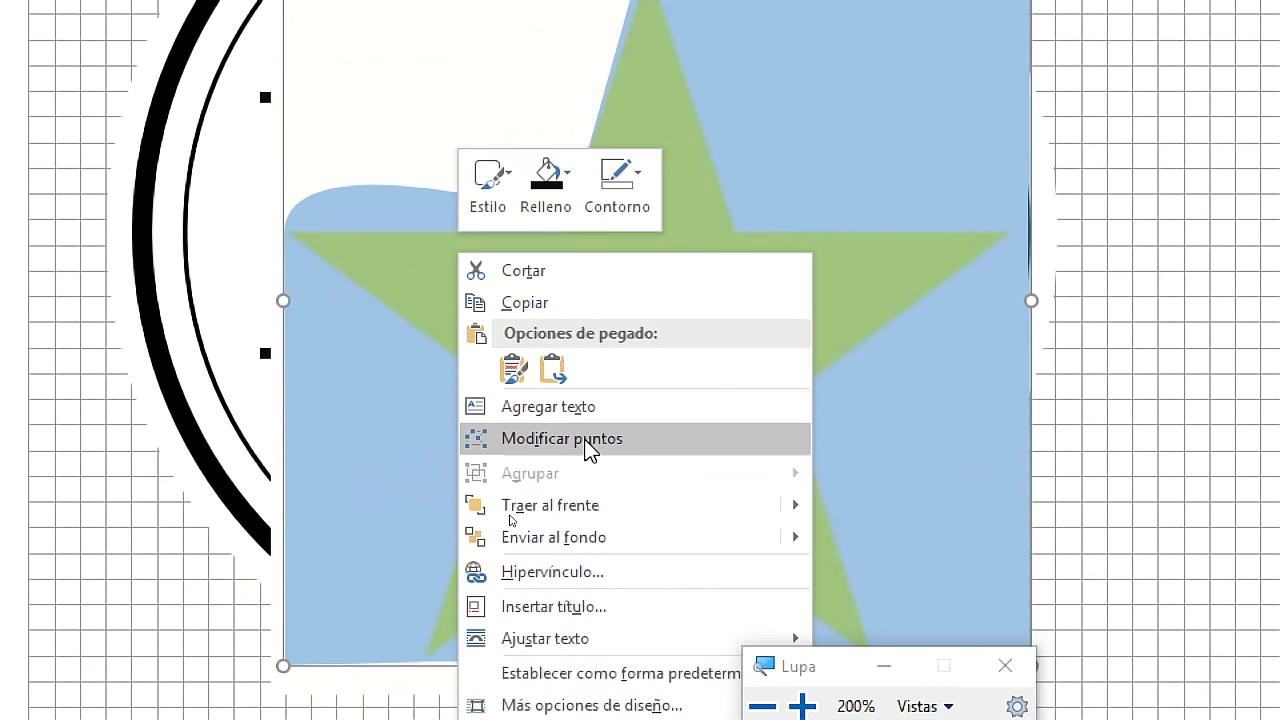
left_click(588, 440)
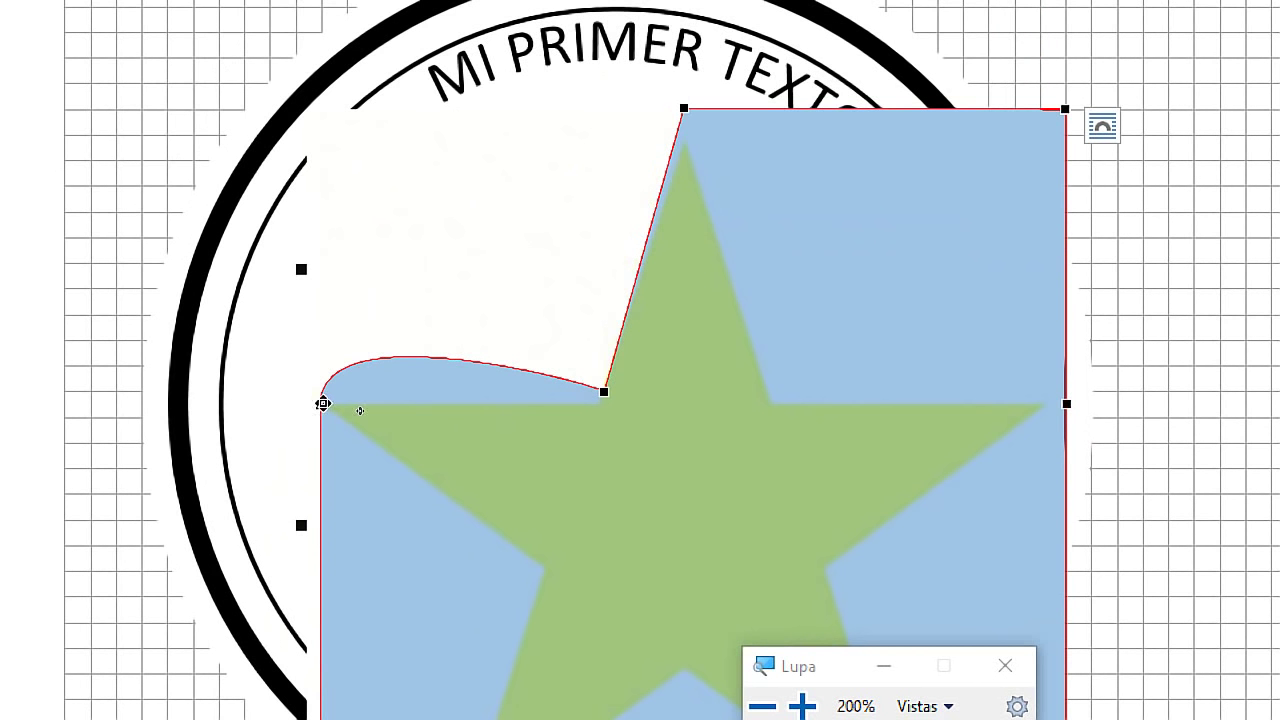
left_click(321, 404)
left_click_drag(318, 306, 321, 403)
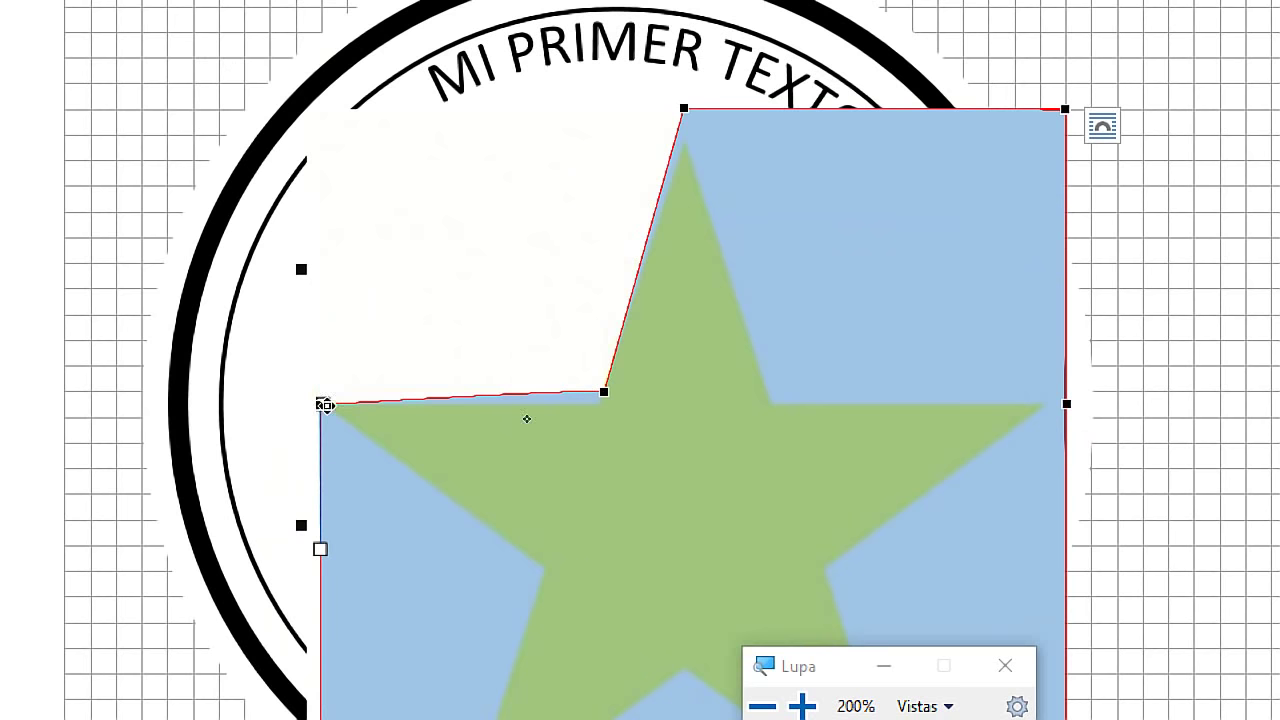
left_click(604, 391)
left_click_drag(597, 406, 604, 405)
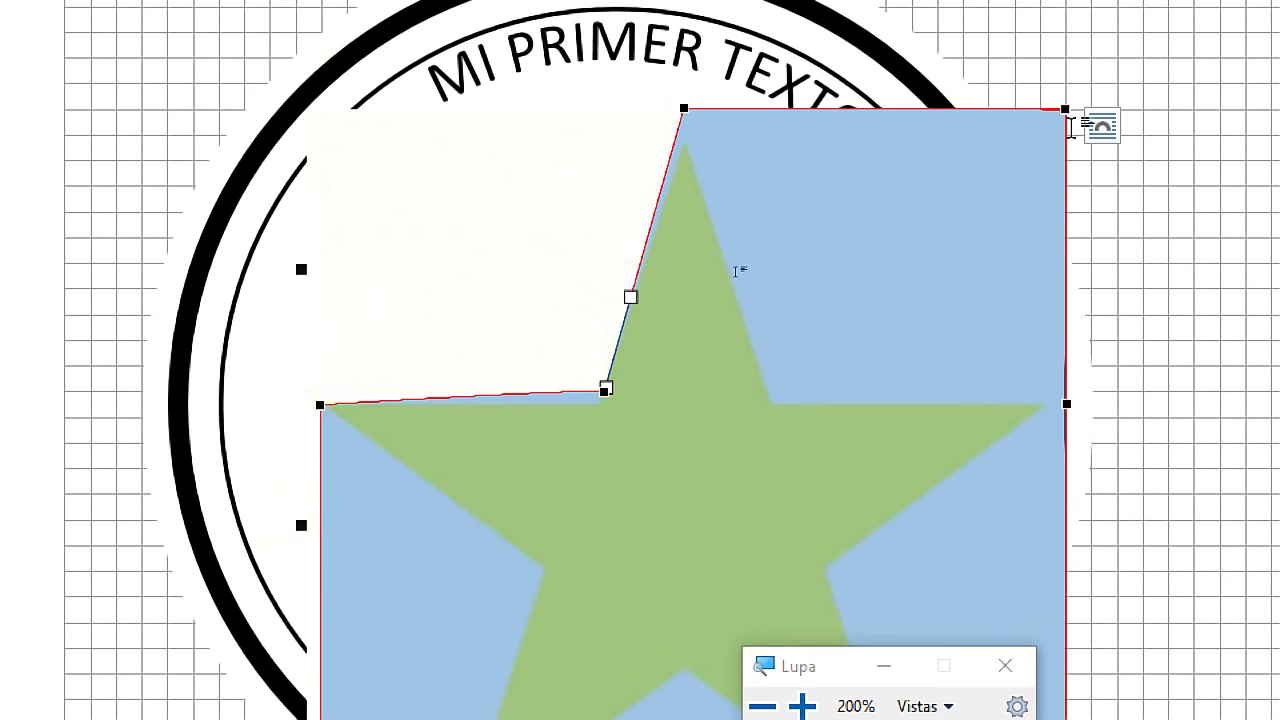
Move the upper-right corner point to the star's upper-right notch and straighten the edge to the right tip.
left_click_drag(733, 264, 760, 395)
left_click_drag(758, 490, 761, 393)
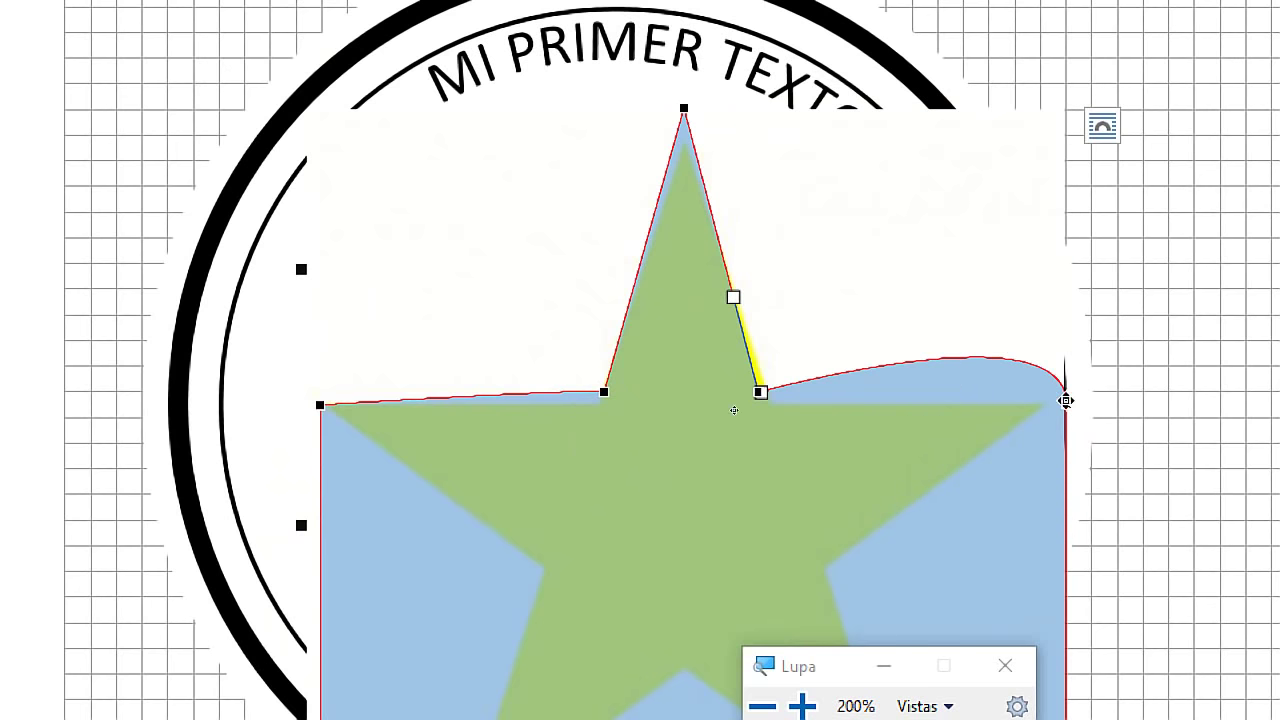
left_click(1065, 405)
left_click_drag(1066, 306, 1066, 409)
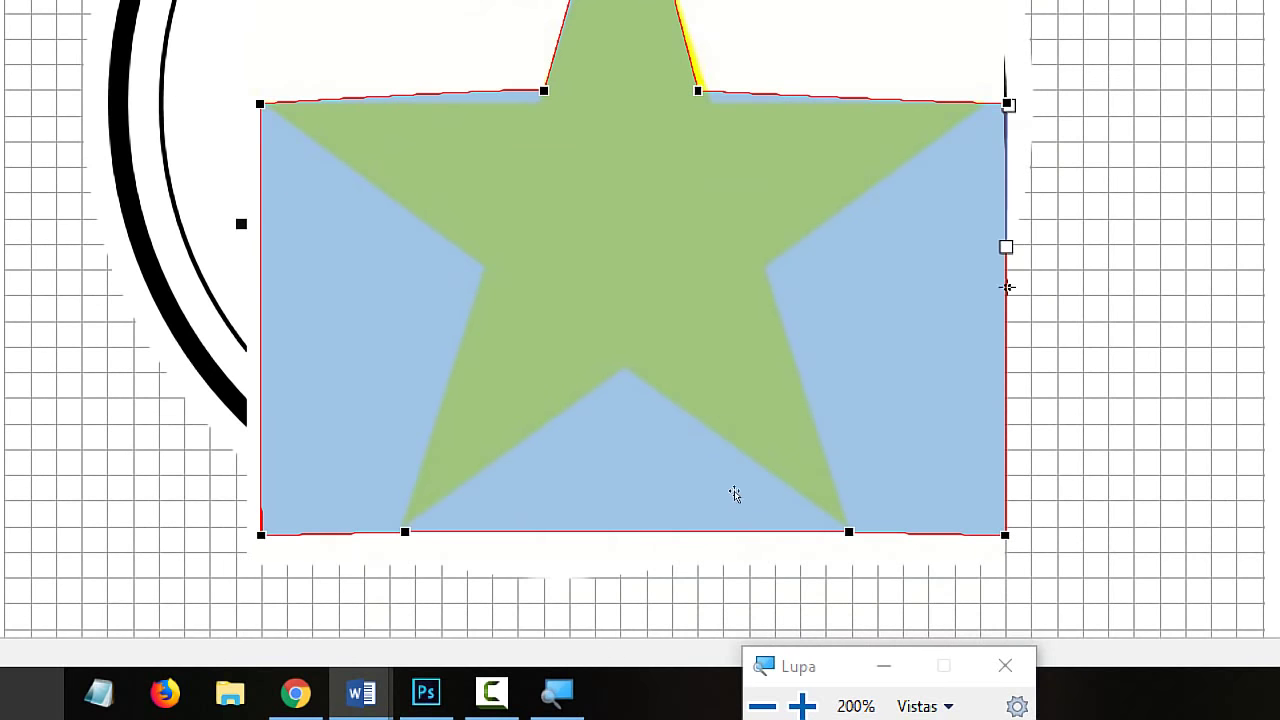
Move the lower-right corner point to the star's lower-right notch and straighten the edges on both sides of it.
mouse_move(1006, 247)
left_mouse_down()
mouse_move(803, 277)
mouse_move(1024, 270)
mouse_move(1007, 271)
left_mouse_up()
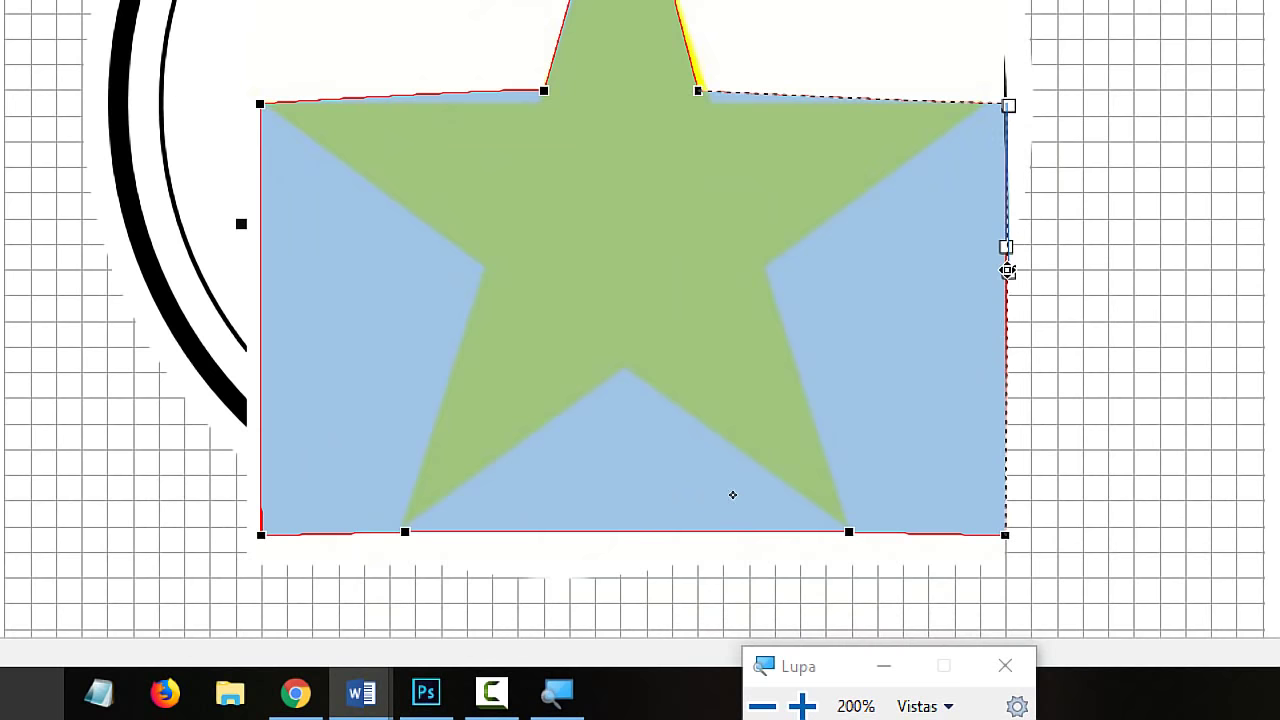
left_click_drag(995, 526, 769, 268)
left_click_drag(801, 357, 774, 270)
left_click_drag(774, 123, 774, 270)
left_click(1009, 105)
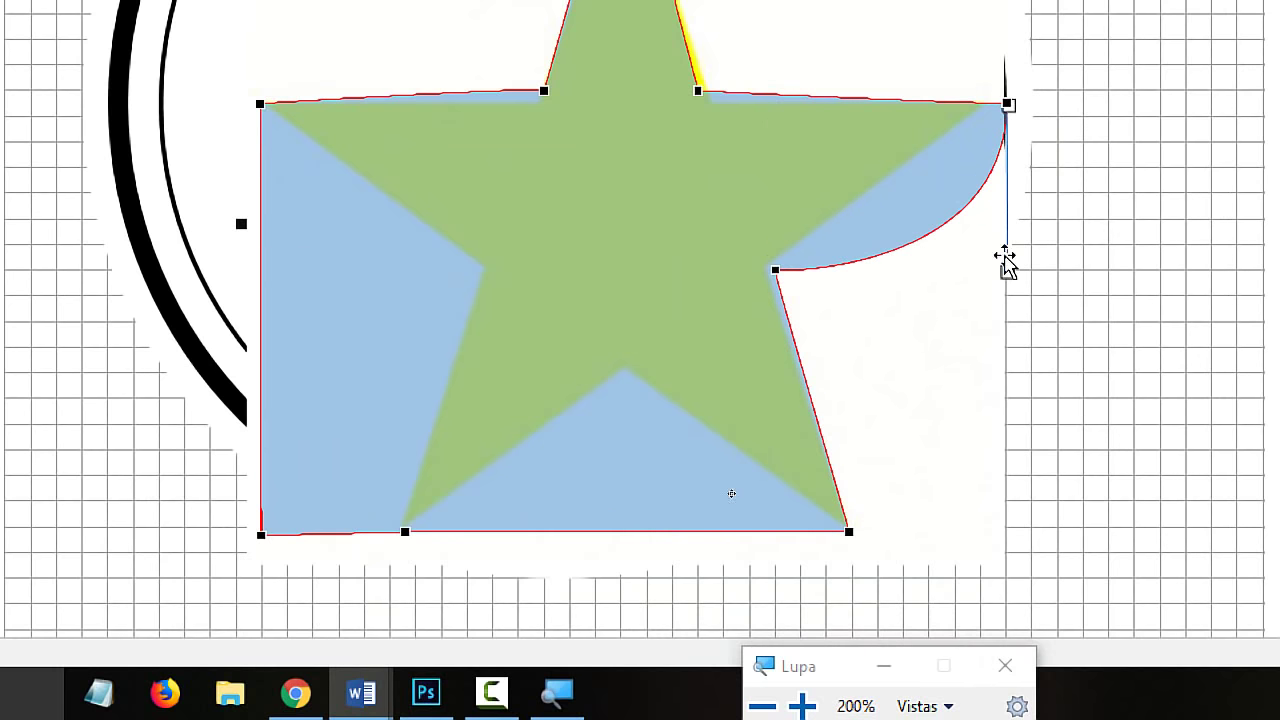
left_click_drag(1005, 258, 1006, 103)
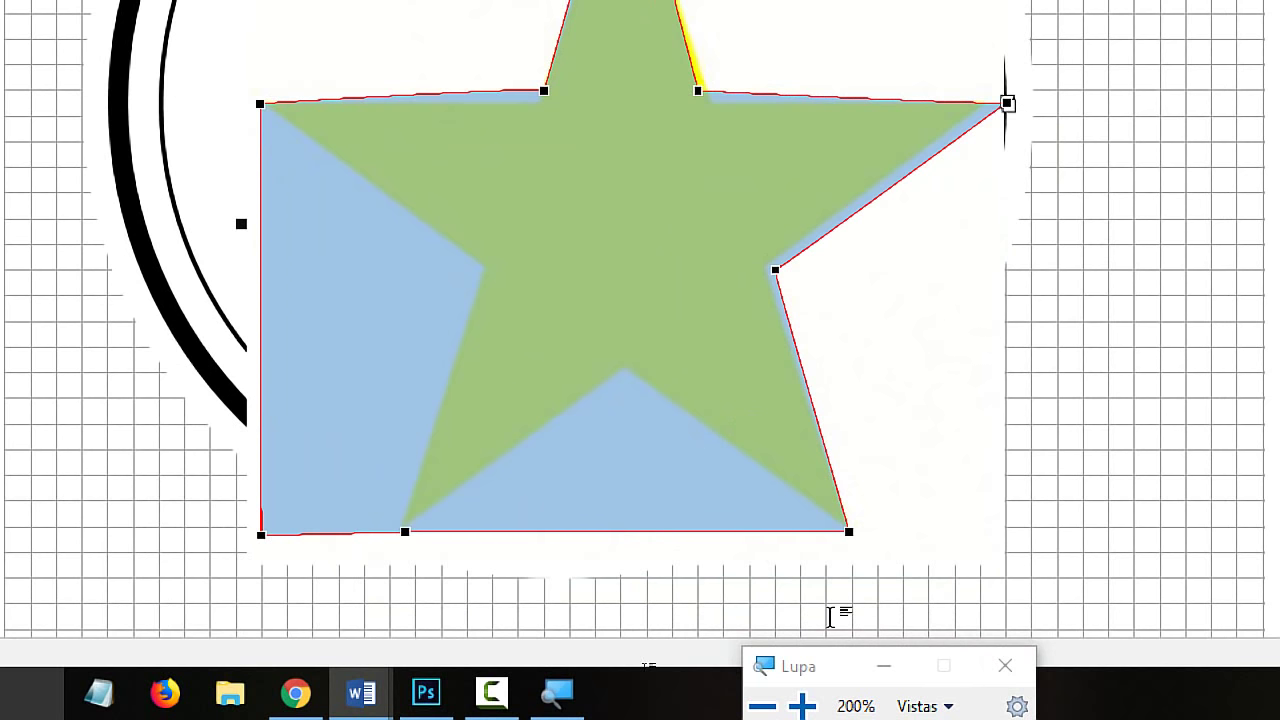
Add a point midway along the blue shape's bottom edge and move it up to the star's bottom notch.
right_click(605, 532)
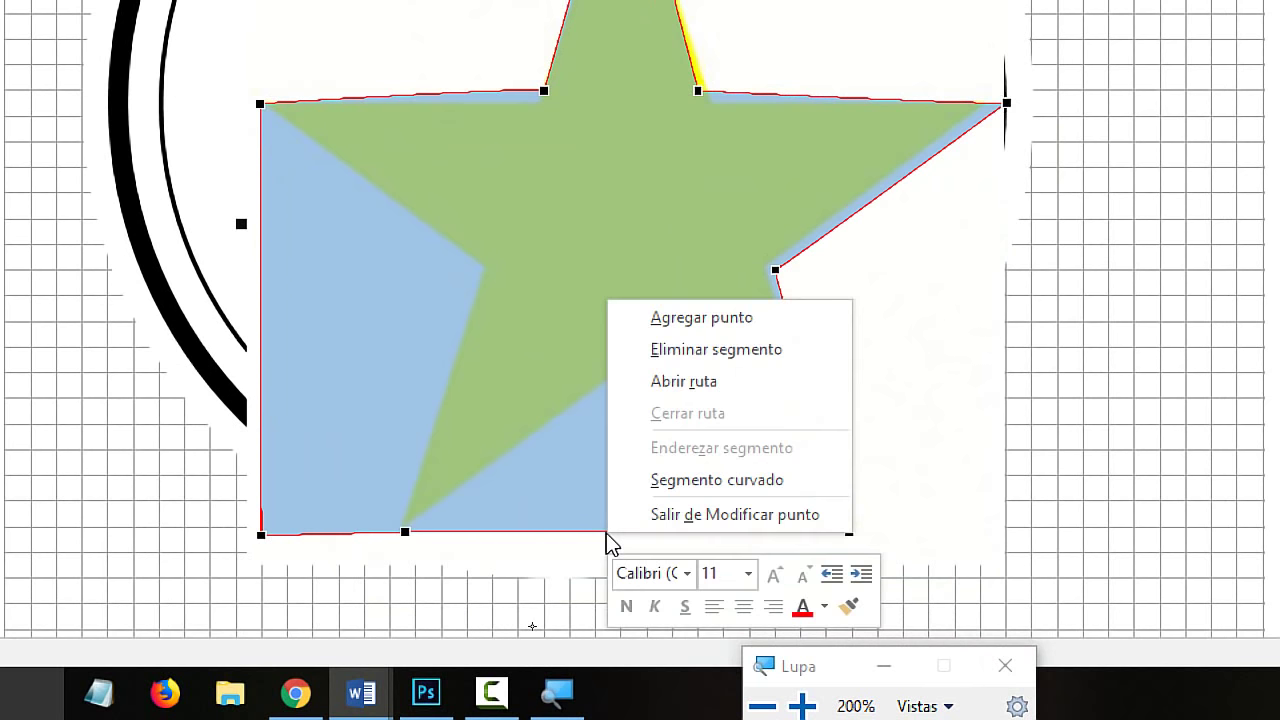
left_click(650, 481)
left_click(608, 533)
left_click_drag(605, 530, 620, 372)
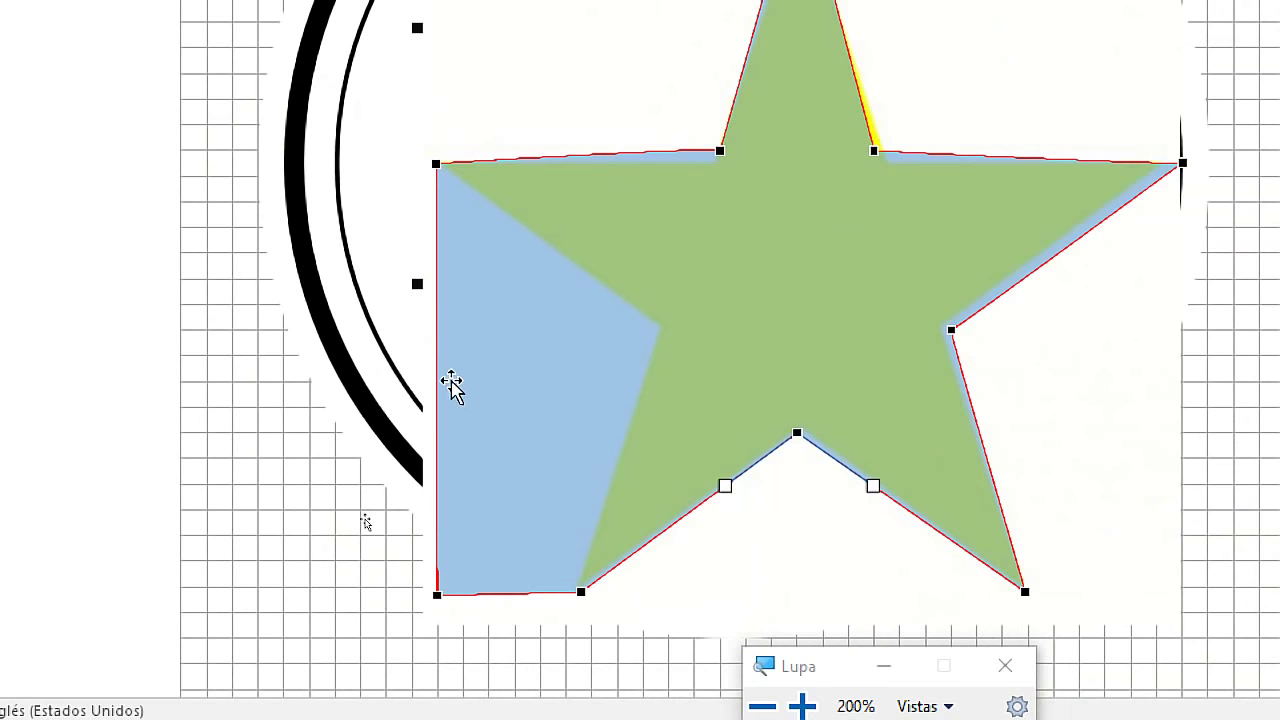
Add a point on the left edge, move it to the star's lower-left notch and straighten the edge to the left tip.
right_click(439, 371)
left_click(523, 391)
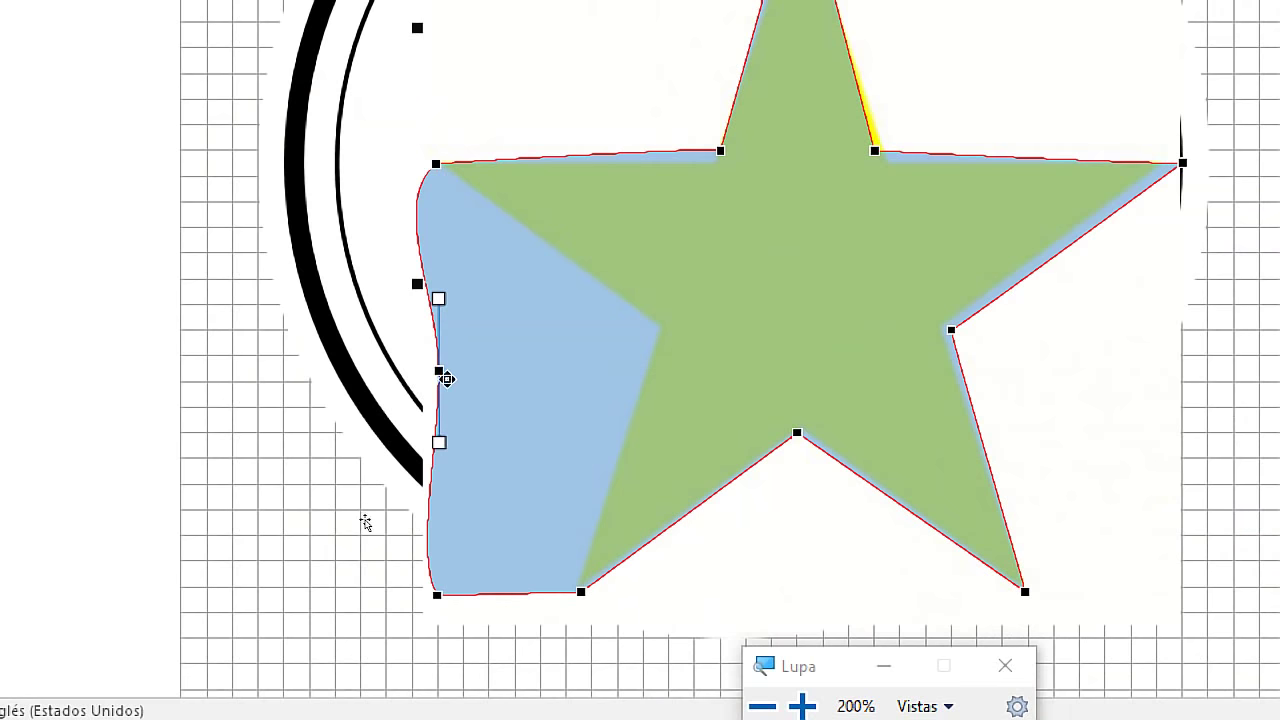
left_click_drag(443, 368, 666, 331)
left_click_drag(668, 258, 668, 330)
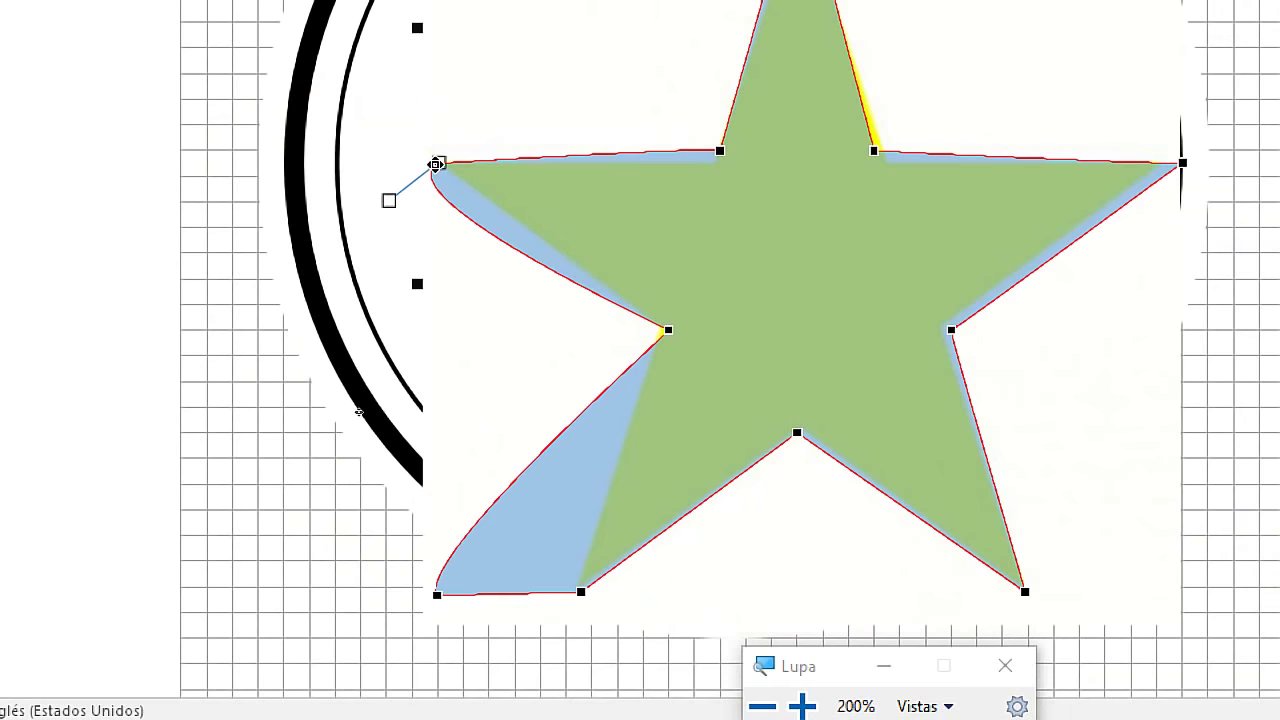
left_click_drag(389, 199, 461, 174)
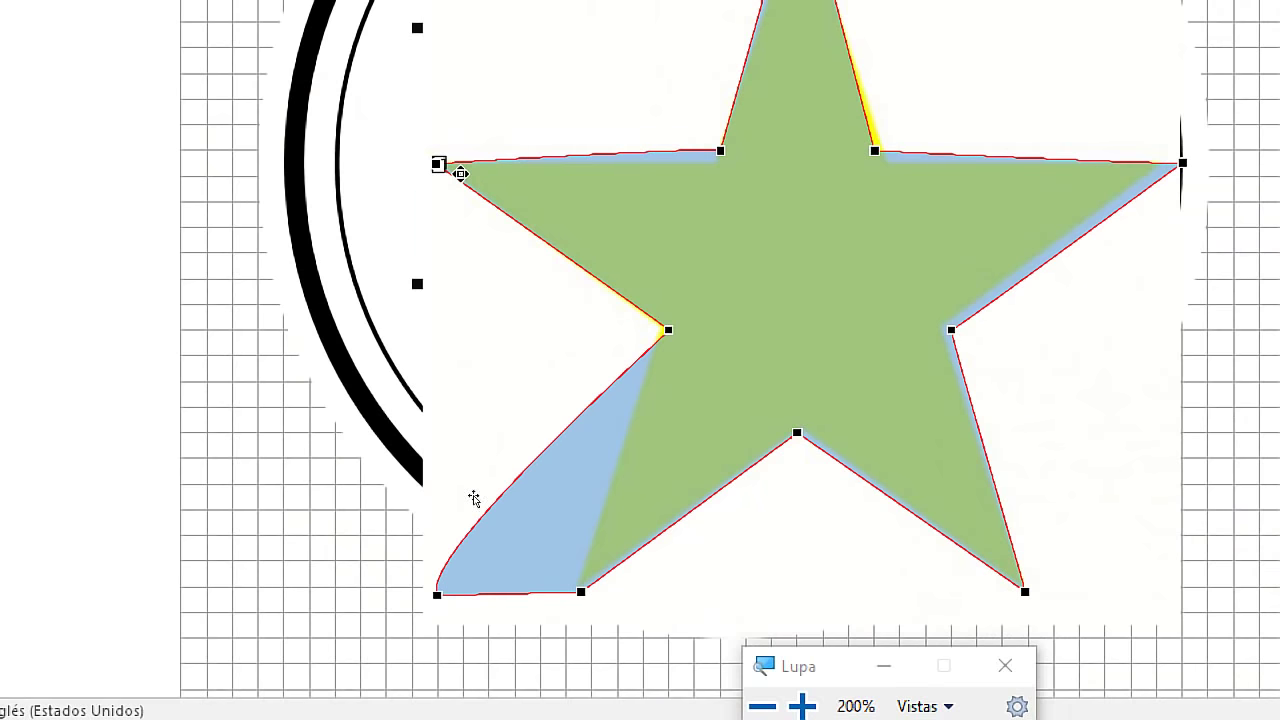
Collapse the curve handle of the leftover lower-left corner point and delete that point to close the star outline.
left_click(438, 595)
left_click_drag(415, 560, 437, 595)
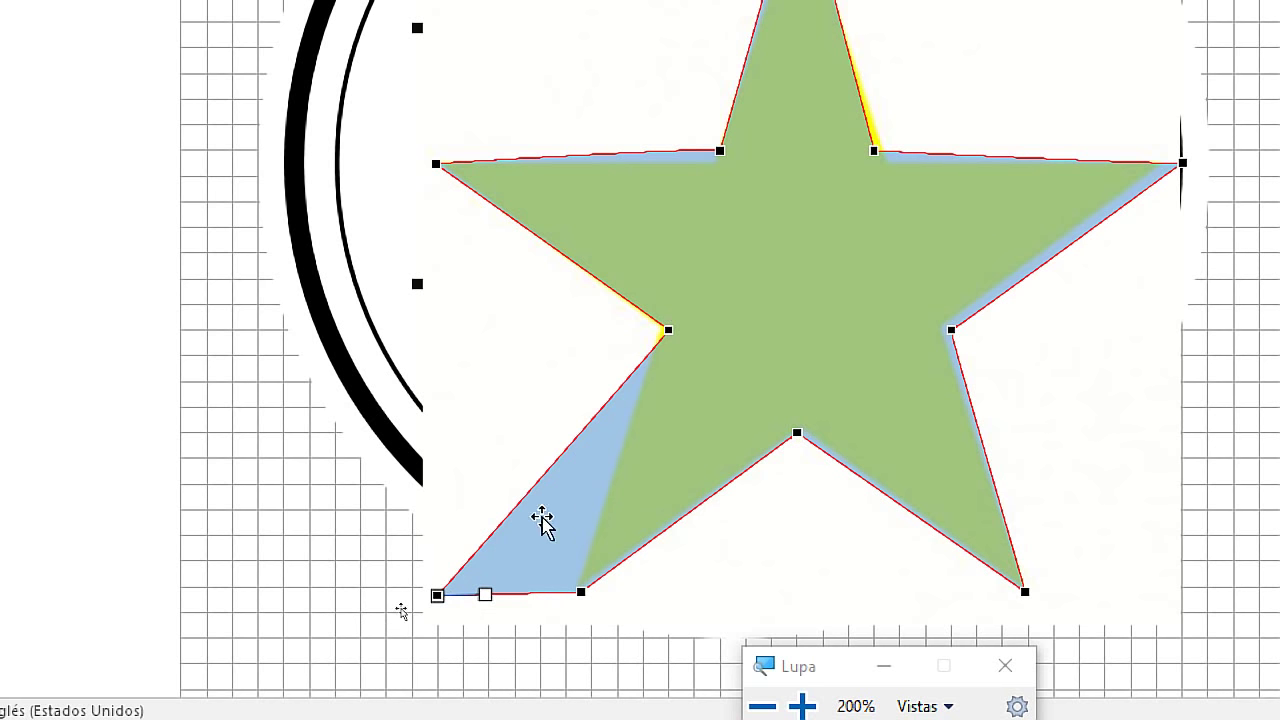
right_click(437, 595)
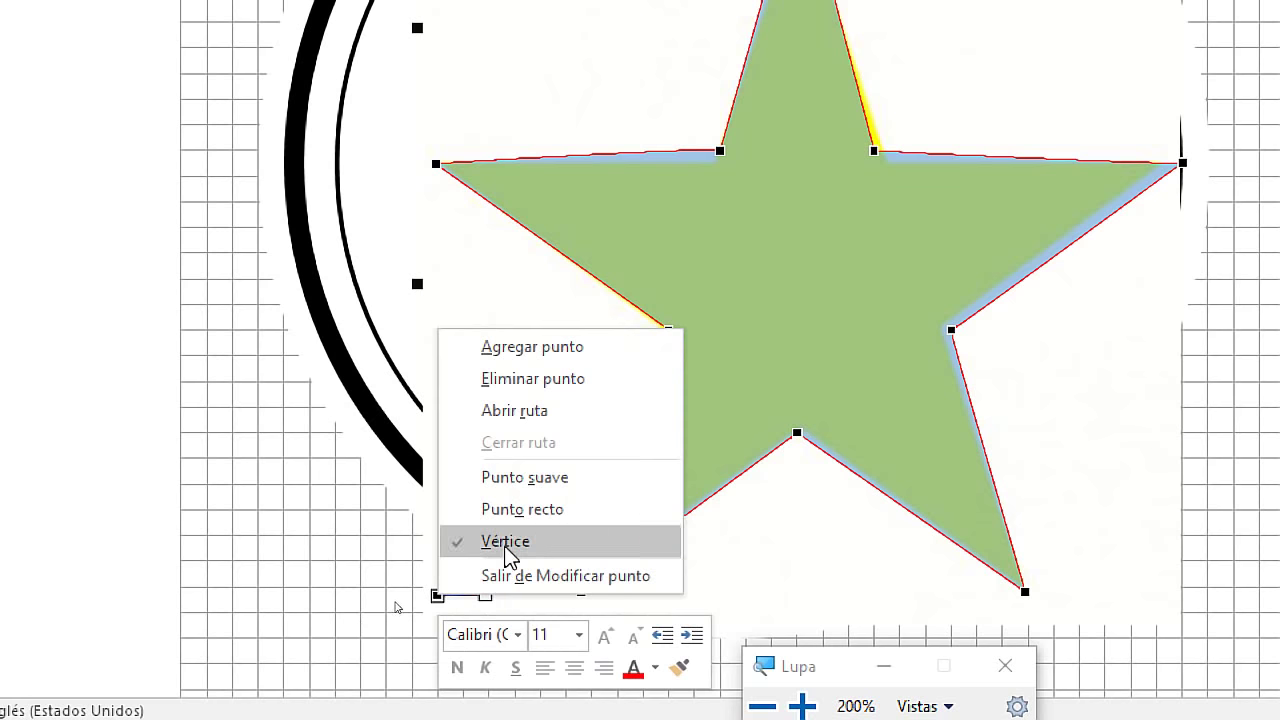
left_click(548, 378)
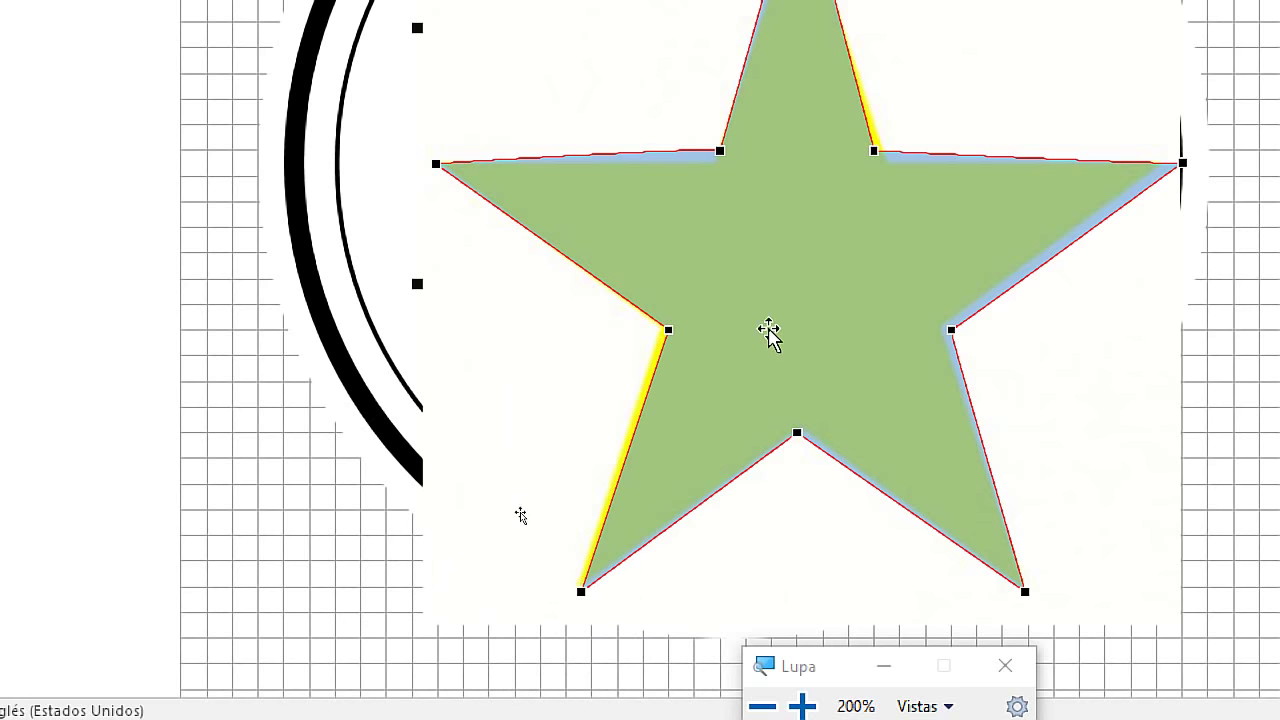
Move the traced blue star aside and delete the yellow star picture.
left_click_drag(766, 334, 668, 410)
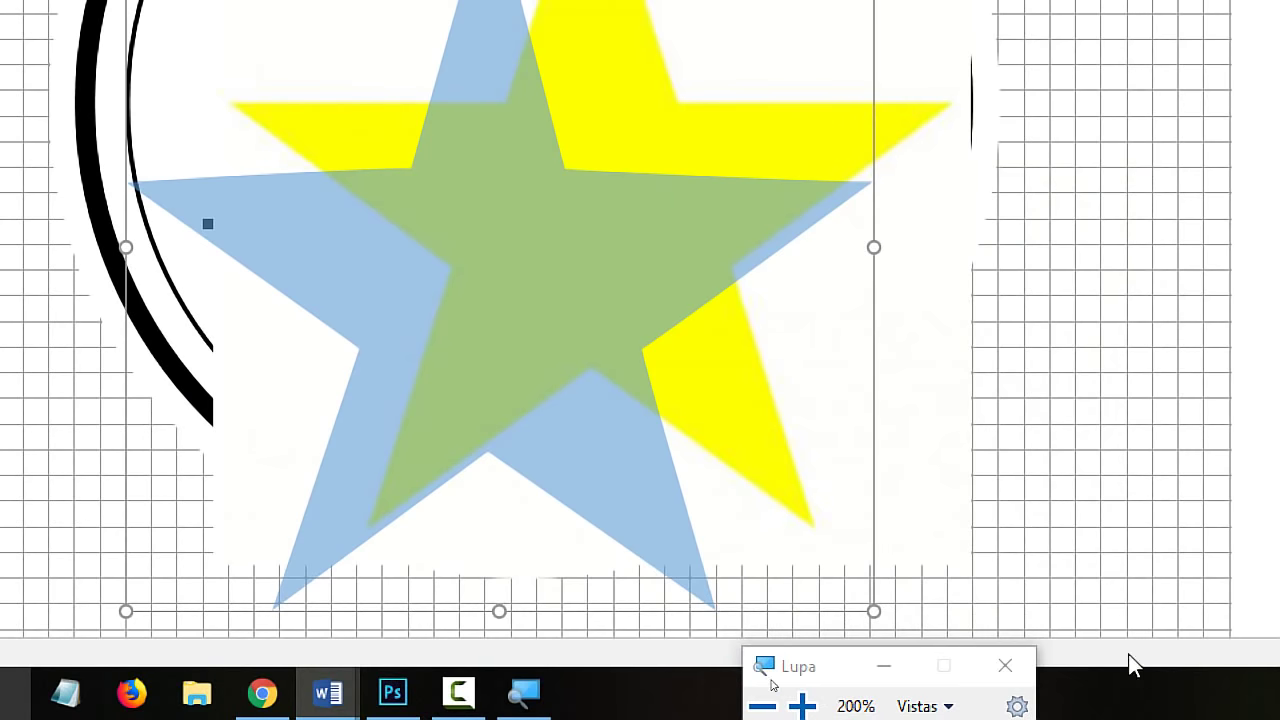
key("super+Escape")
key("ctrl+z")
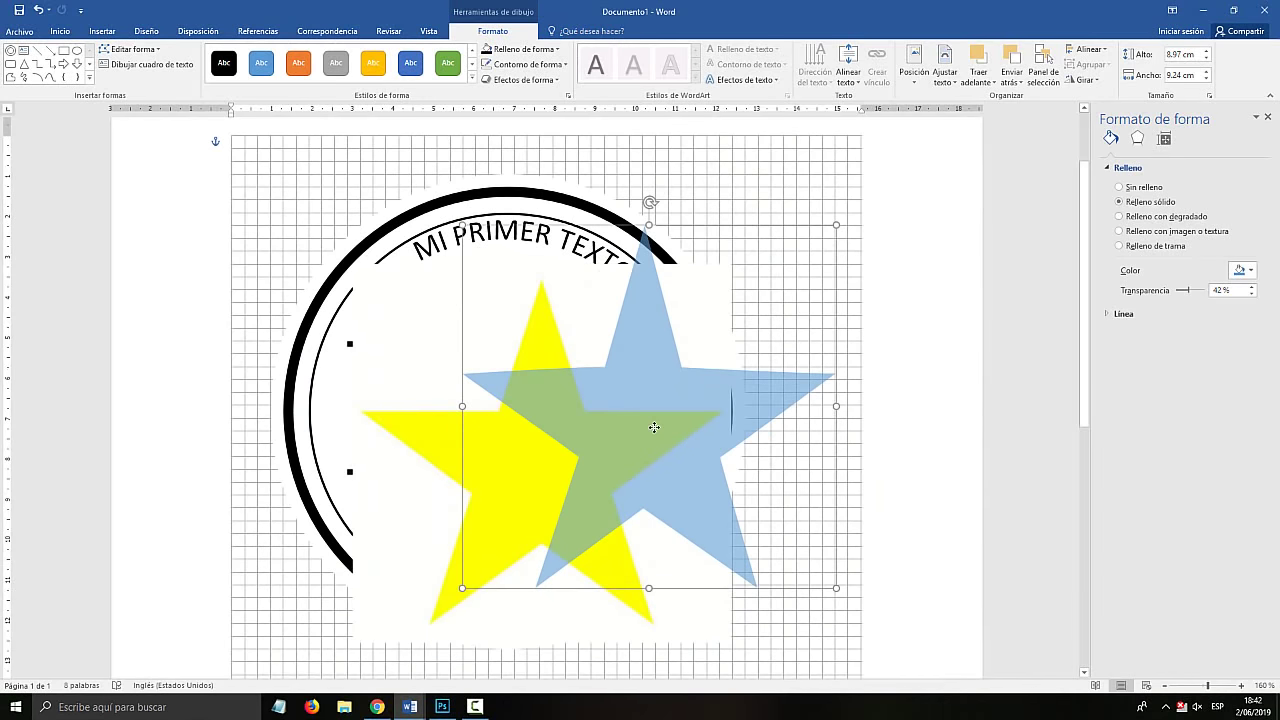
left_click(409, 438)
left_click_drag(450, 427, 317, 394)
key("Delete")
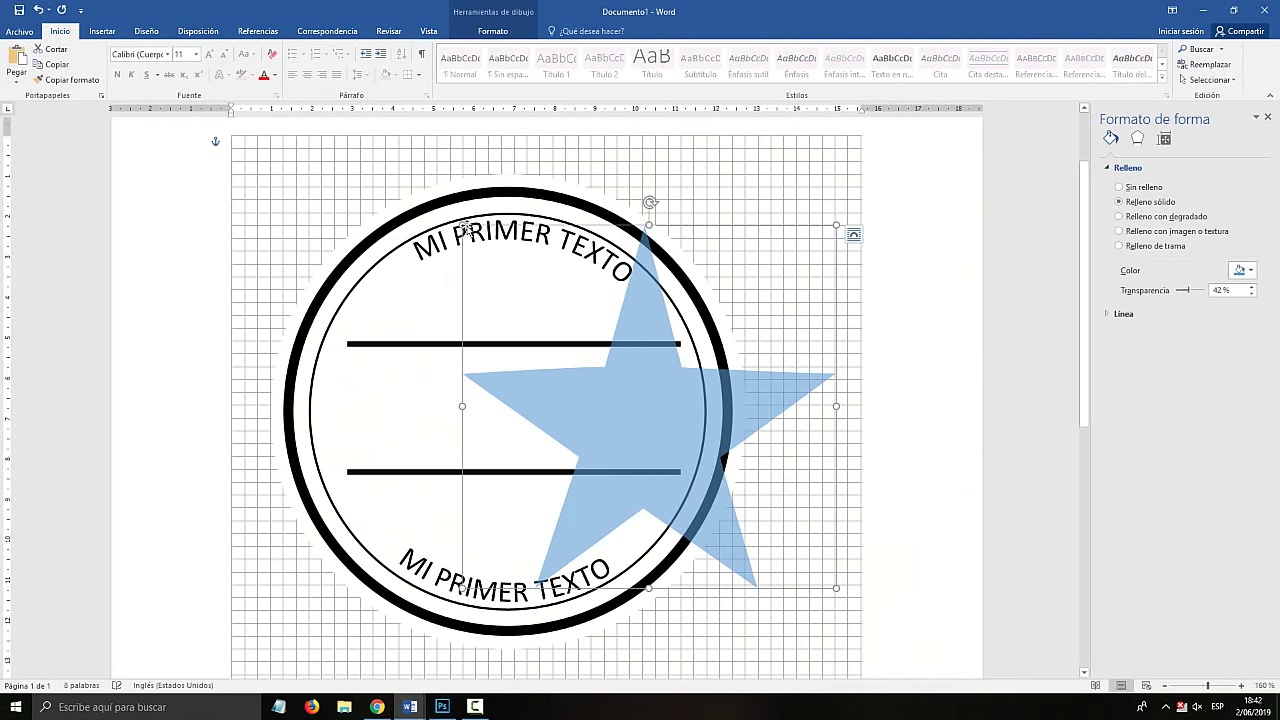
Shrink the blue star, center it between the lower bar and lower curved text, and set its fill transparency to 0%.
left_click_drag(488, 236, 485, 518)
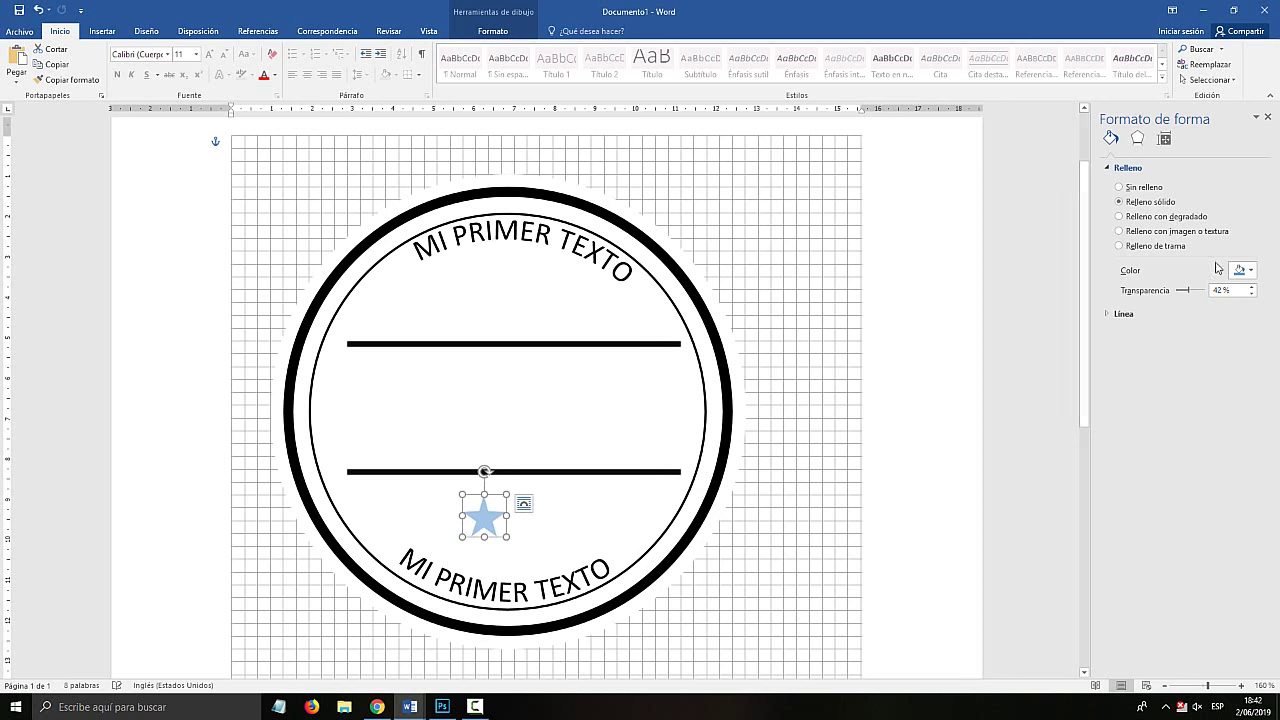
left_click_drag(1188, 294, 1144, 296)
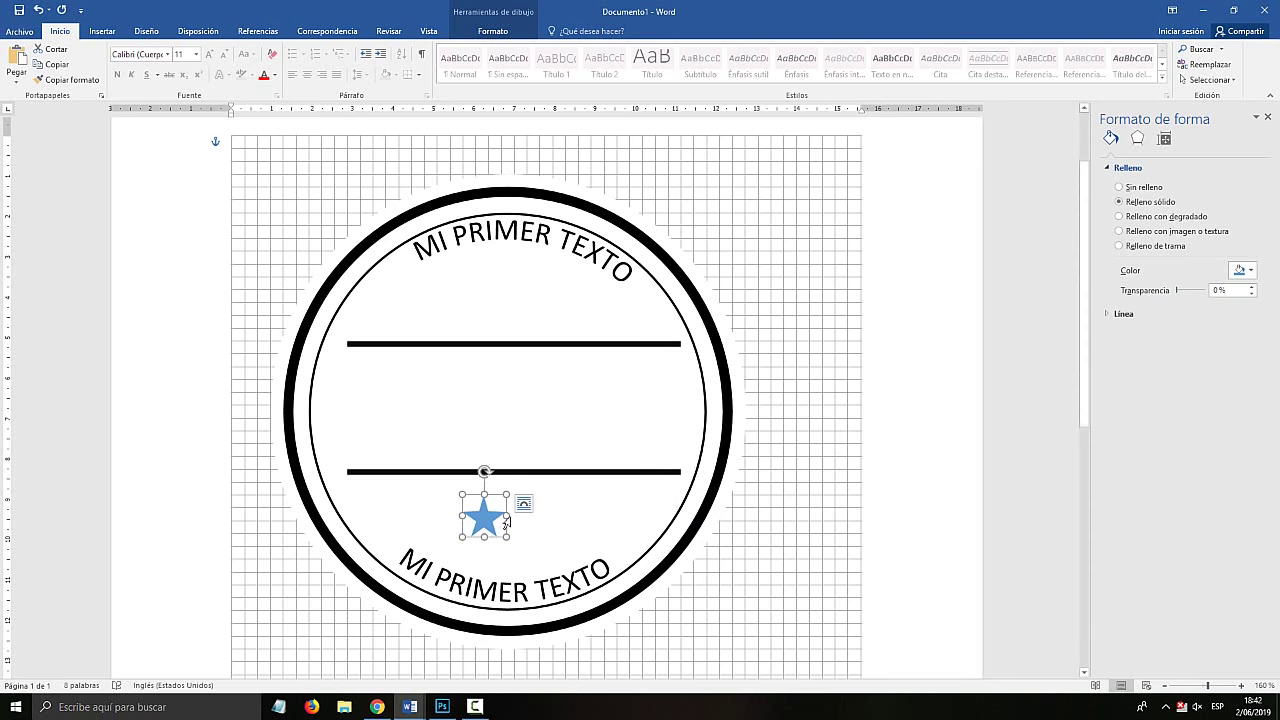
left_click_drag(503, 514, 517, 514)
left_click(102, 31)
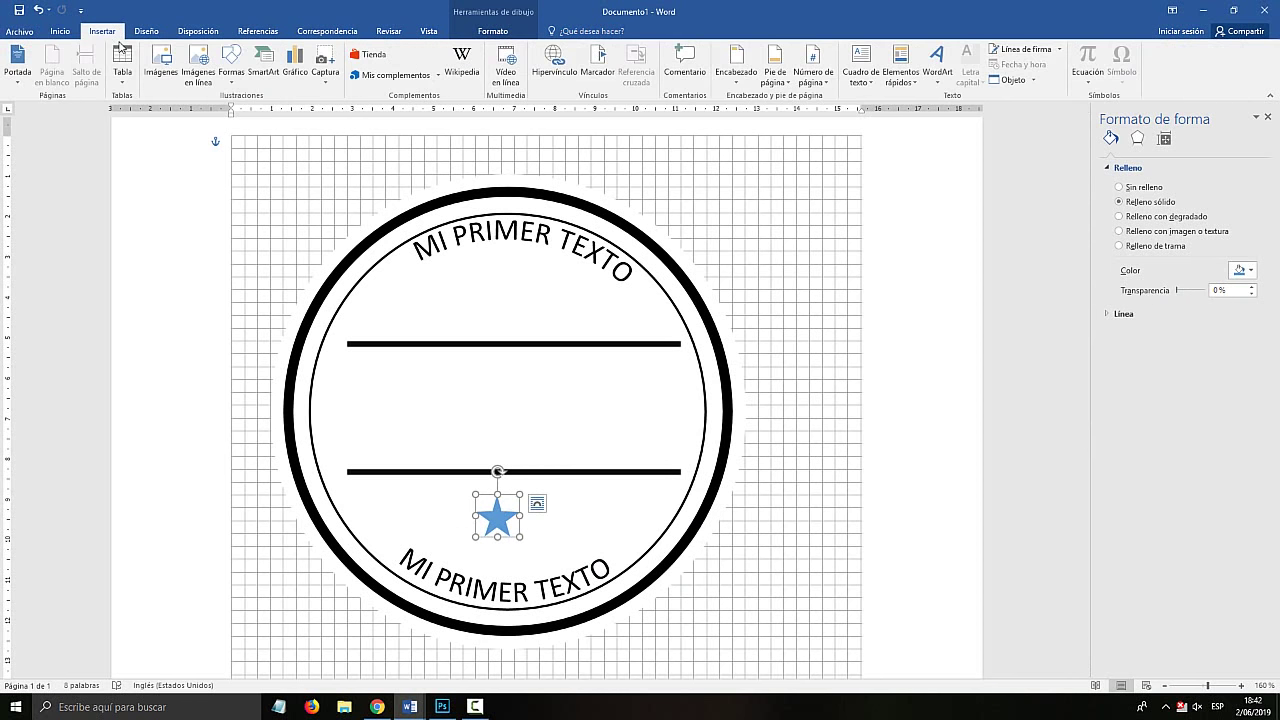
Fill the traced star below the lower bar with the standard red color.
left_click(492, 31)
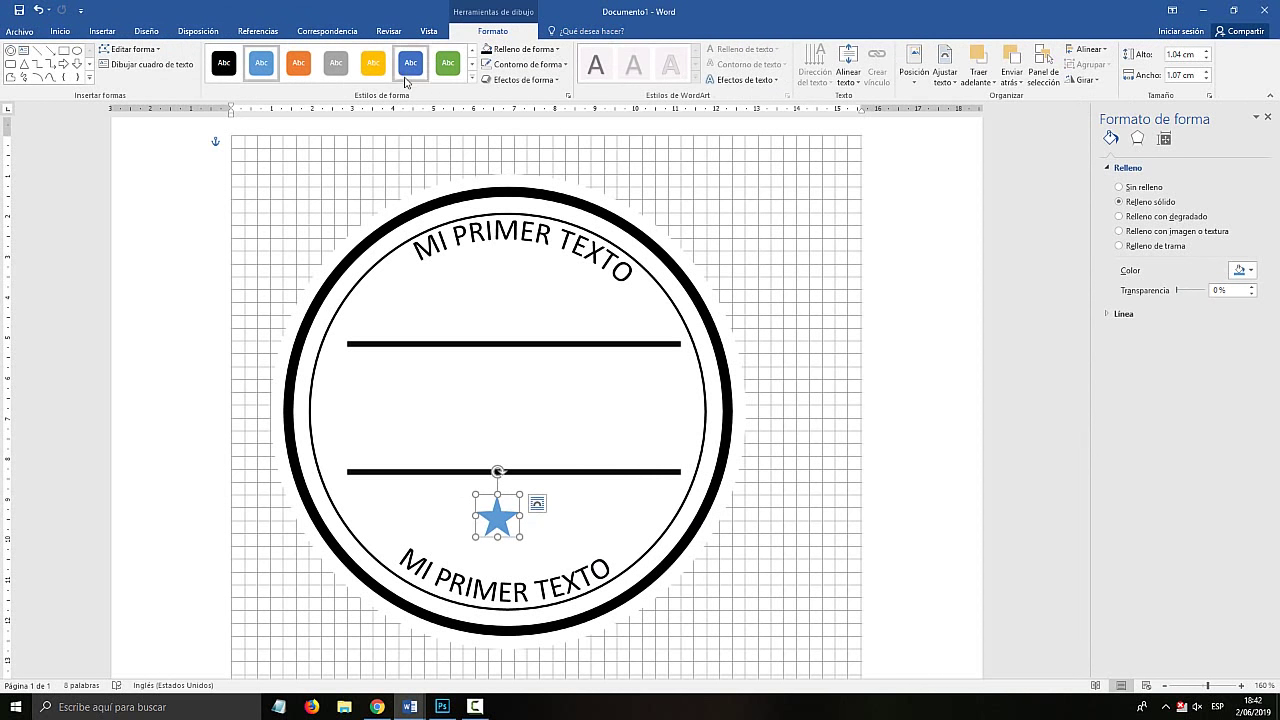
left_click(512, 54)
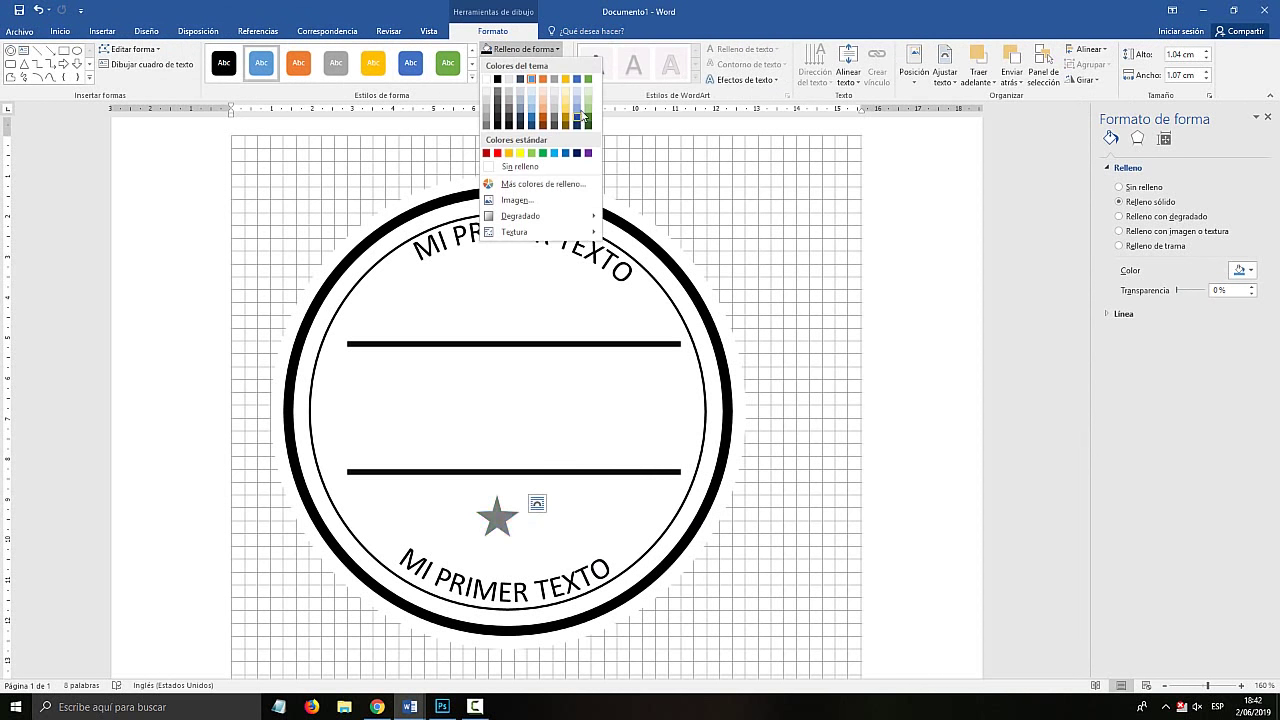
left_click(497, 154)
Enlarge the red star to about 18.49 by 19.05 cm and move it across the logo.
left_click_drag(521, 492, 889, 153)
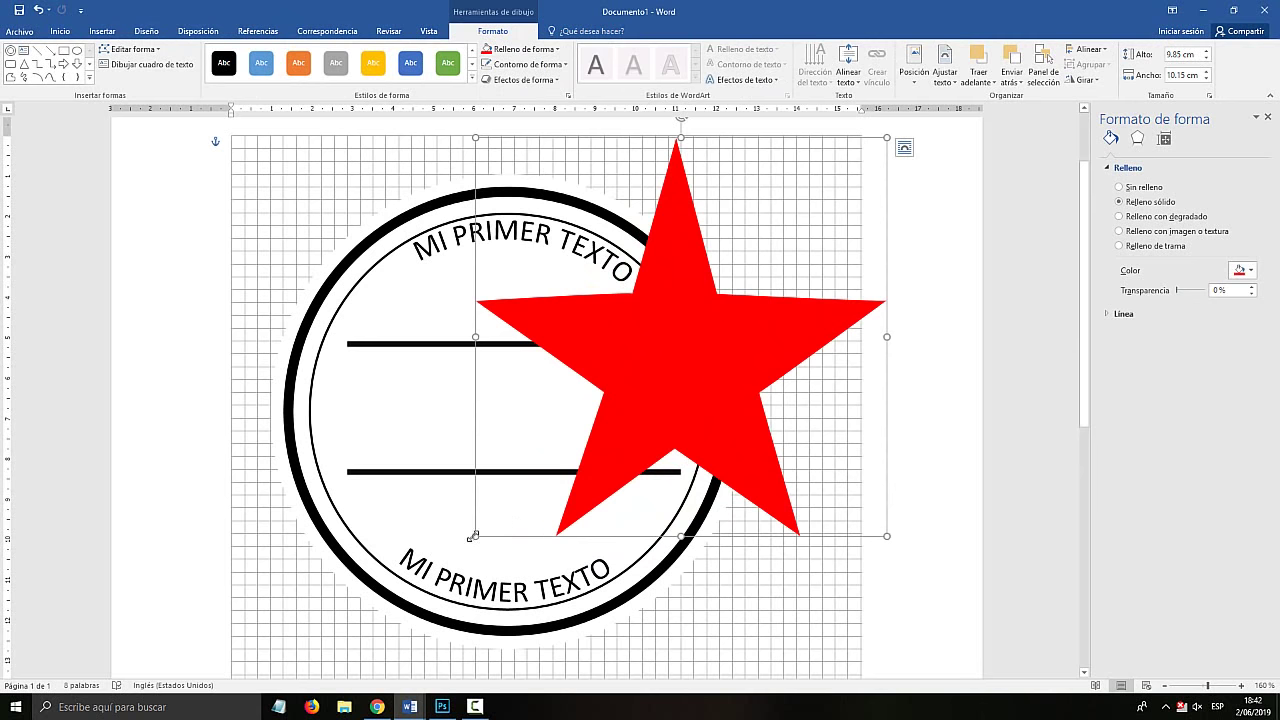
left_click_drag(473, 536, 120, 712)
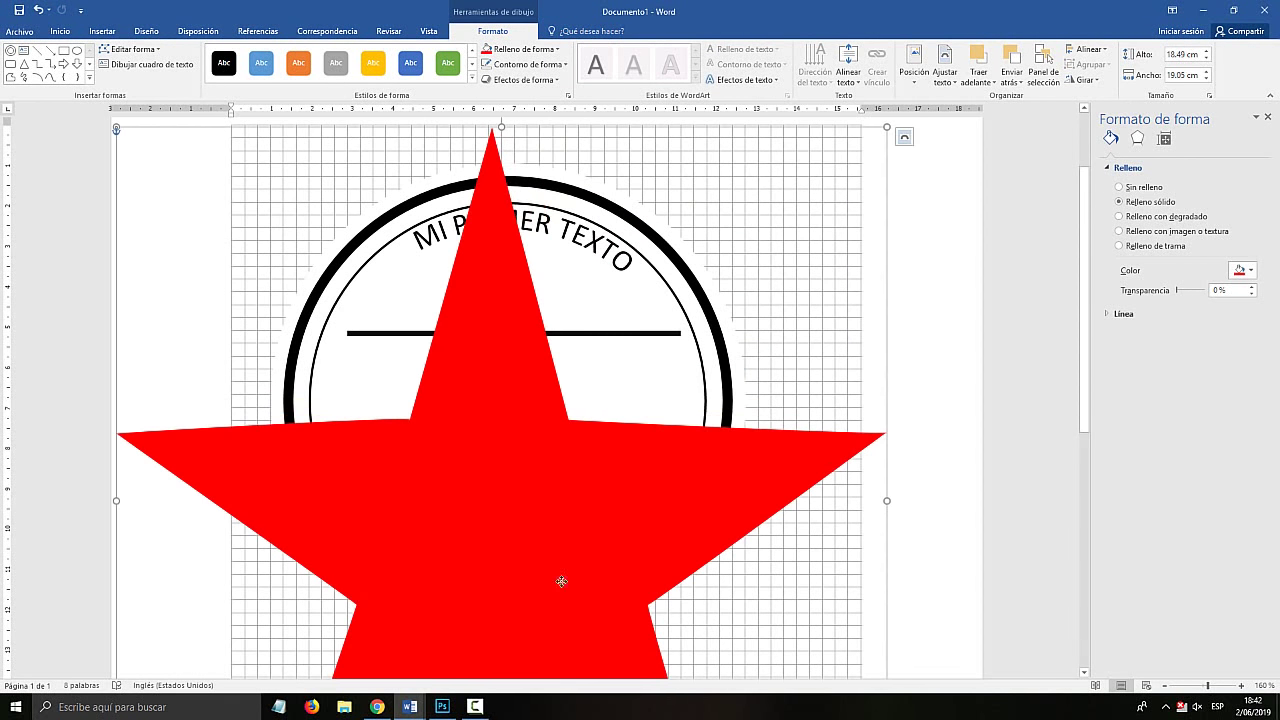
left_click_drag(561, 581, 582, 524)
left_click_drag(567, 428, 576, 485)
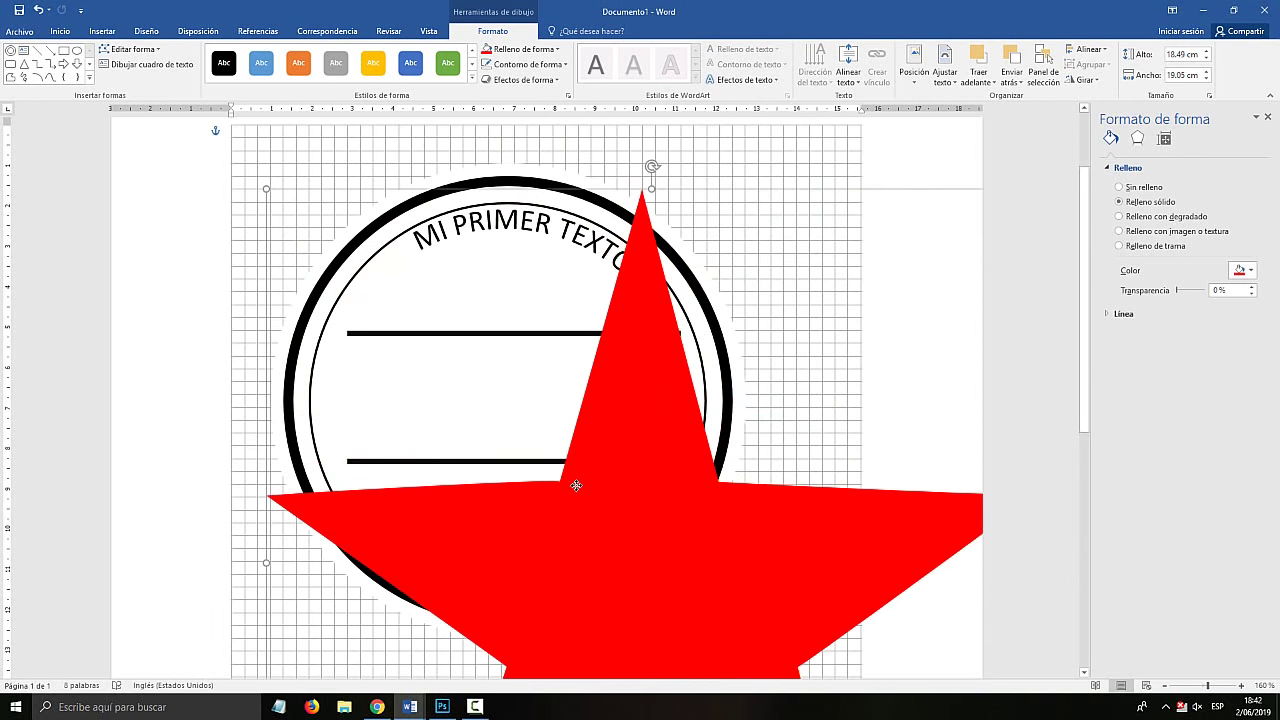
key("ctrl+z")
key("ctrl+z")
key("ctrl+z")
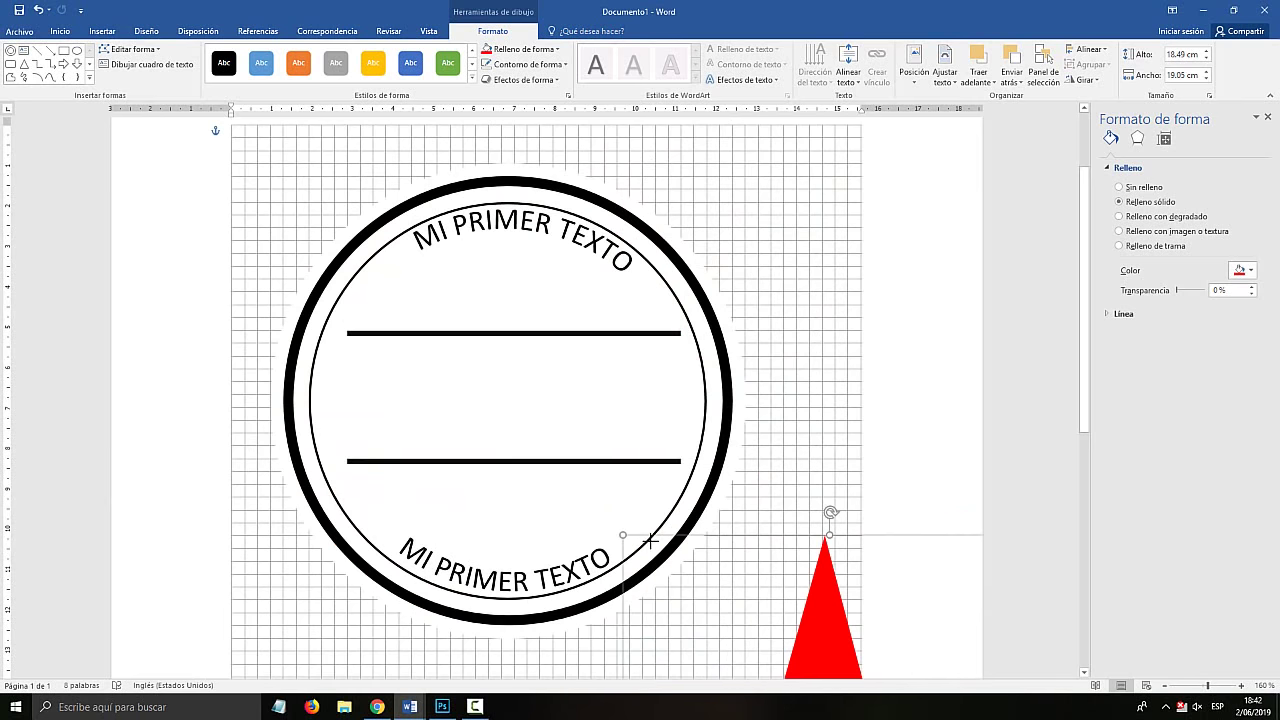
Shrink the red star to about 0.72 by 0.74 cm and place it just below the lower bar.
scroll(800, 440, "down", 5)
left_click_drag(800, 440, 706, 352)
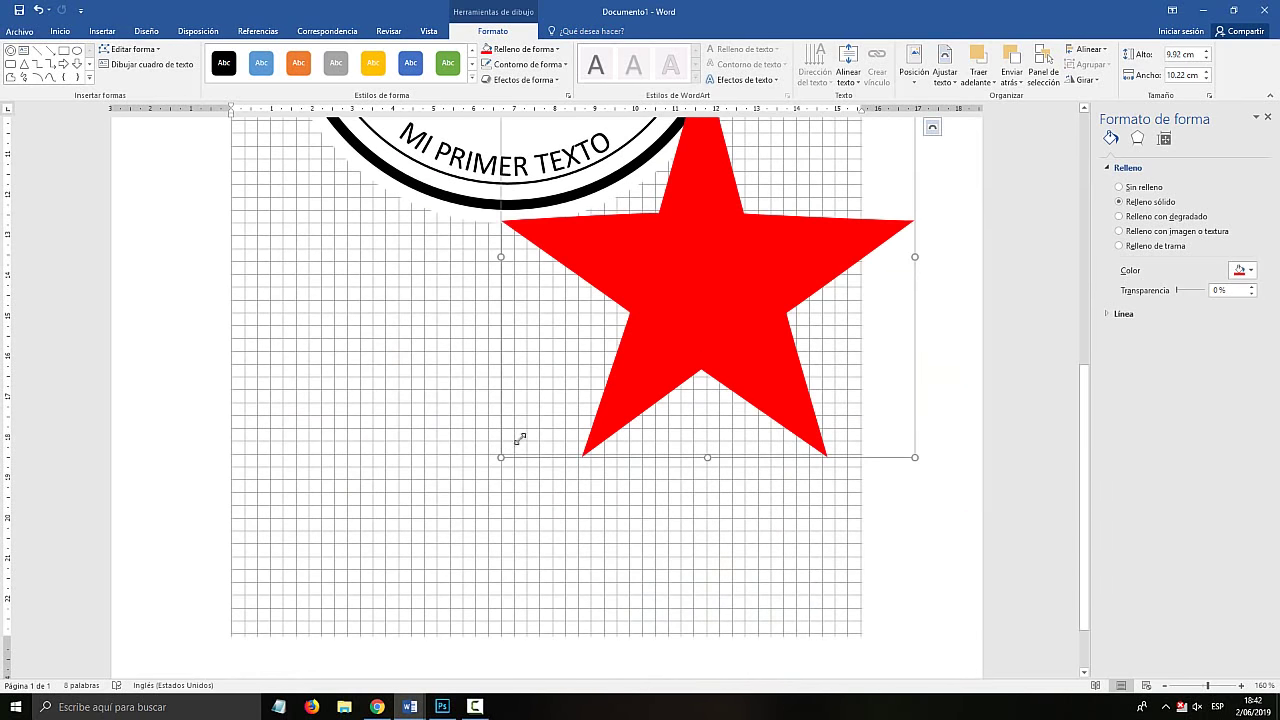
left_click_drag(520, 438, 717, 194)
scroll(790, 430, "up", 5)
left_click_drag(802, 474, 517, 365)
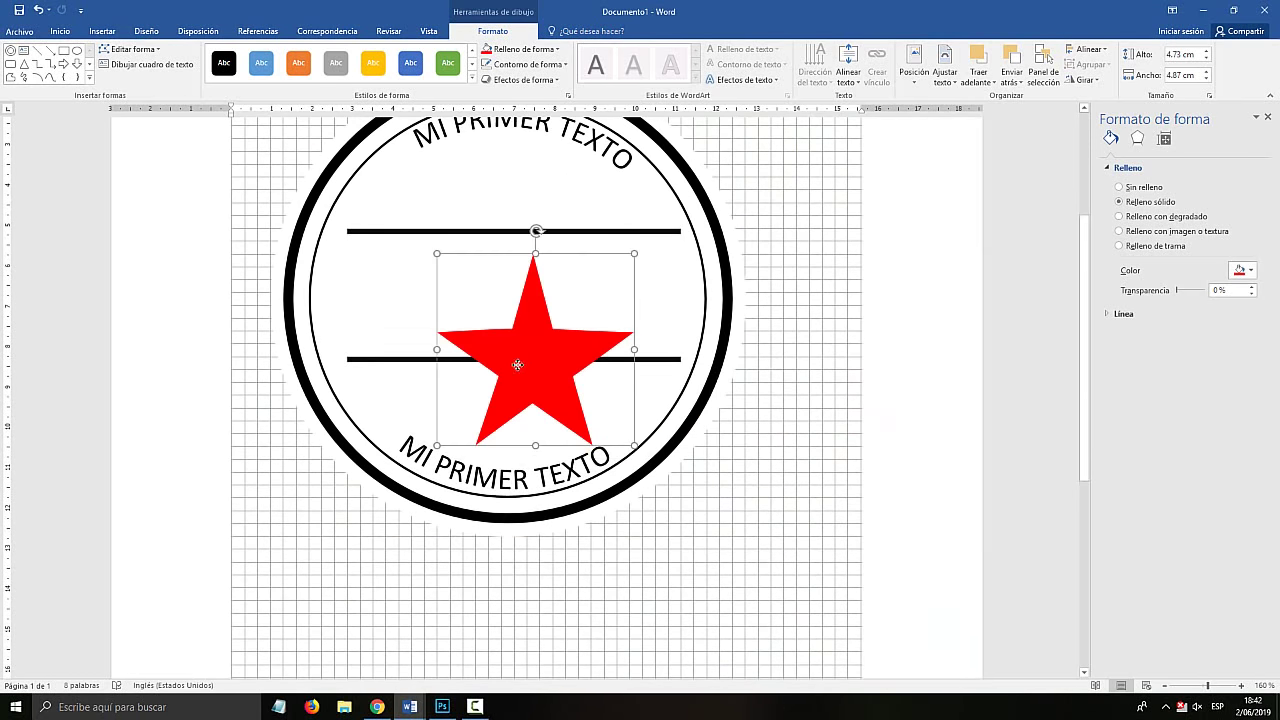
left_click_drag(437, 446, 491, 394)
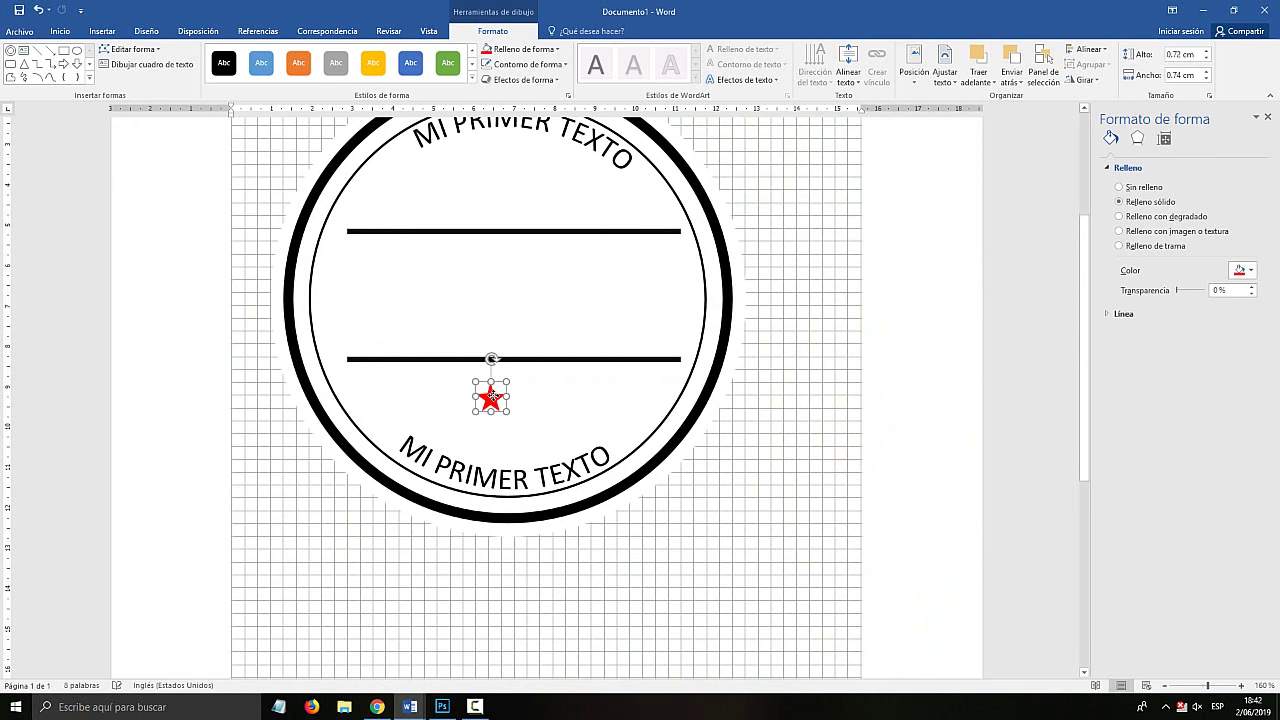
Place a copy of the small red star above the upper bar and center the original below the lower bar.
key("ctrl+v")
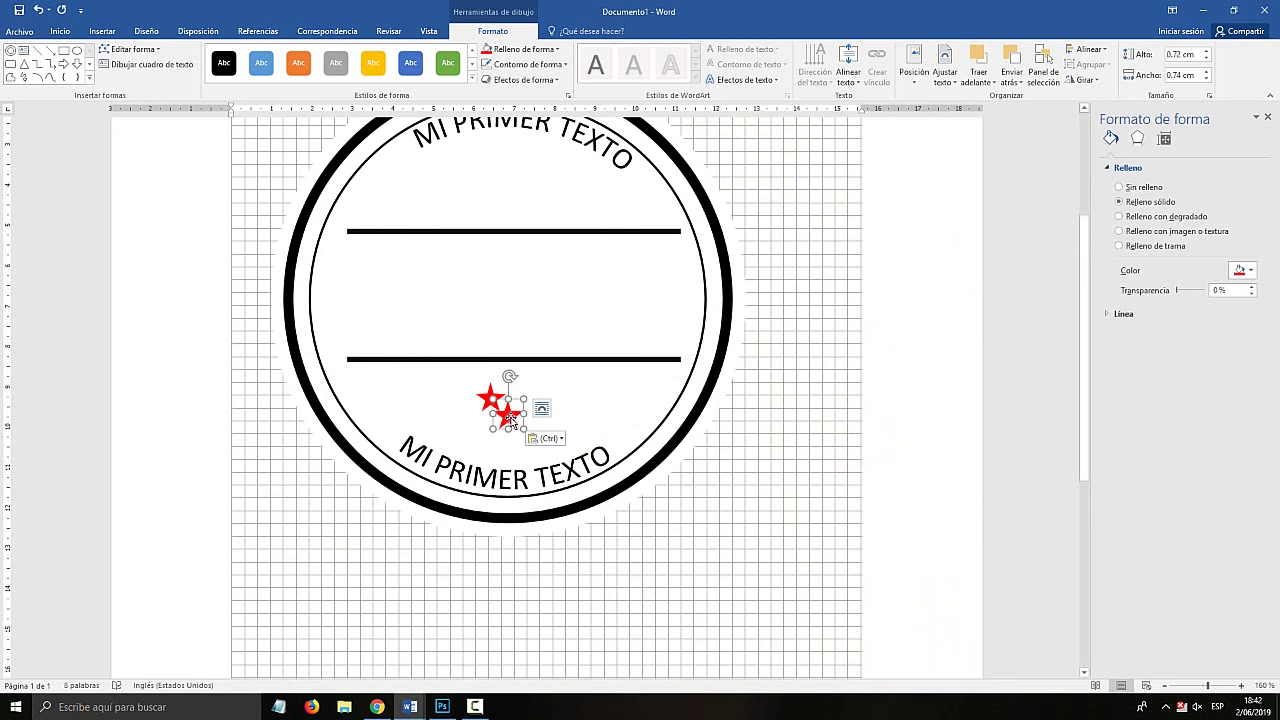
left_click_drag(510, 418, 508, 210)
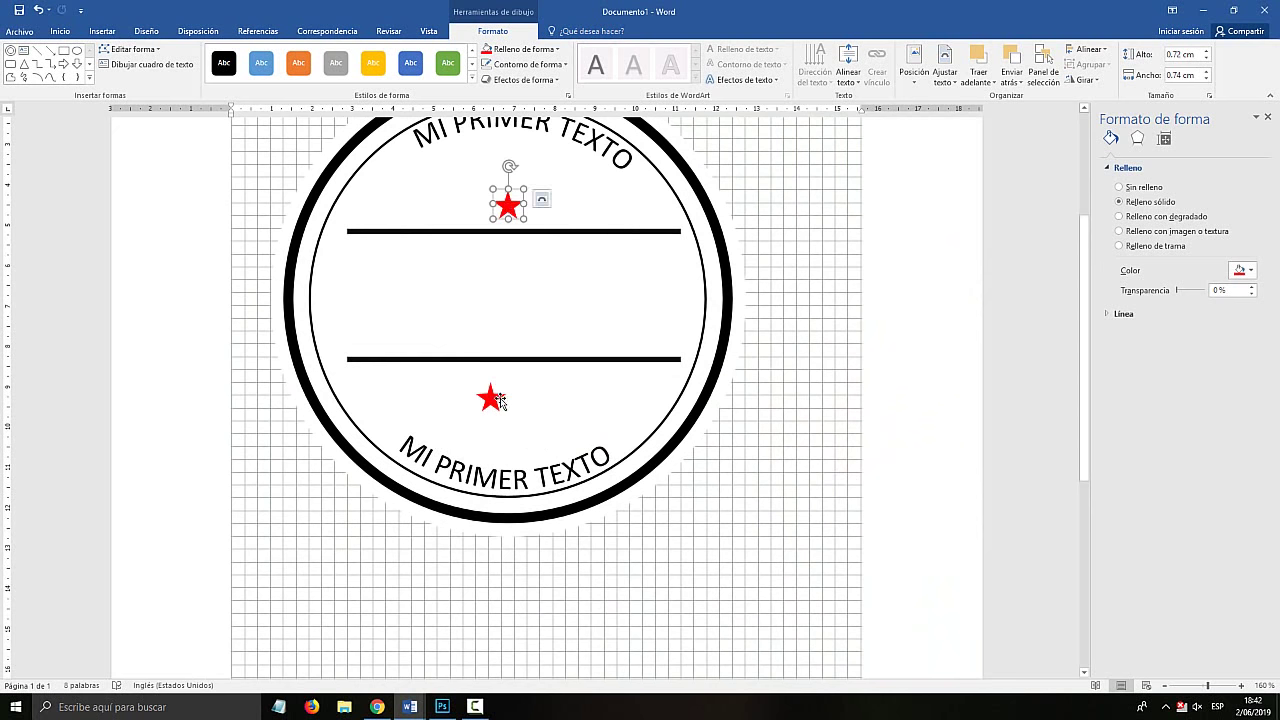
left_click_drag(498, 400, 511, 397)
scroll(620, 450, "up", 2)
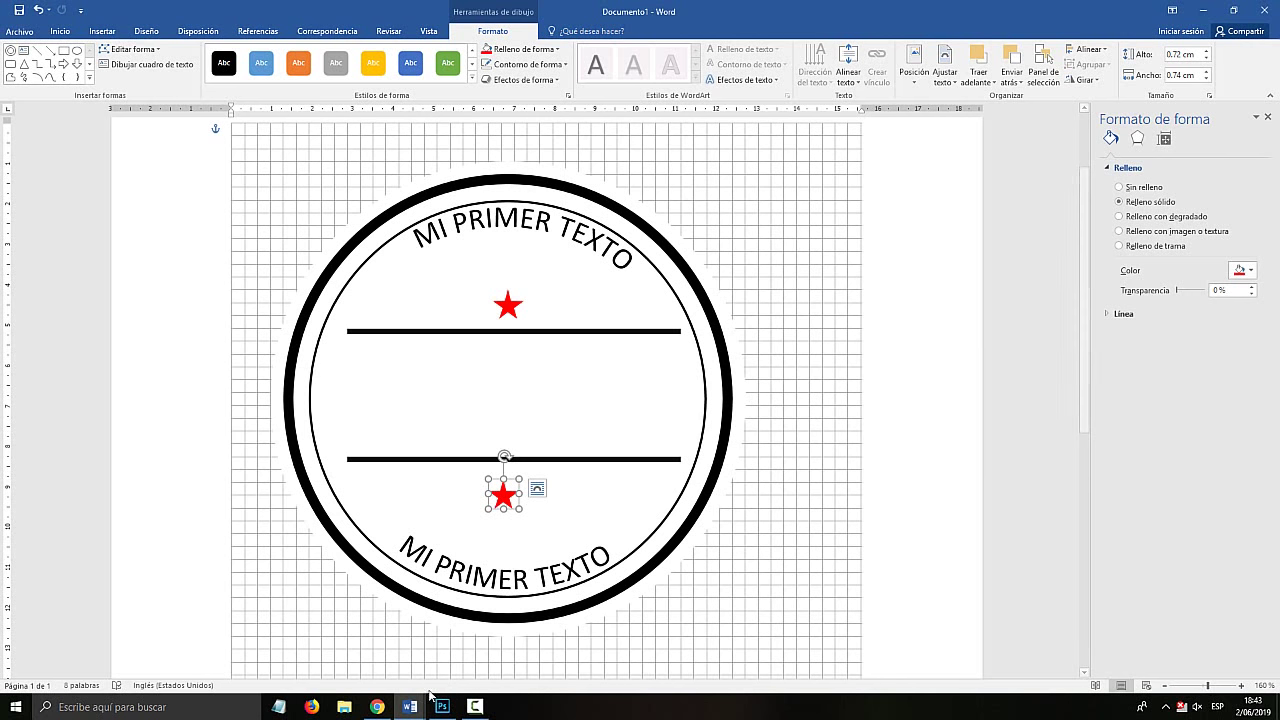
Switch to Chrome and look through the Google image results for star shapes.
left_click(377, 707)
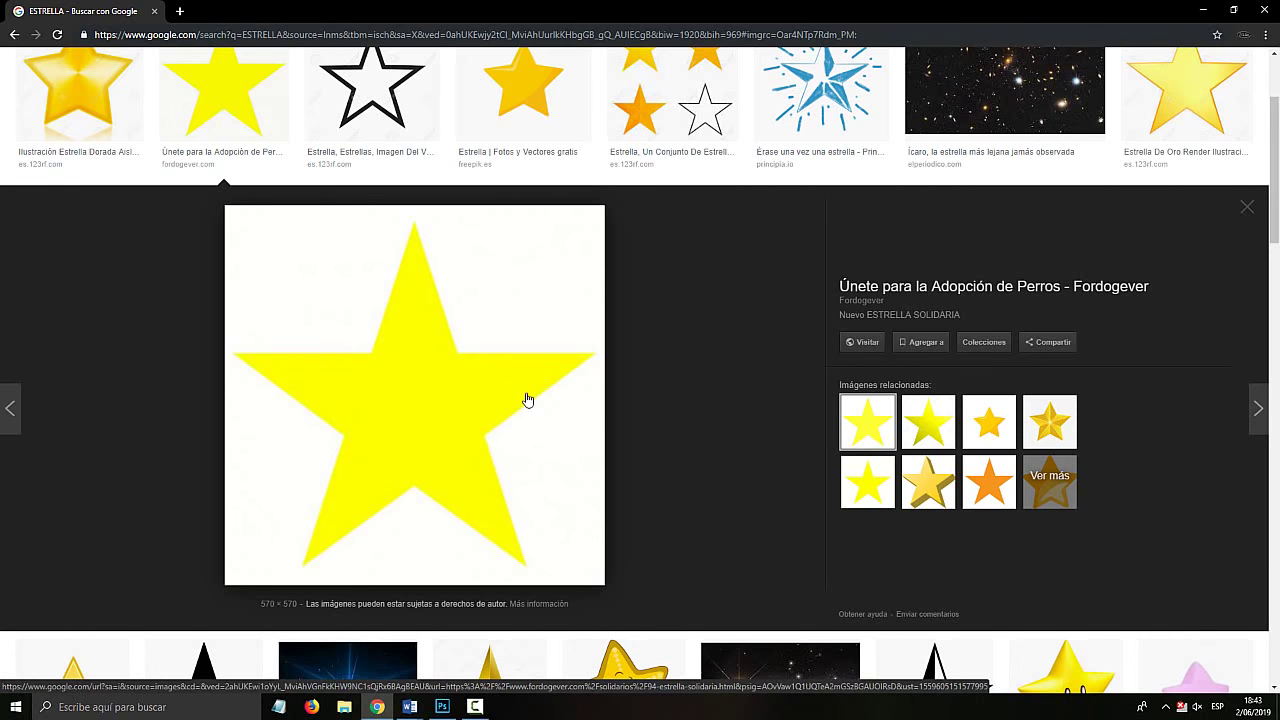
scroll(530, 400, "down", 6)
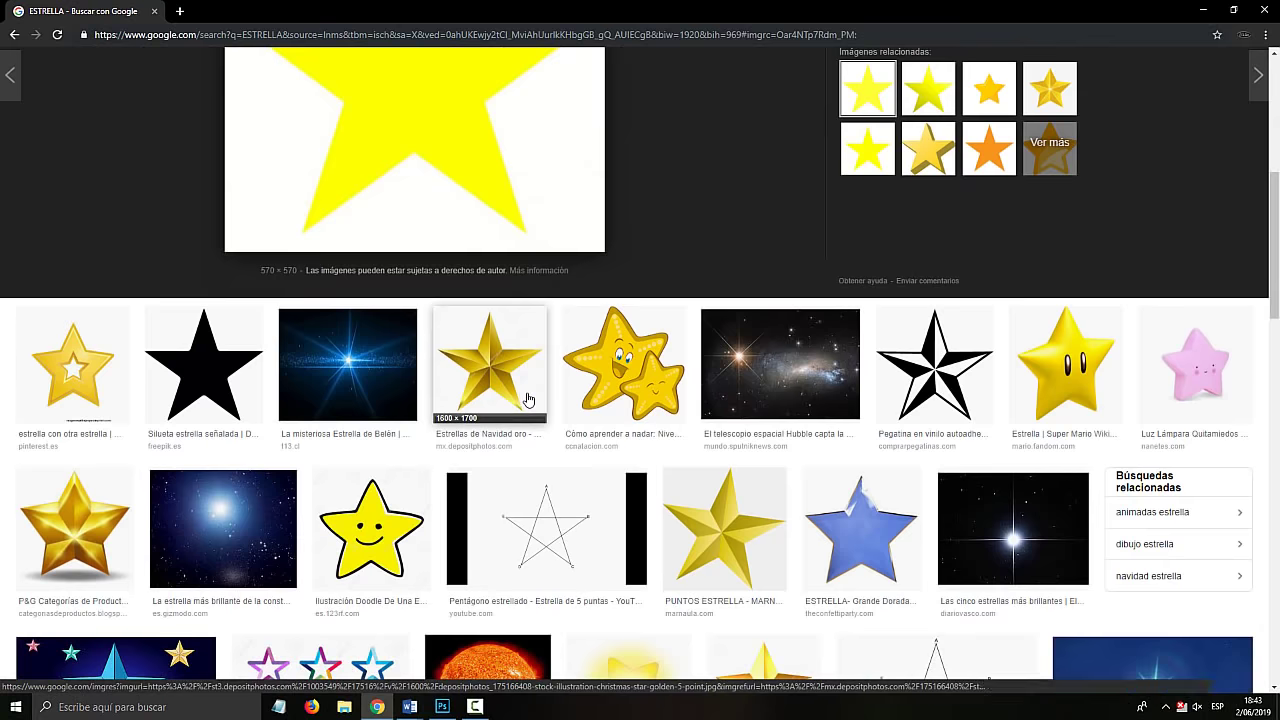
scroll(544, 398, "down", 2)
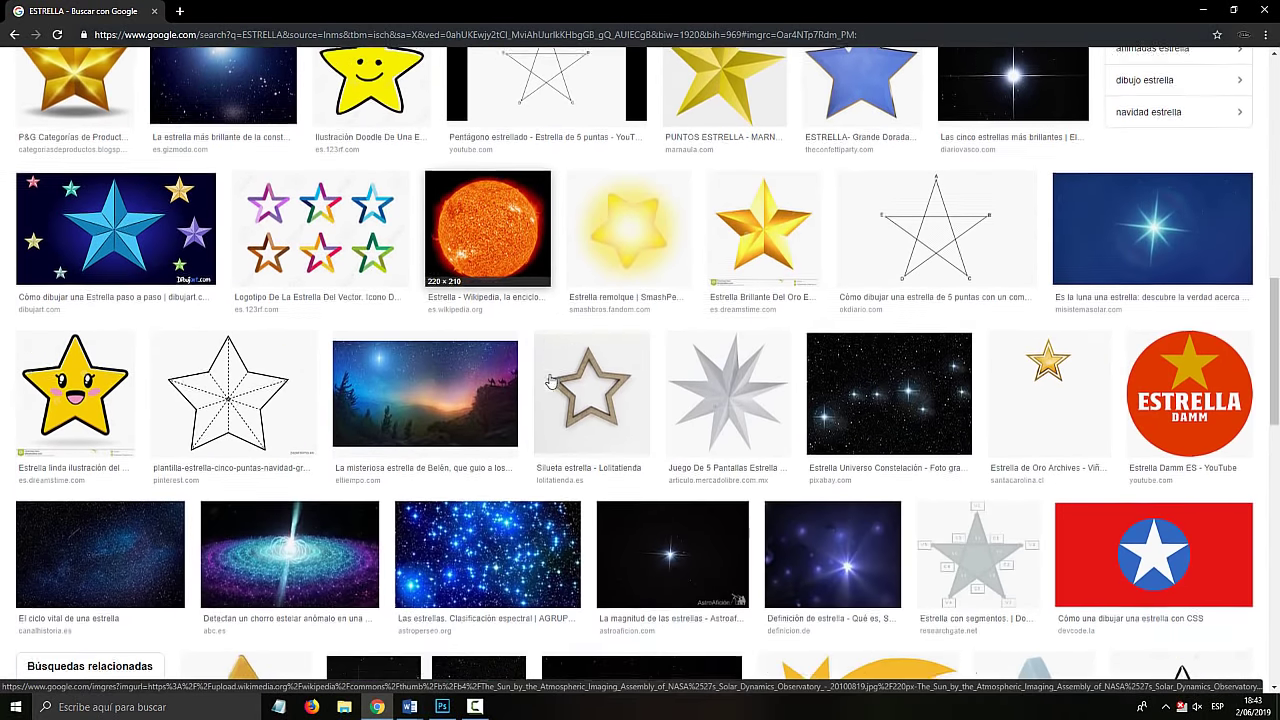
scroll(548, 392, "down", 3)
scroll(548, 392, "up", 5)
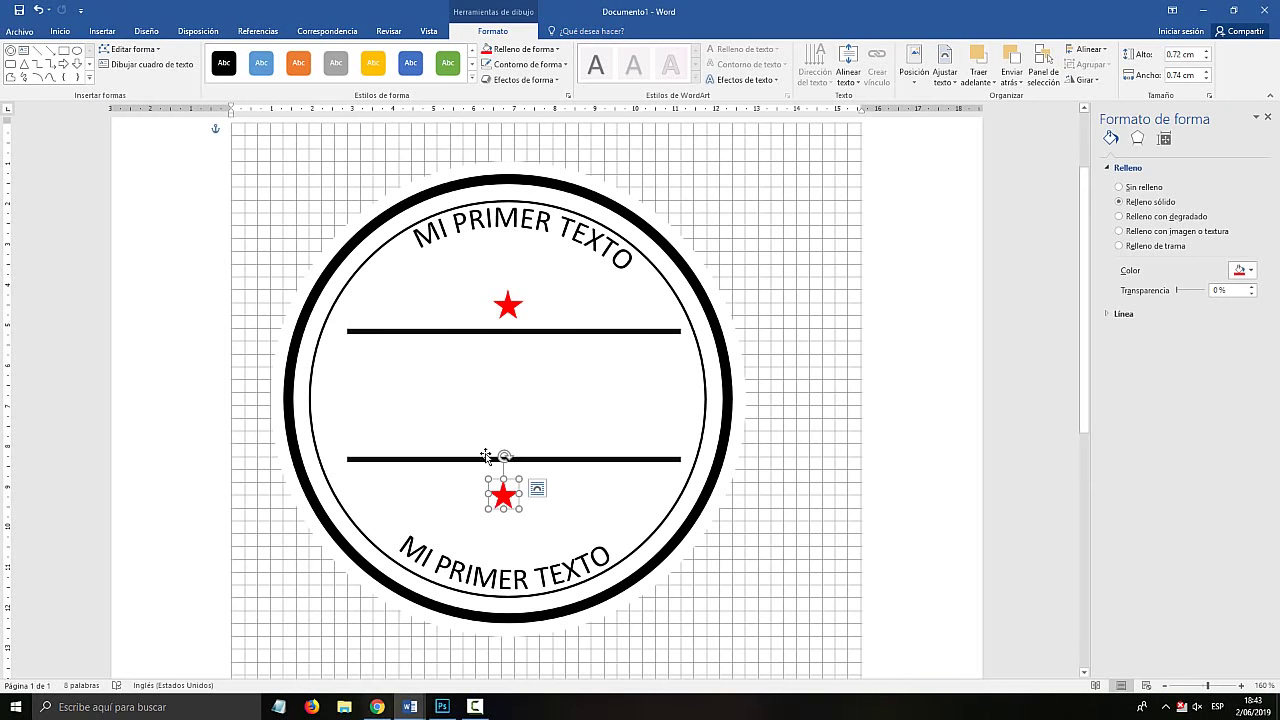
Switch to the elaborar_oficio_word.docx example in Word and select the central "Tio Tech" text to examine its font.
left_click(409, 707)
mouse_move(409, 700)
left_click(337, 650)
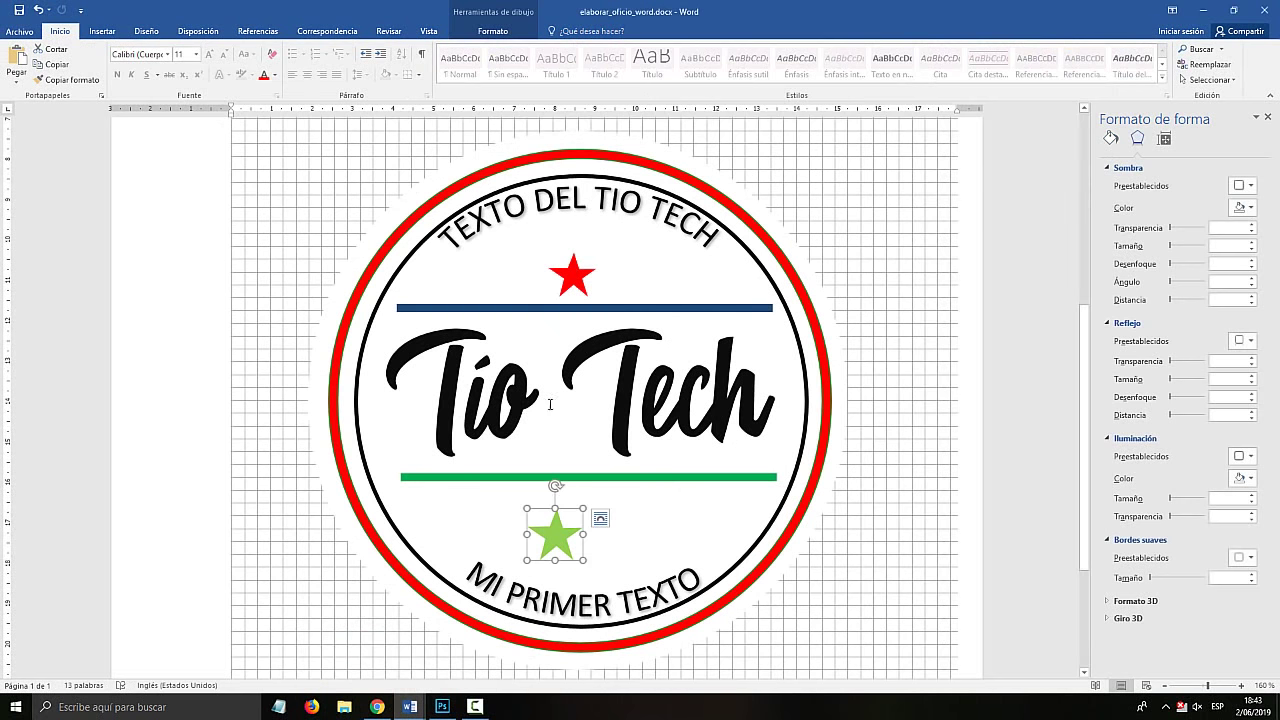
left_click(432, 378)
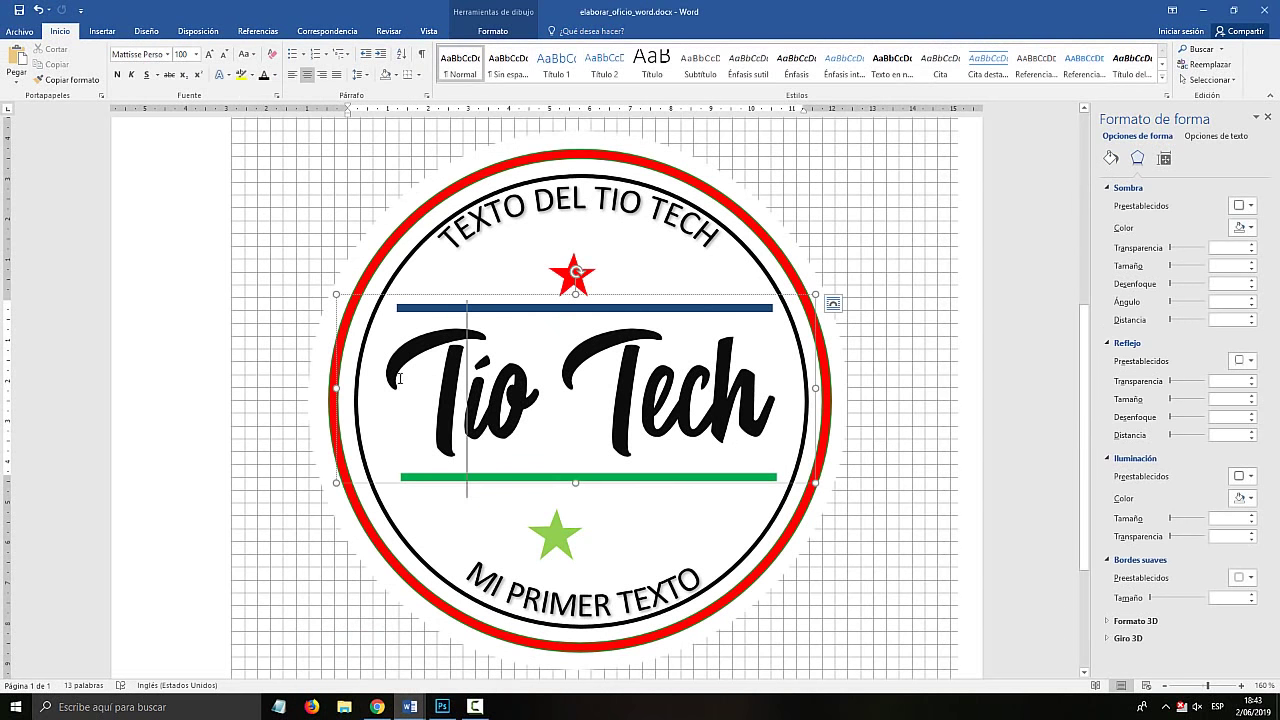
left_click_drag(432, 378, 790, 385)
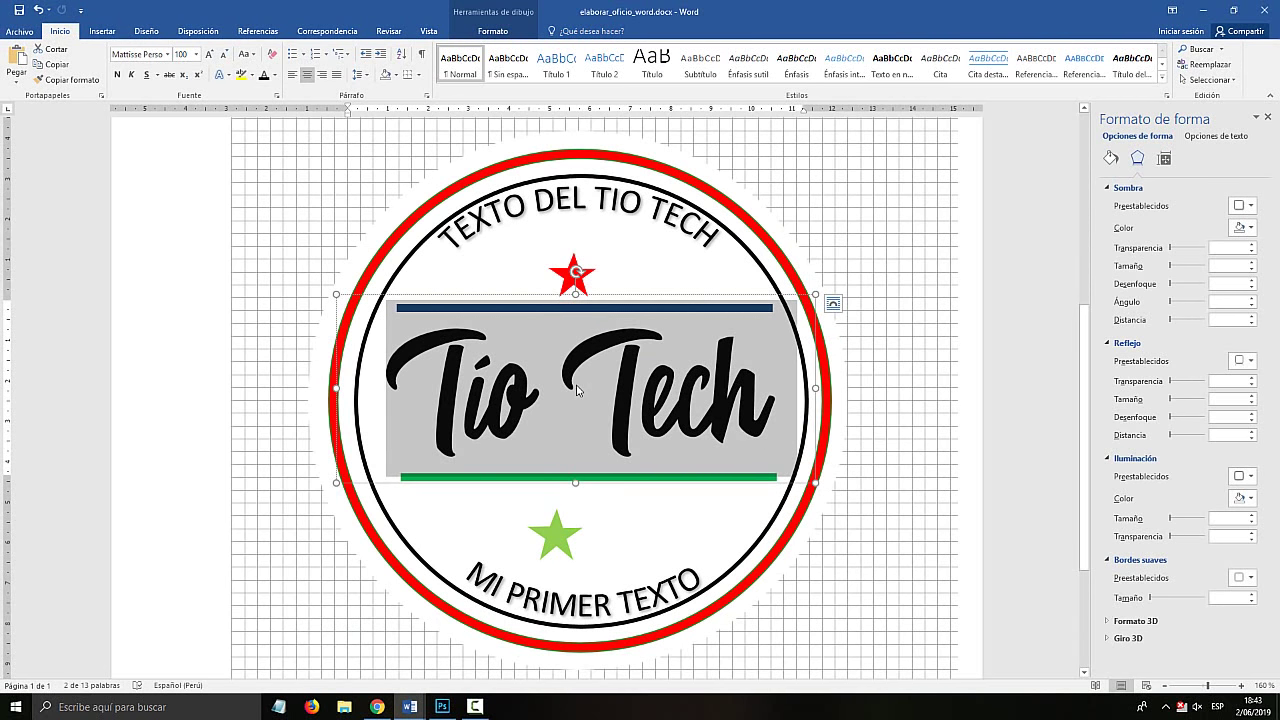
left_click(478, 296)
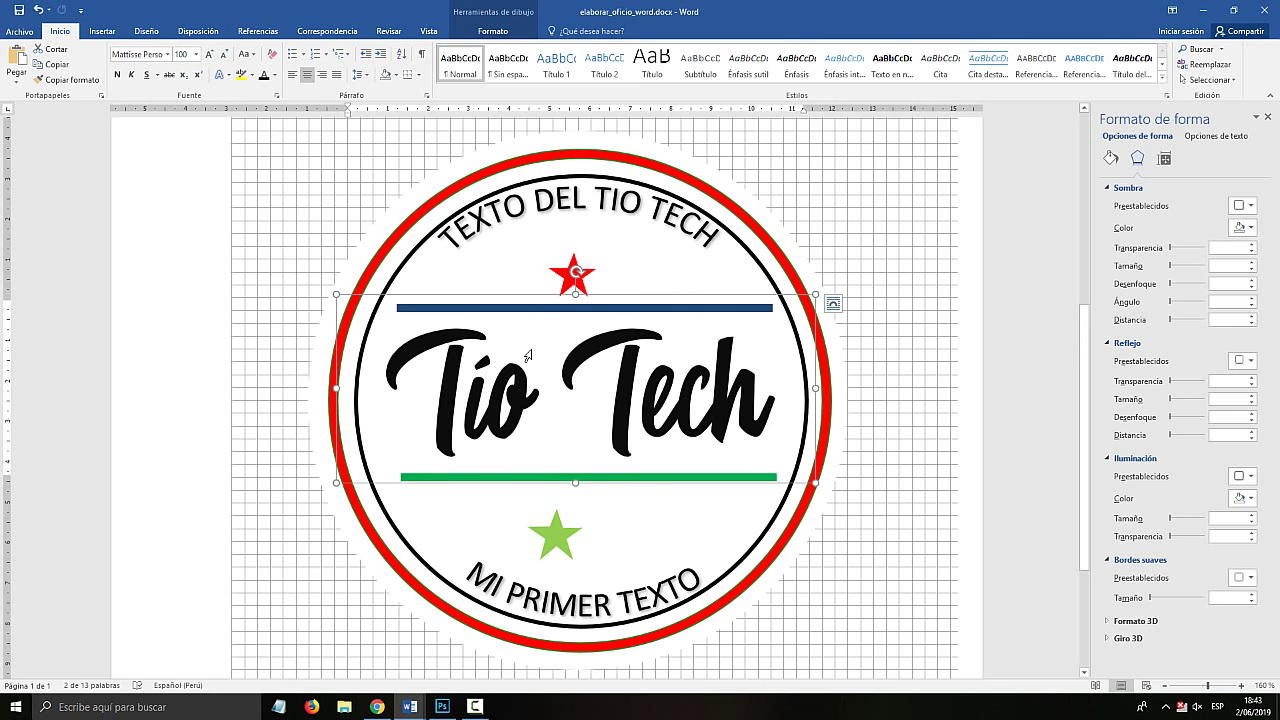
Switch to Chrome, search Google for "fuentes" and open the DaFont font download site.
left_click(377, 707)
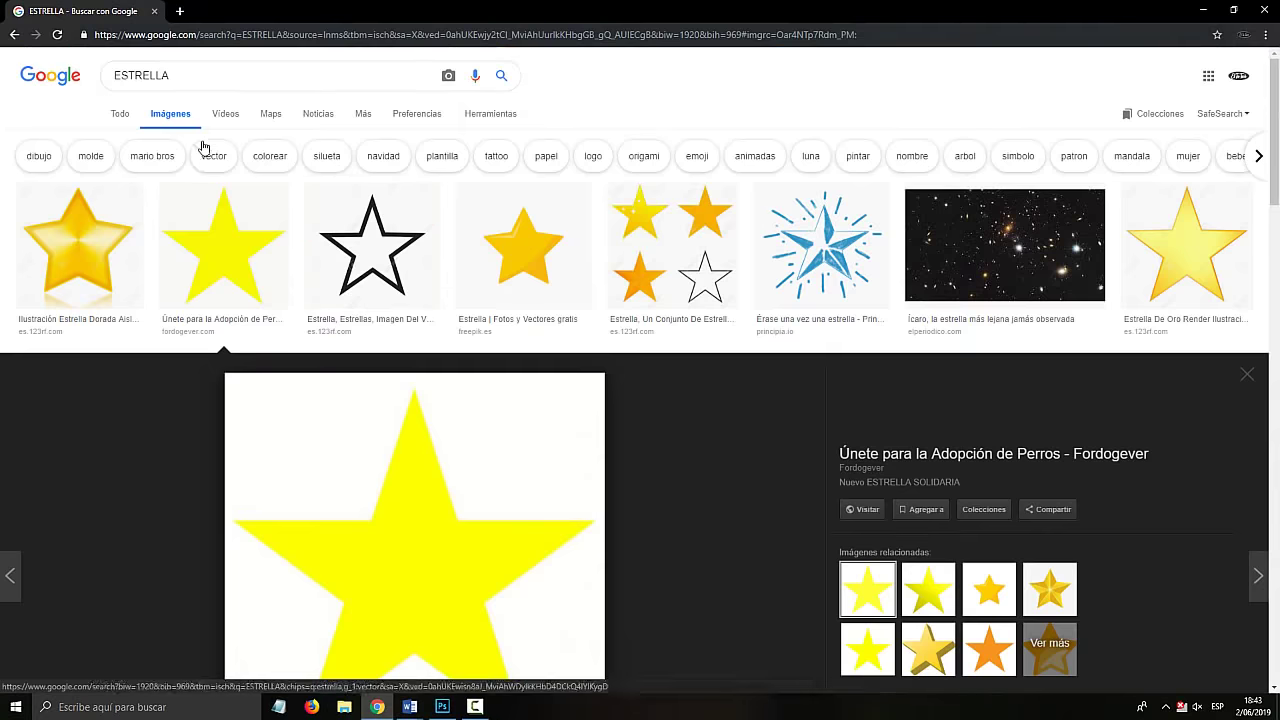
left_click(178, 35)
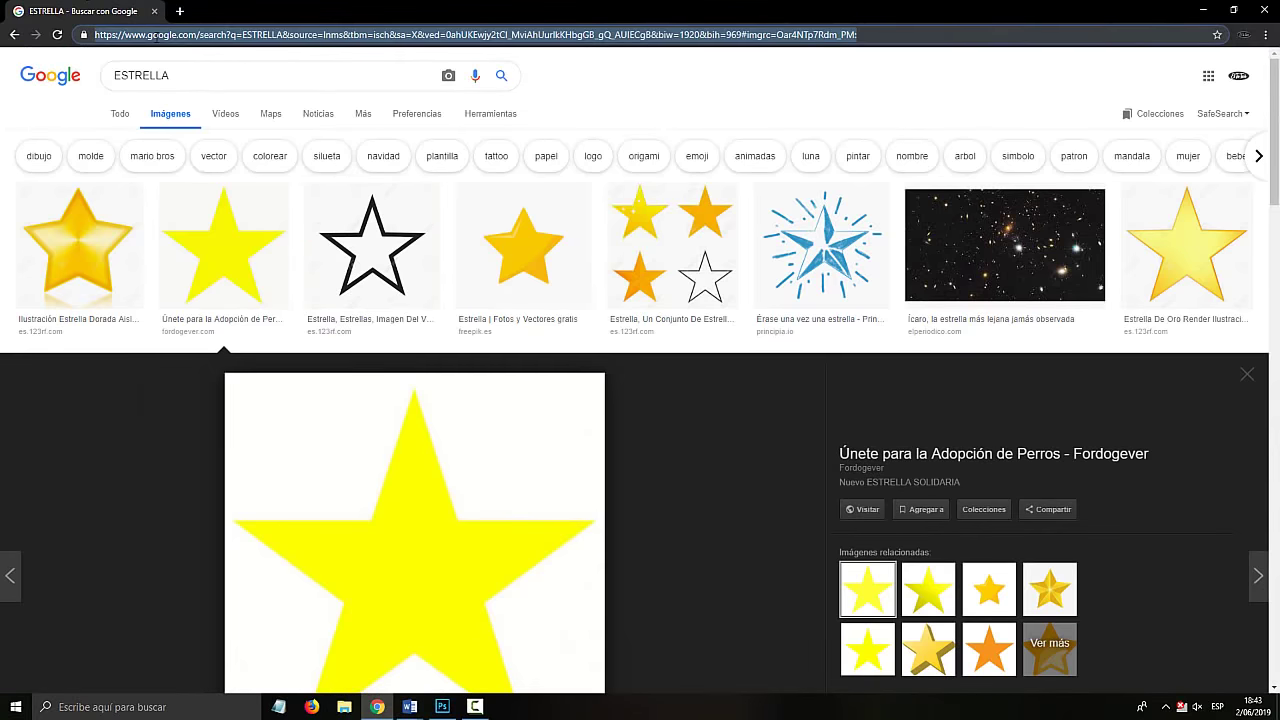
type("google.com")
key("Return")
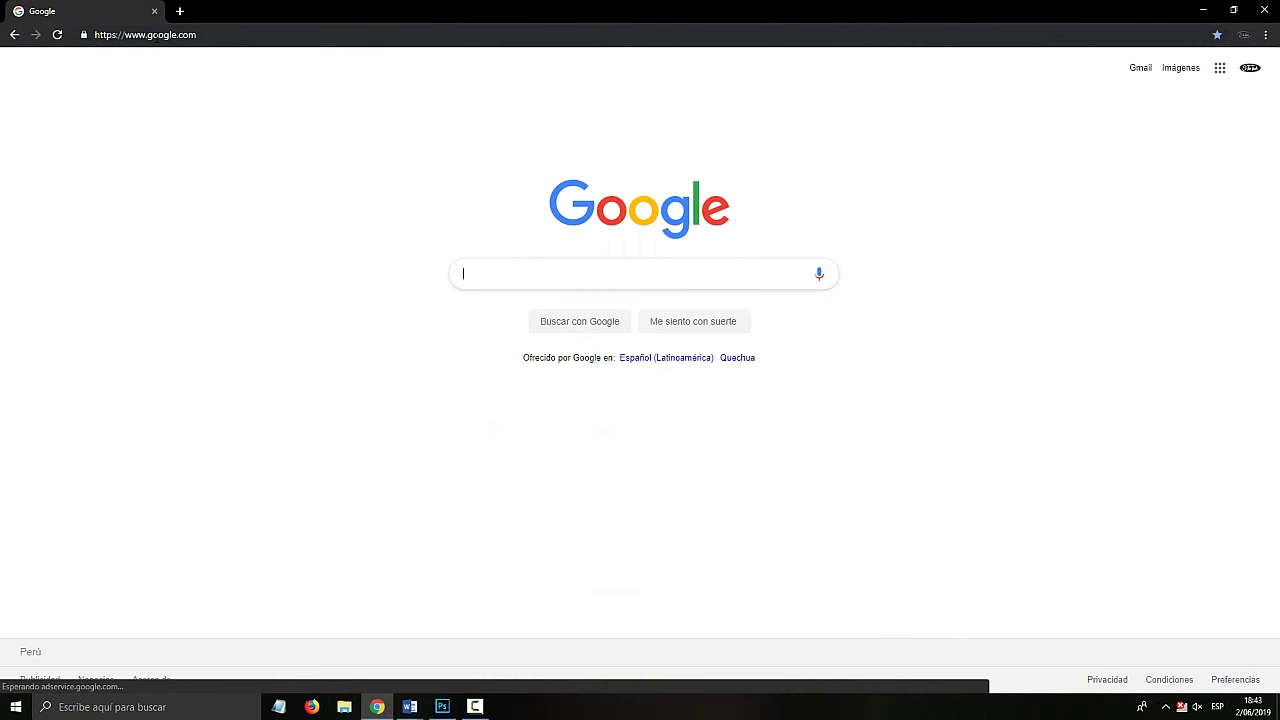
left_click(472, 267)
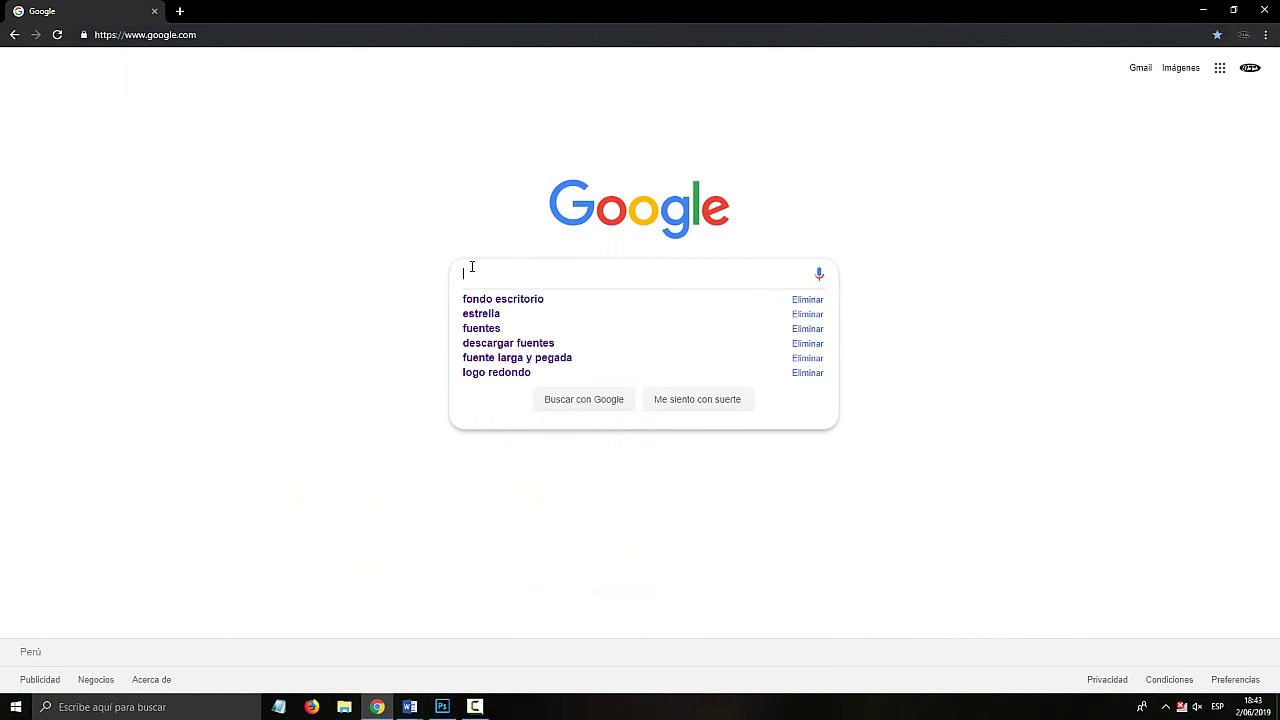
type("fuentes")
key("Return")
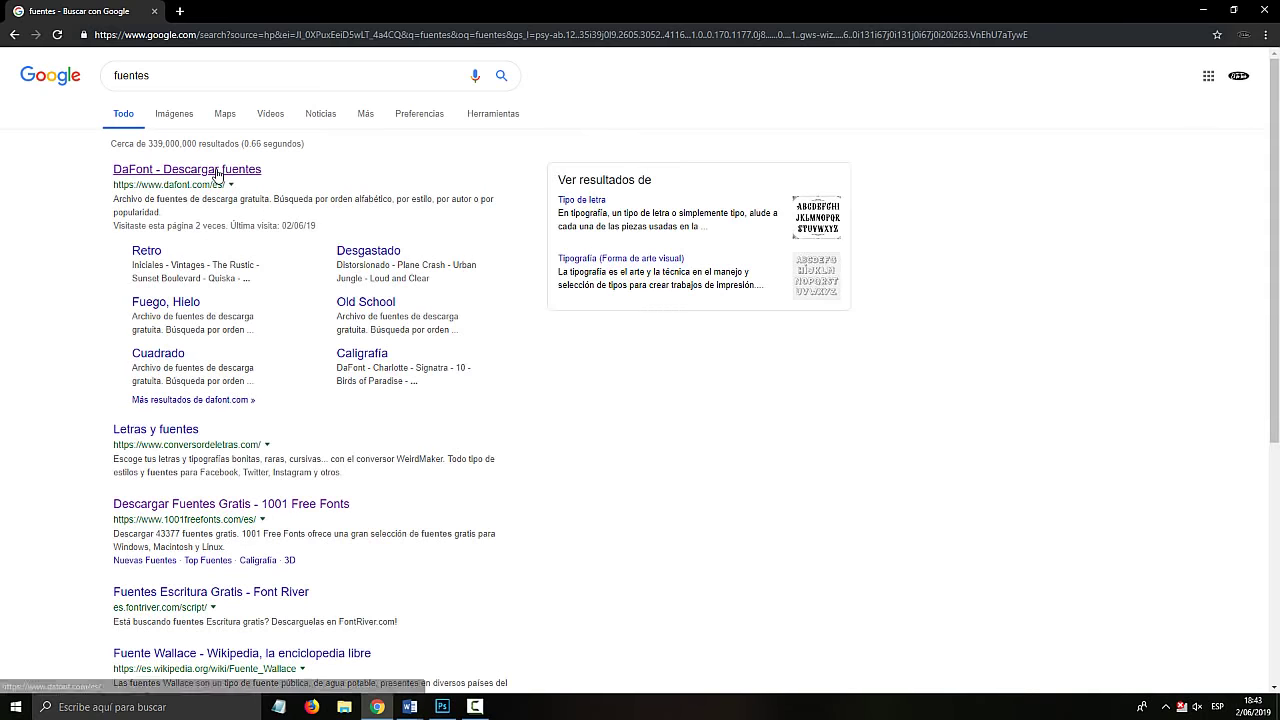
key("super+plus")
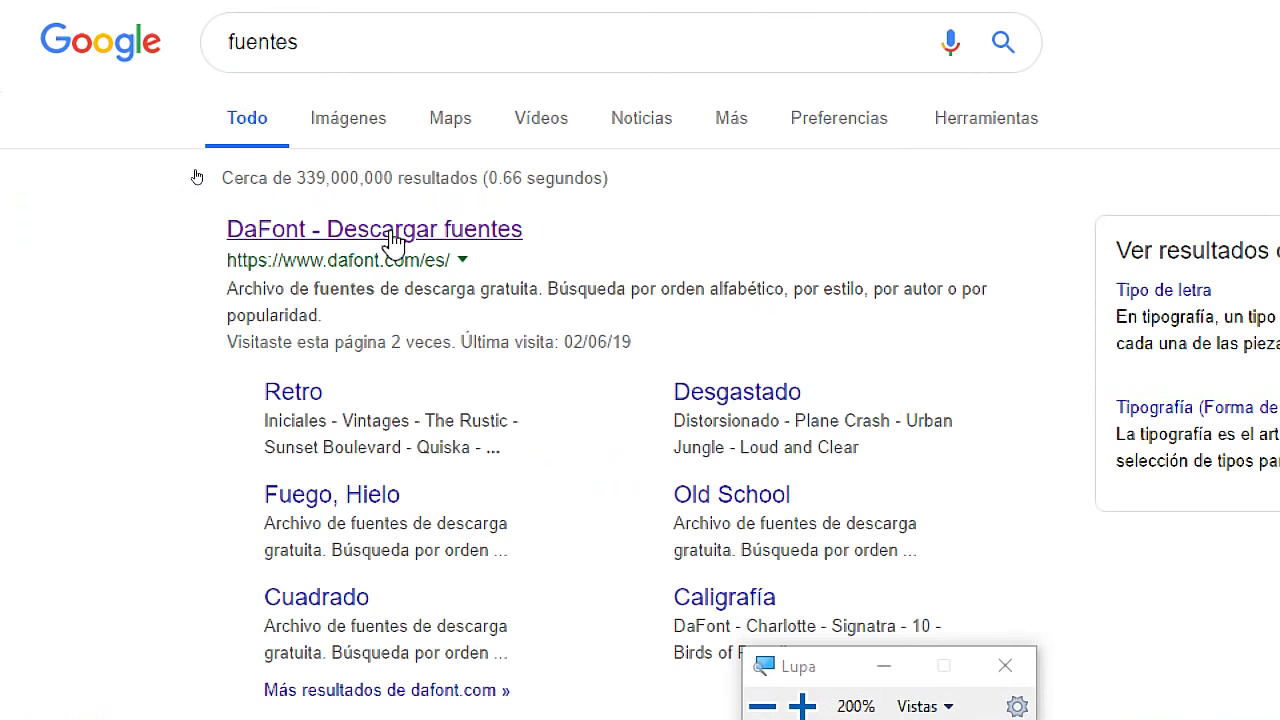
key("super+Escape")
left_click(393, 240)
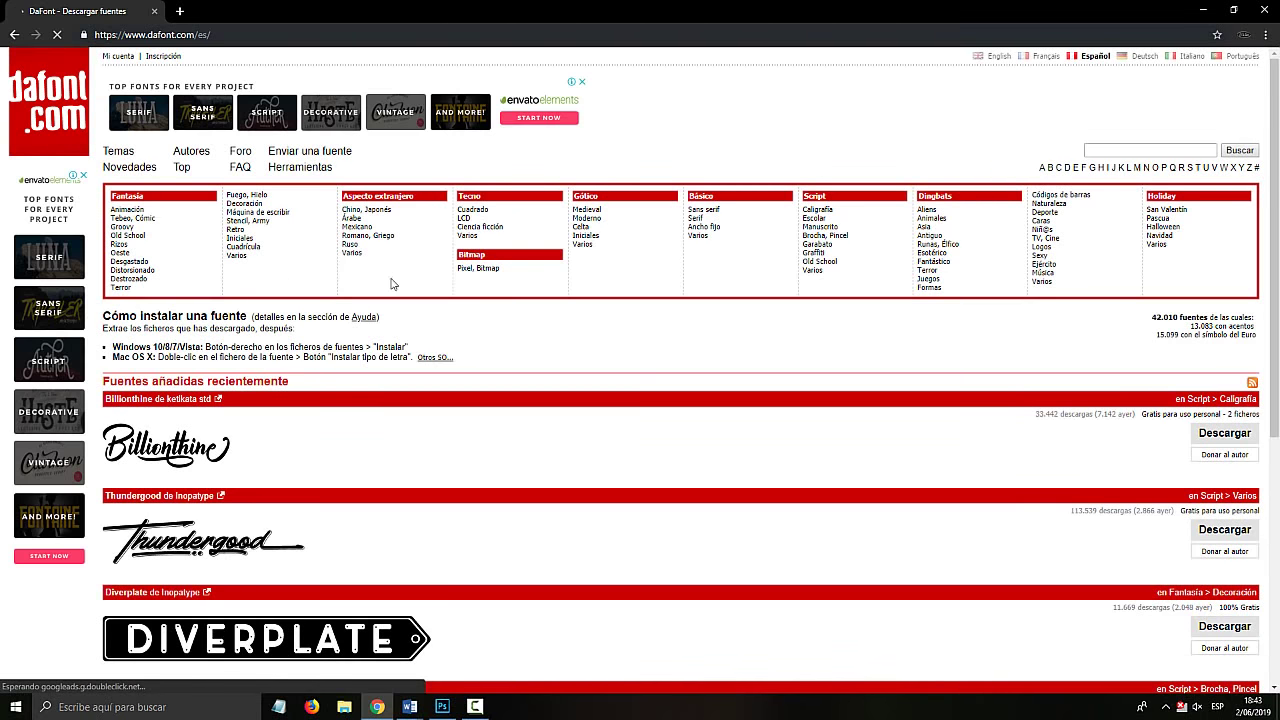
Look through the recently added fonts and the Fantasía > Animación category, continuing to its second page.
scroll(389, 353, "down", 2)
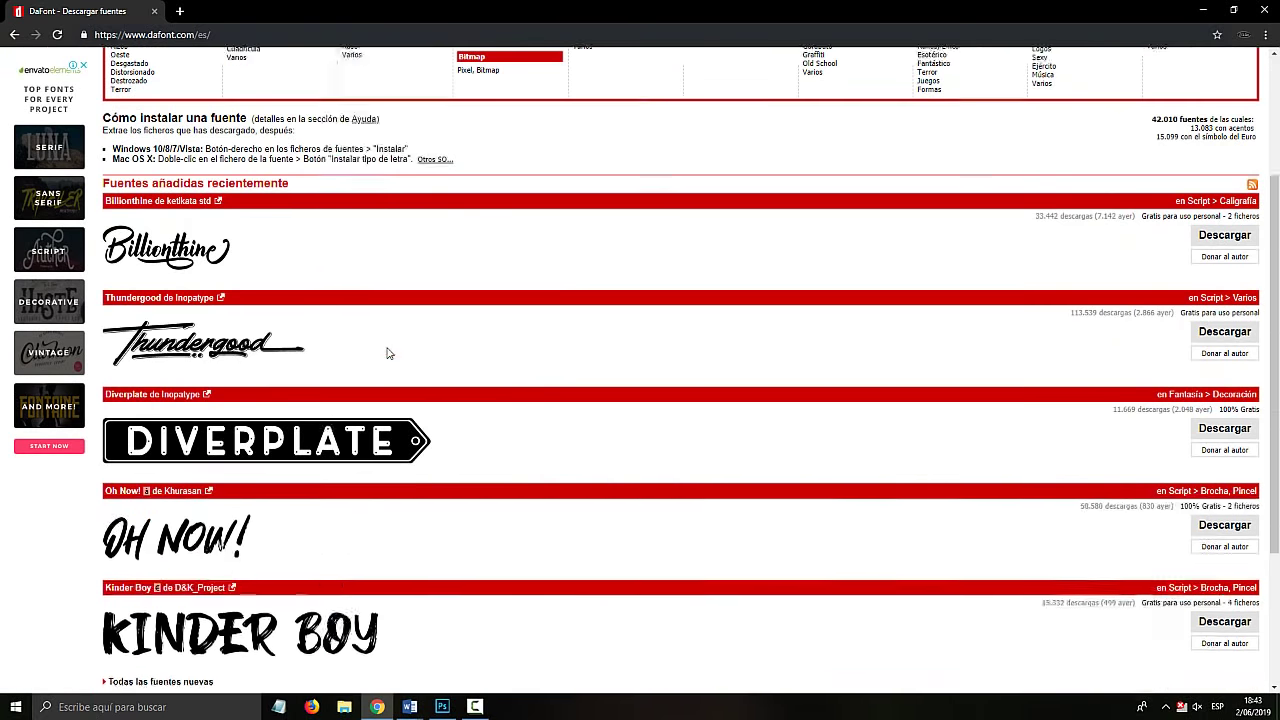
scroll(389, 353, "down", 2)
scroll(386, 349, "up", 3)
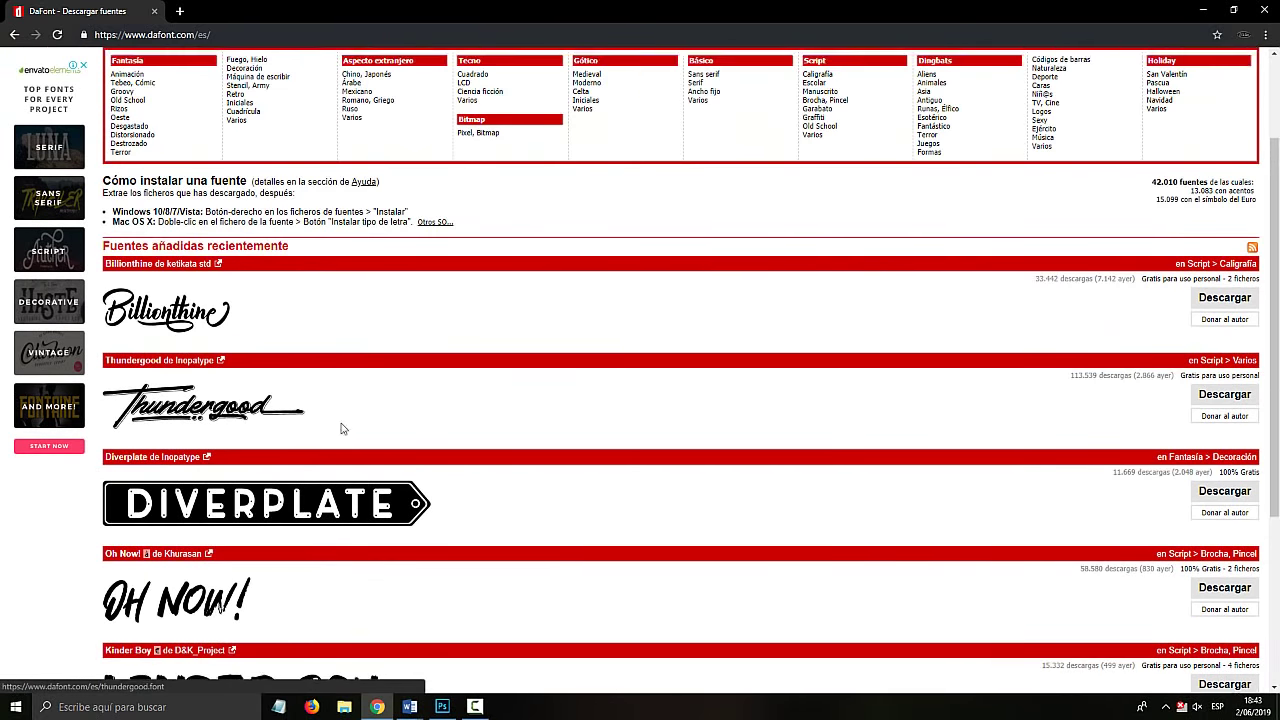
scroll(340, 428, "up", 1)
left_click(127, 214)
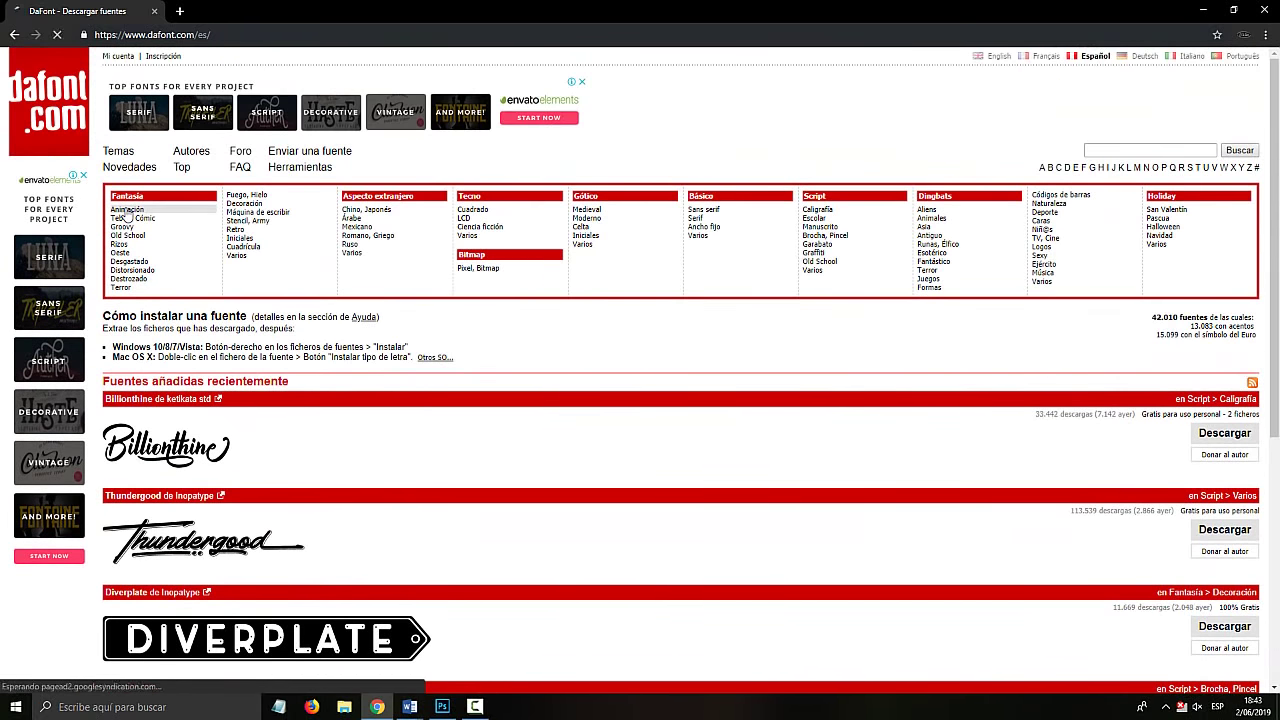
scroll(437, 400, "down", 4)
scroll(437, 400, "down", 15)
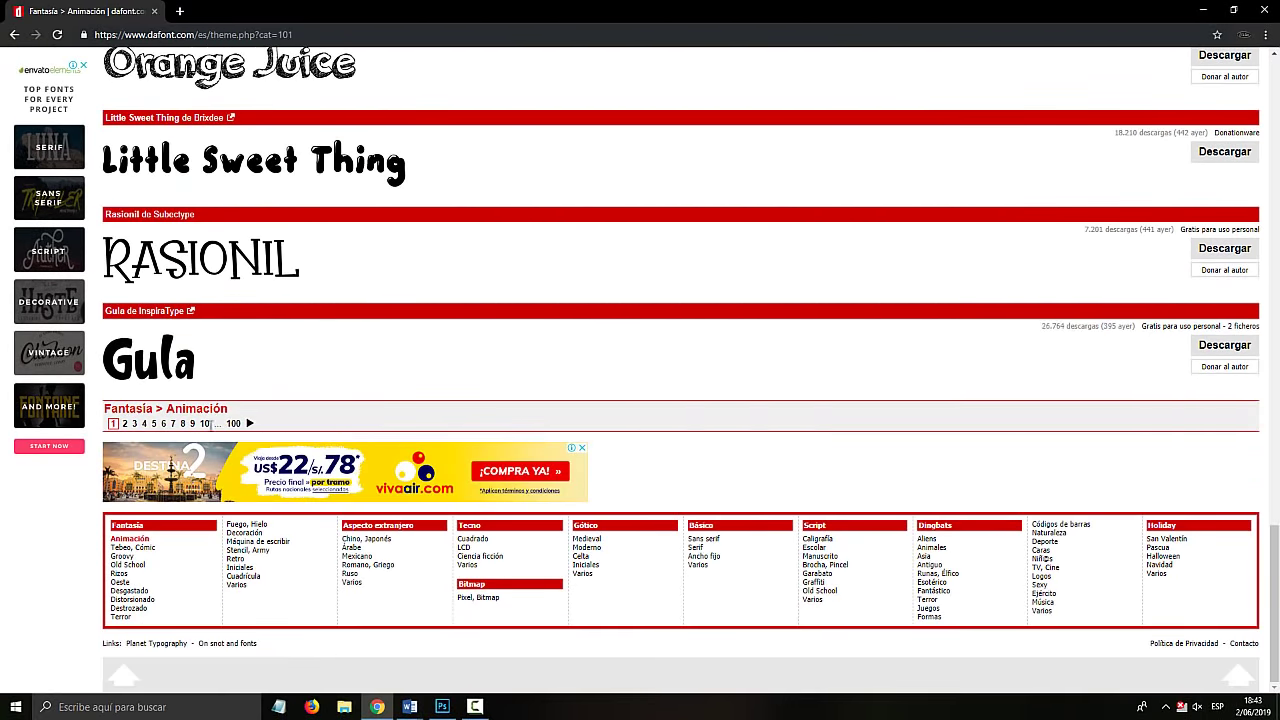
left_click(251, 425)
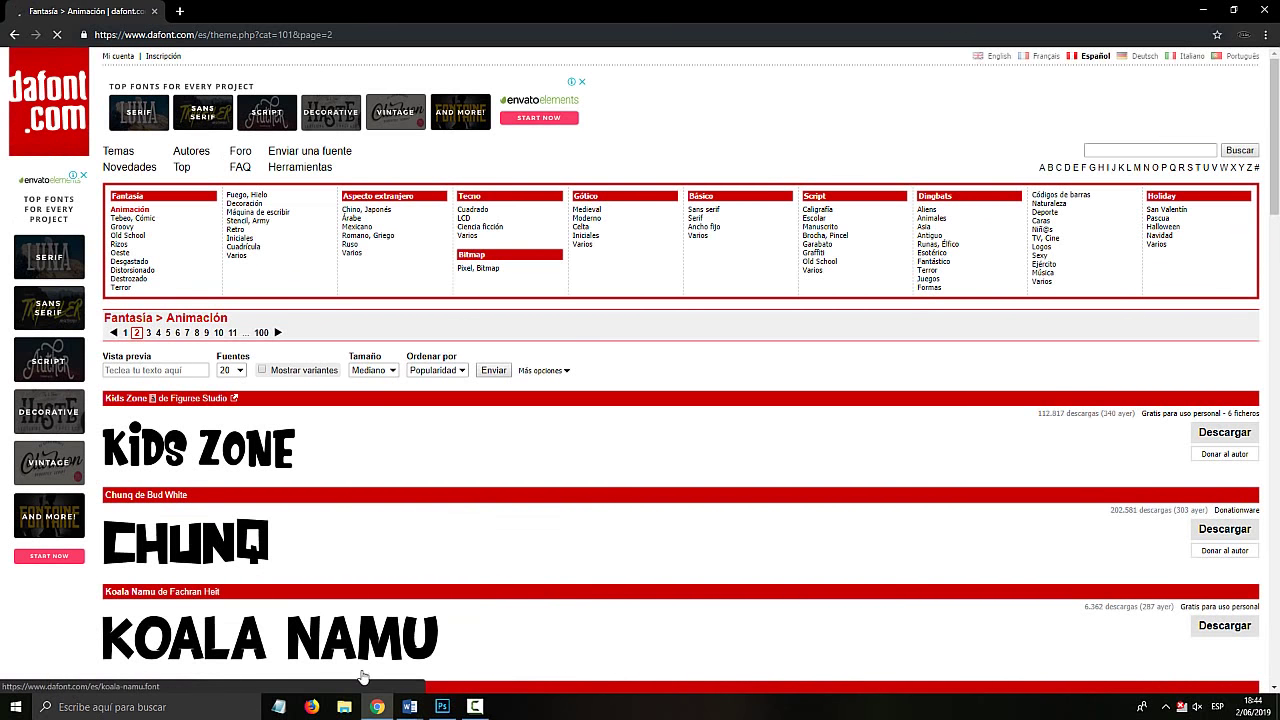
Check the logo in the Word document, return to Chrome and look through the Animación fonts on page 2.
mouse_move(409, 706)
left_click(487, 656)
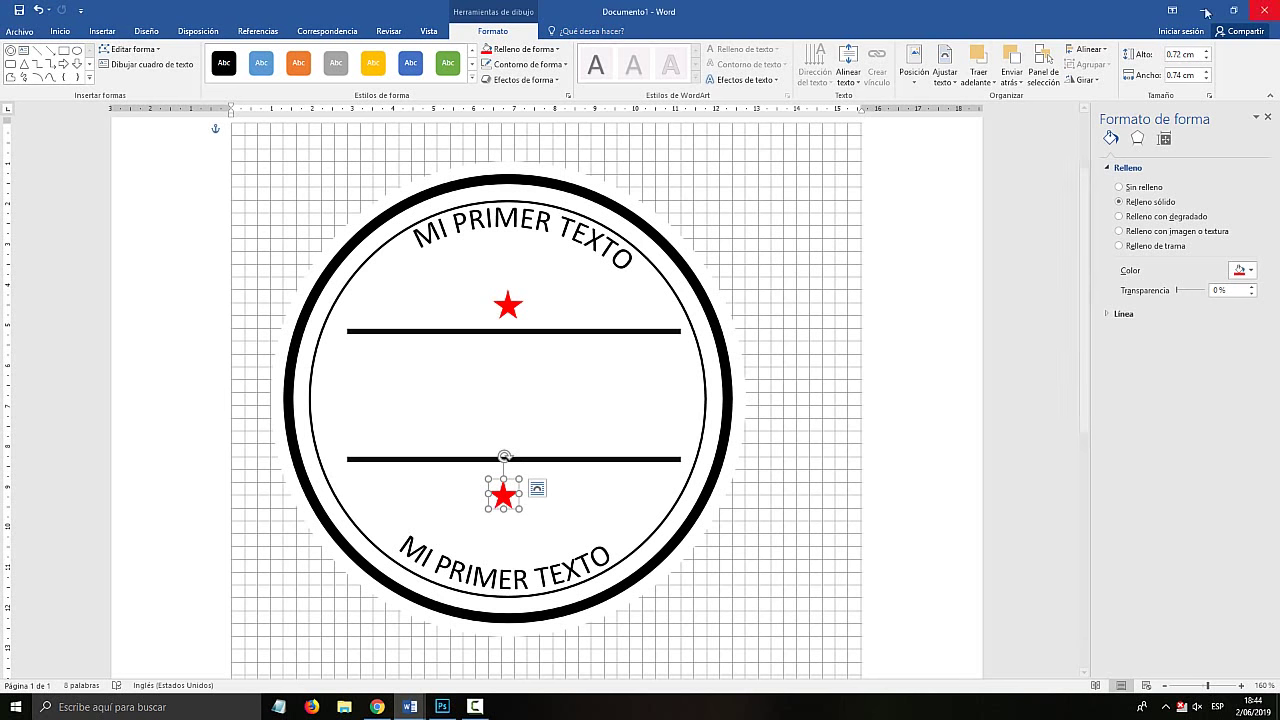
key("alt+Tab")
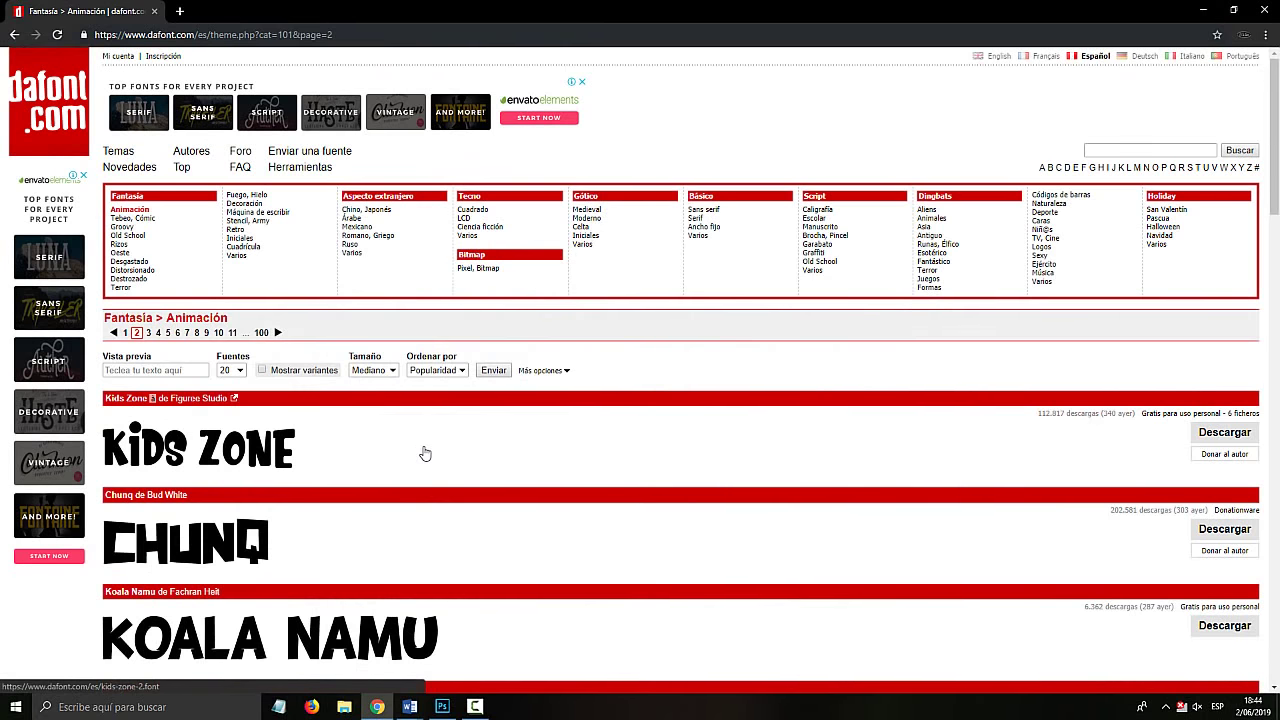
scroll(425, 453, "down", 11)
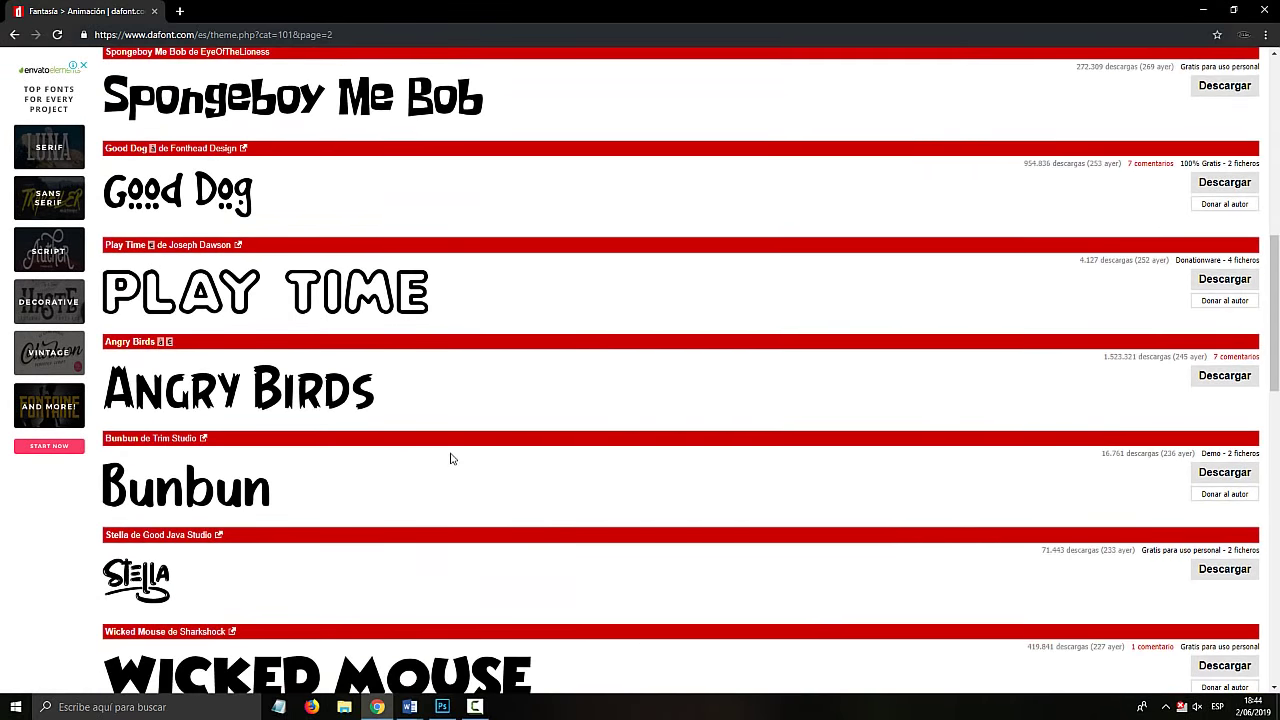
Continue to page 3 of the Animación fonts and examine the Cartoonist Kooky sample up close.
scroll(450, 458, "down", 8)
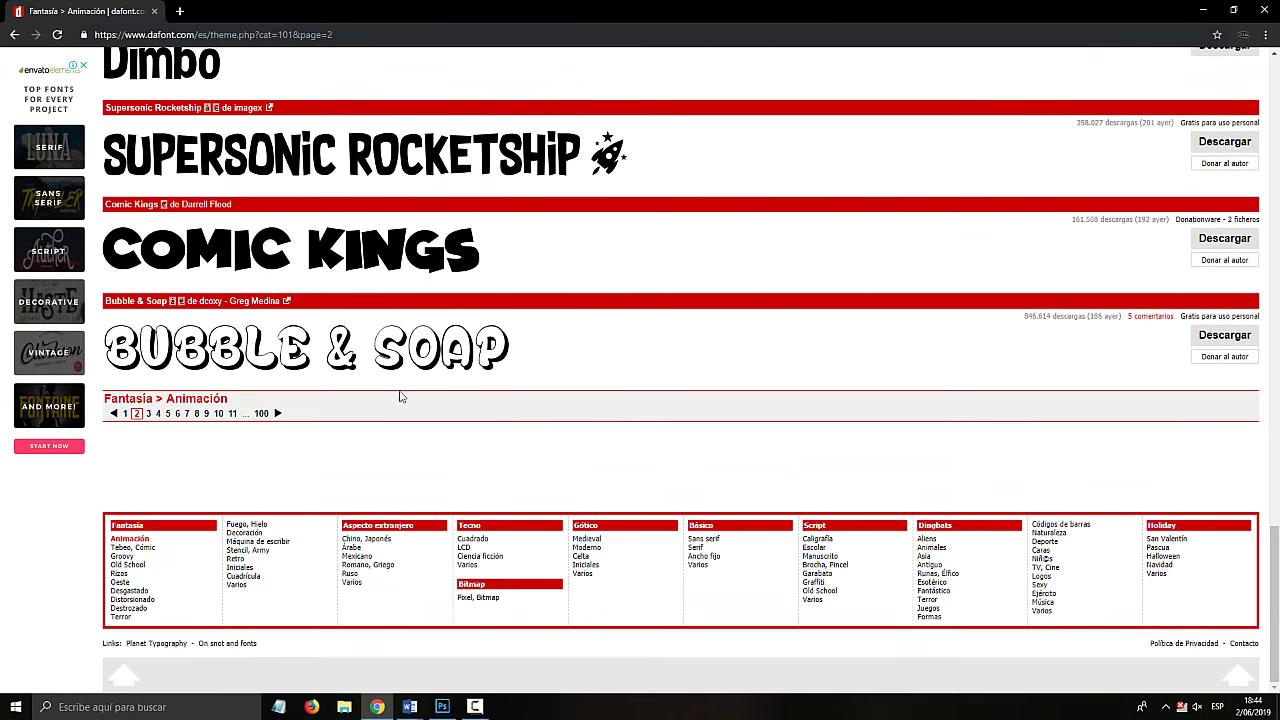
left_click(279, 415)
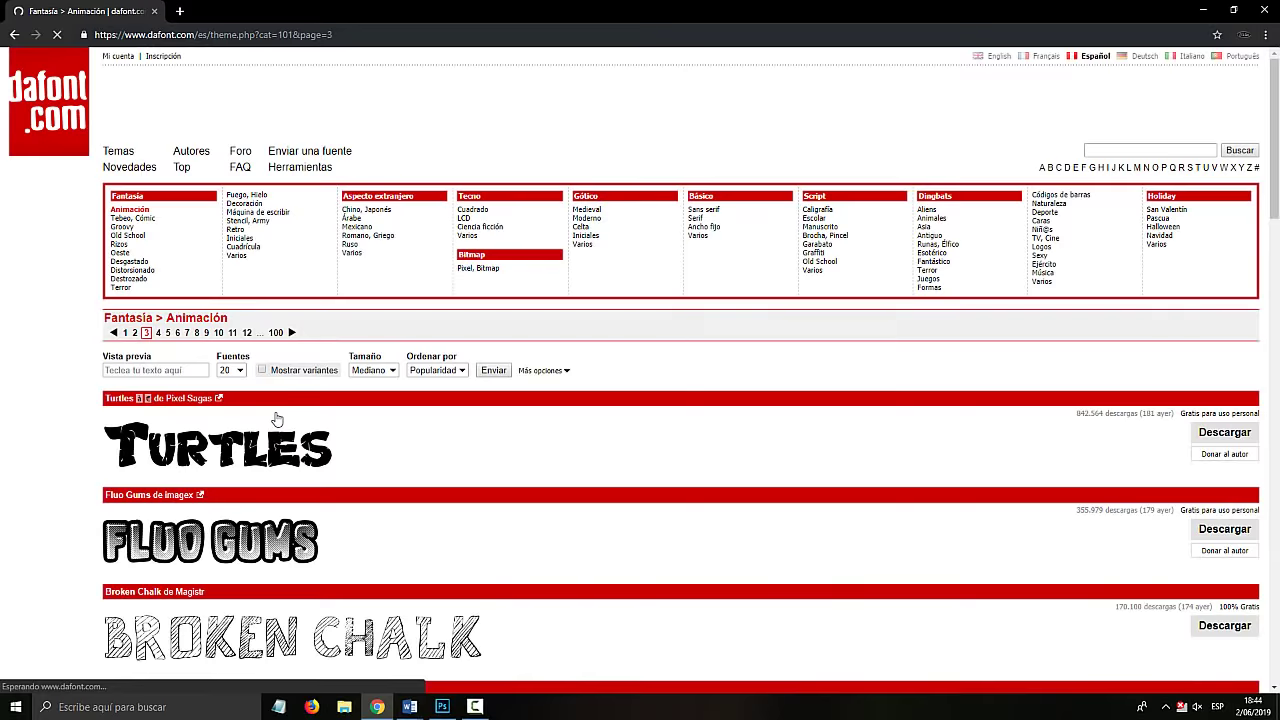
scroll(300, 420, "down", 5)
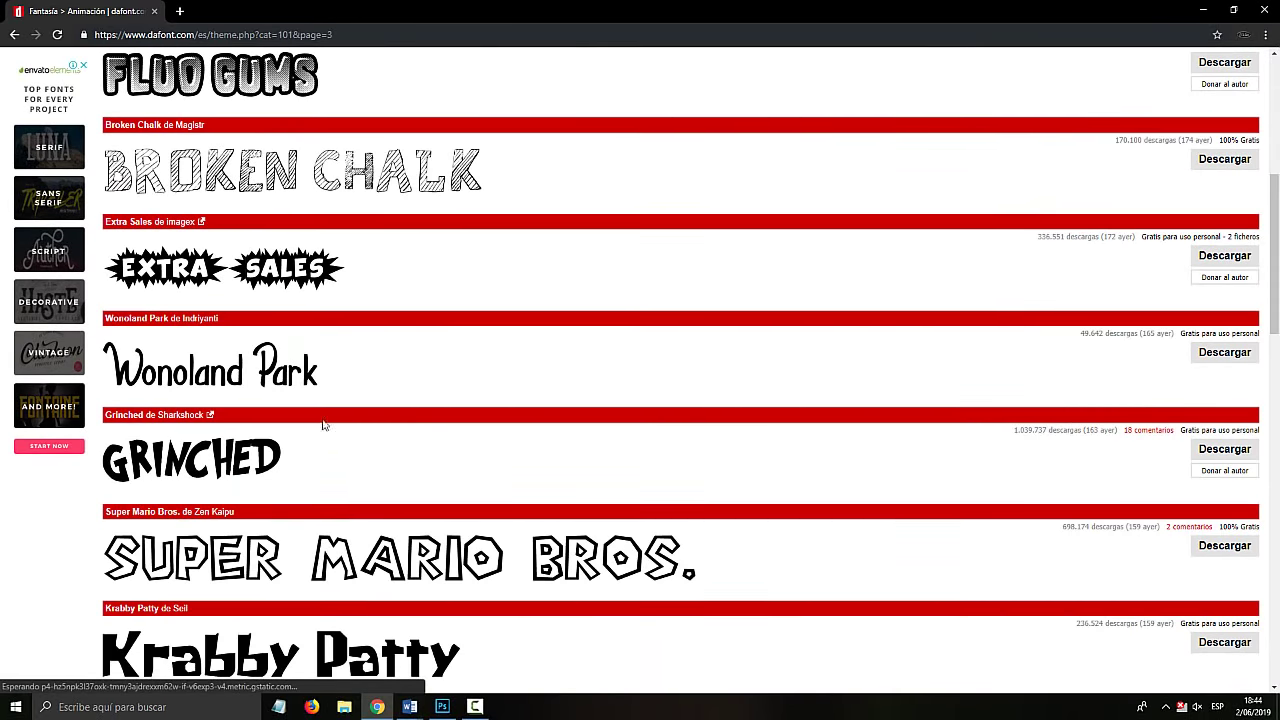
scroll(348, 432, "down", 6)
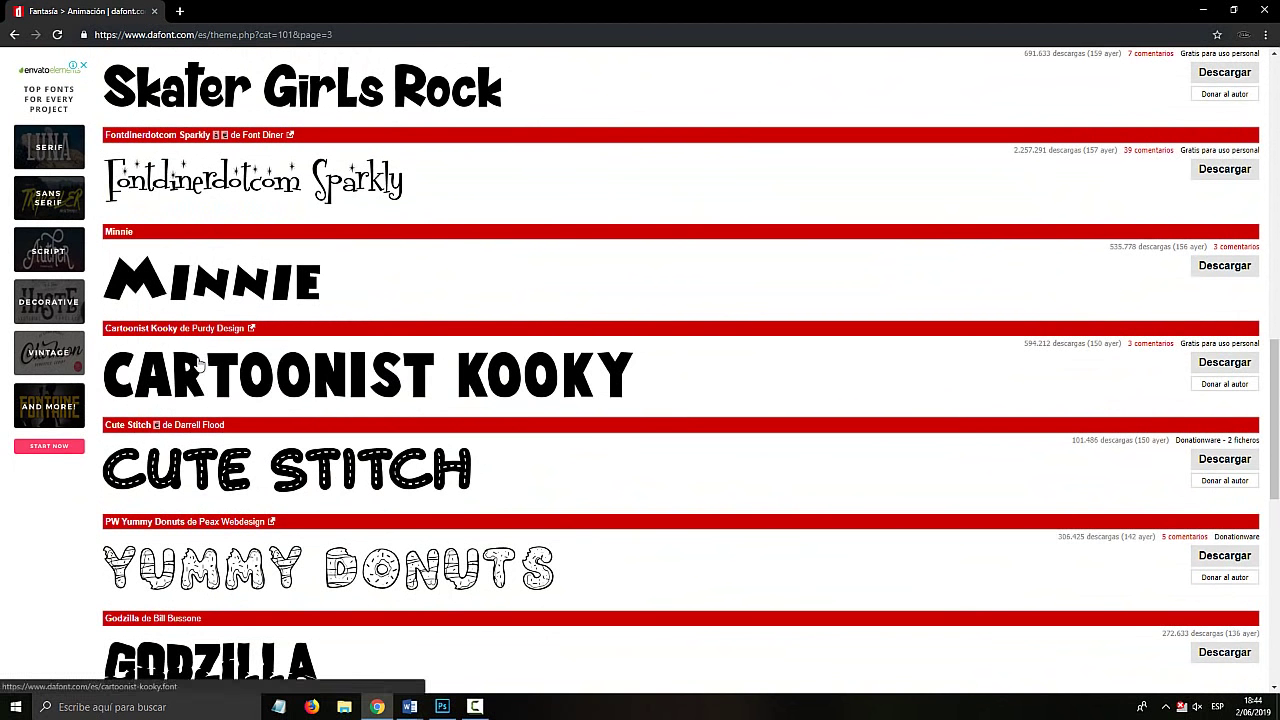
key("super+plus")
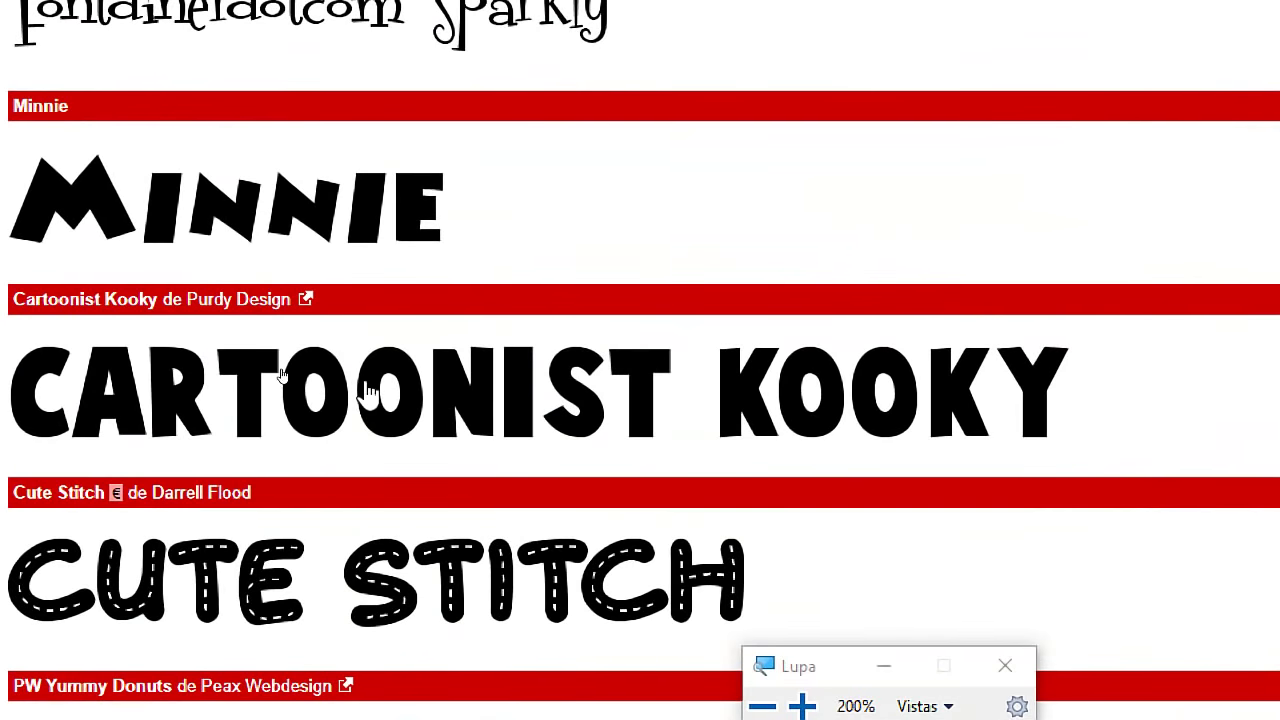
key("super+minus")
key("super+Escape")
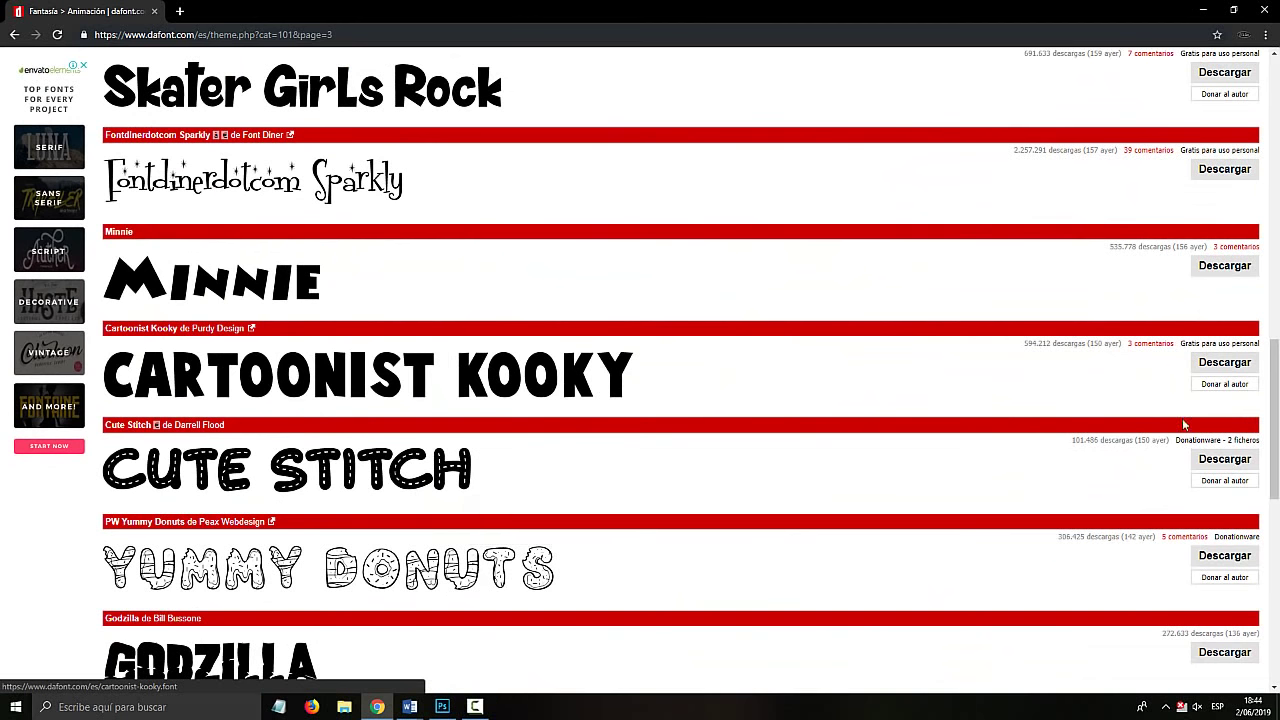
Open the Cartoonist Kooky font page, preview the font with the text "EL TIO TECH" and examine the lettering.
left_click(1224, 362)
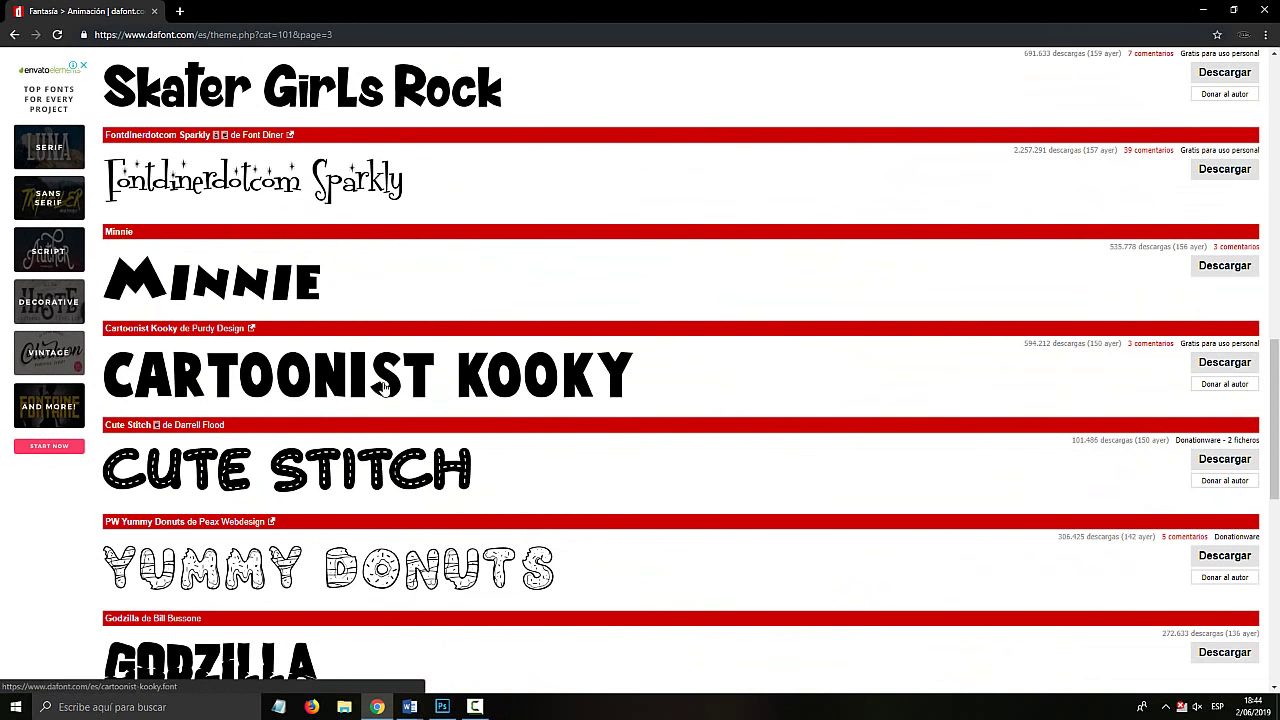
left_click(588, 373)
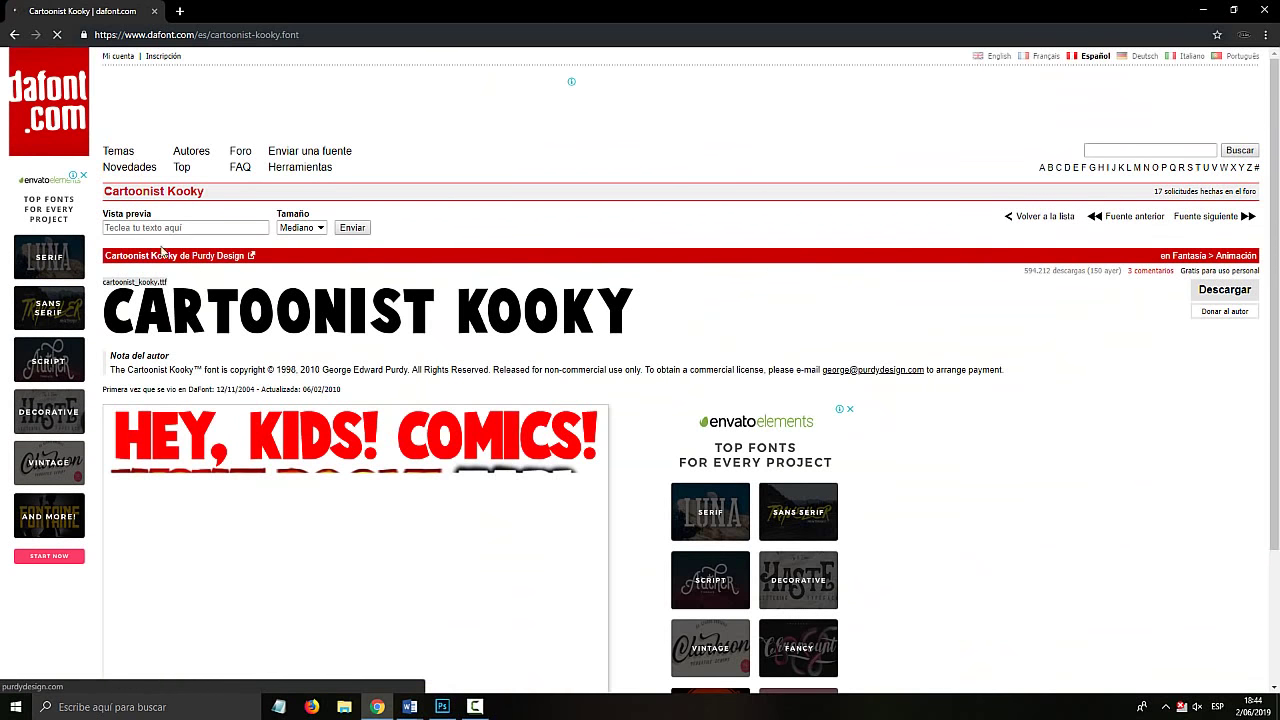
left_click(174, 228)
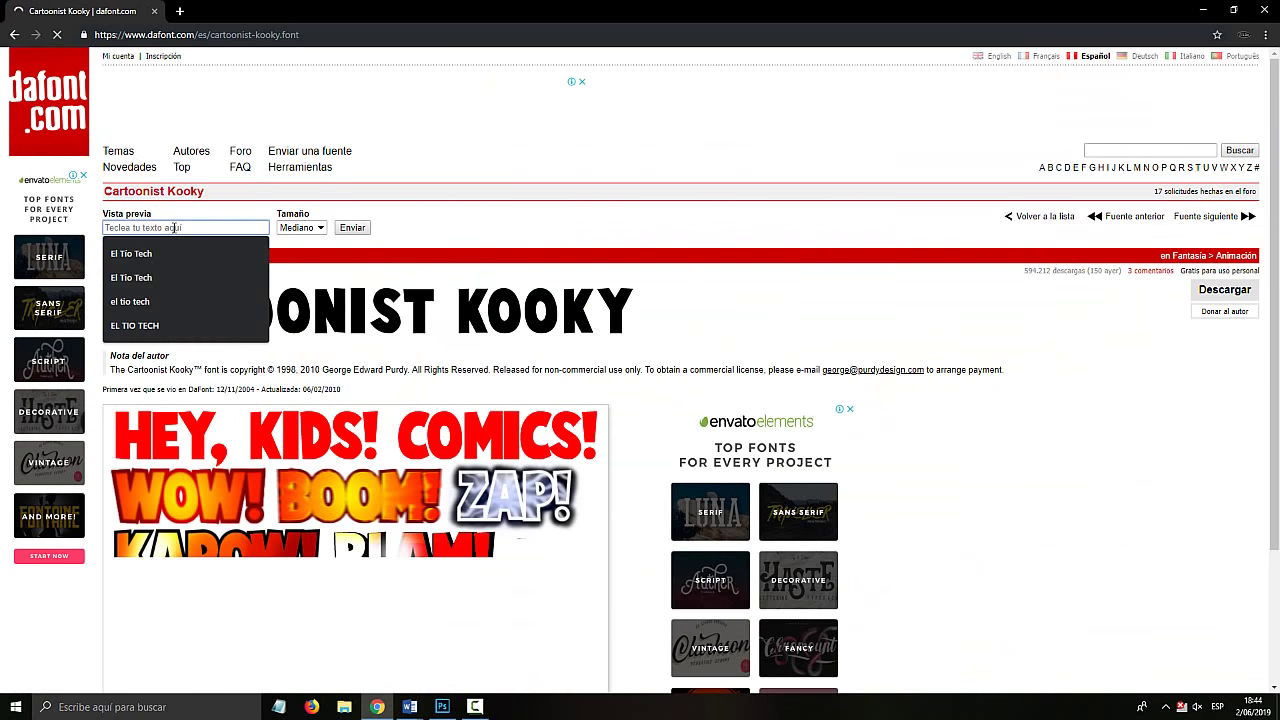
key("super+plus")
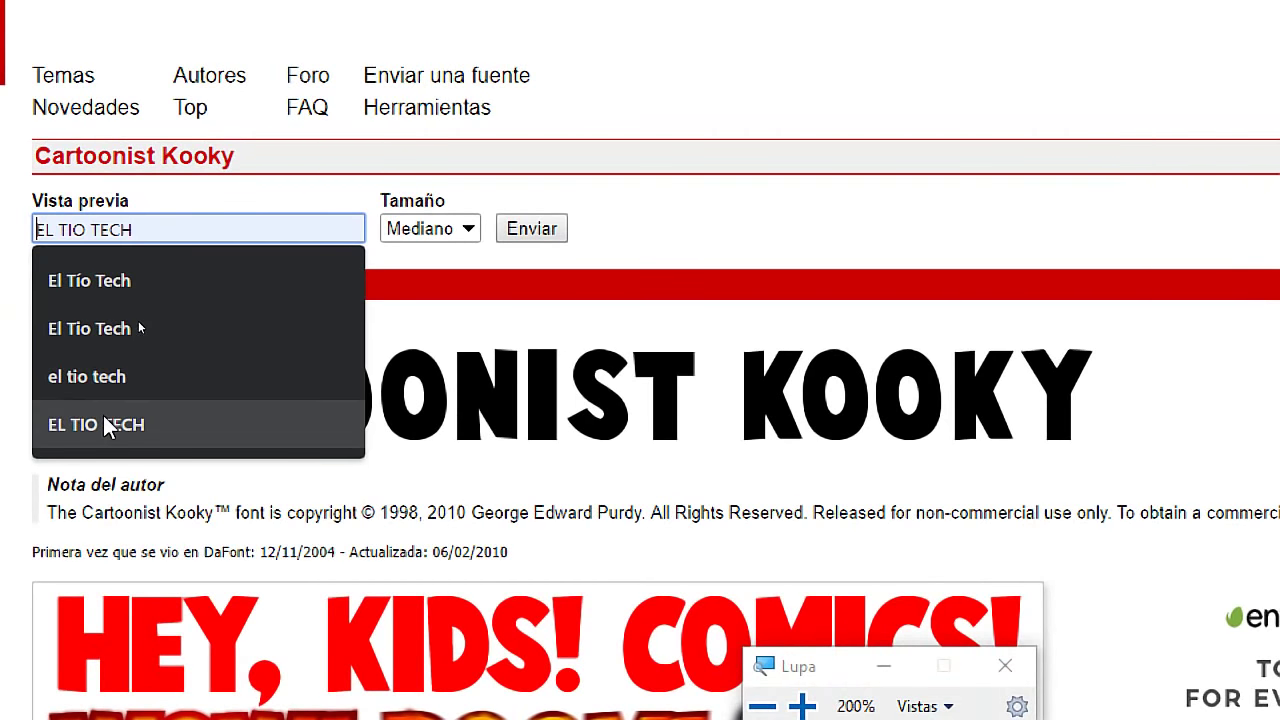
left_click(176, 325)
left_click(171, 228)
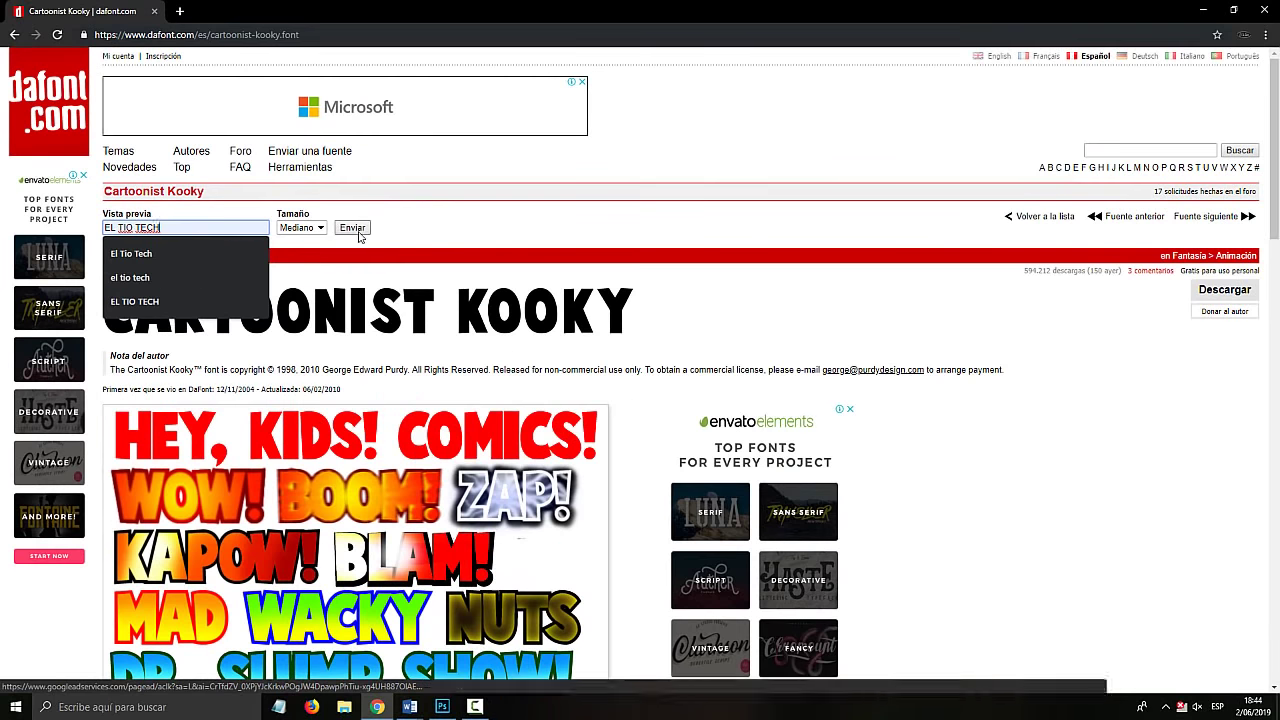
left_click(556, 225)
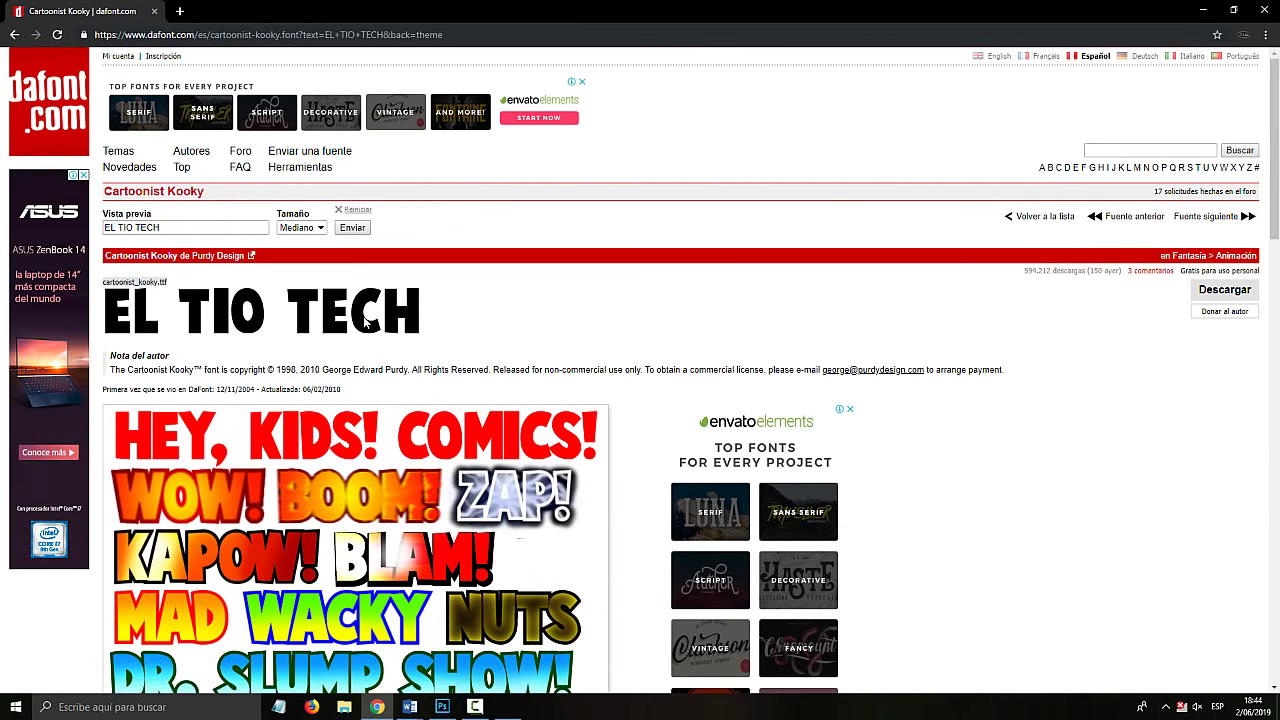
key("super+plus")
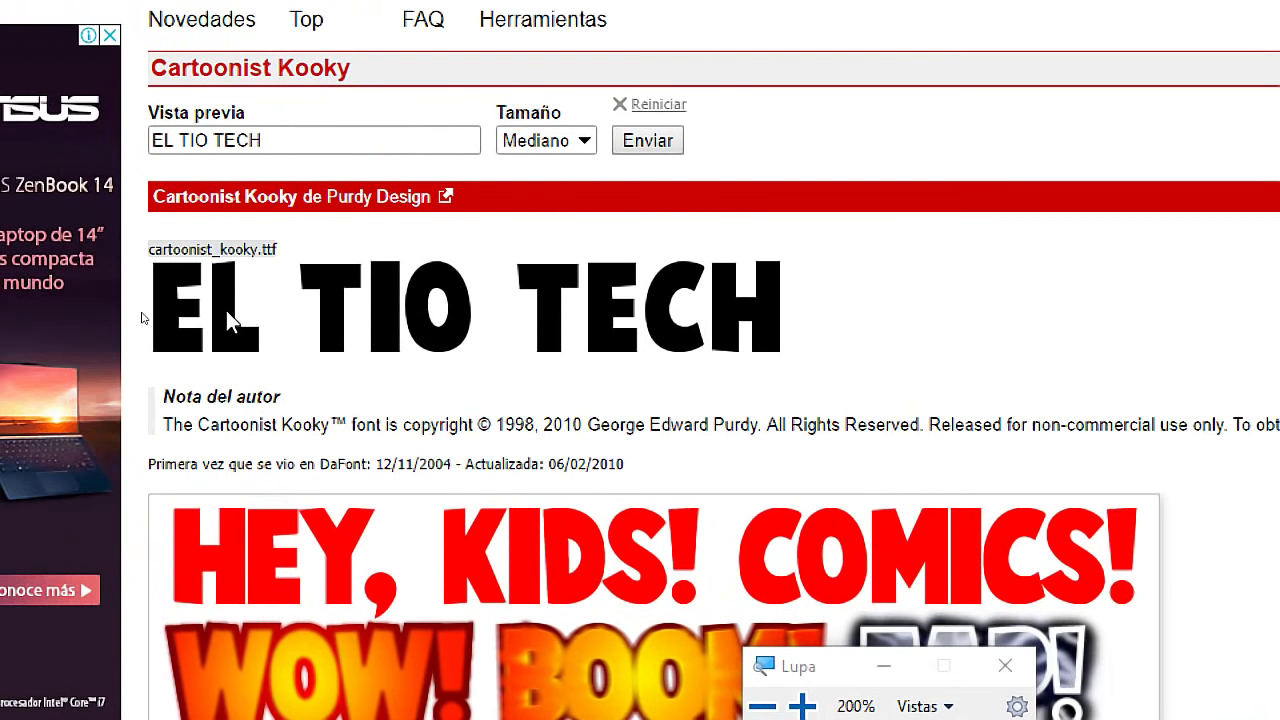
key("super+Escape")
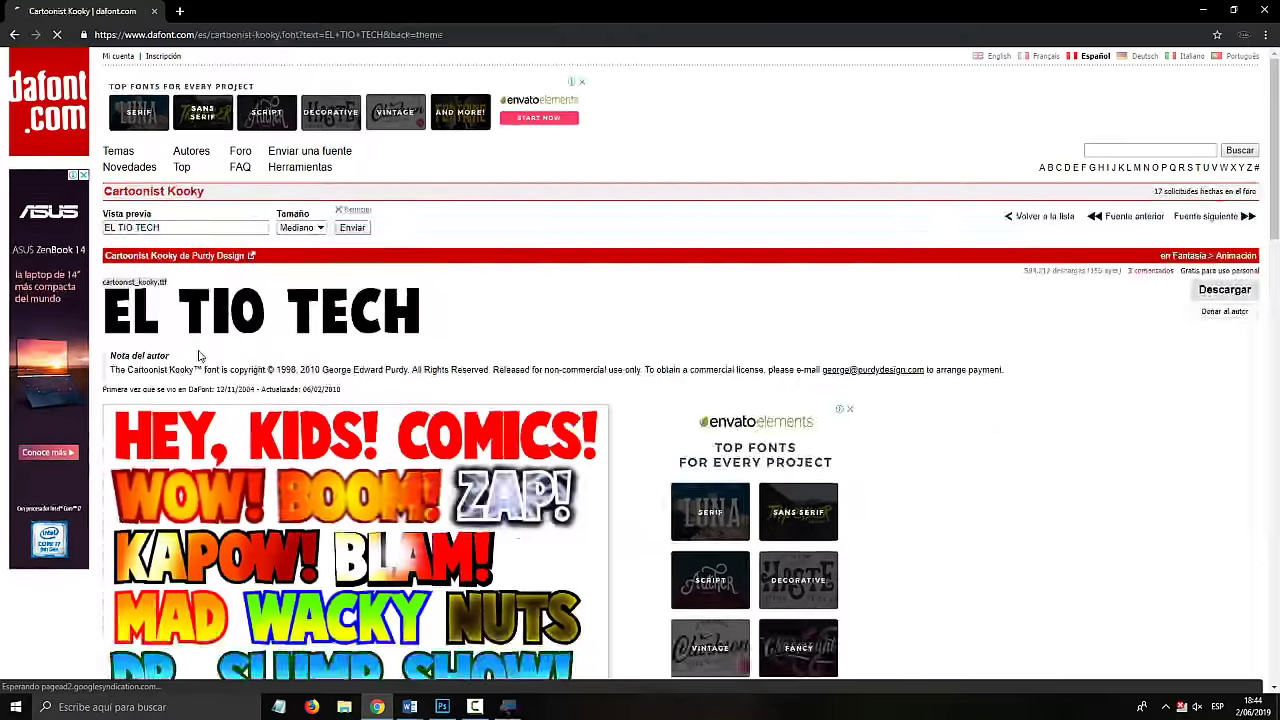
Return to the Animación font list and compare how the fonts render "EL TIO TECH".
key("alt+Left")
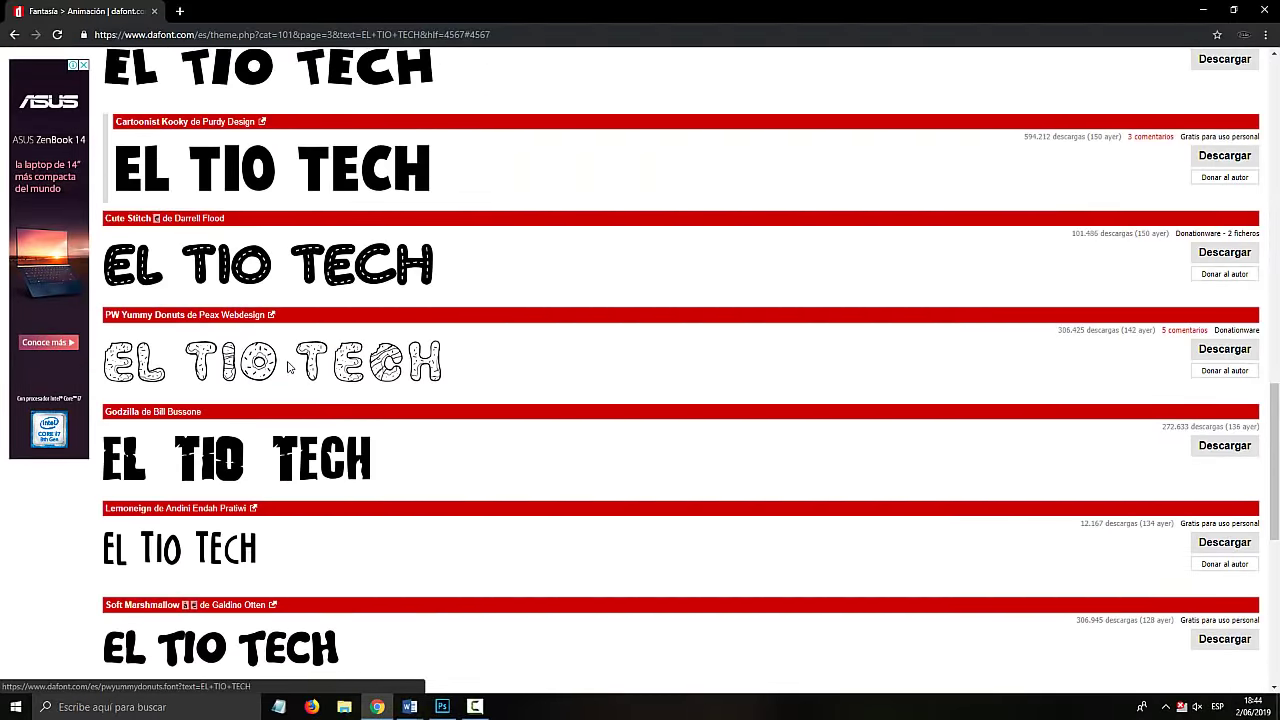
scroll(285, 378, "down", 2)
scroll(286, 380, "up", 2)
scroll(286, 380, "down", 3)
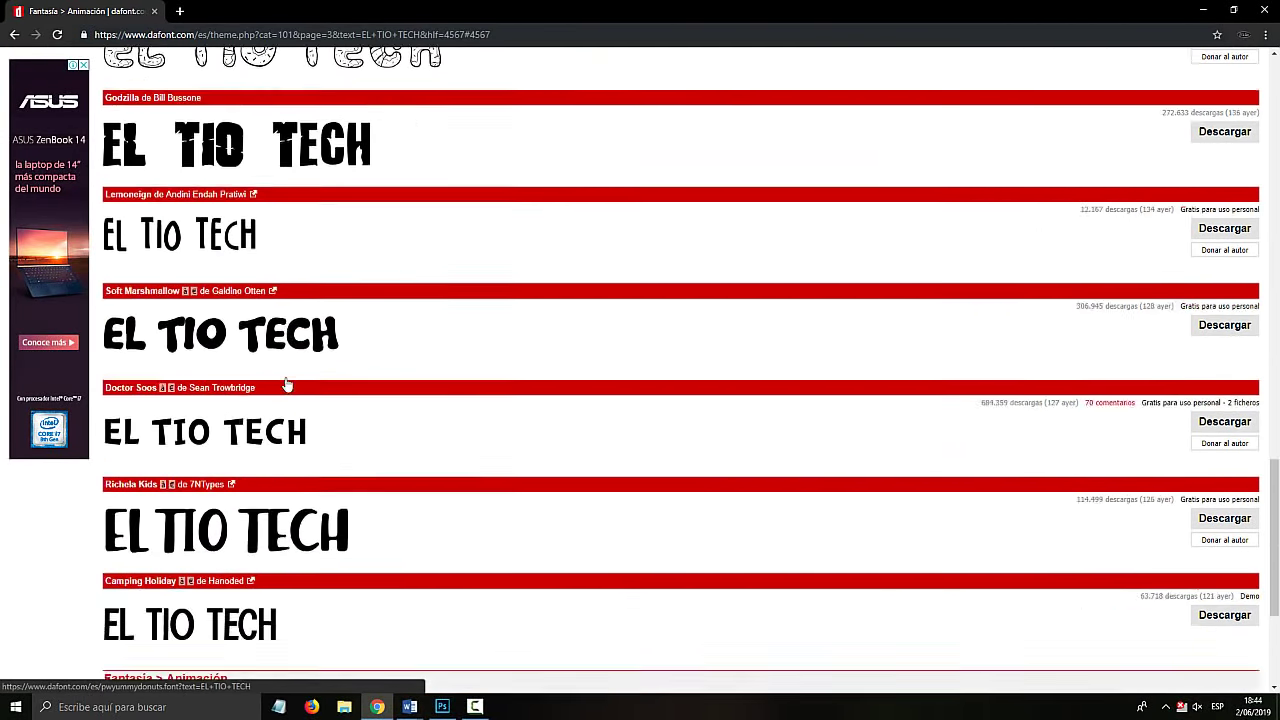
scroll(286, 380, "up", 4)
scroll(256, 243, "up", 2)
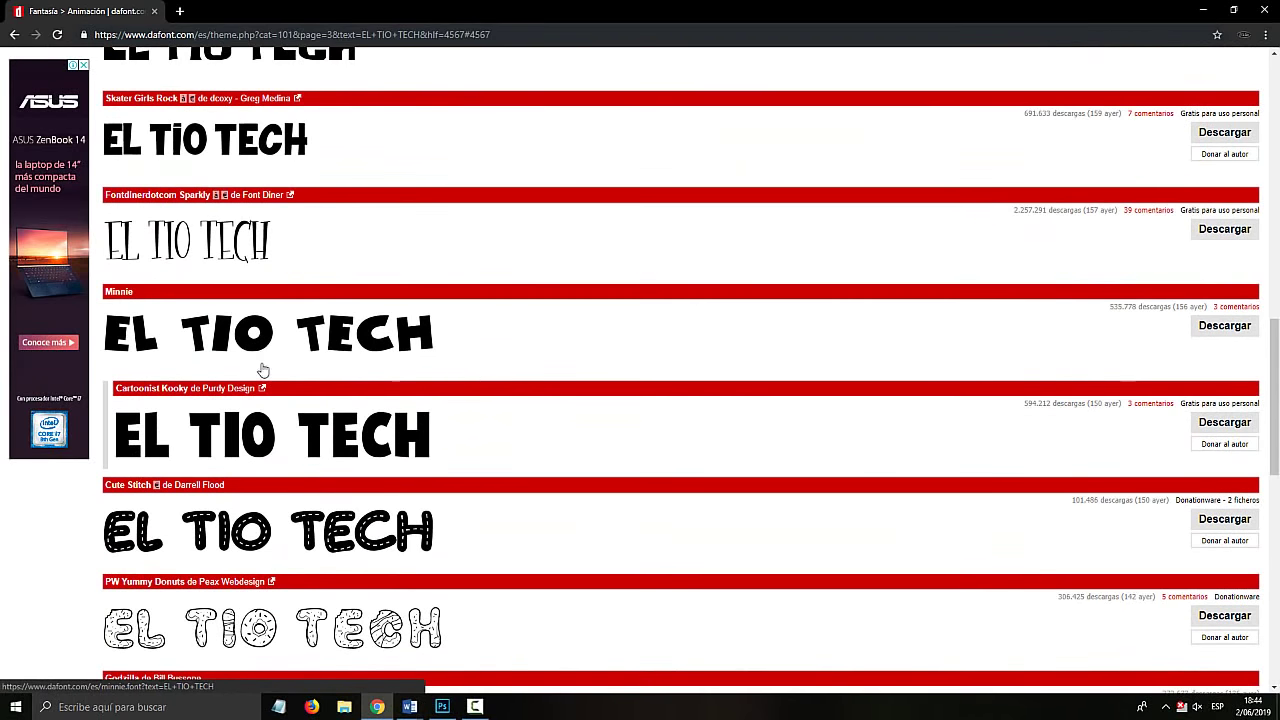
Reopen the Cartoonist Kooky font page, examine its download option and go back to the font list.
left_click(257, 429)
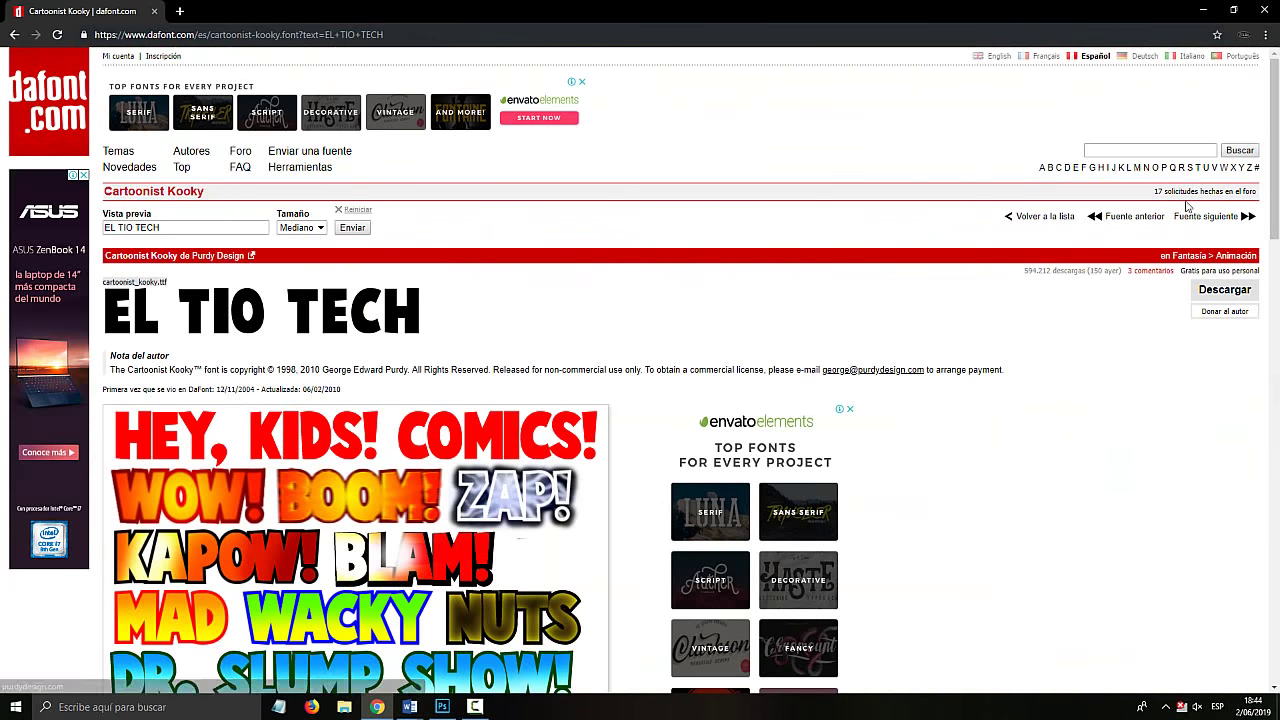
key("super+plus")
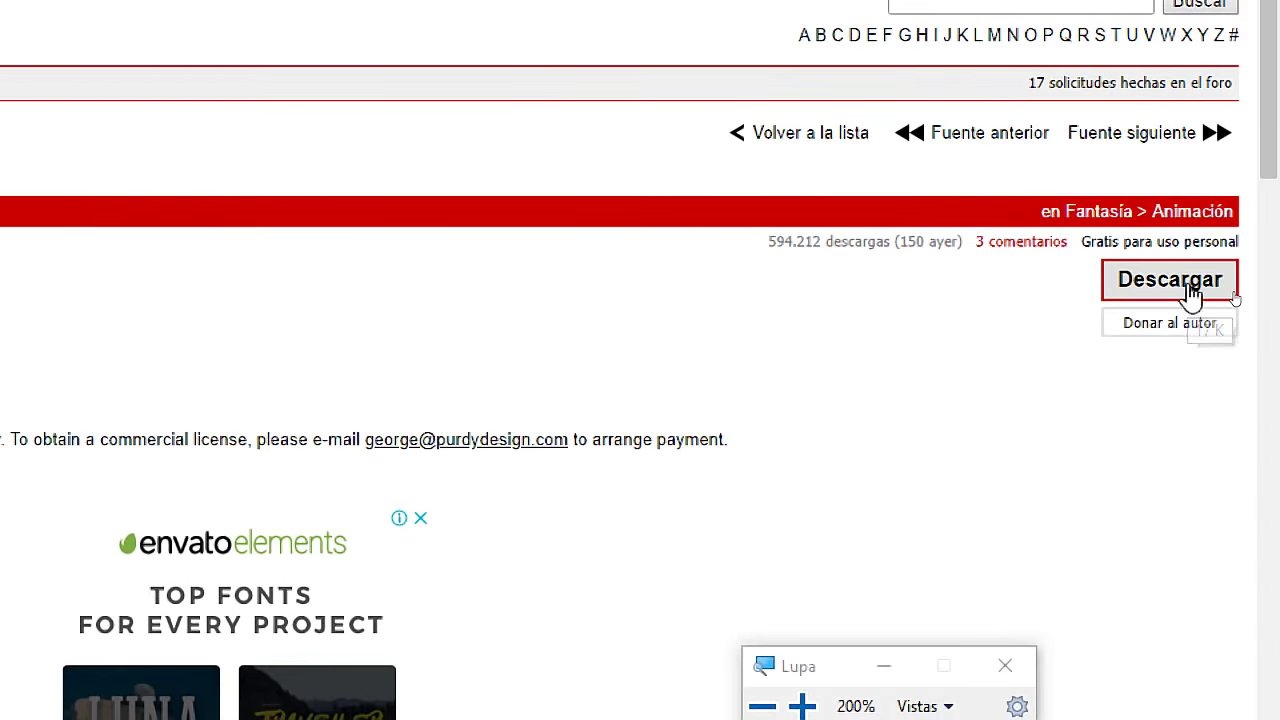
key("super+Escape")
key("alt+Left")
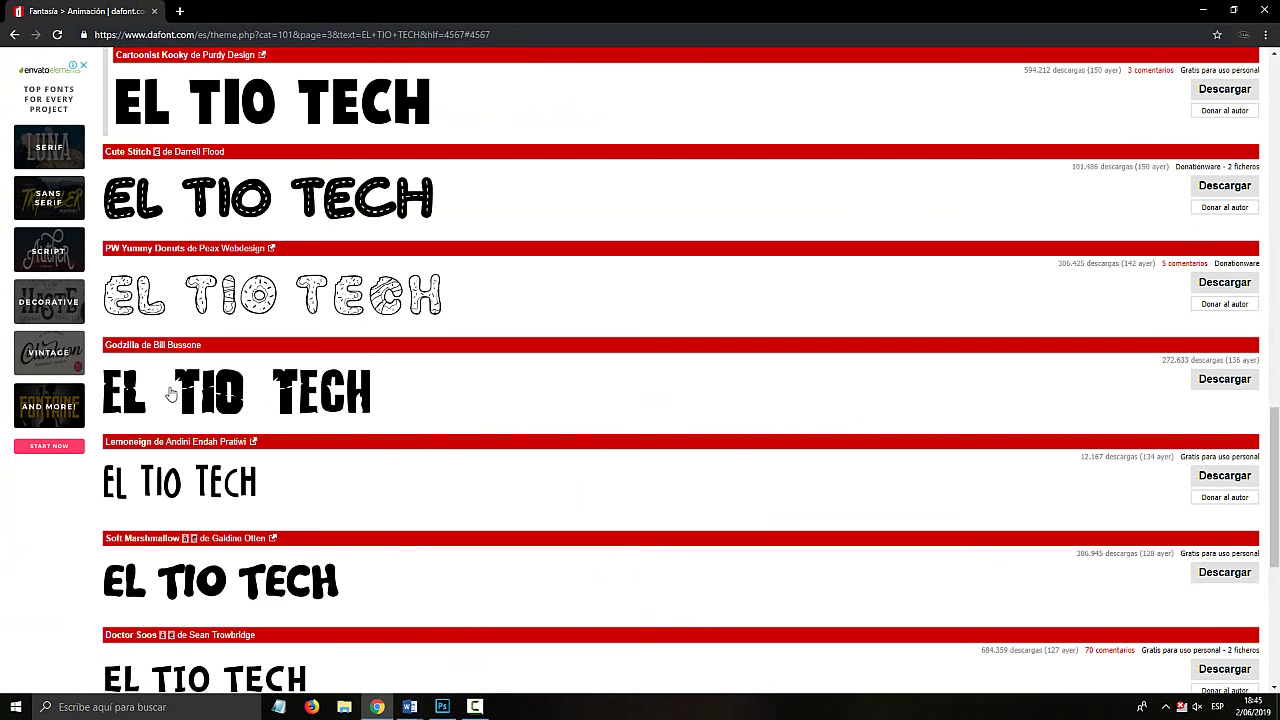
Download the Cartoonist Kooky font from the list and show the options for the downloaded cartoonist_kooky.zip.
scroll(200, 375, "up", 2)
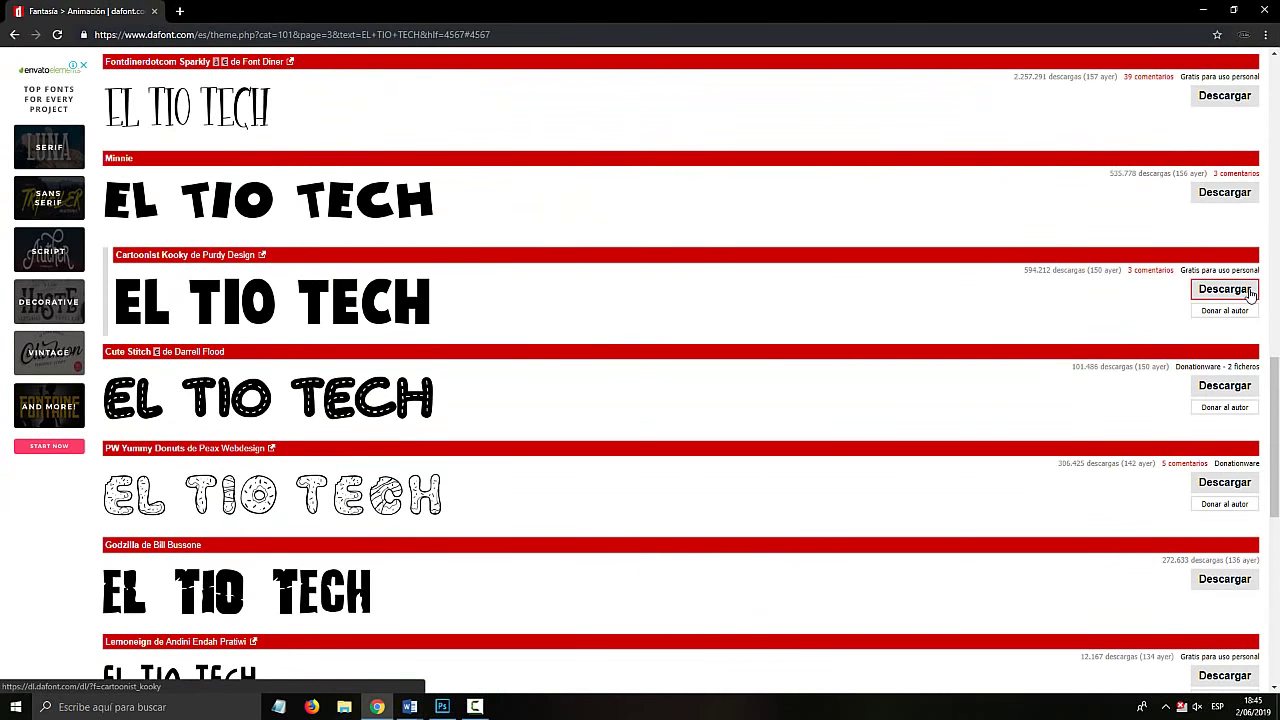
key("super+plus")
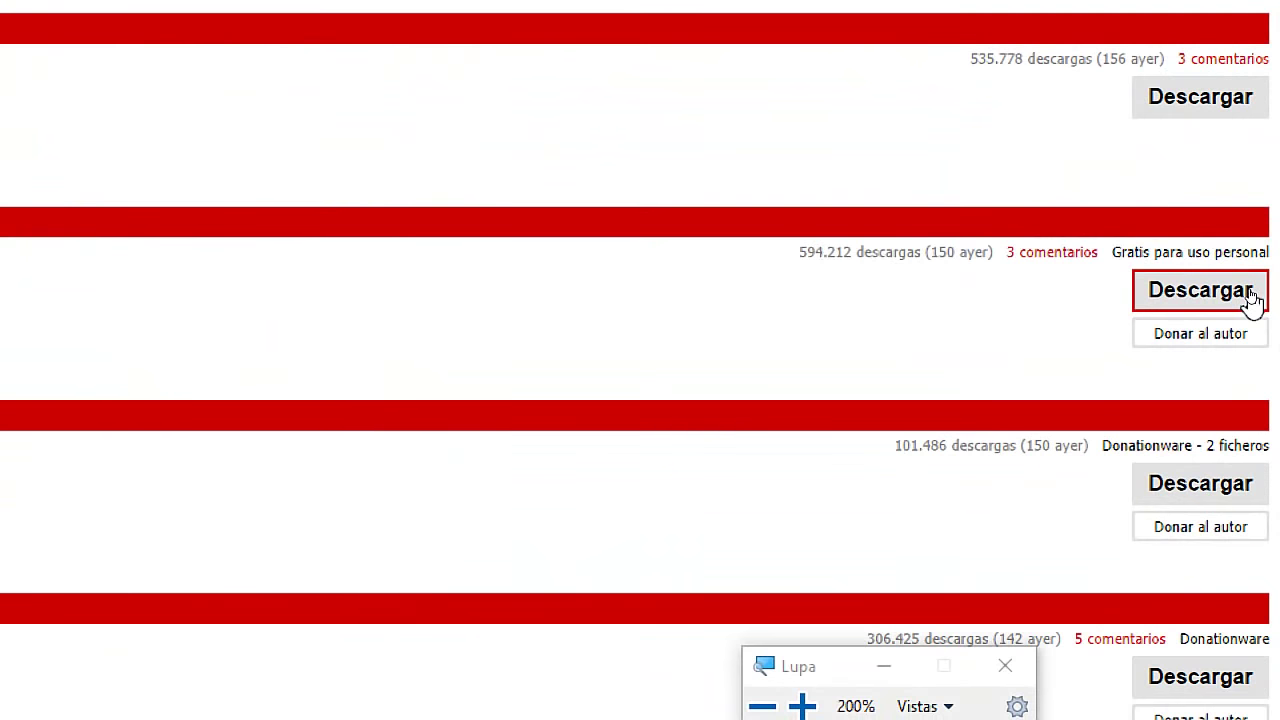
key("super+Escape")
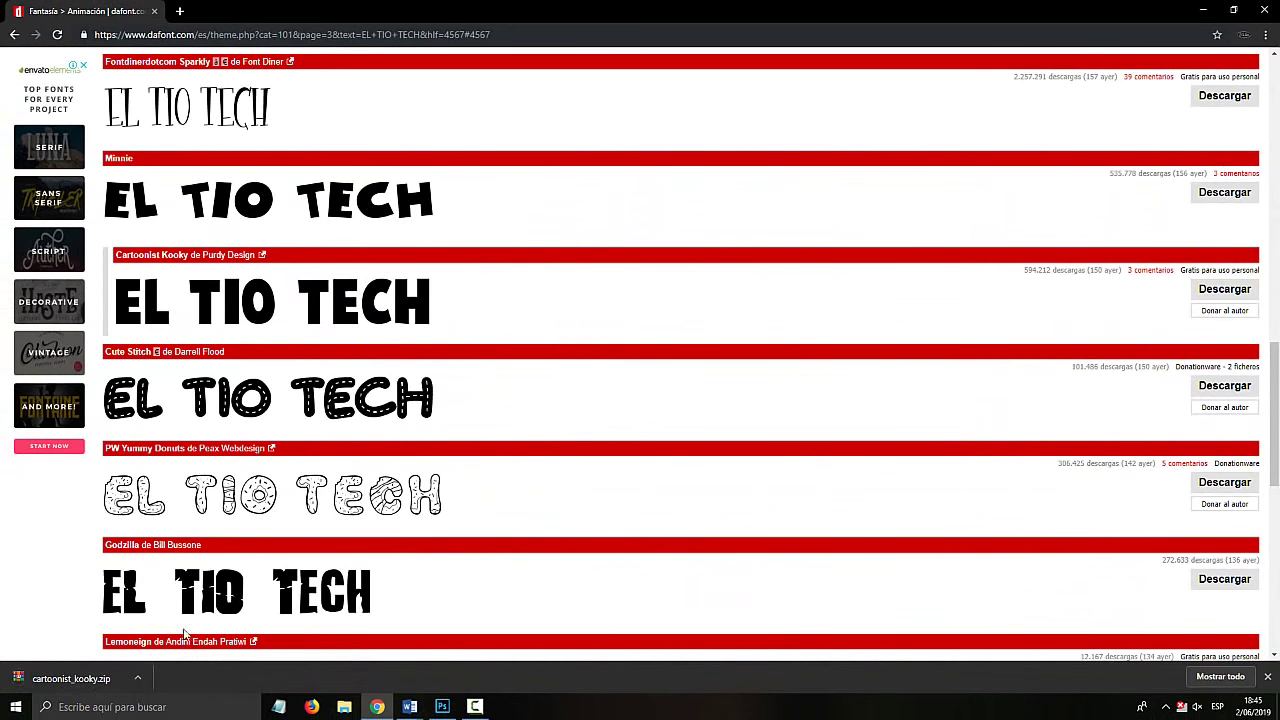
key("super+plus")
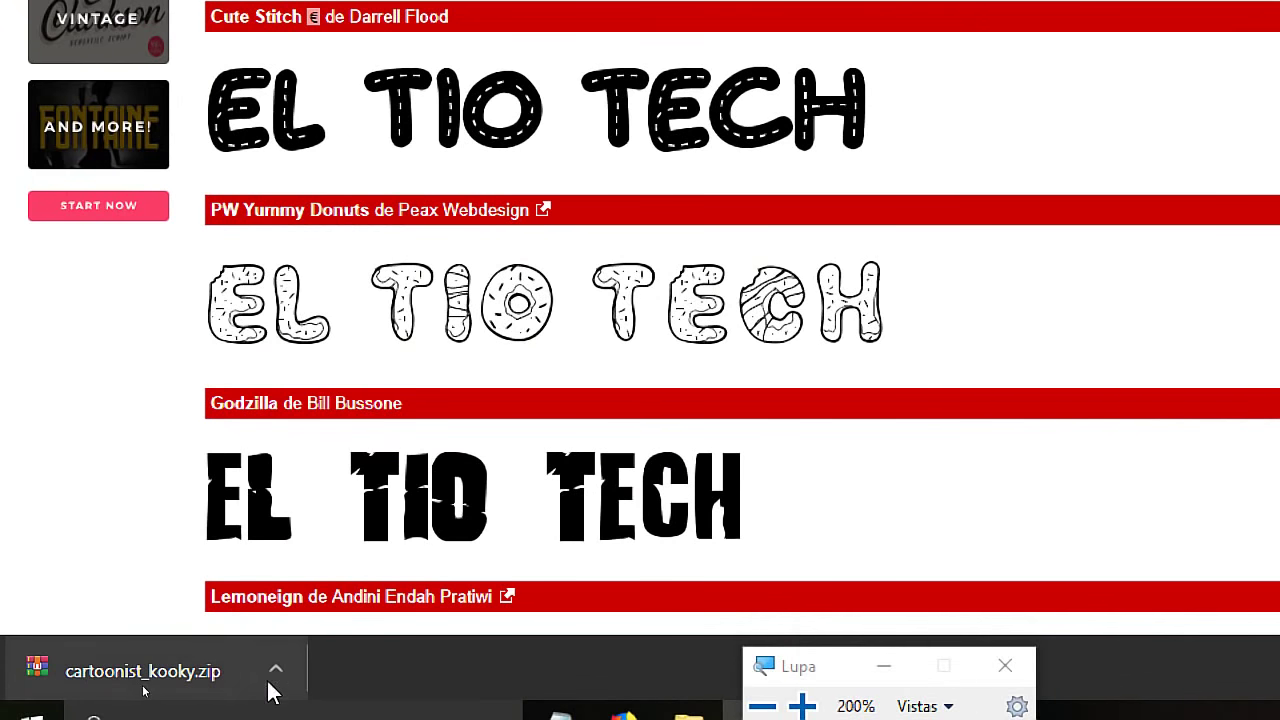
left_click(278, 667)
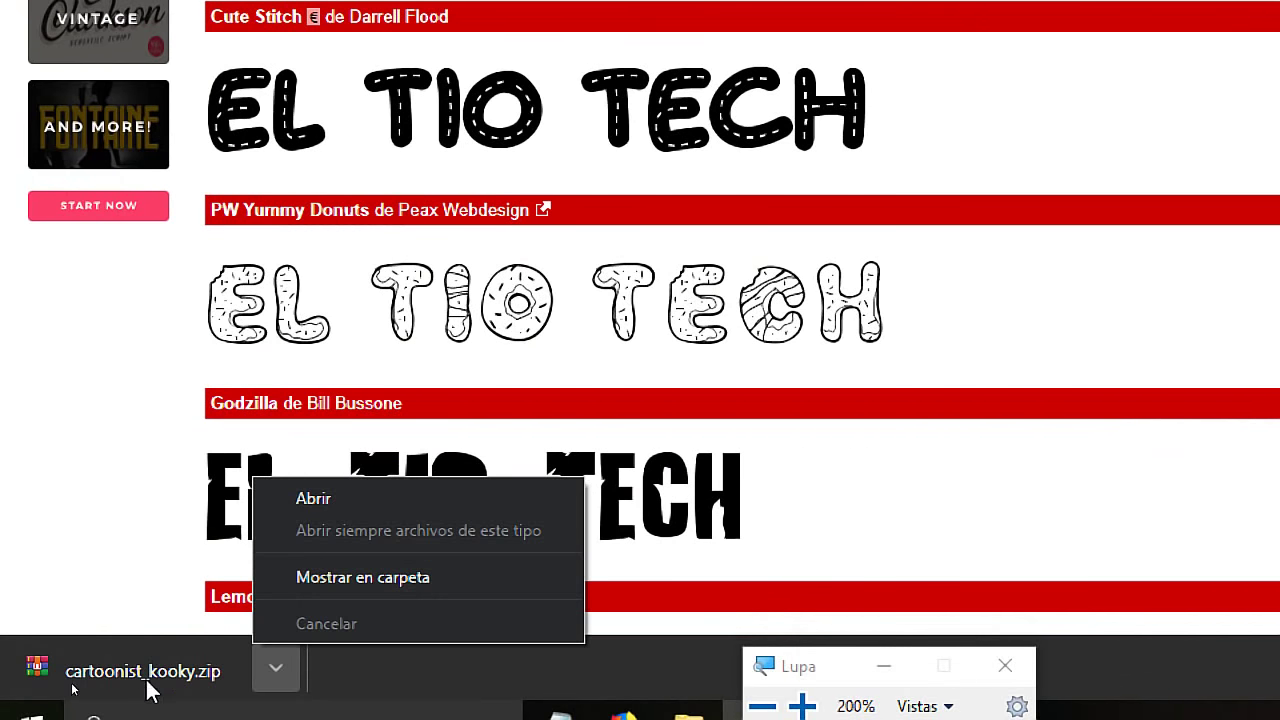